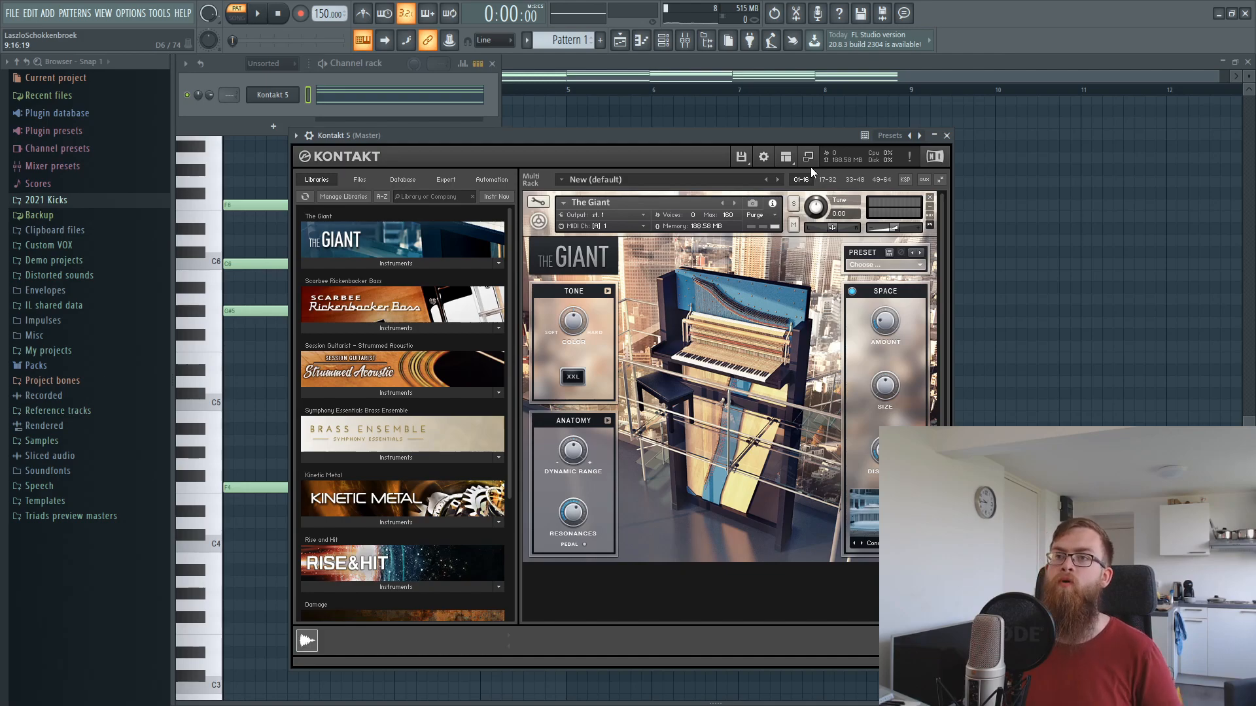
Play back the Kontakt 5 chord progression in the piano roll and select the notes of its last chord.
click(413, 115)
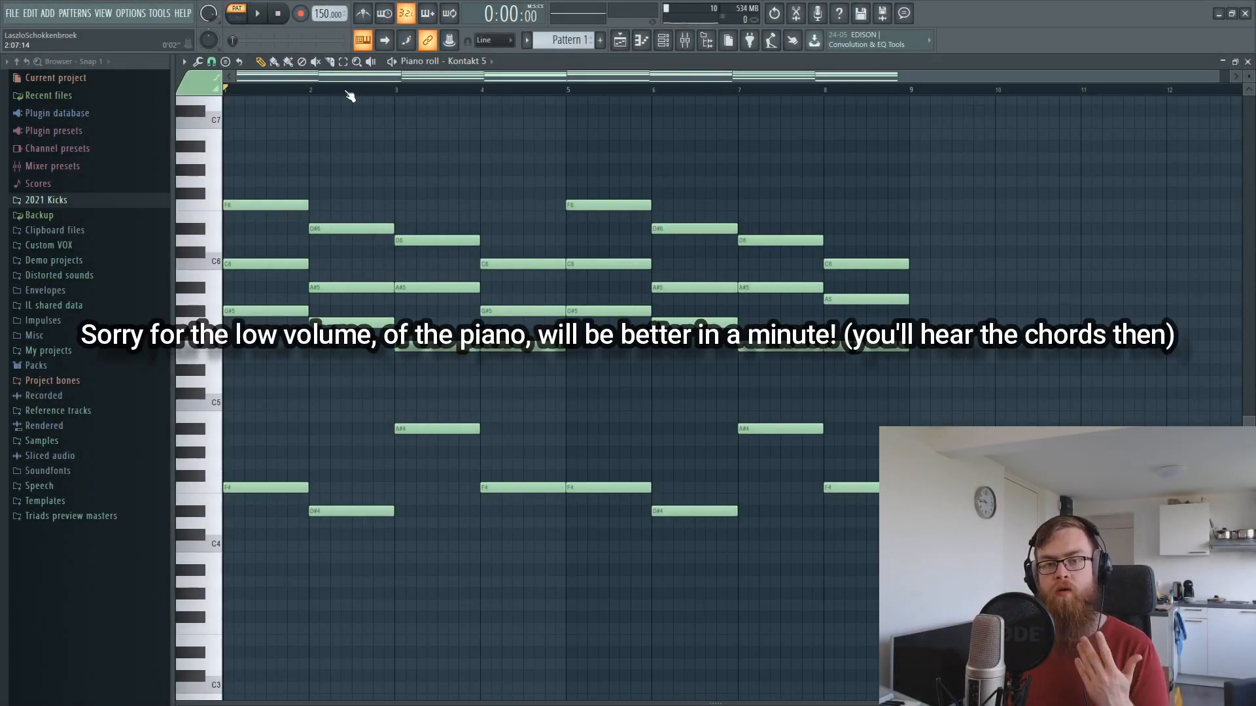
key(space)
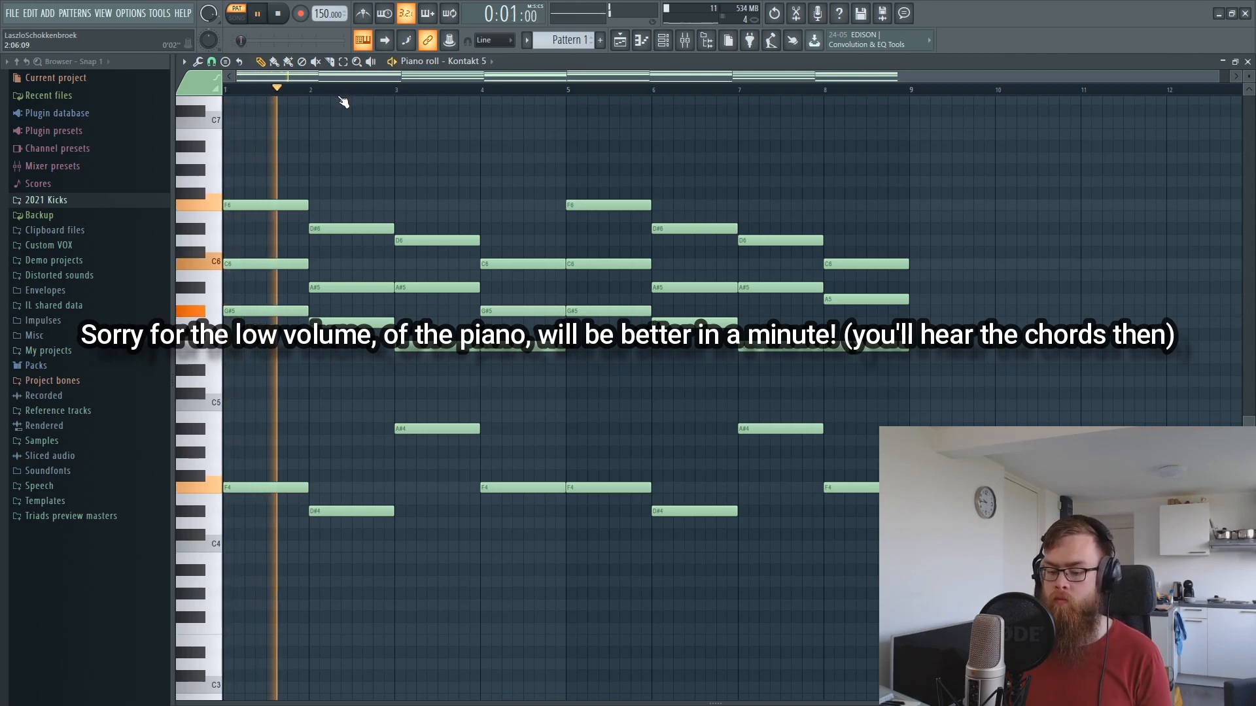
key(space)
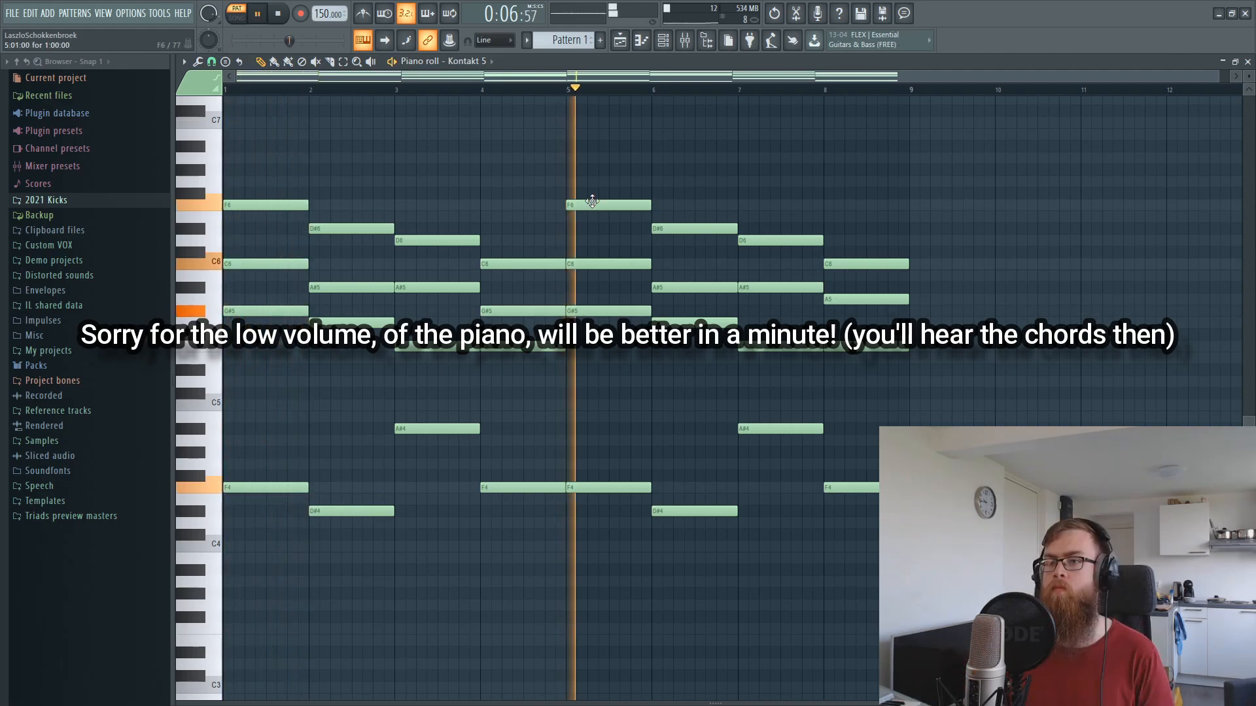
key(space)
drag(861, 489, 917, 164)
Open the Kontakt 5 channel's settings and route it to mixer track 1.
click(662, 40)
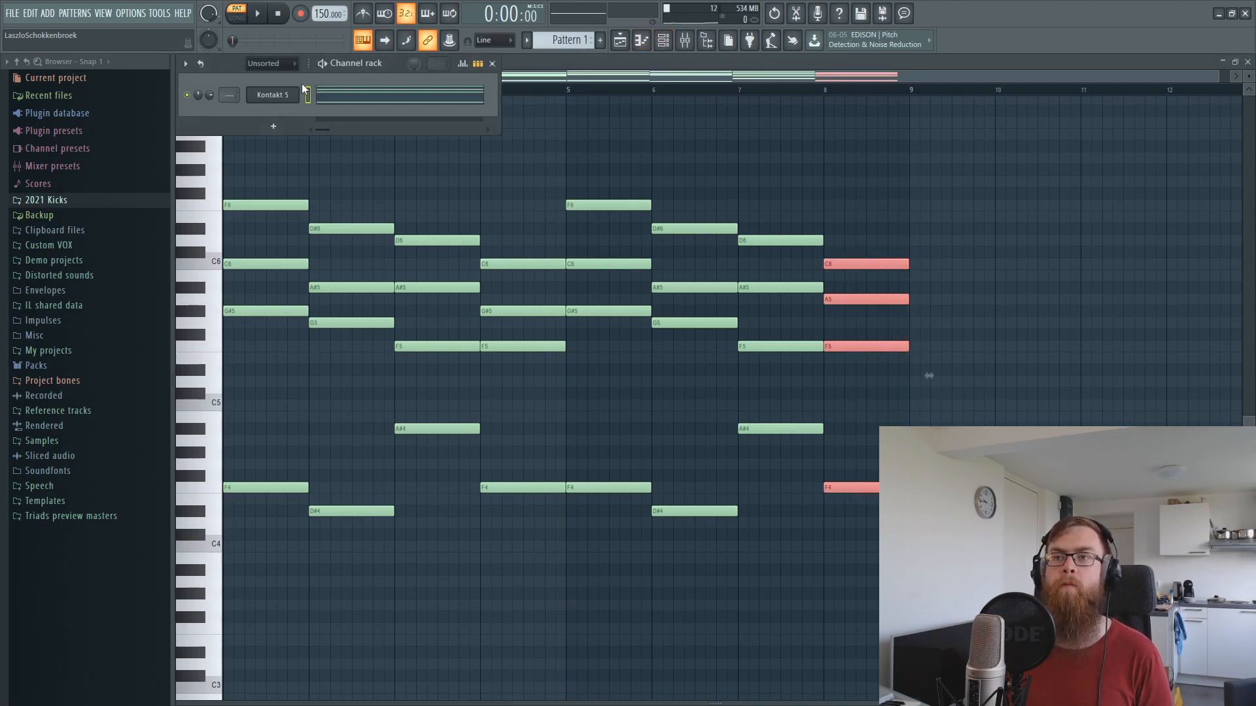
click(284, 103)
click(310, 136)
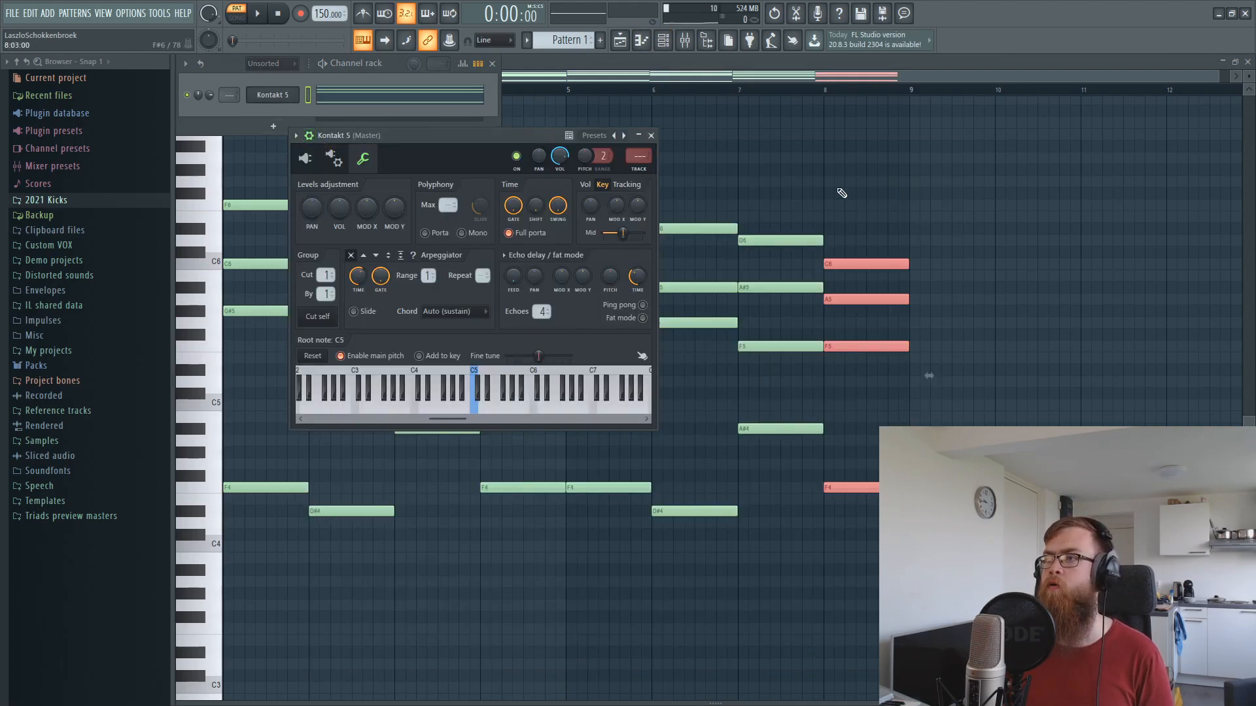
click(639, 162)
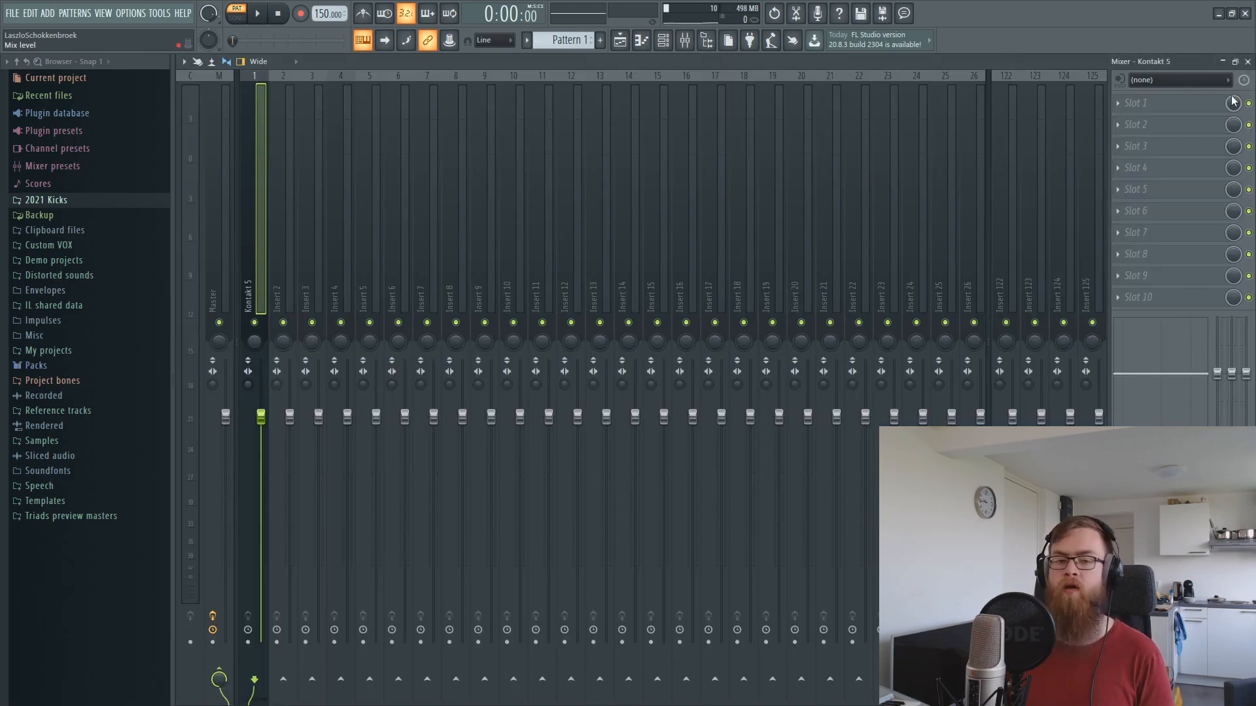
Load FabFilter Pro-Q 2 in slot 1 of the Kontakt 5 mixer track and add a Low Cut band at about 142 Hz.
click(1202, 104)
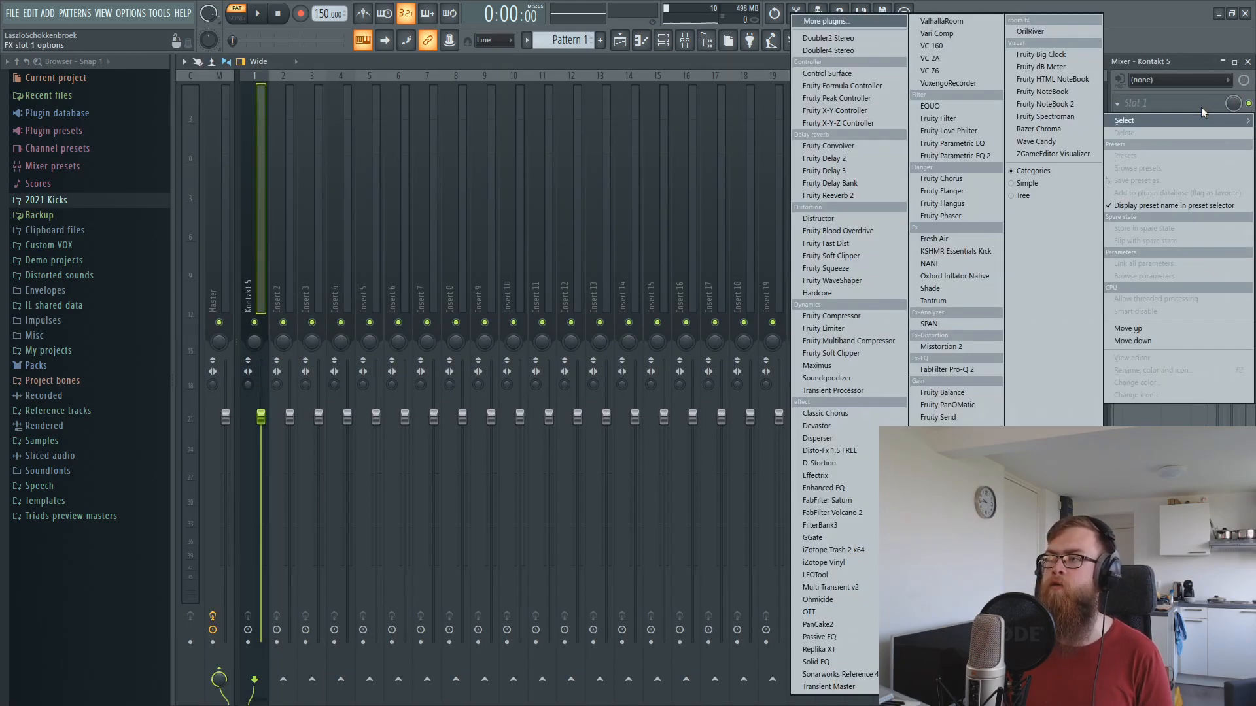
click(948, 370)
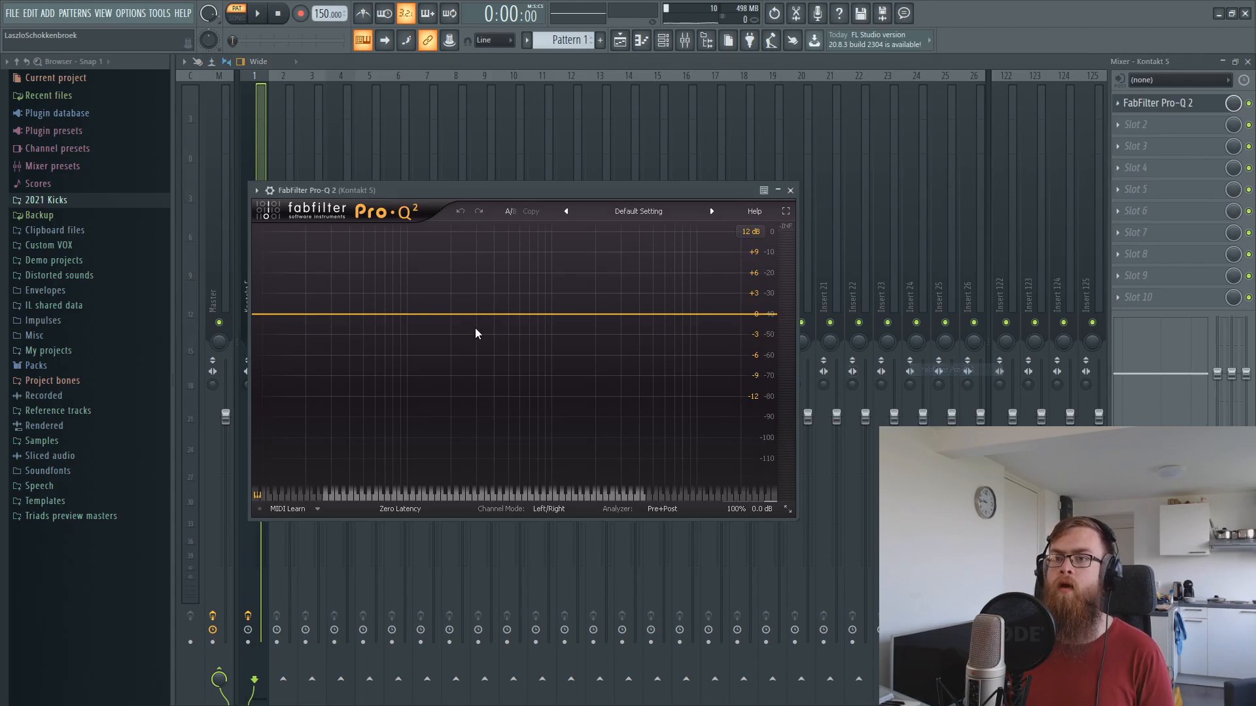
drag(442, 309, 428, 341)
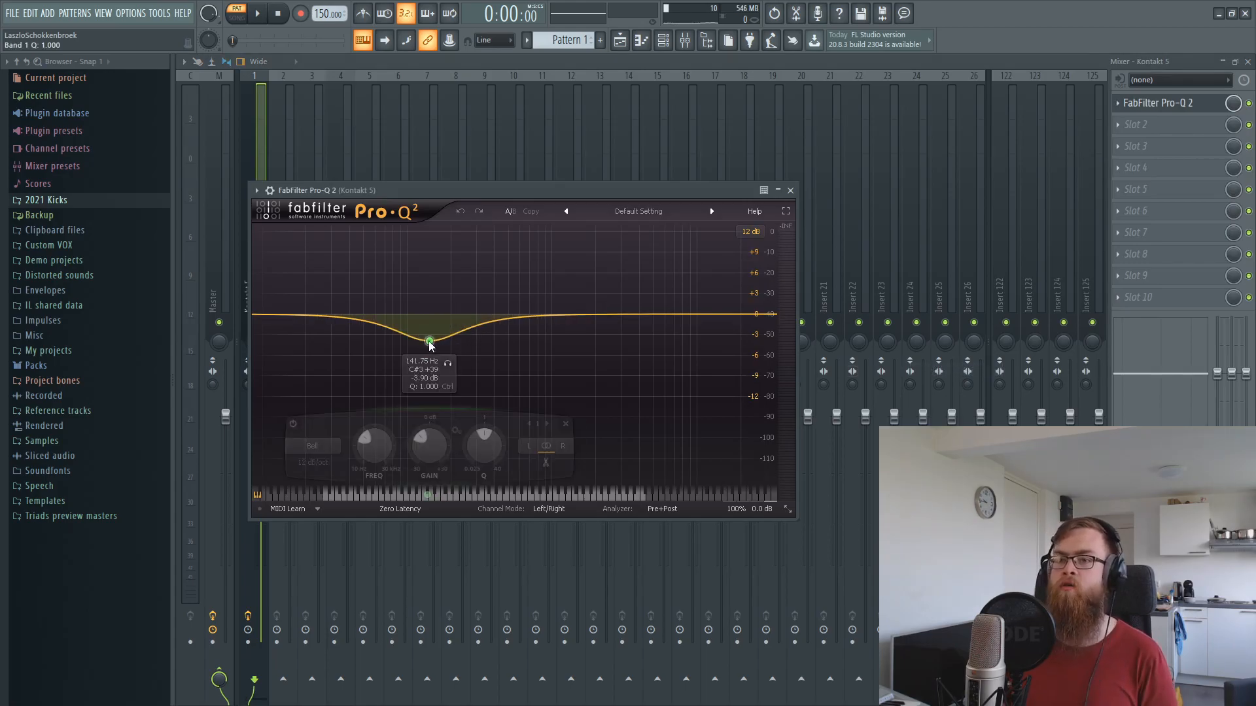
click(310, 447)
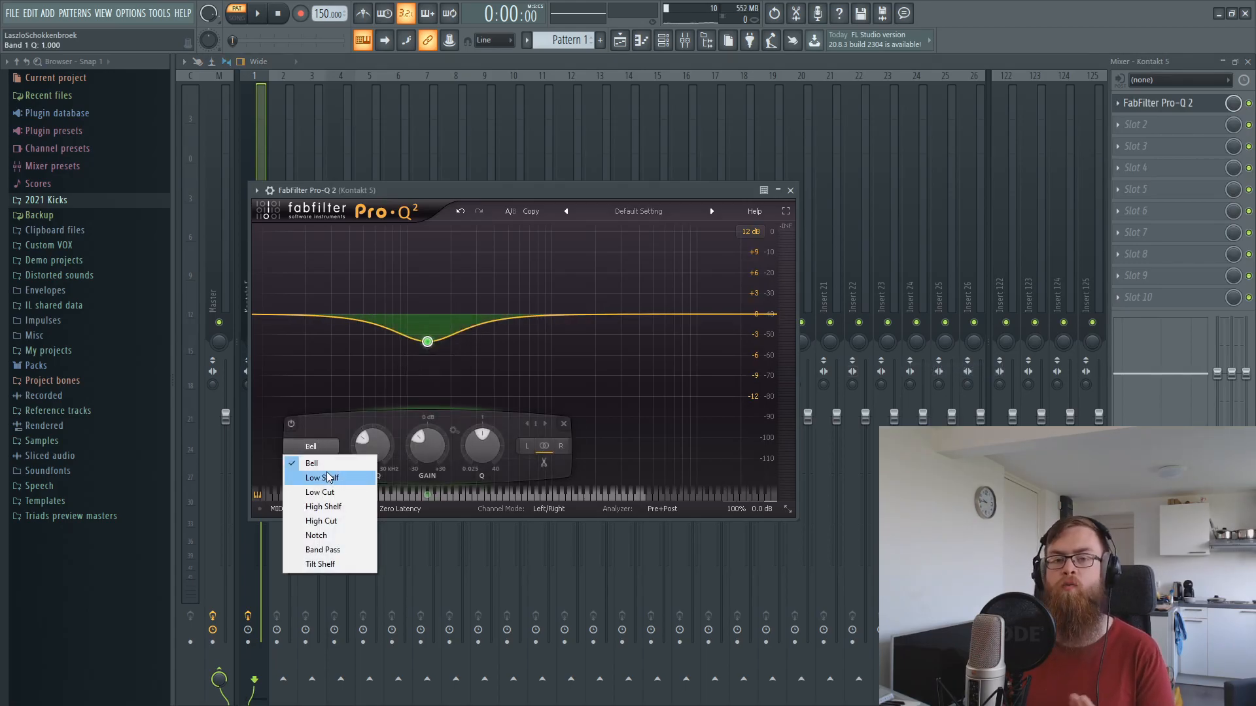
click(320, 492)
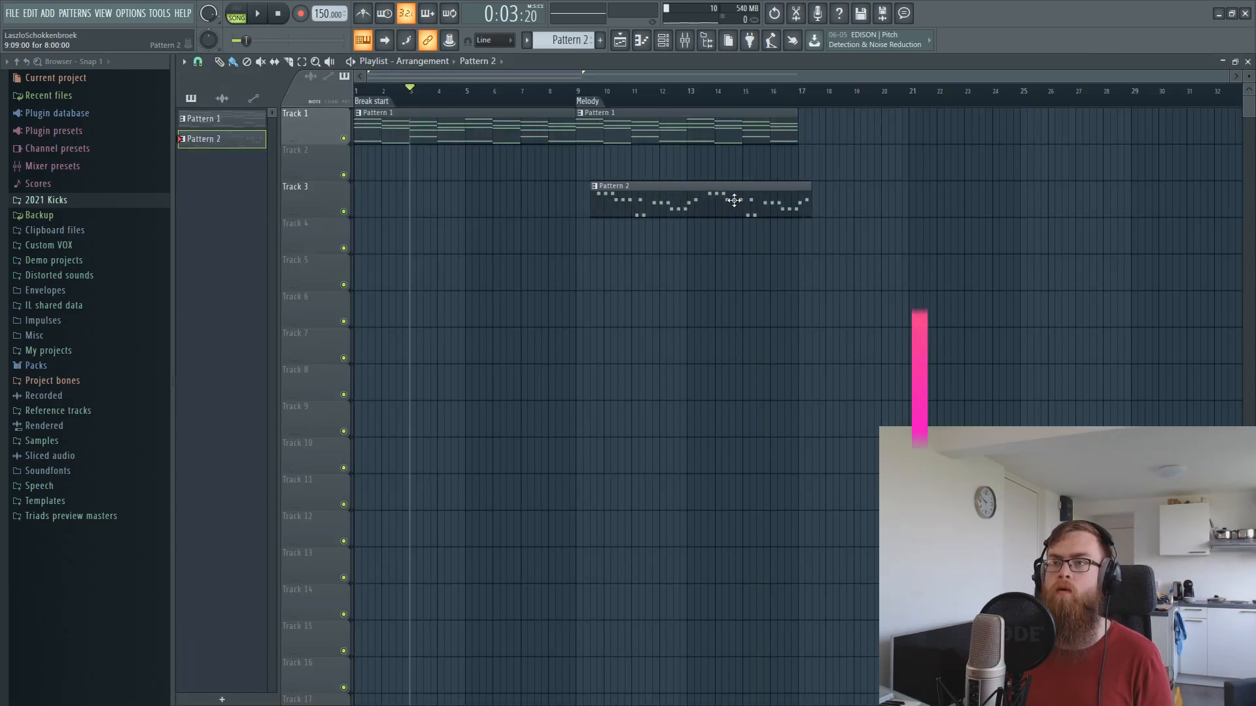
Move the Pattern 2 clip on Track 3 to start at bar 9 and lower the Sylenth1 mixer fader during playback.
drag(734, 200, 719, 200)
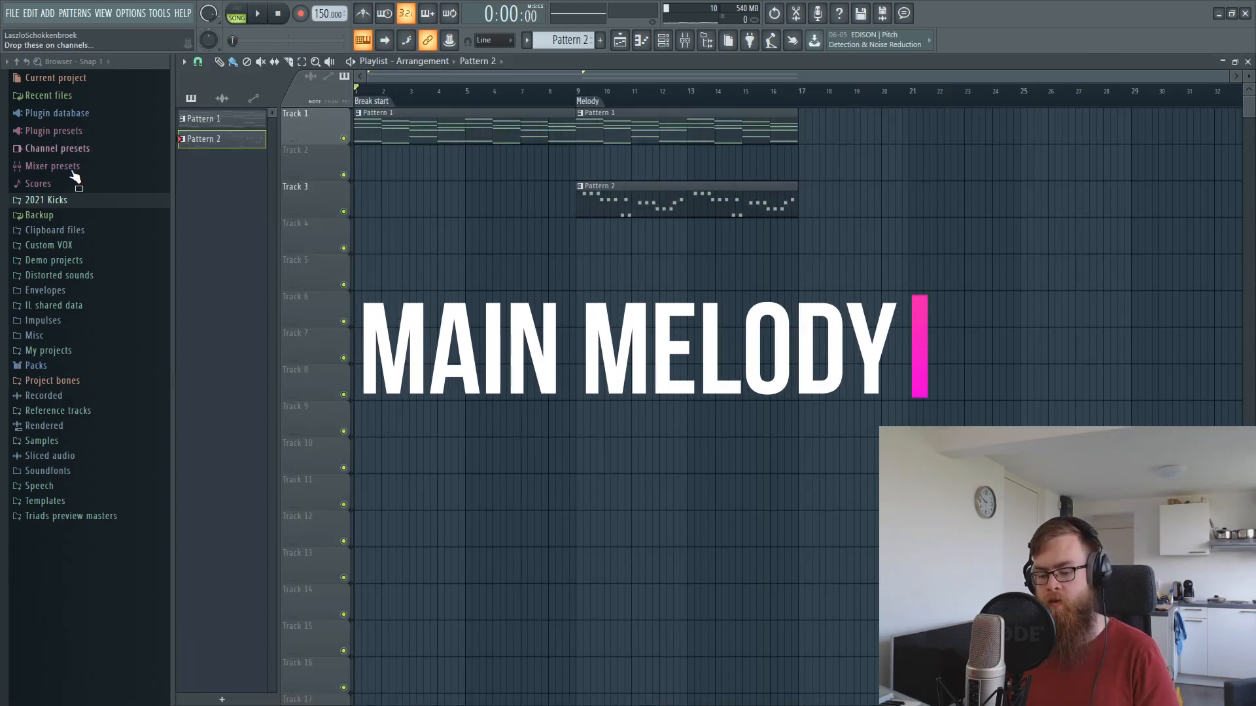
key(space)
click(659, 44)
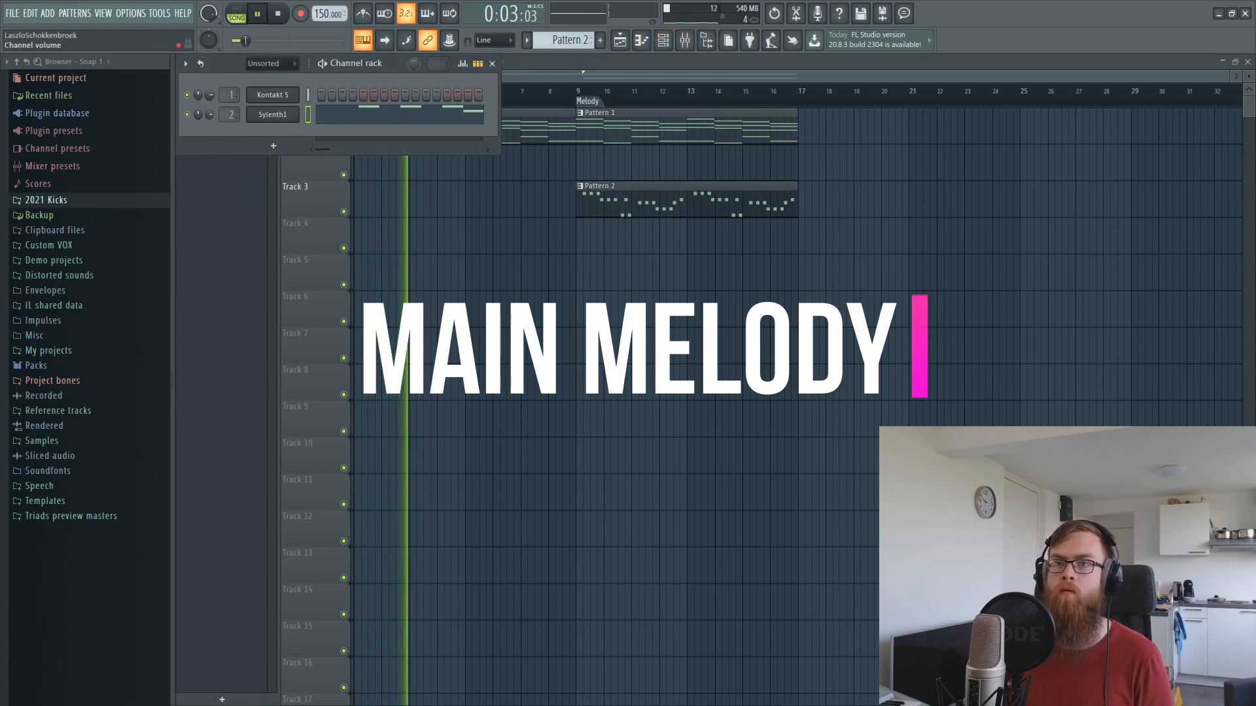
click(685, 40)
drag(290, 478, 290, 479)
click(628, 46)
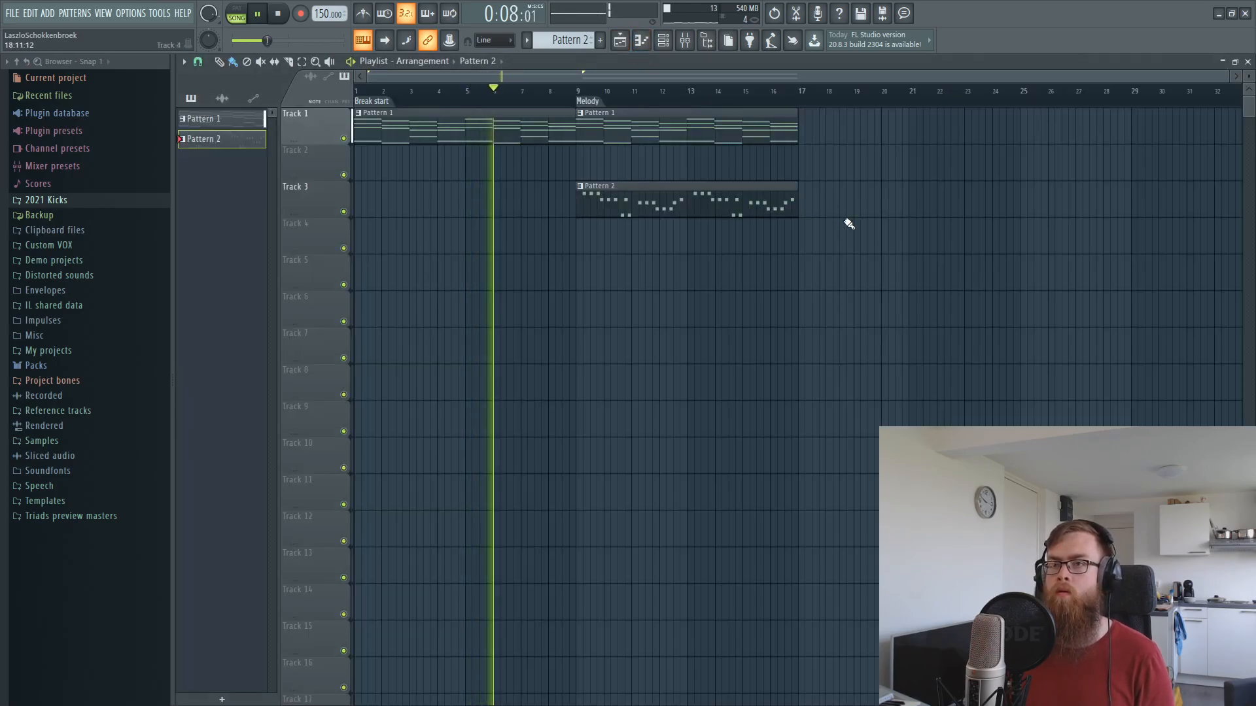
Place a second Pattern 2 clip on Track 3 at bar 17 while the song plays, then stop playback.
click(641, 41)
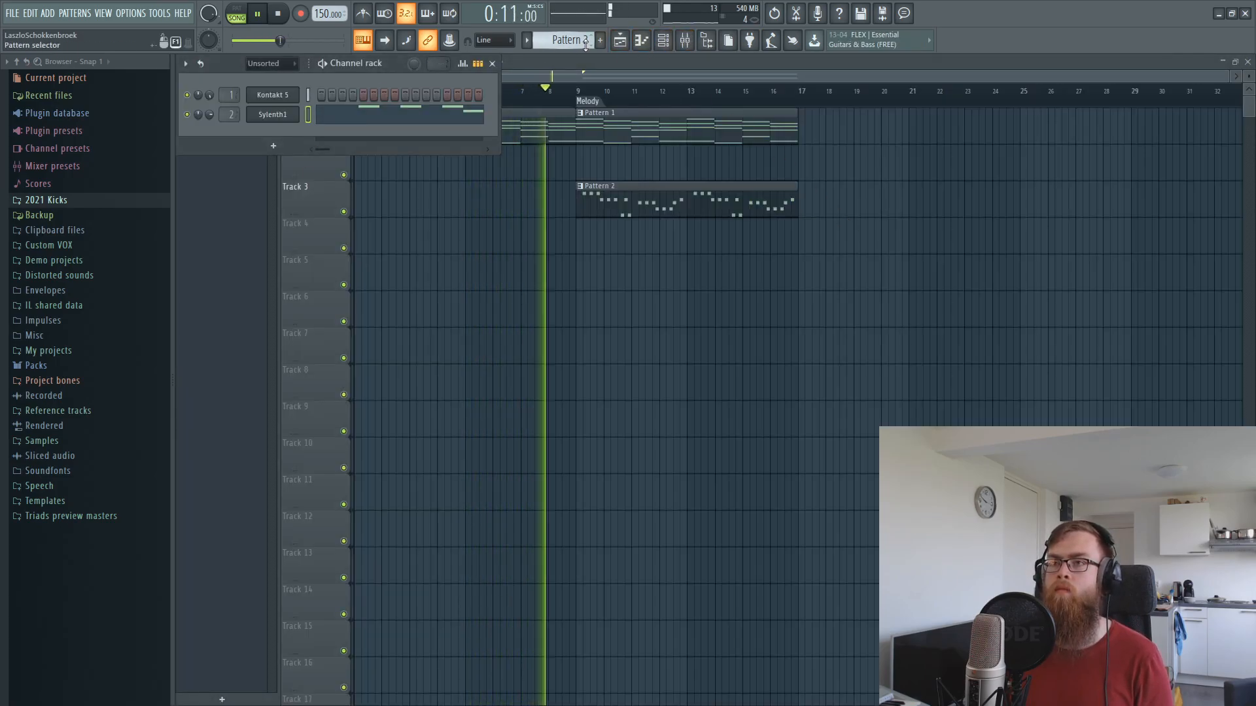
click(602, 72)
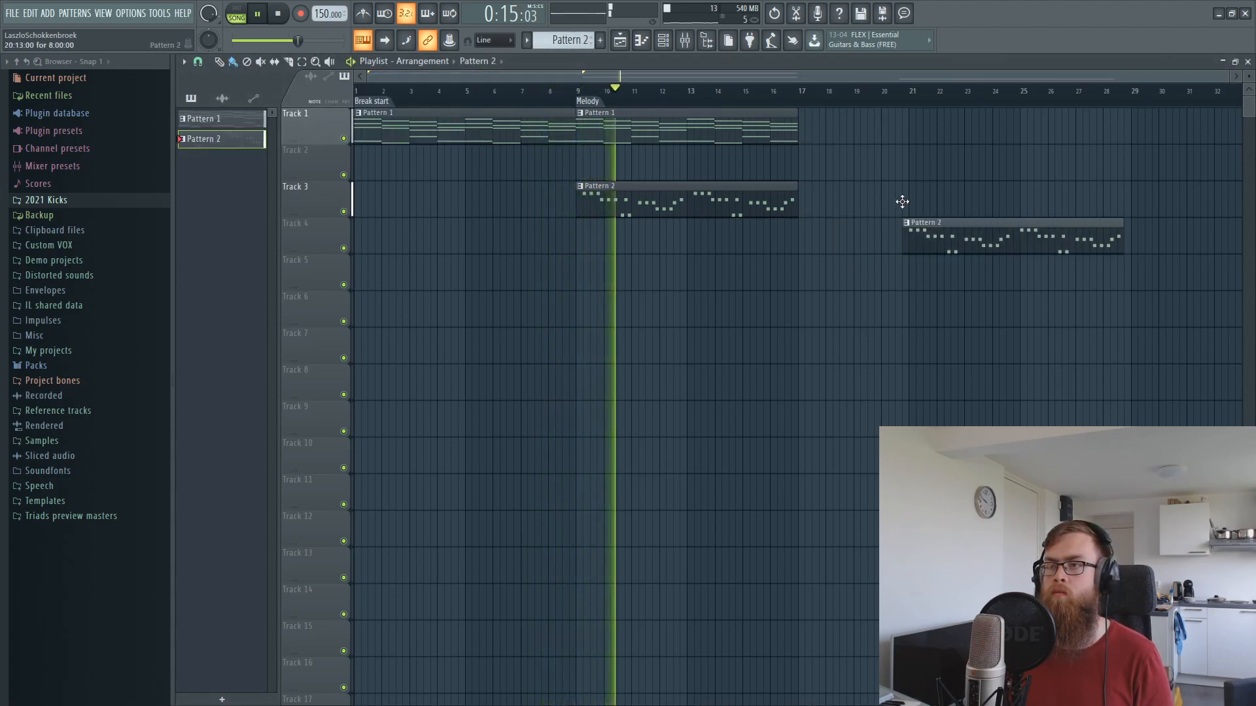
click(808, 199)
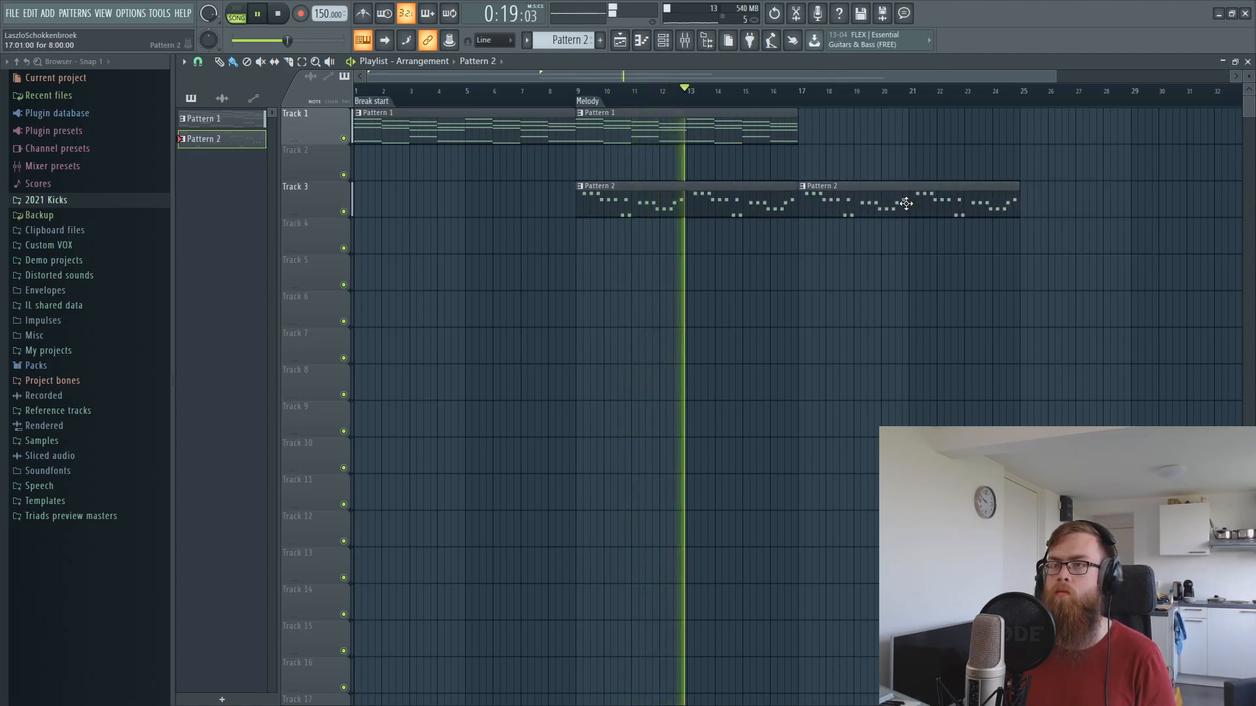
key(space)
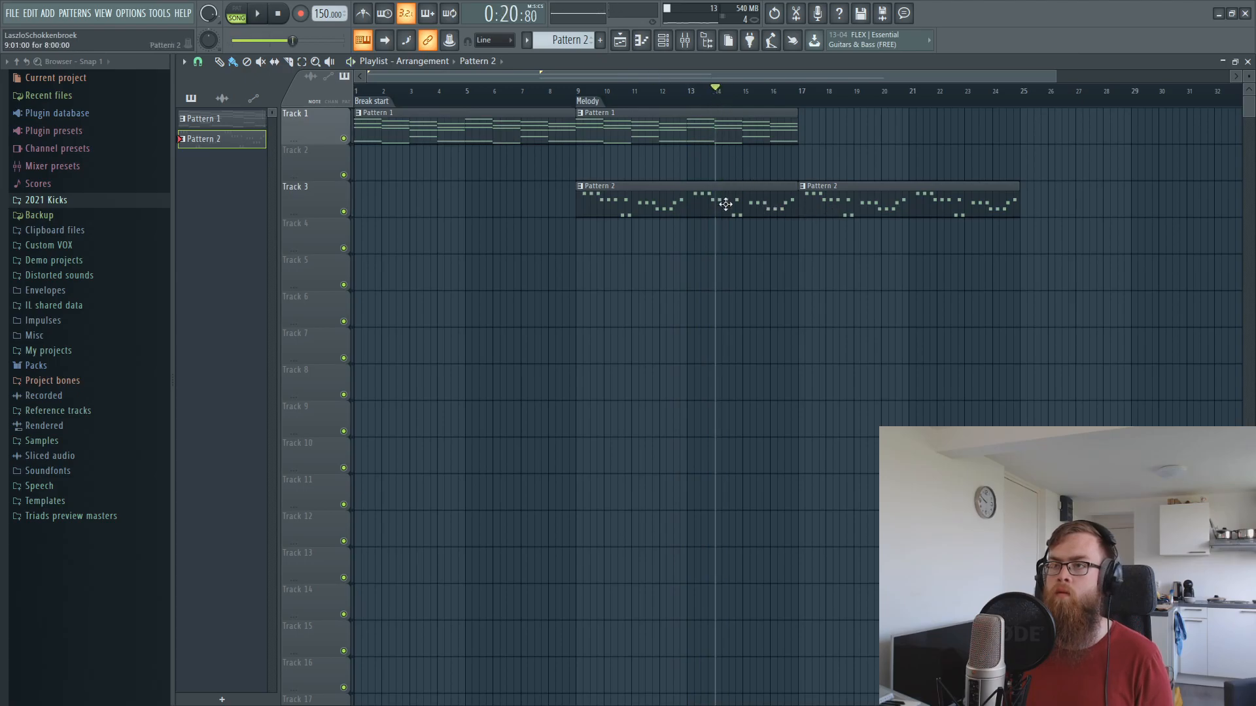
In Pattern 2's Sylenth1 melody, raise the third D#6 and the first A#5 in bar 6 to F6, and the second A#5 to D6.
key(F7)
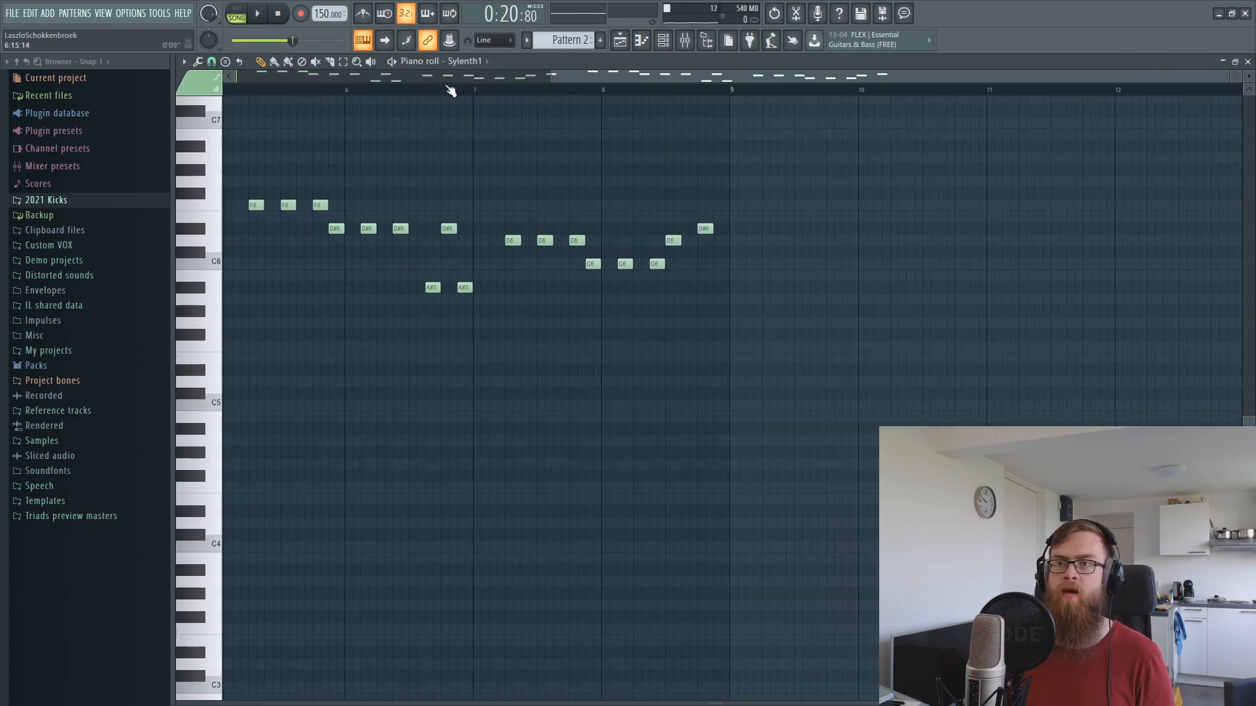
click(355, 92)
key(space)
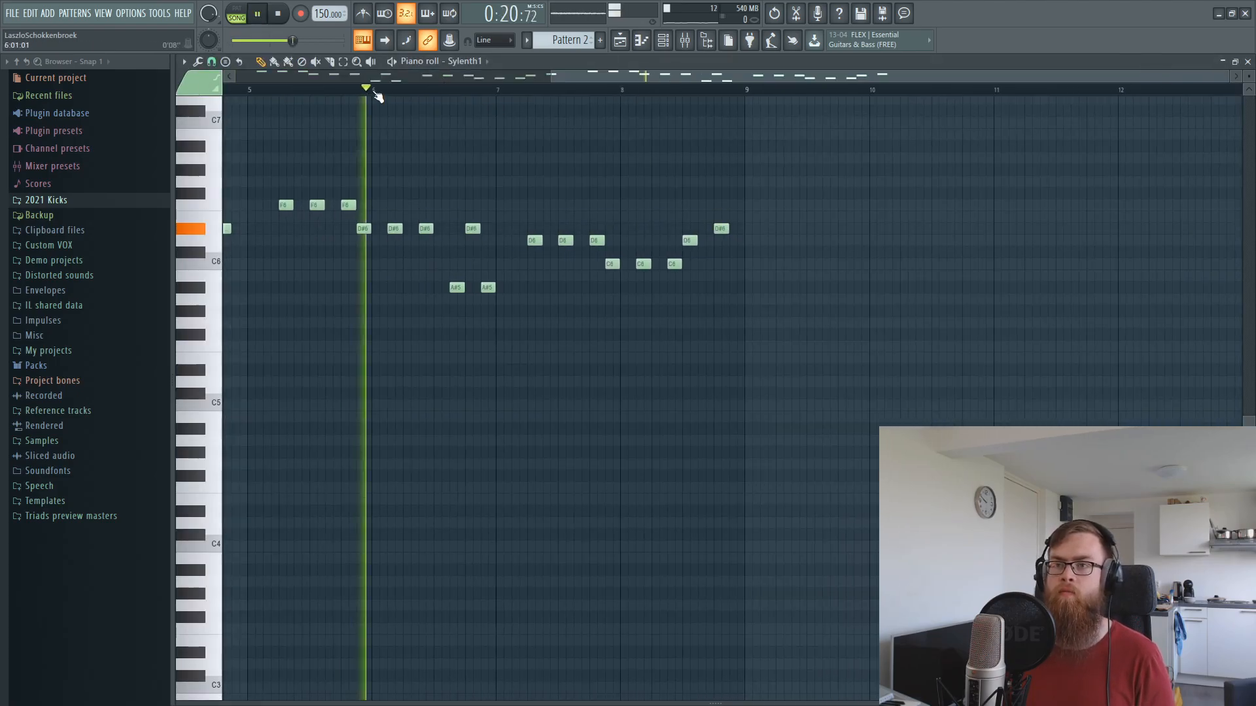
key(space)
drag(424, 219, 425, 205)
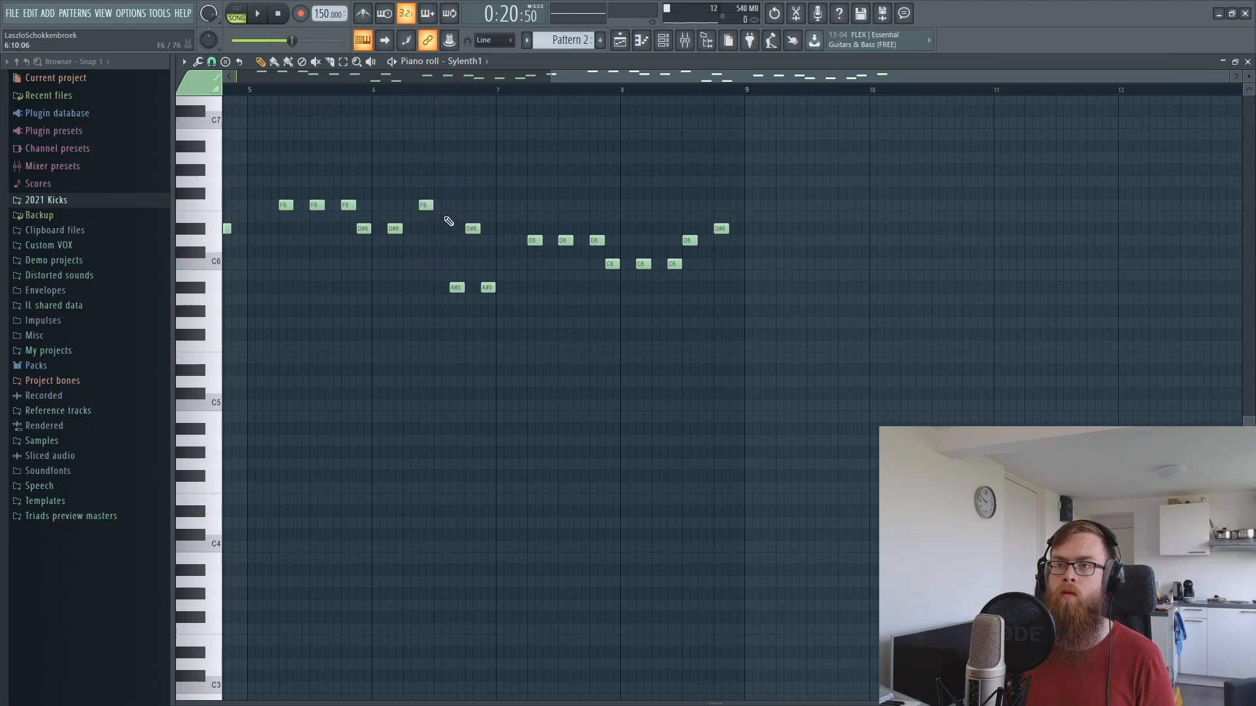
drag(485, 256, 485, 241)
key(space)
key(space)
Add a D#6 note in bar 7 of the Sylenth1 melody and lower its final note to A#5, auditioning the changes.
drag(575, 217, 575, 226)
key(space)
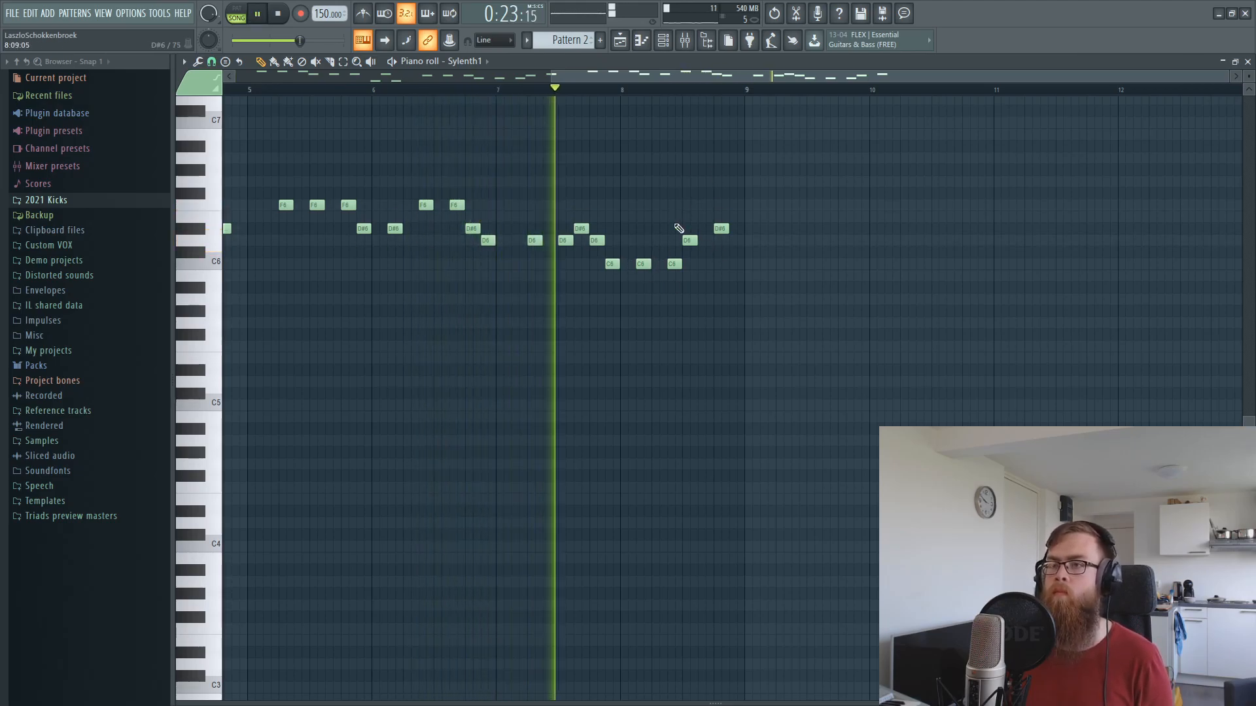
key(space)
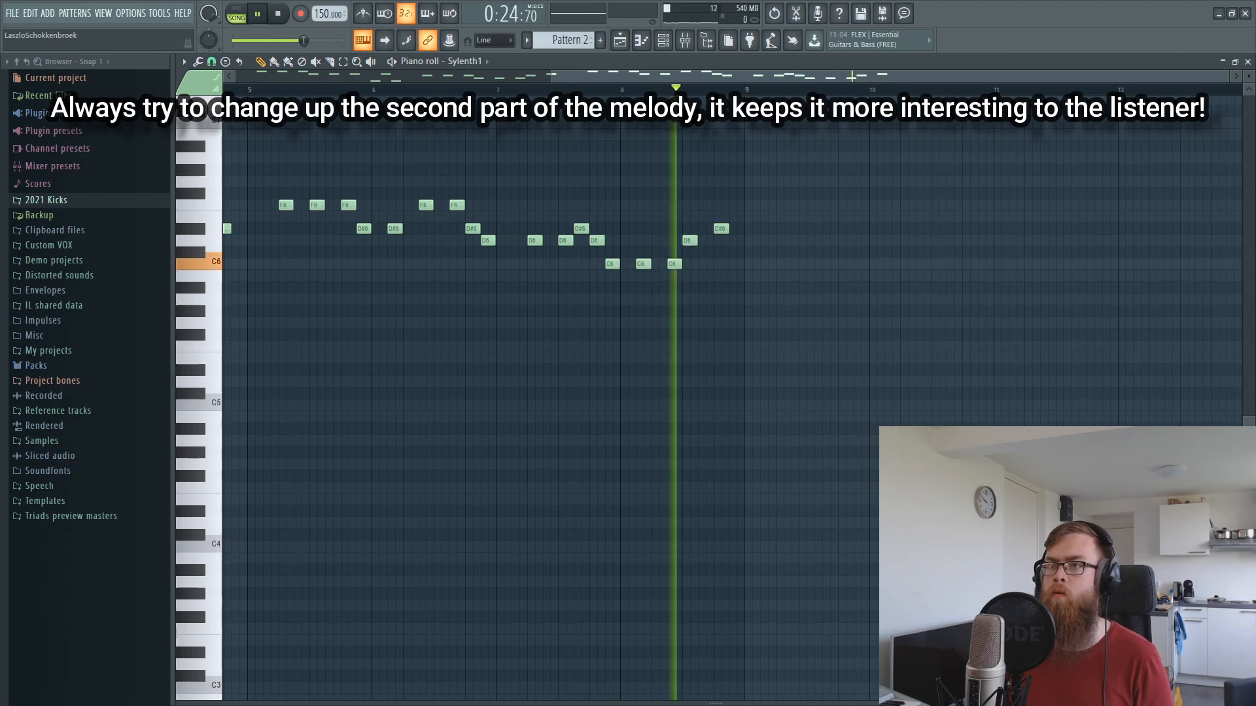
key(space)
drag(717, 231, 720, 291)
key(space)
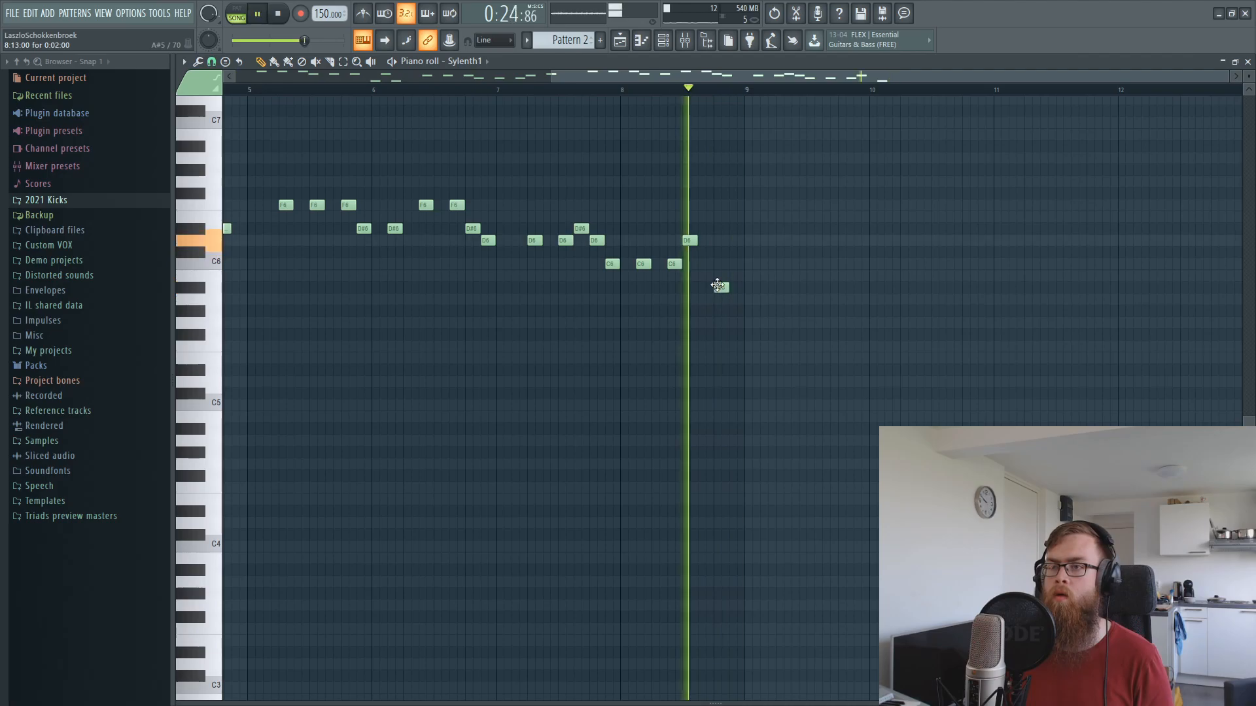
key(space)
ctrl+scroll(686, 104, down, 2)
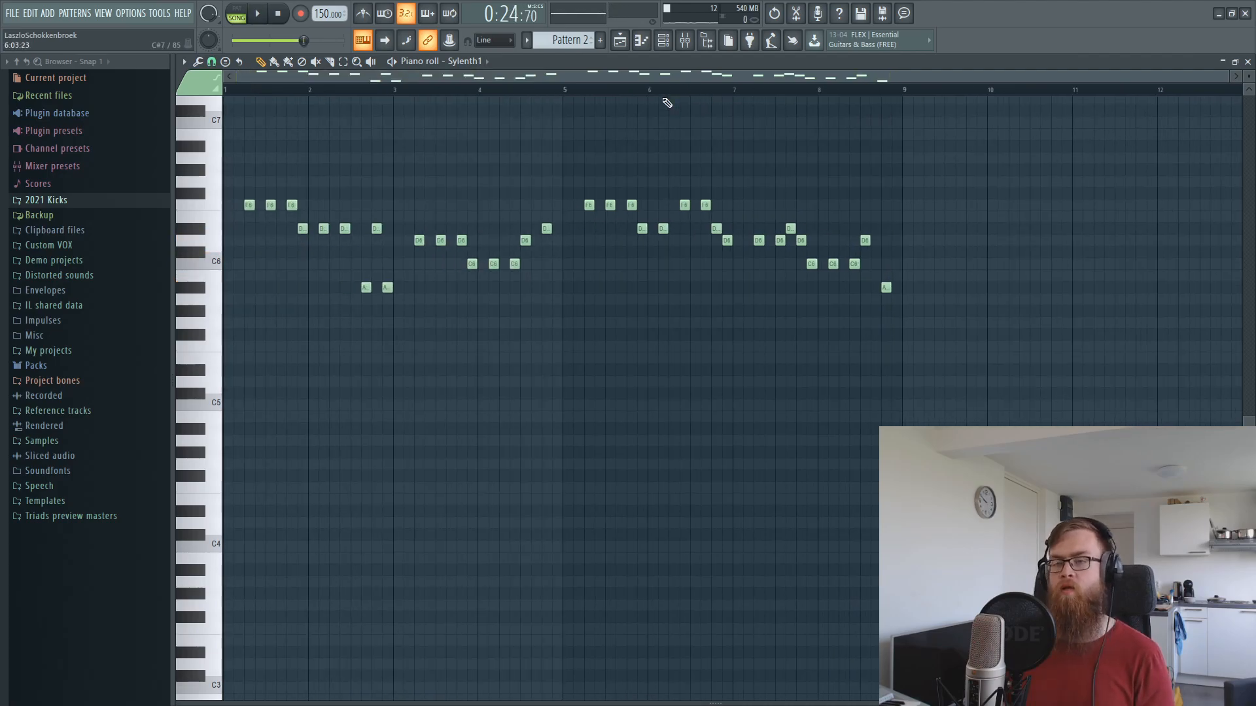
Move both Pattern 2 clips in the playlist from Track 3 down to Track 7.
click(619, 40)
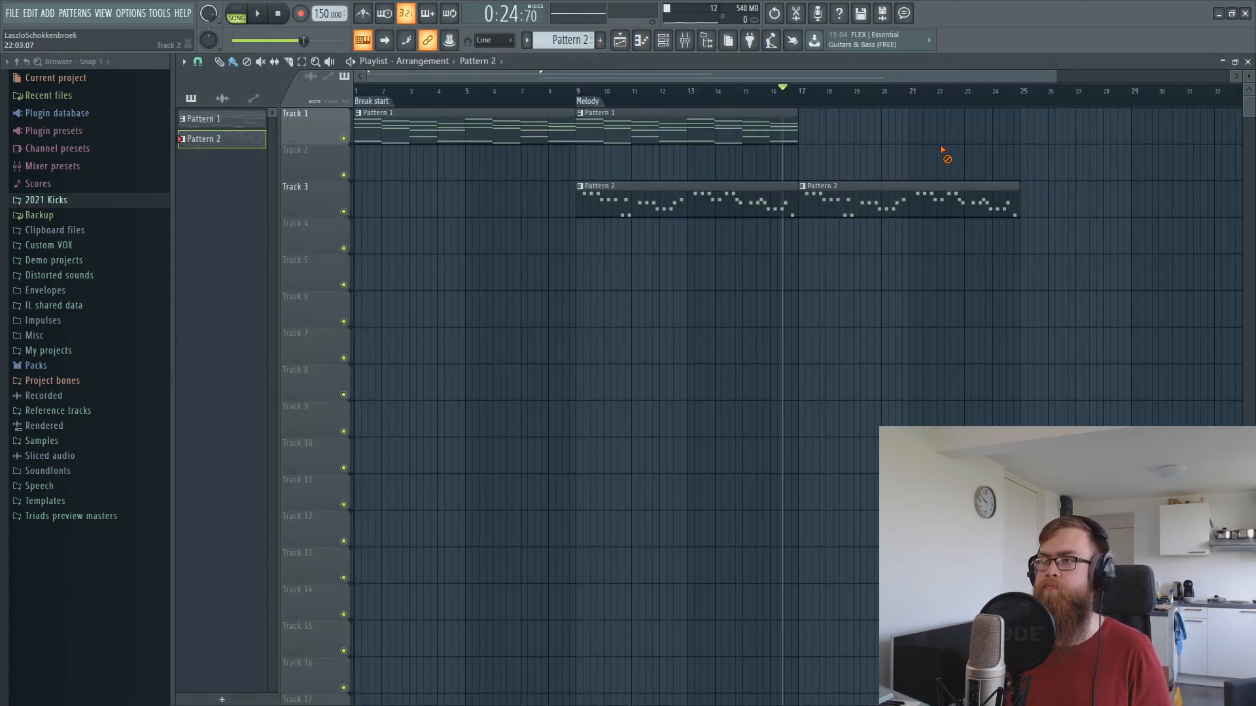
ctrl+scroll(723, 105, down, 2)
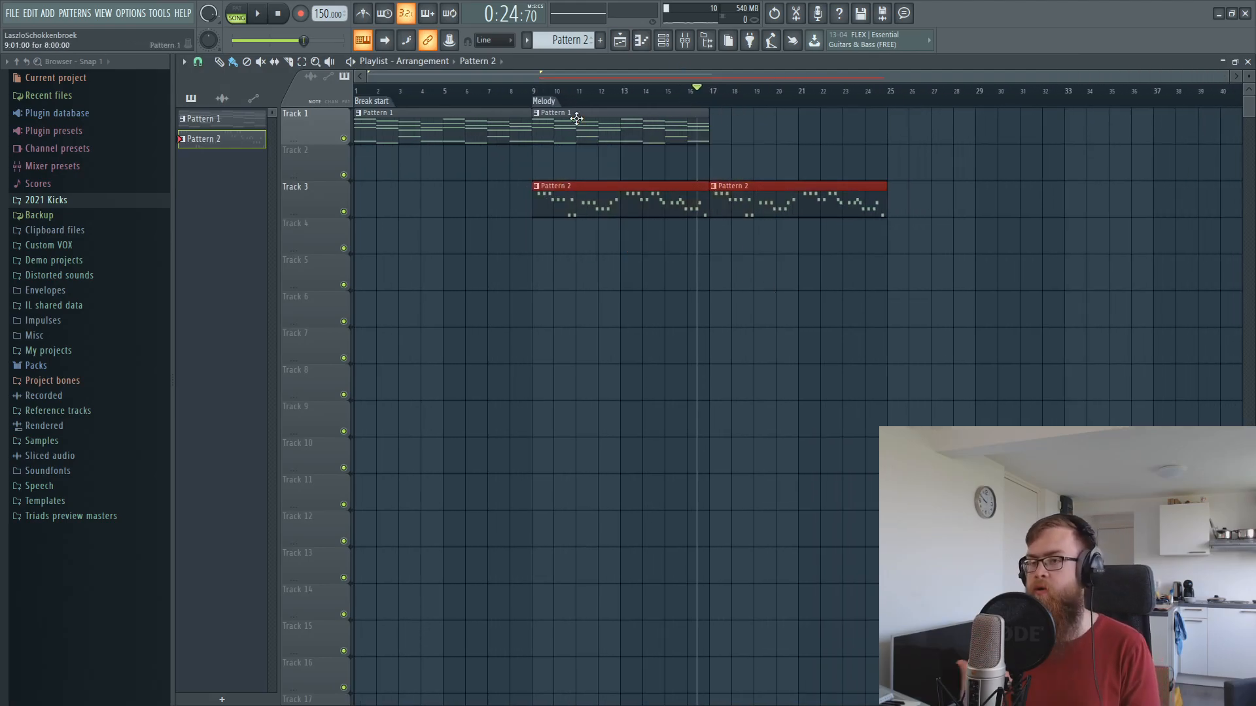
key(shift+Down)
key(shift+Down)
key(shift+Down)
key(shift+Down)
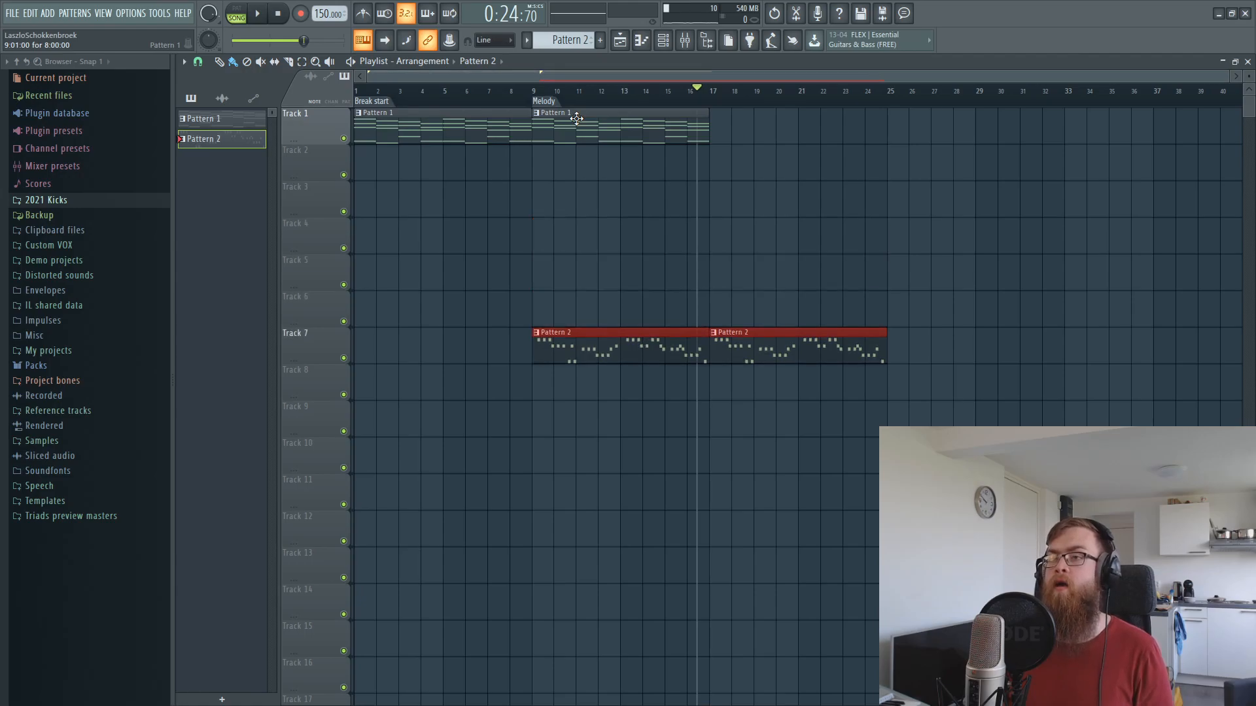
ctrl+click(668, 221)
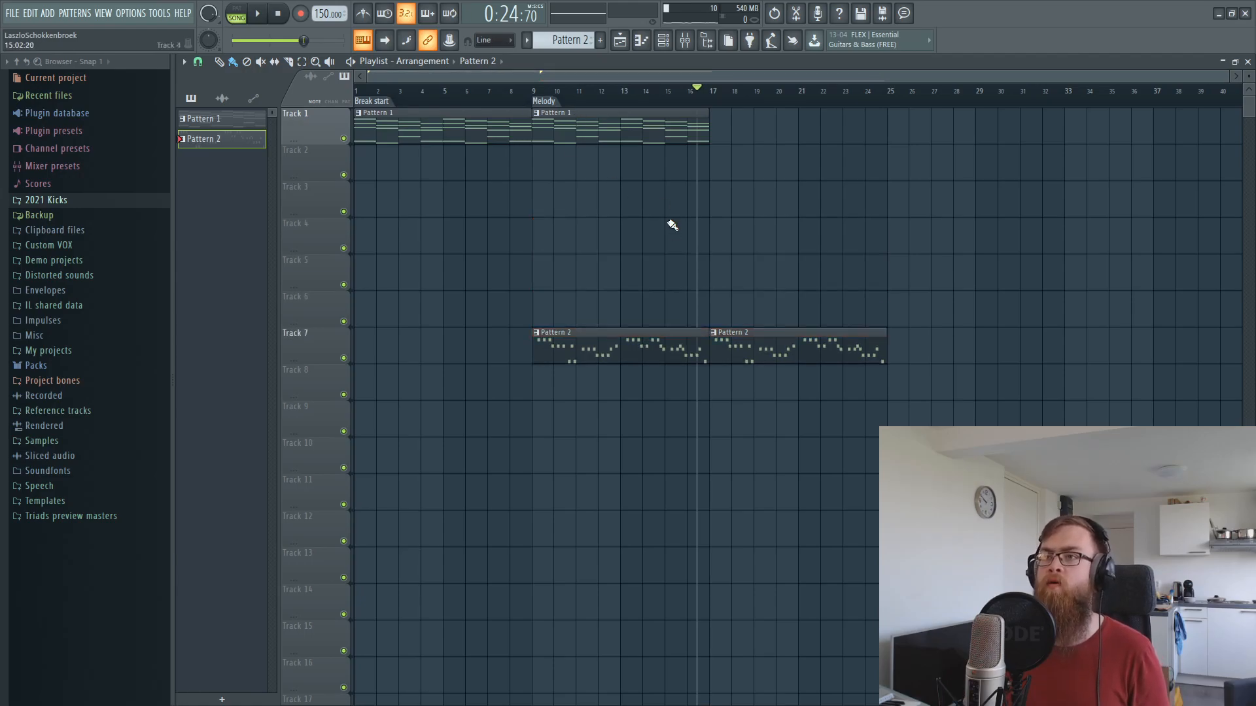
click(686, 40)
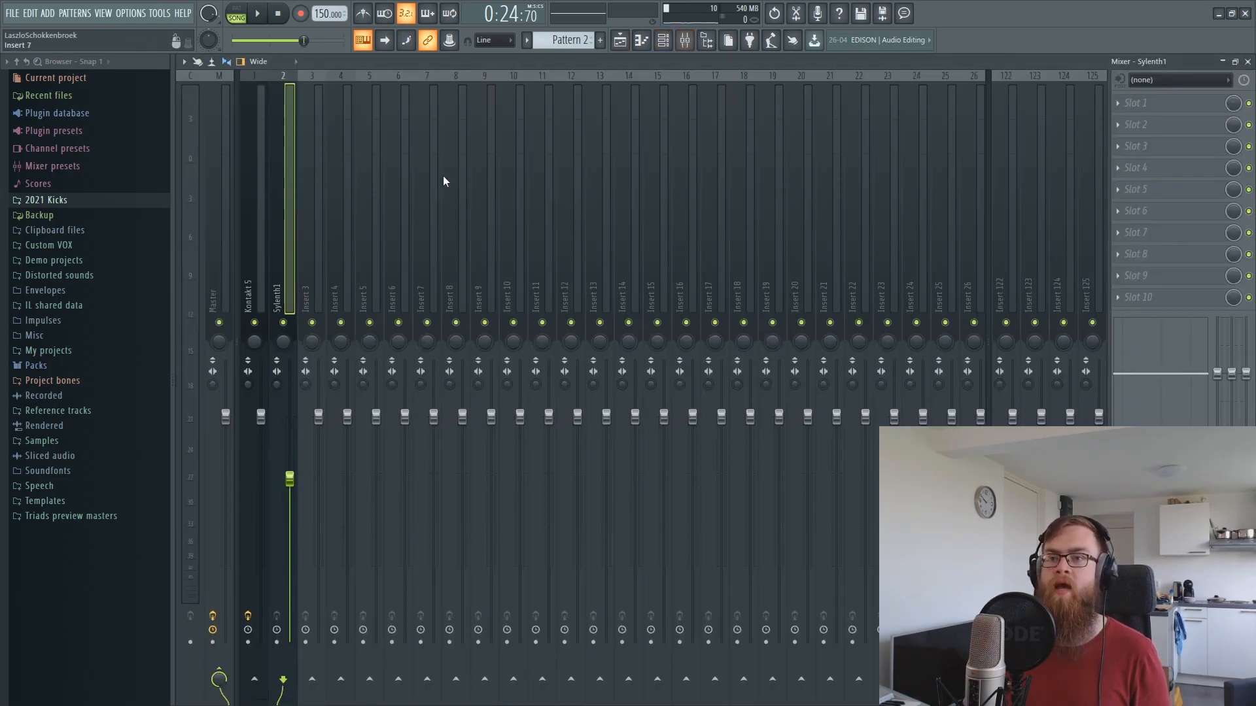
click(663, 41)
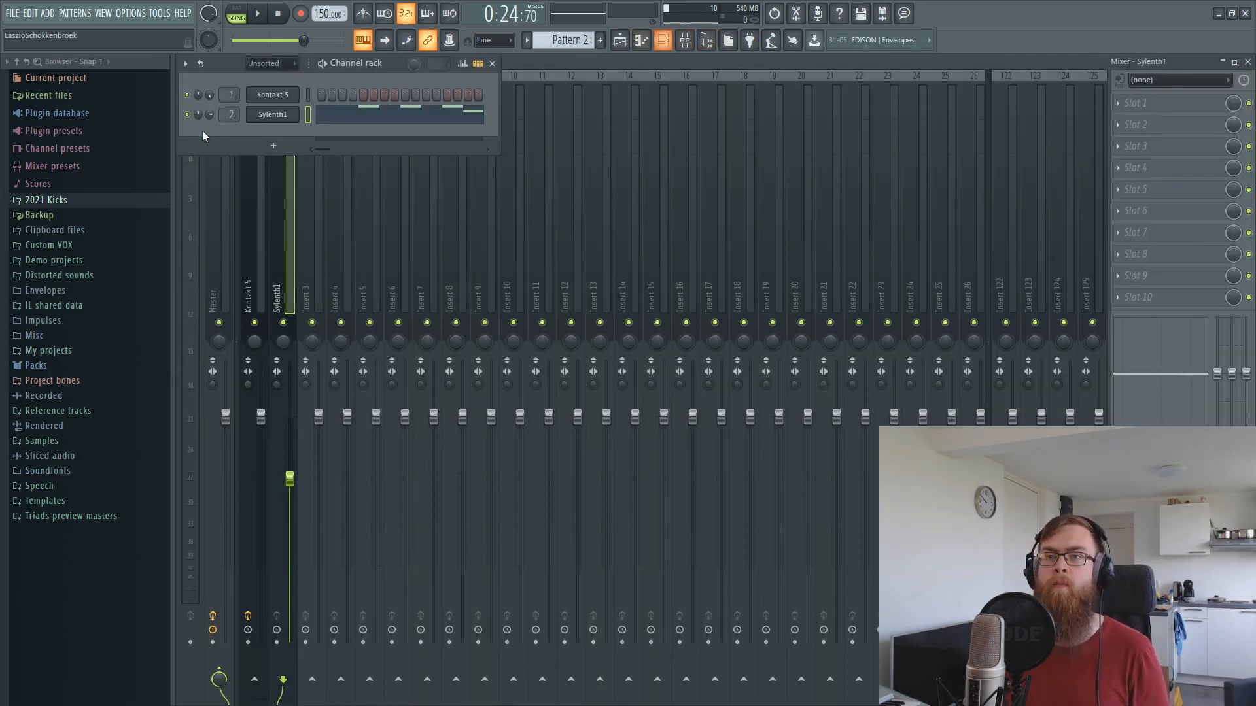
click(620, 42)
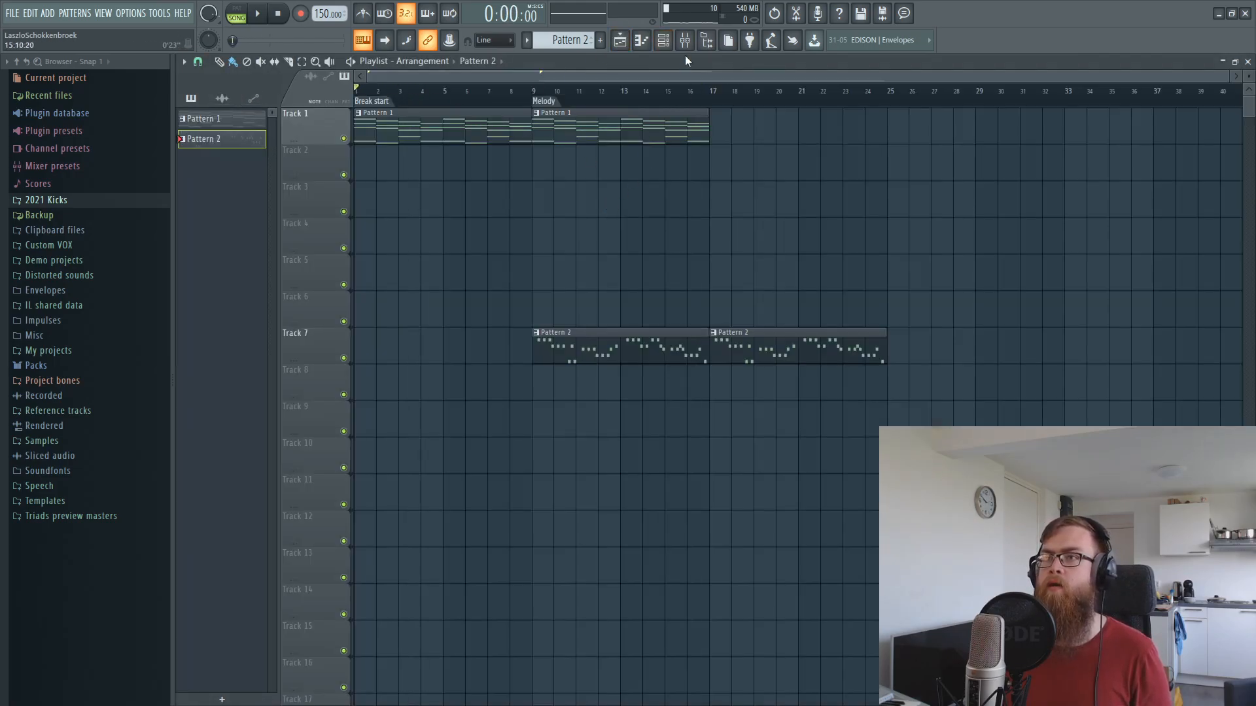
Send the Kontakt 5 mixer track to Insert 122 and audition the piano with the send active.
click(685, 41)
click(249, 275)
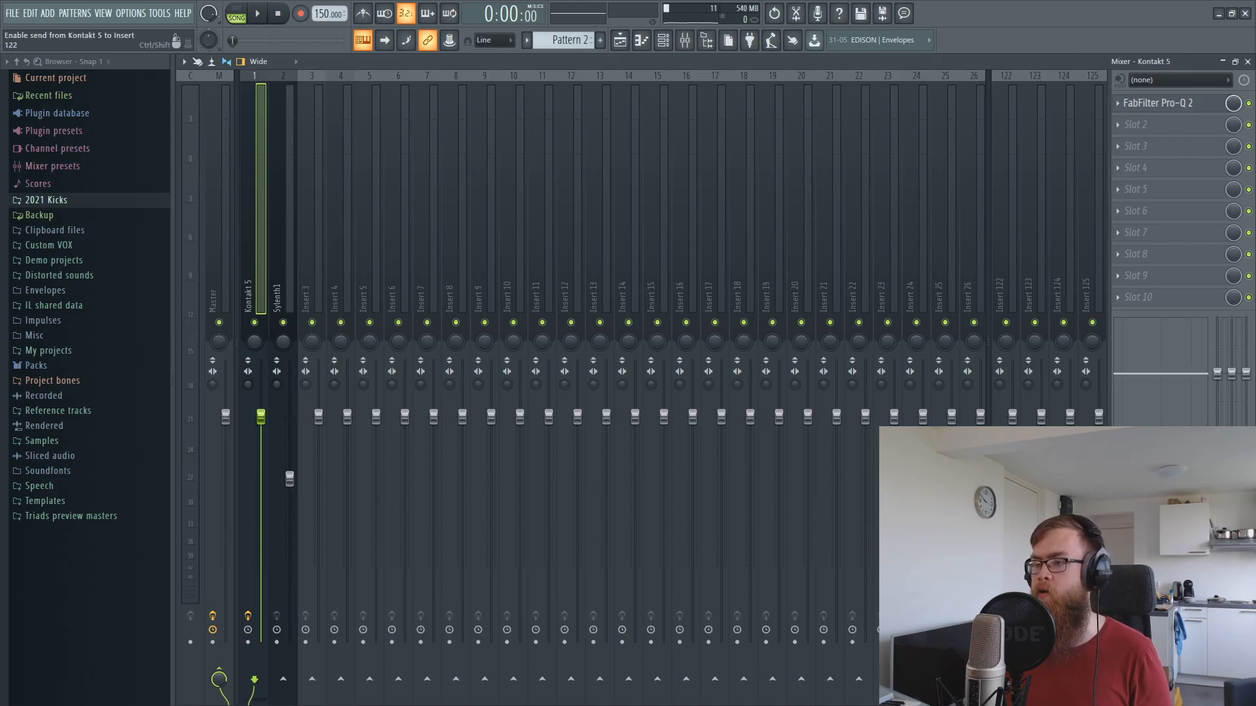
key(space)
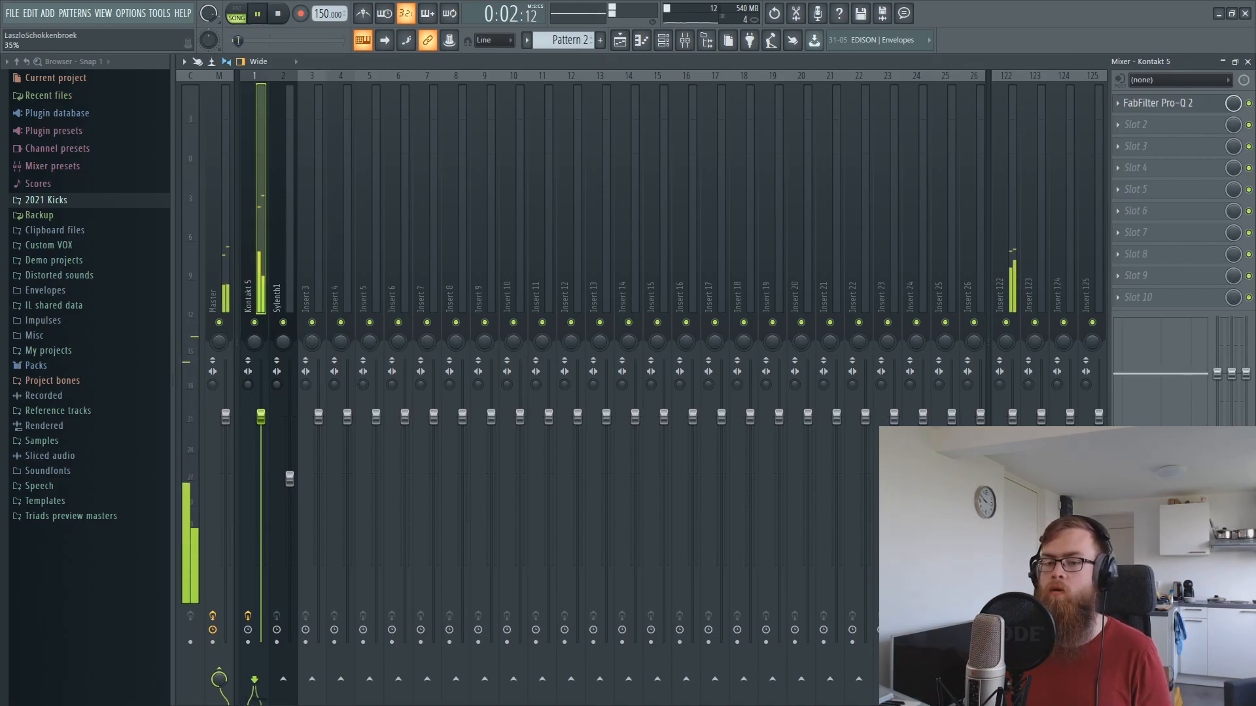
key(space)
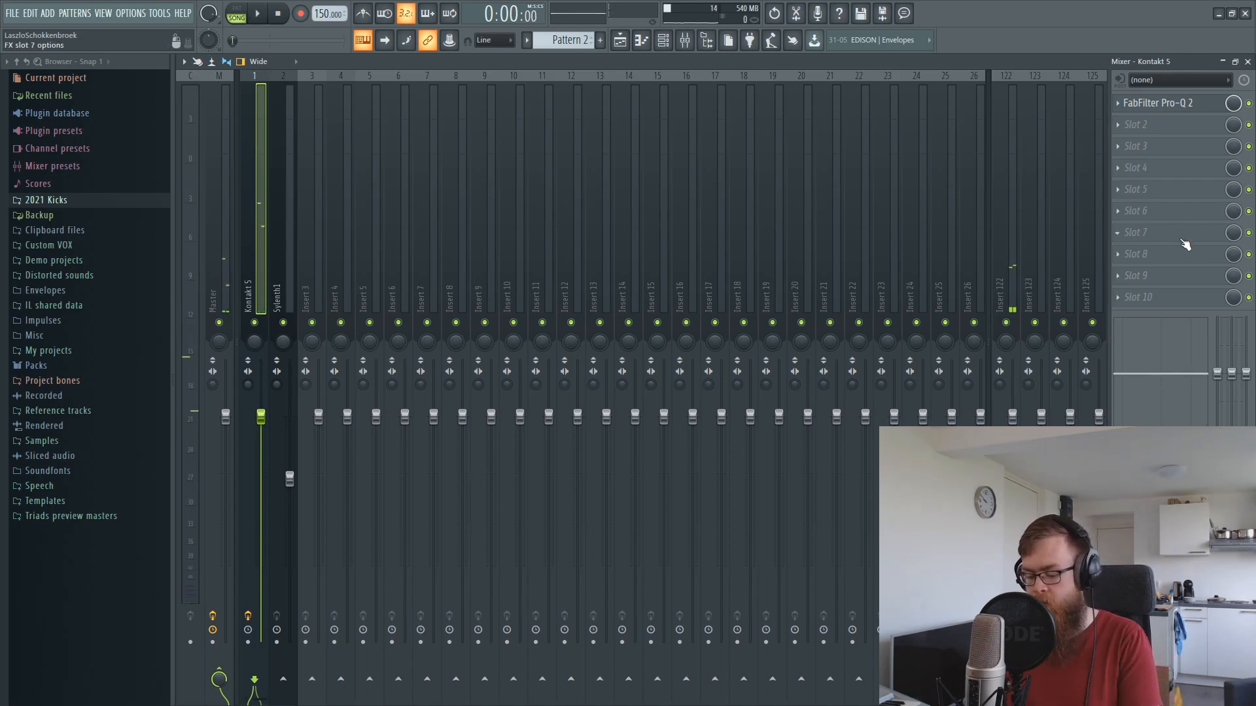
Add a FLEX synth channel to the project.
click(663, 40)
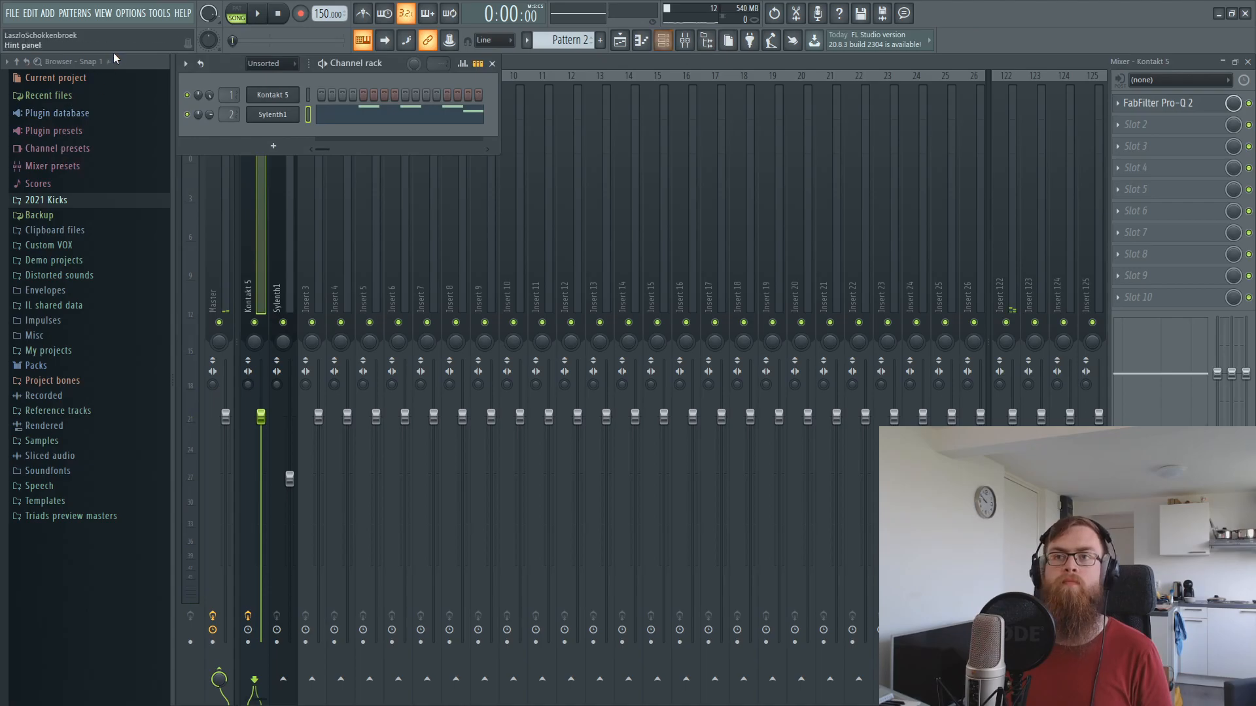
click(47, 13)
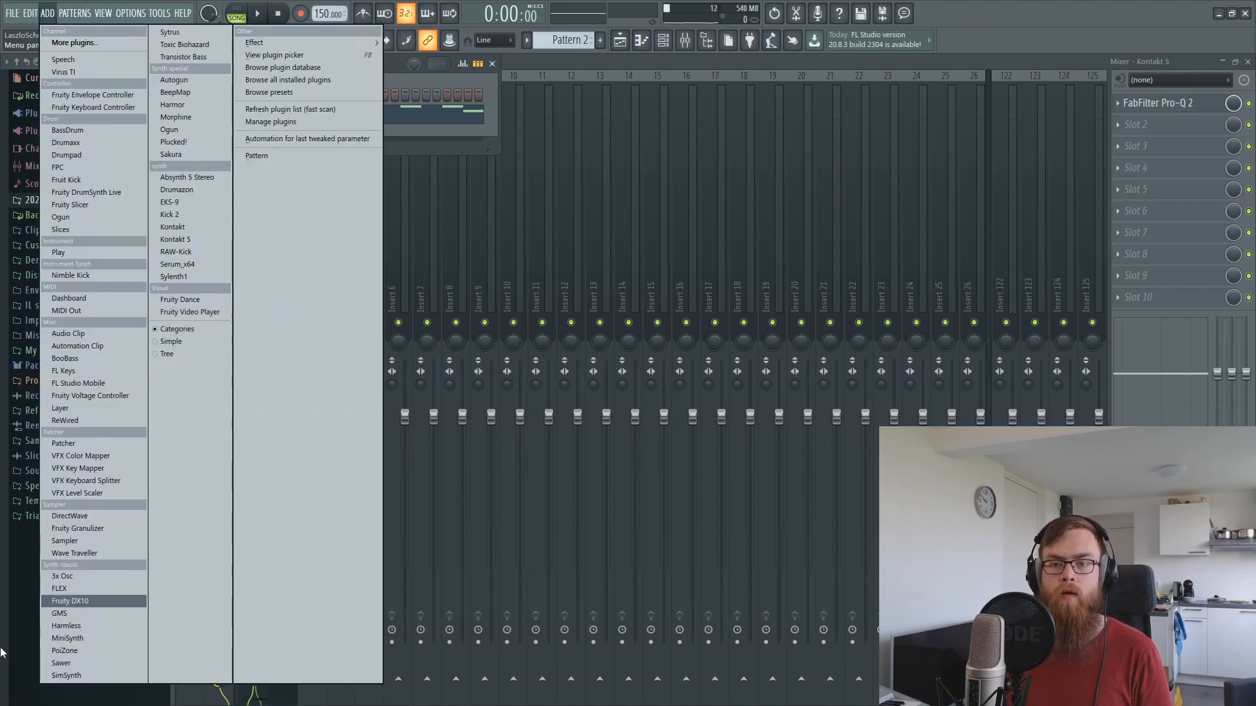
click(59, 589)
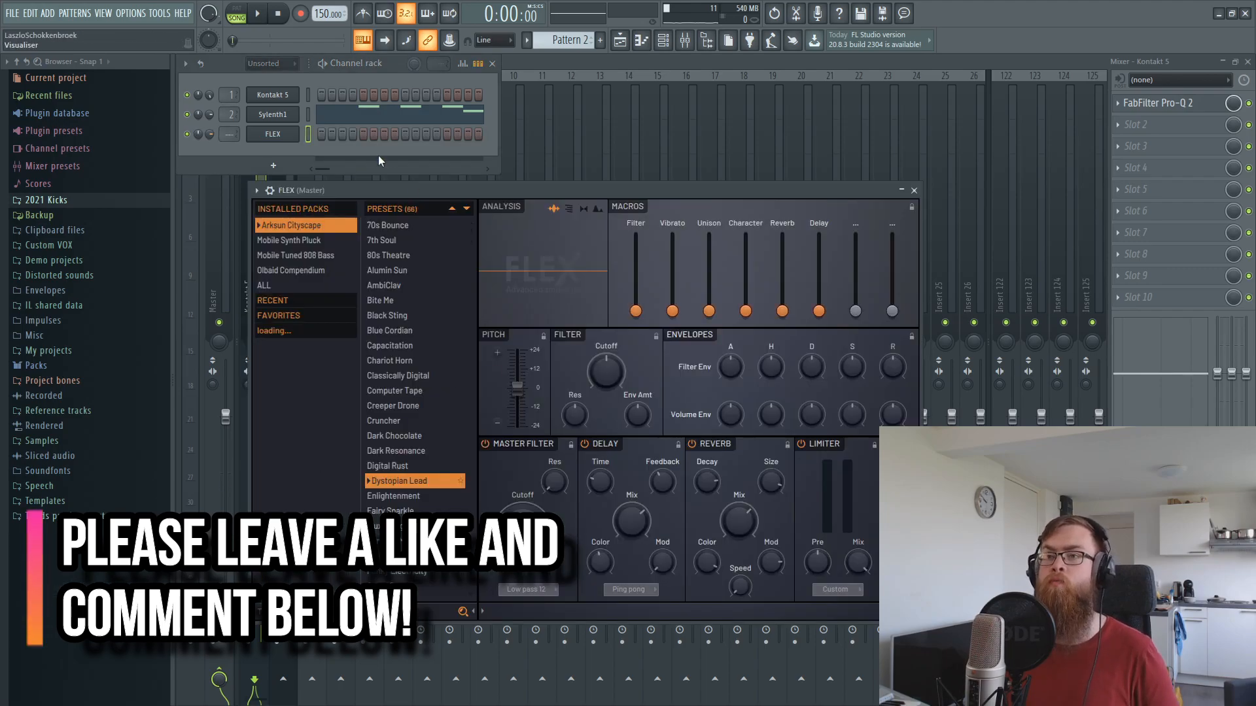
Copy the Kontakt 5 chord notes and paste them into the FLEX channel in a new Pattern 3.
scroll(581, 42, up, 1)
right_click(282, 99)
click(438, 112)
click(600, 40)
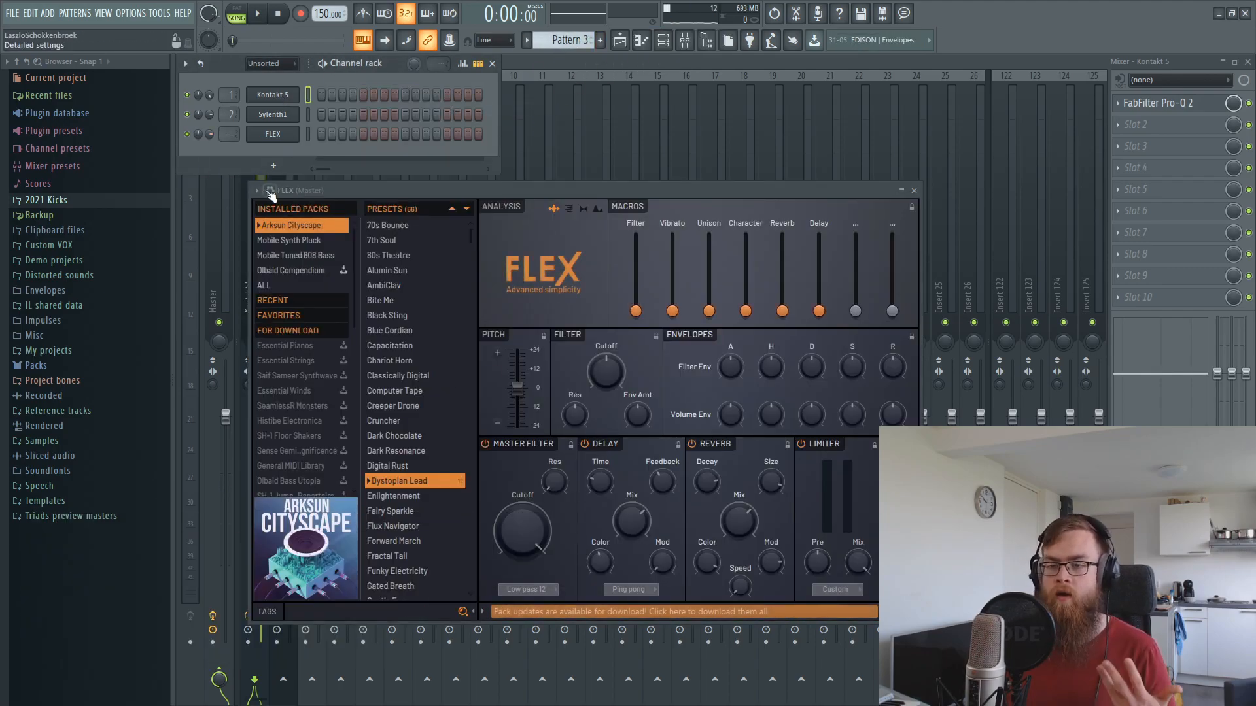
right_click(270, 135)
click(431, 158)
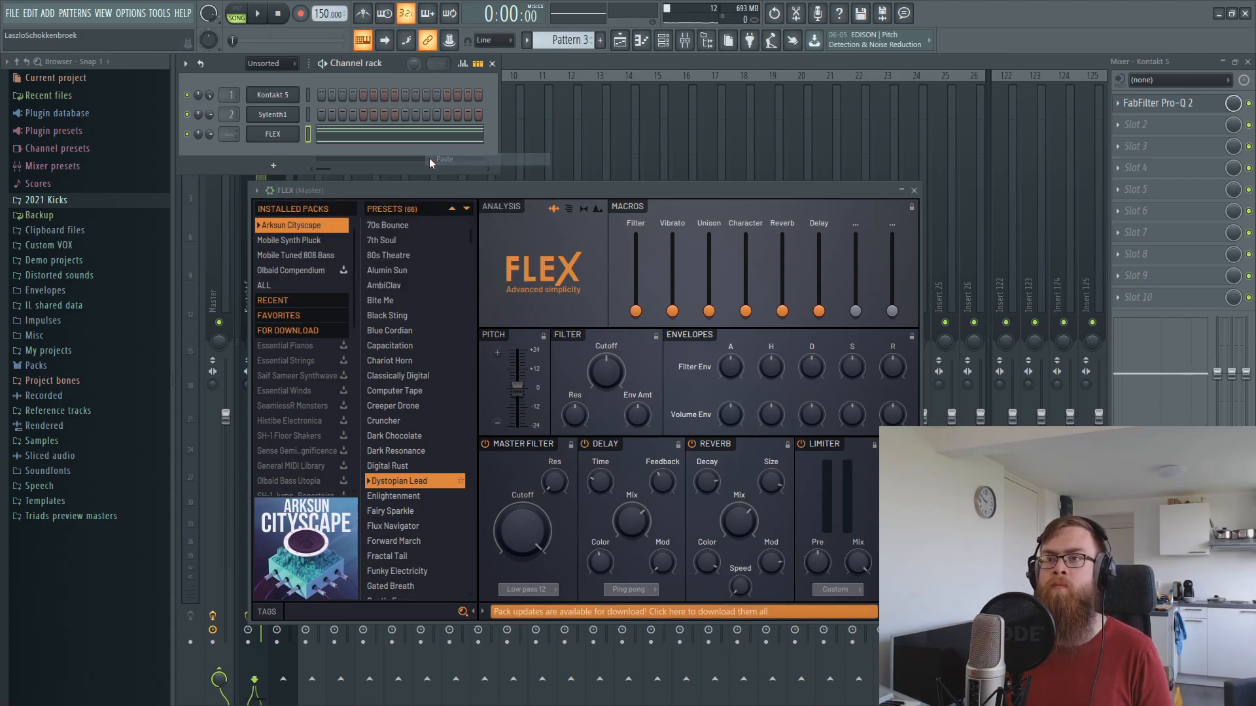
Load the Atlantis Found preset from FLEX's Olbaid Compendium pack and audition it in pattern mode.
drag(454, 187, 493, 183)
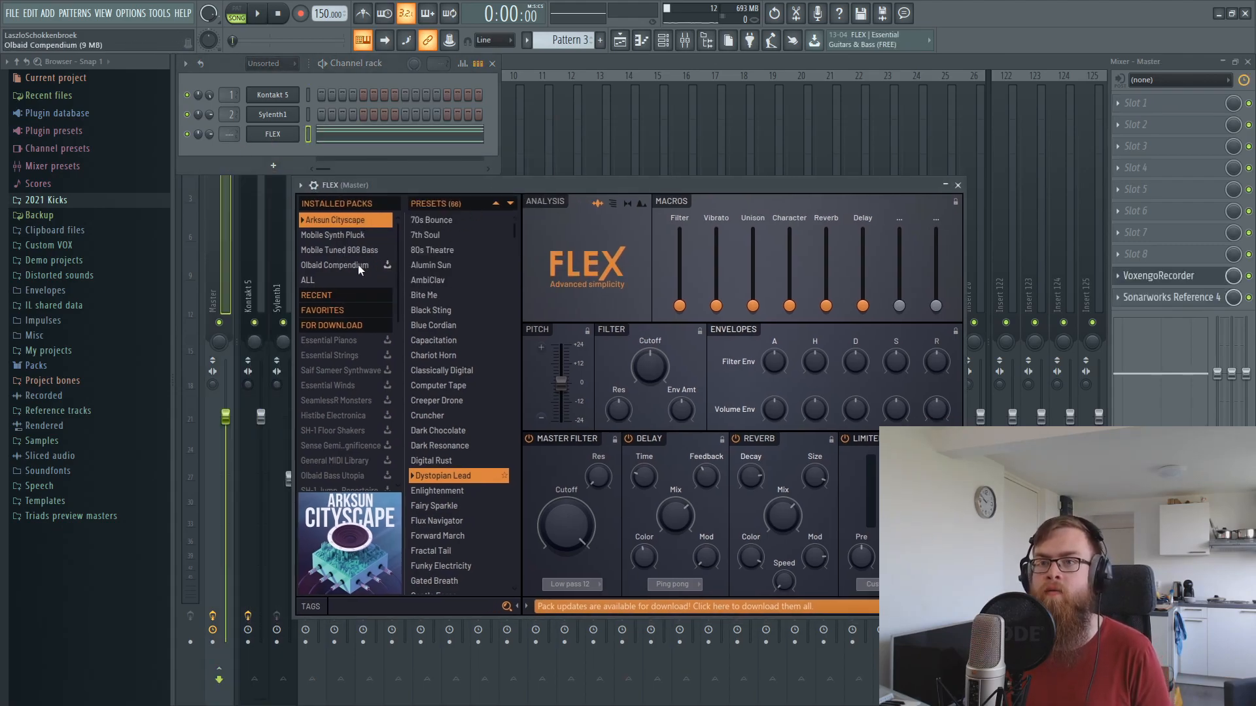
click(359, 264)
click(466, 266)
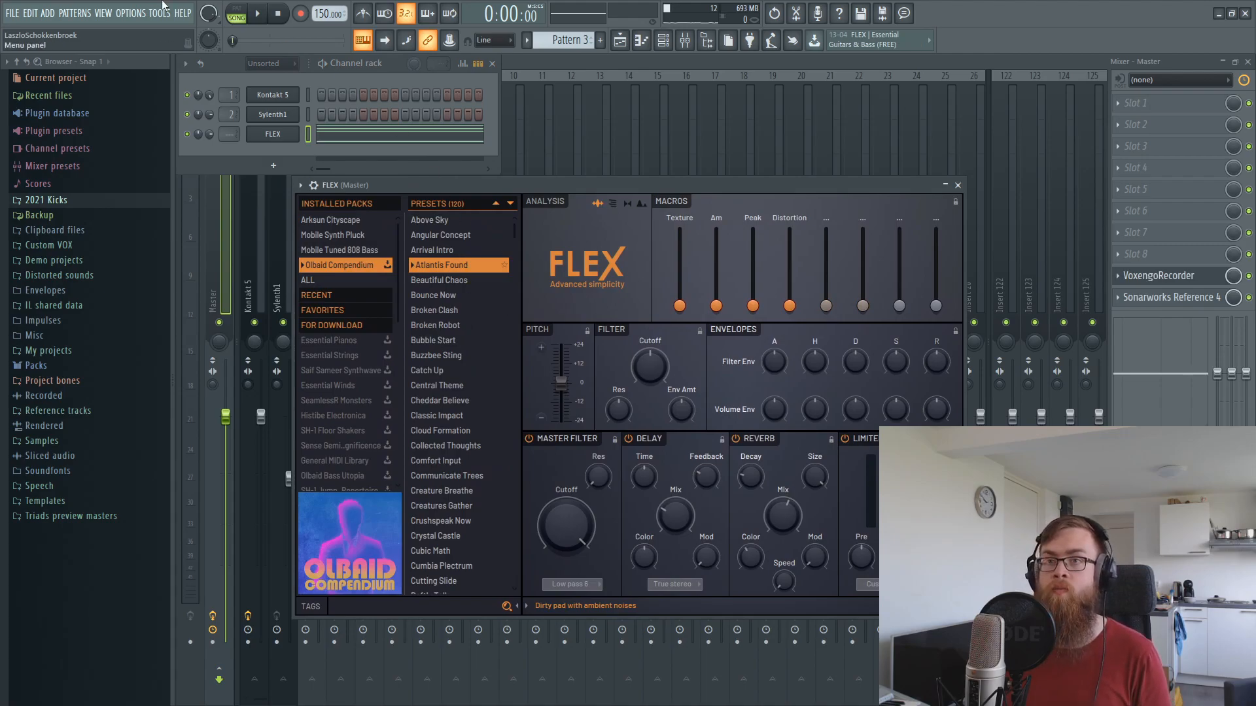
click(237, 16)
key(space)
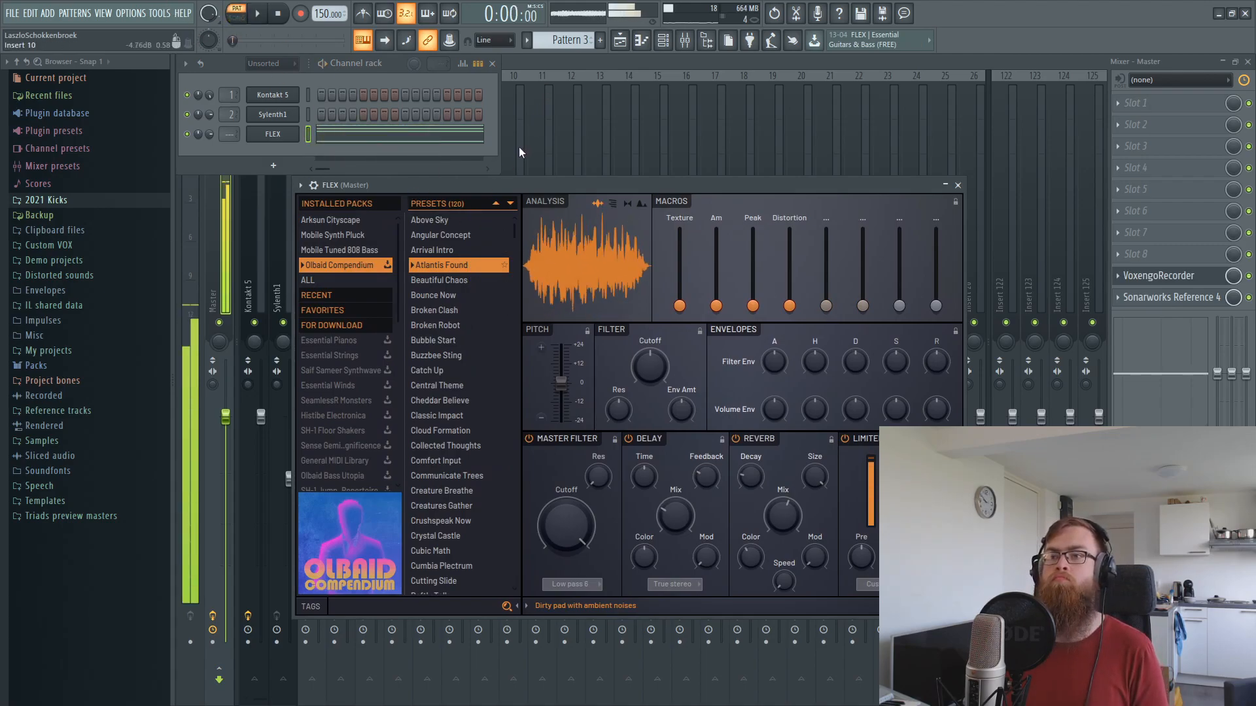
click(536, 62)
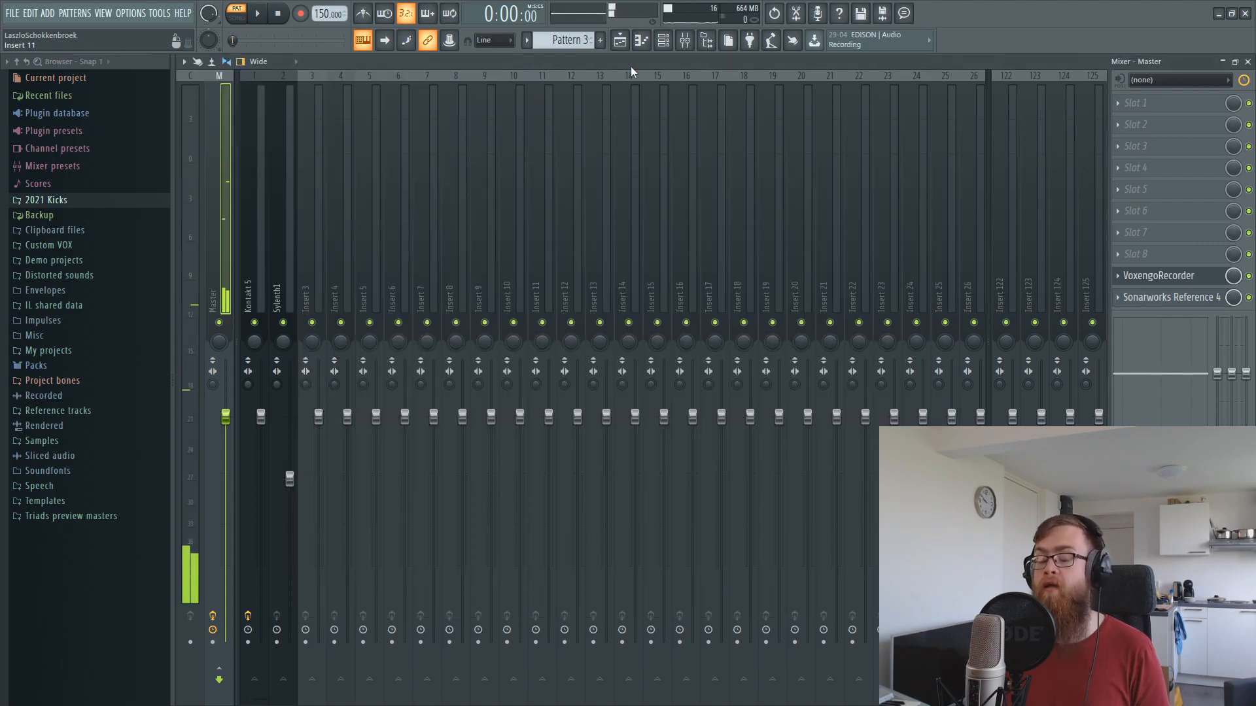
Route the FLEX channel to mixer track 3 and lower that track's fader past -10.7 dB.
click(662, 40)
click(274, 134)
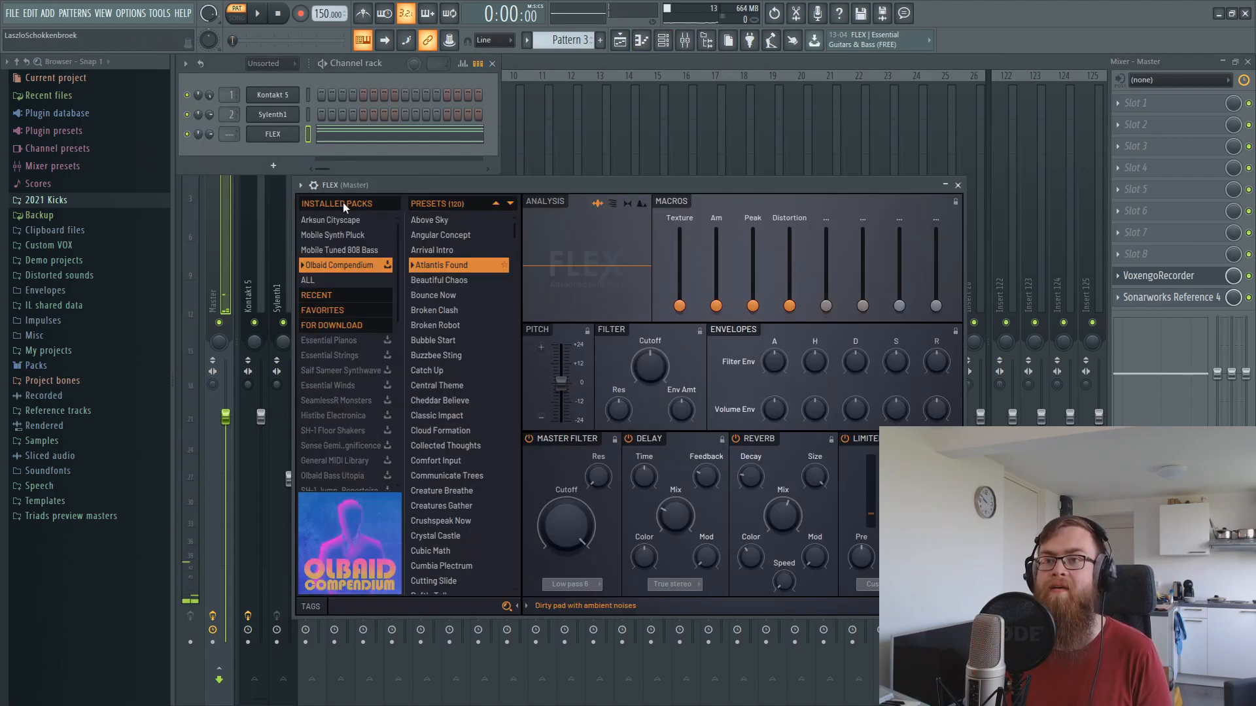
click(313, 186)
key(ctrl+l)
drag(318, 416, 318, 513)
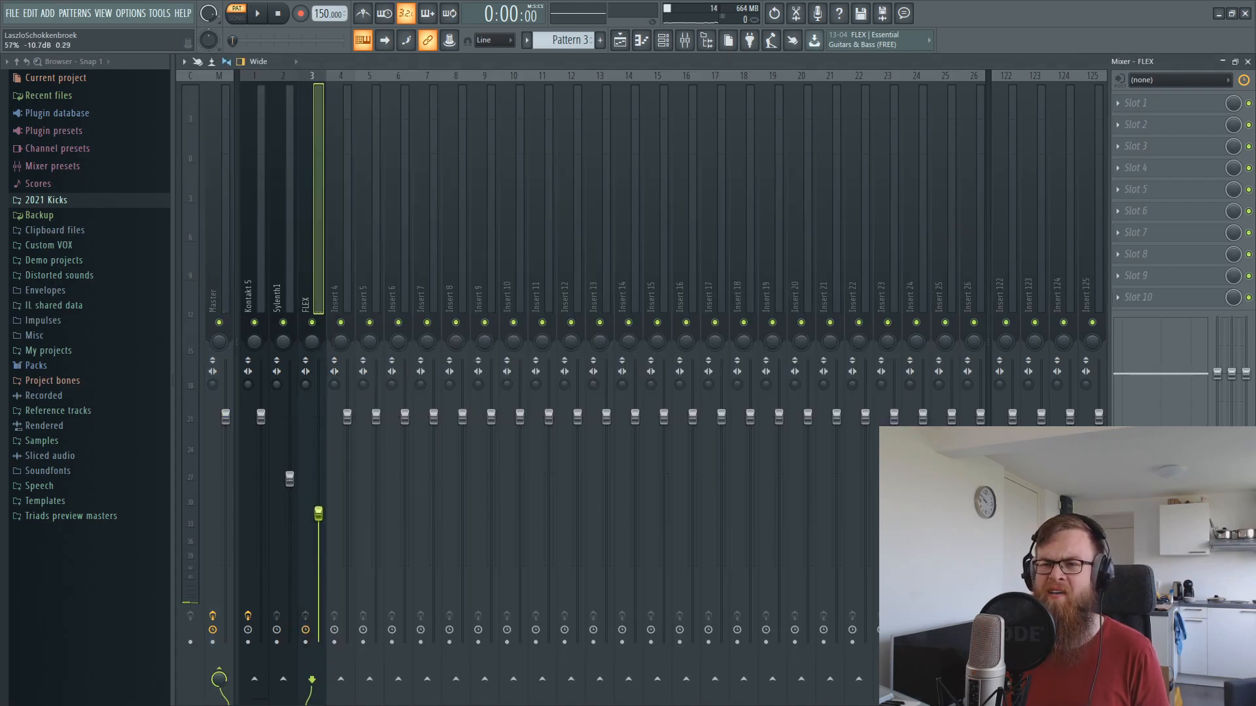
Clone the FLEX channel and replace the clone's instrument with Sylenth1.
click(664, 44)
right_click(268, 133)
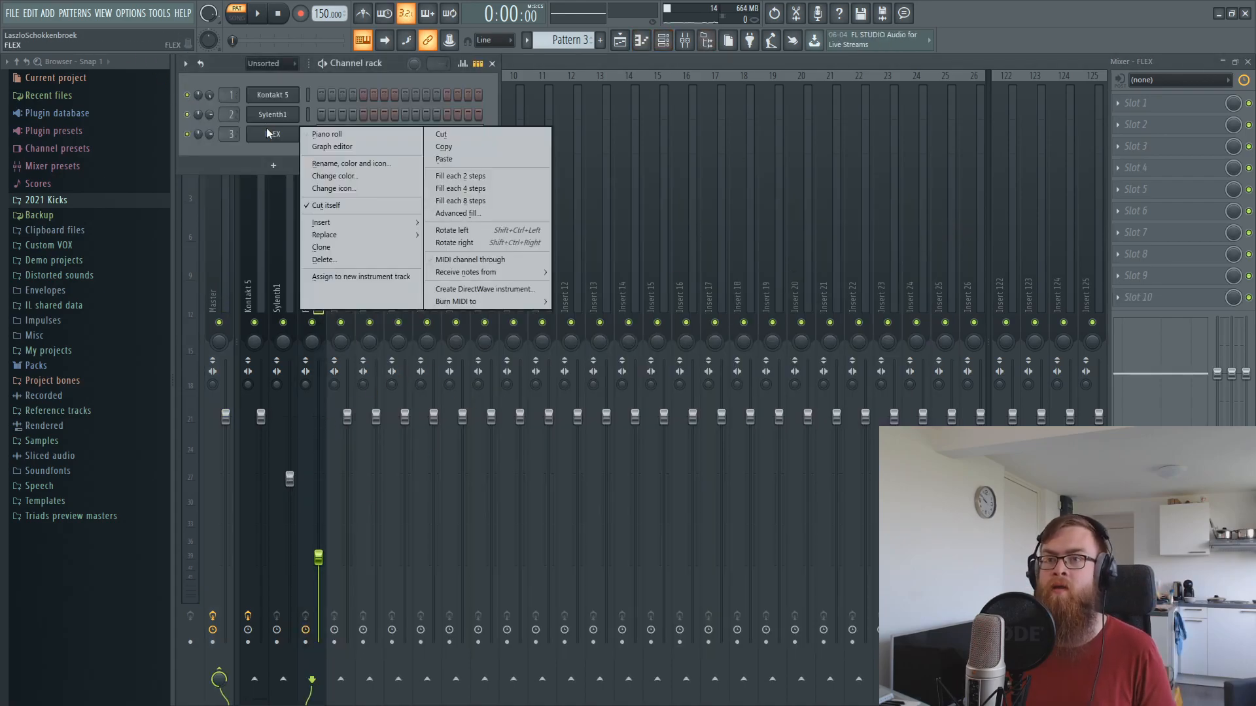
click(351, 278)
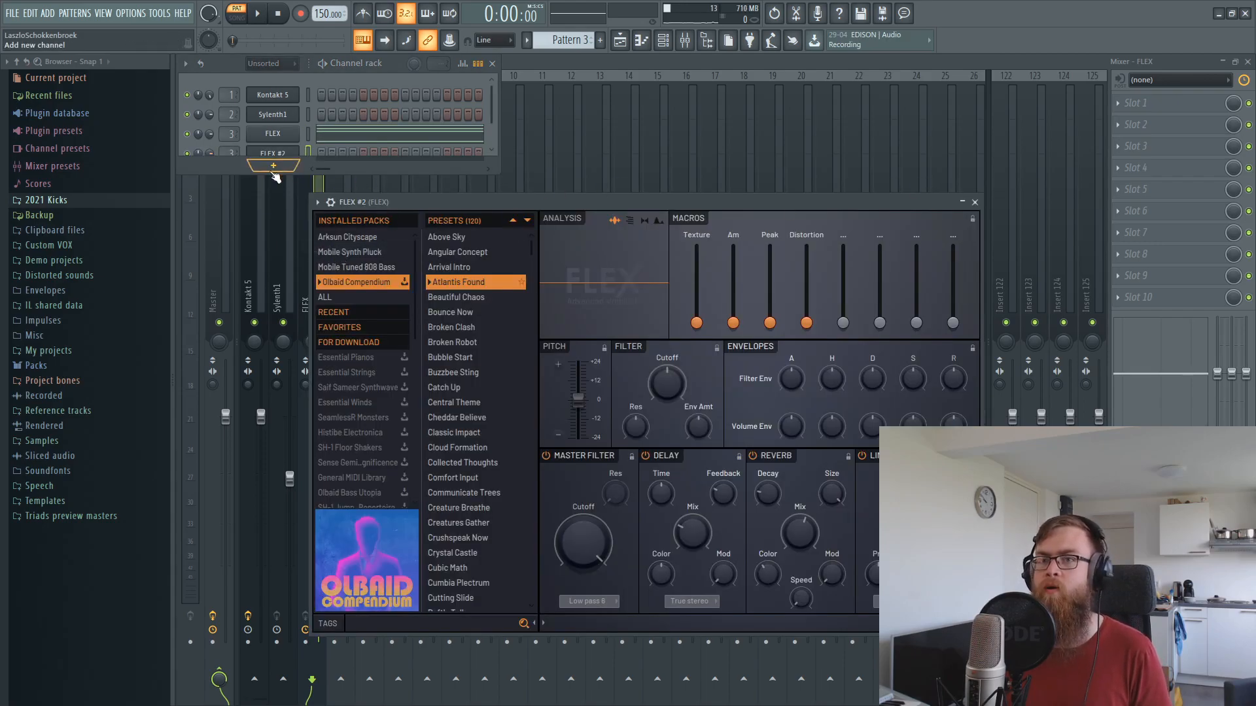
right_click(286, 154)
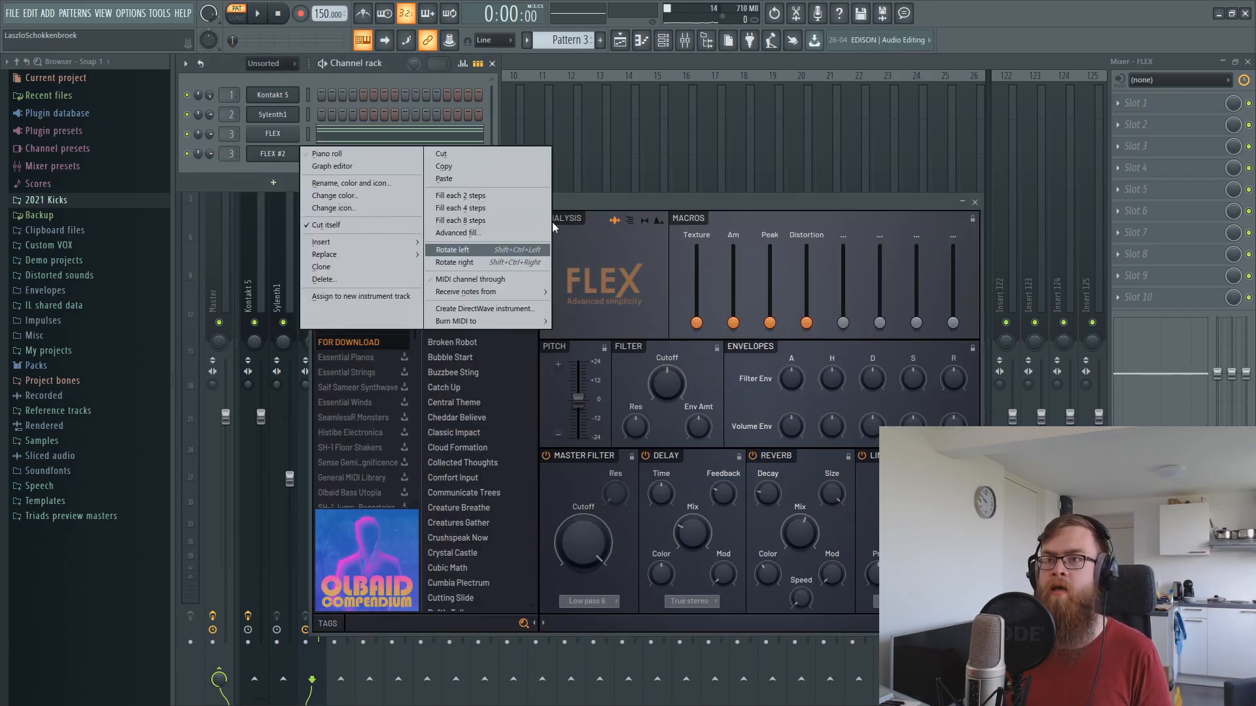
mouse_move(332, 252)
click(579, 261)
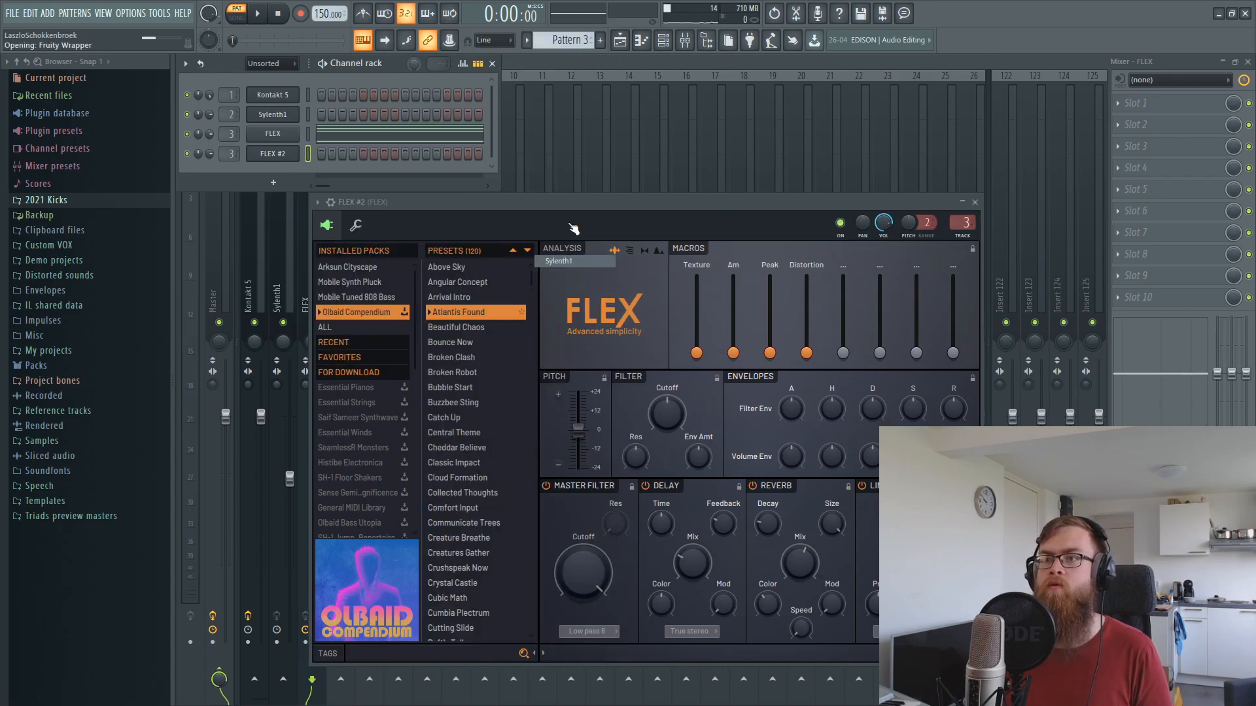
Paste the copied chord notes into the Sylenth1 #2 channel in a new Pattern 4.
right_click(272, 135)
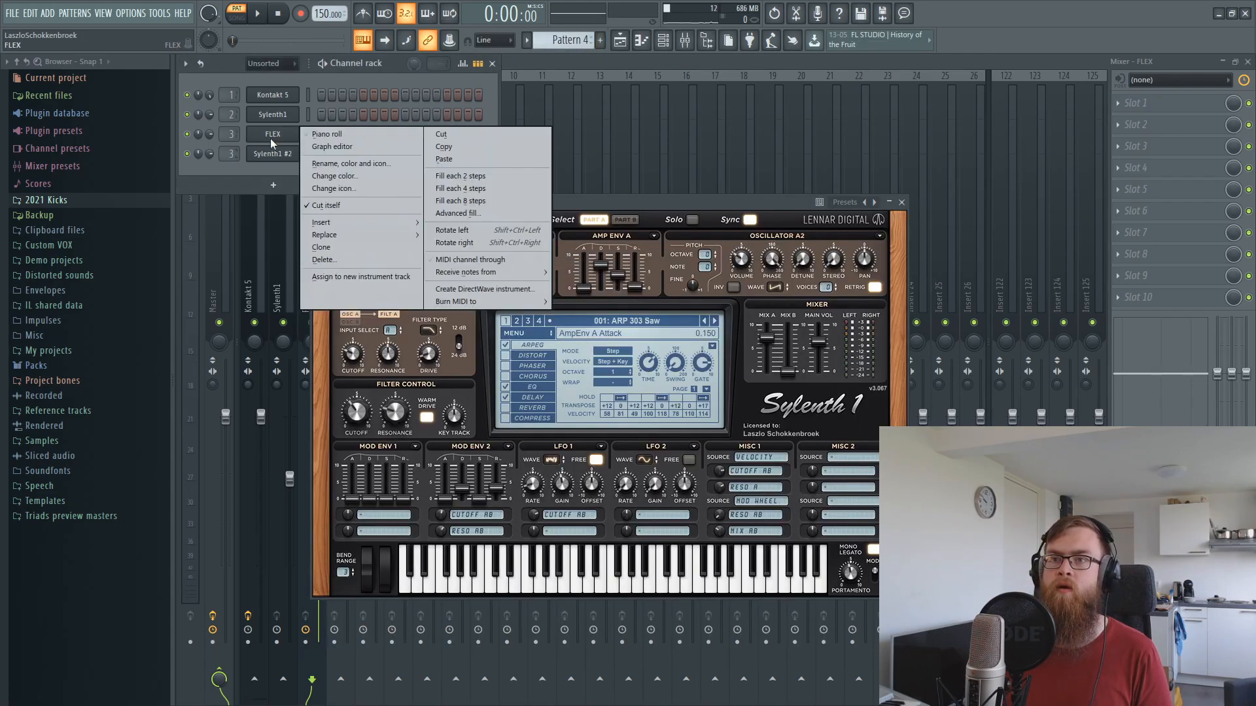
click(350, 133)
right_click(273, 154)
click(480, 184)
Reset the Sylenth1 #2 preset to the Init patch and audition it with the chords.
click(522, 334)
mouse_move(589, 347)
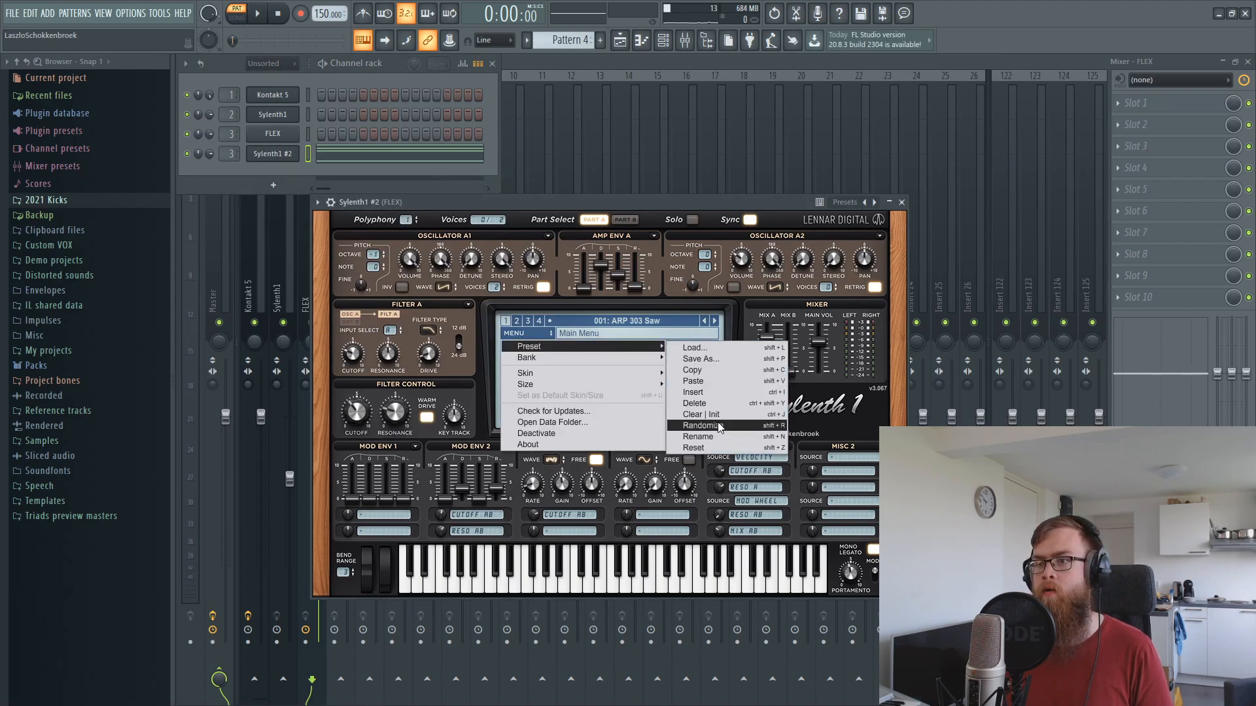
click(700, 414)
key(space)
key(space)
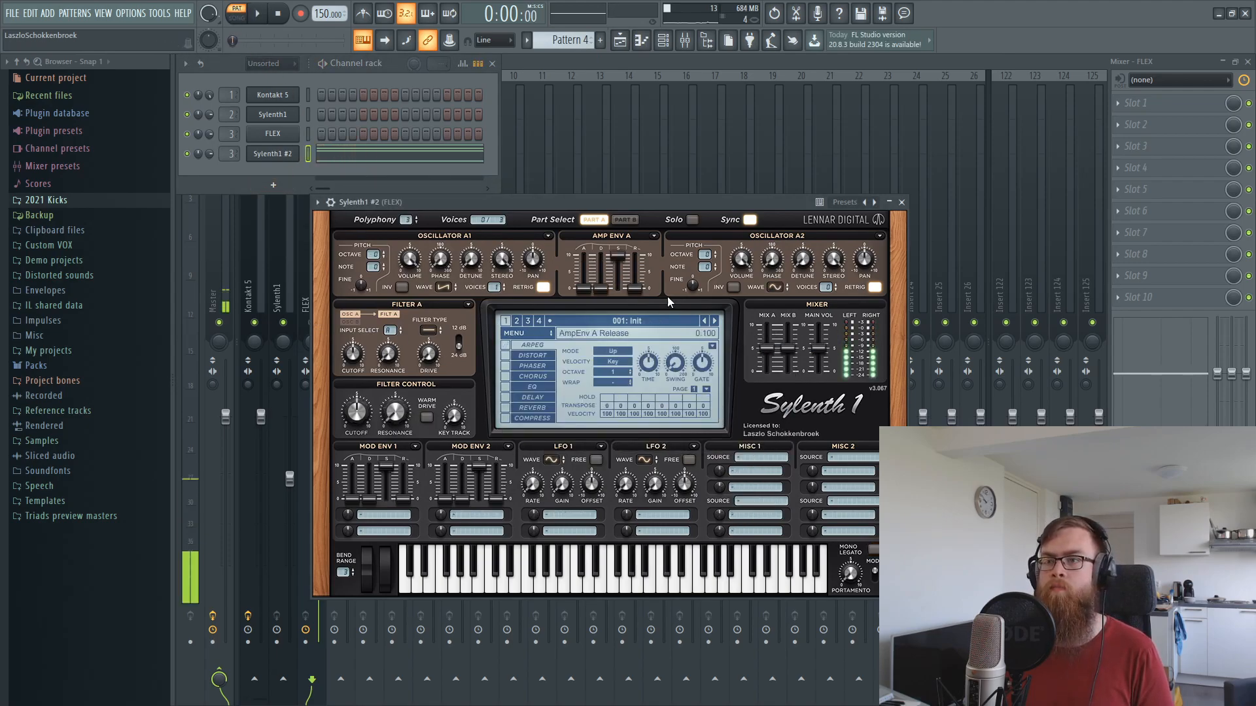
Lengthen amp envelope A's attack and release, and give oscillators A1 and A2 four voices each.
drag(635, 288, 641, 285)
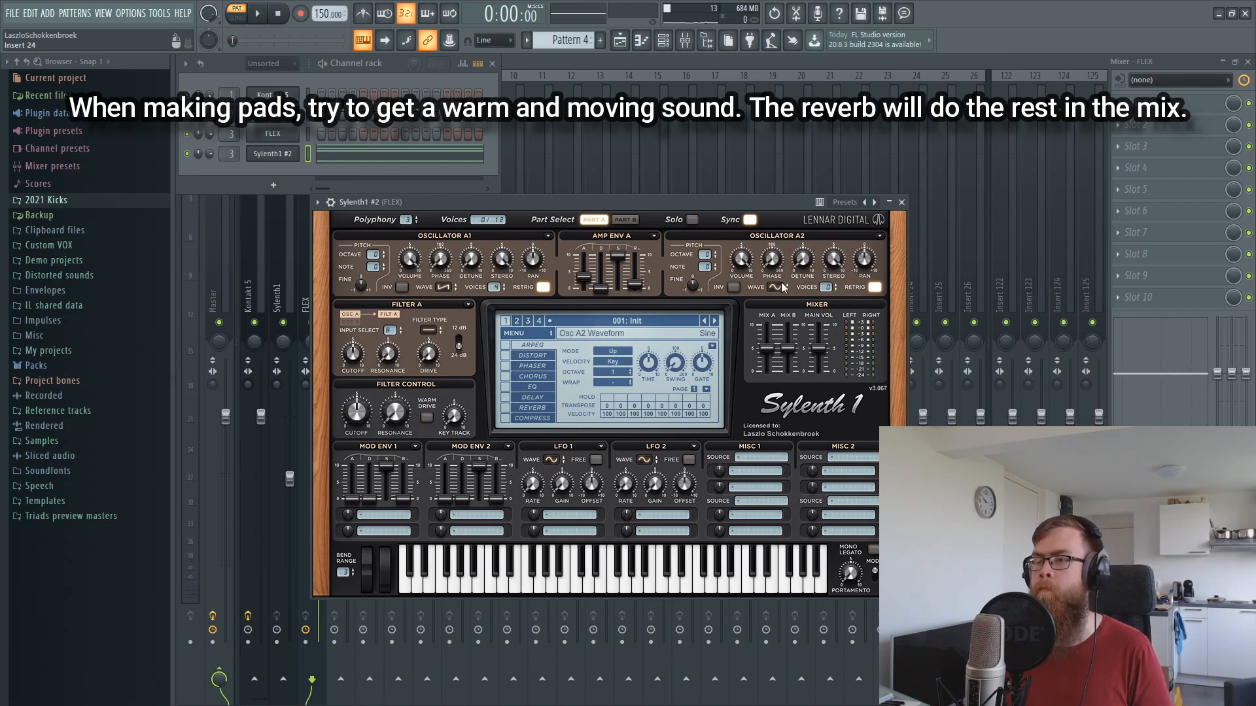
drag(831, 288, 860, 286)
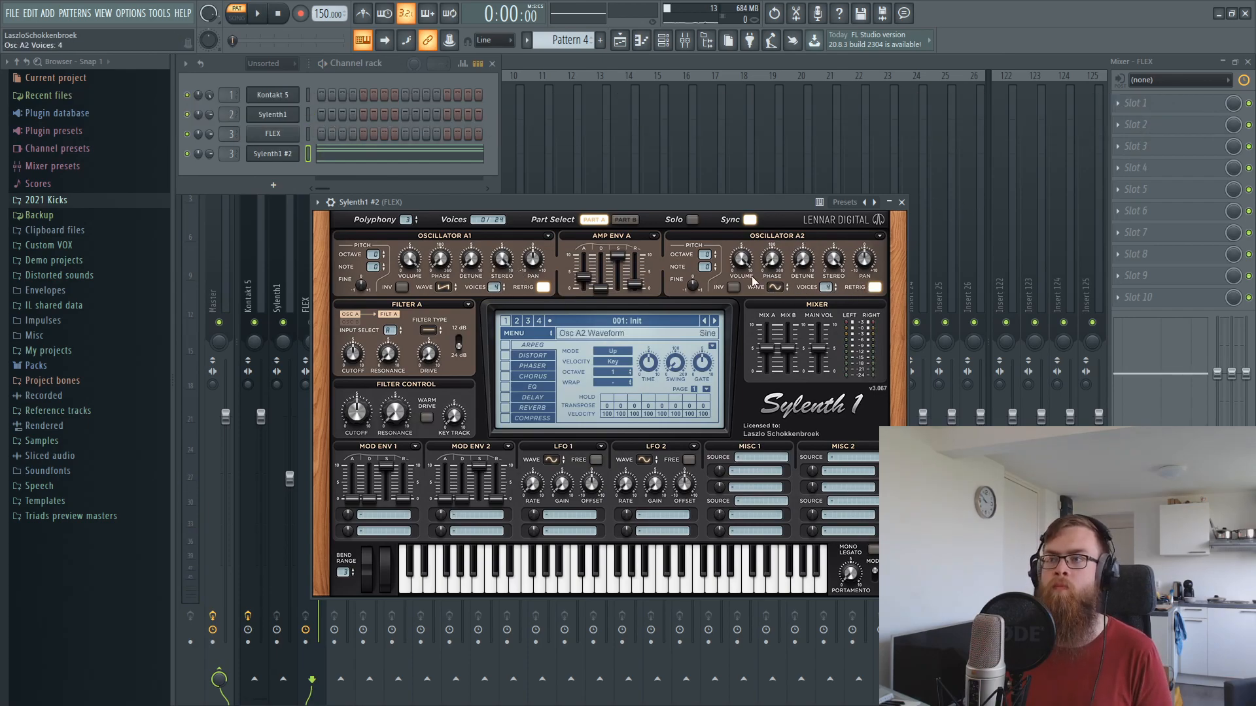
Turn off retrigger on oscillators A1 and A2 and raise their detune, with A2 at 2.000, while auditioning the chords.
drag(638, 202, 650, 168)
click(558, 255)
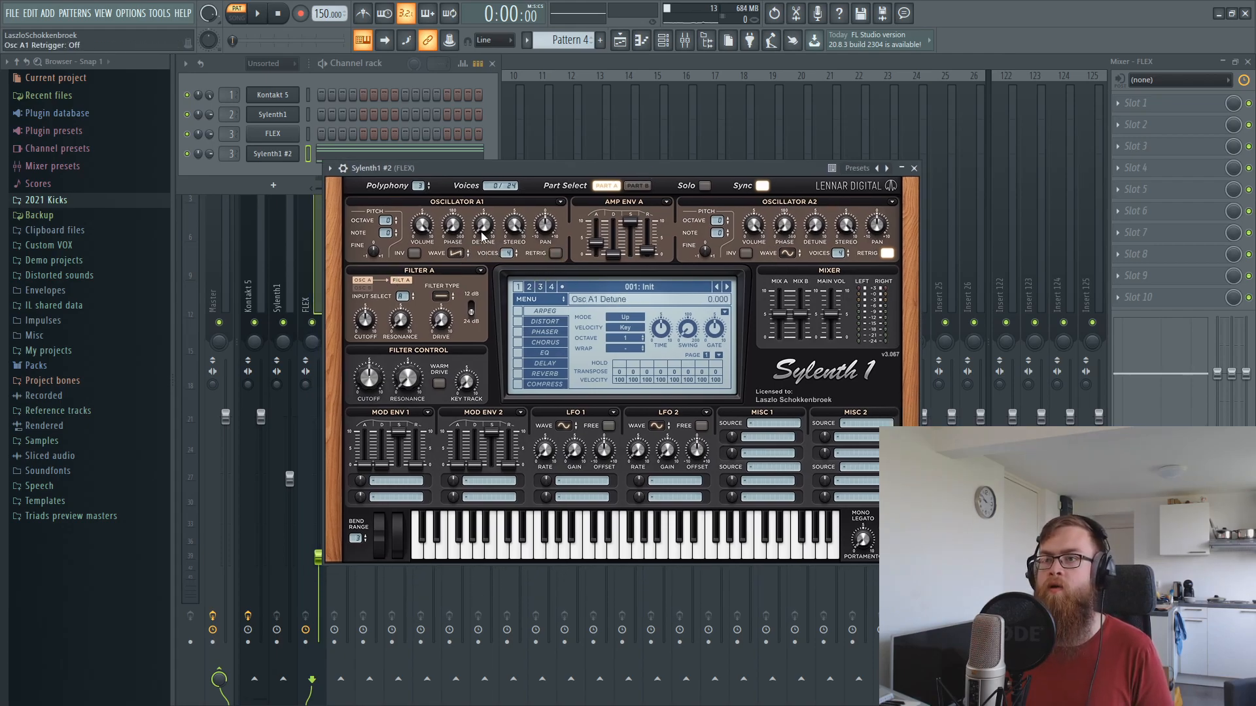
key(space)
drag(518, 171, 528, 190)
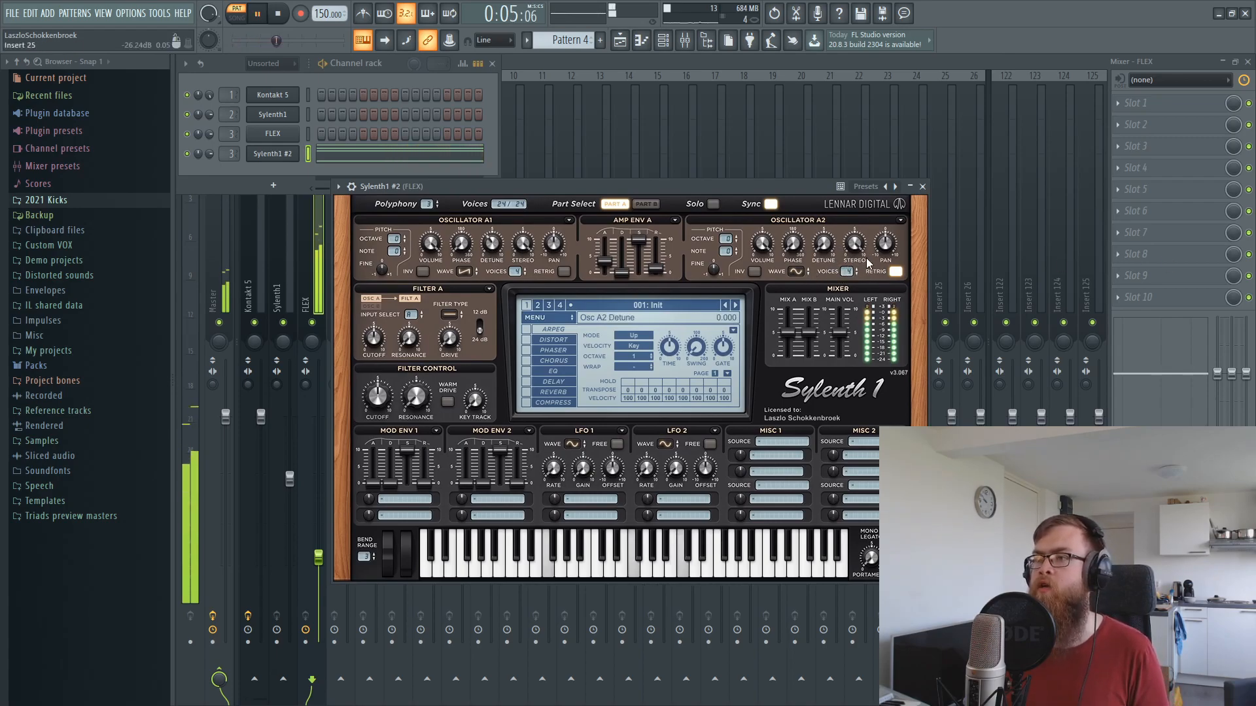
click(895, 272)
drag(824, 245, 836, 208)
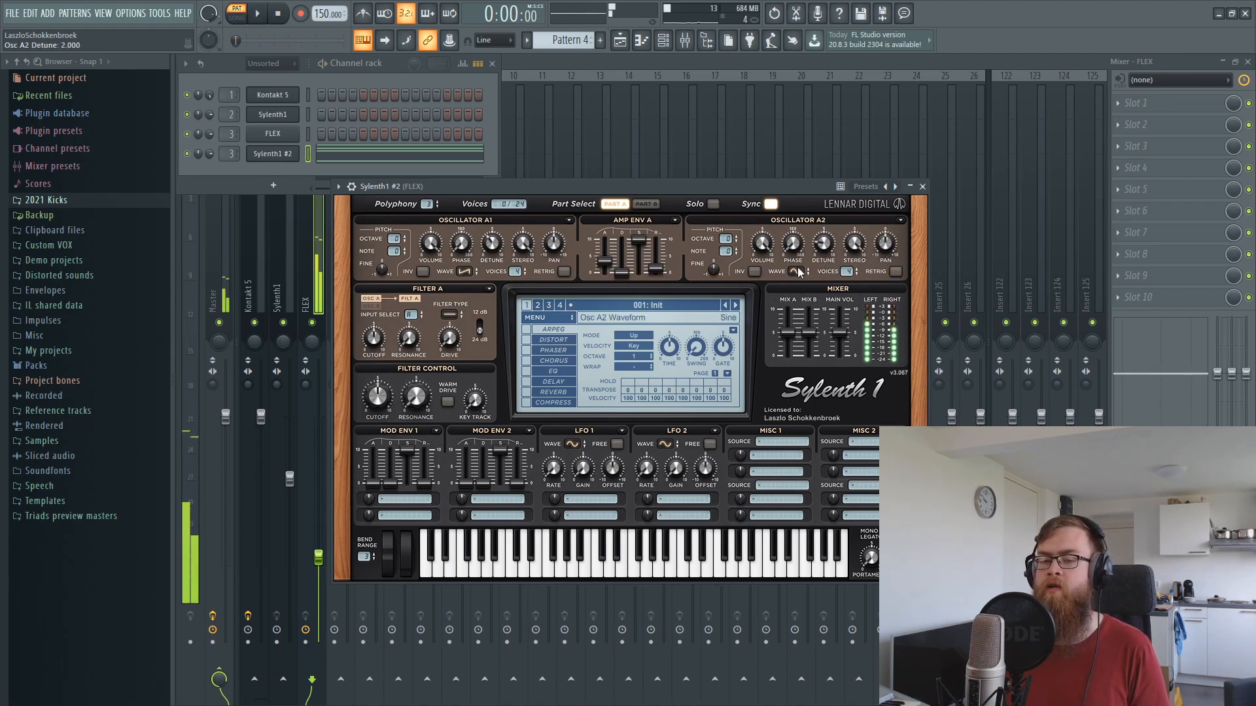
key(space)
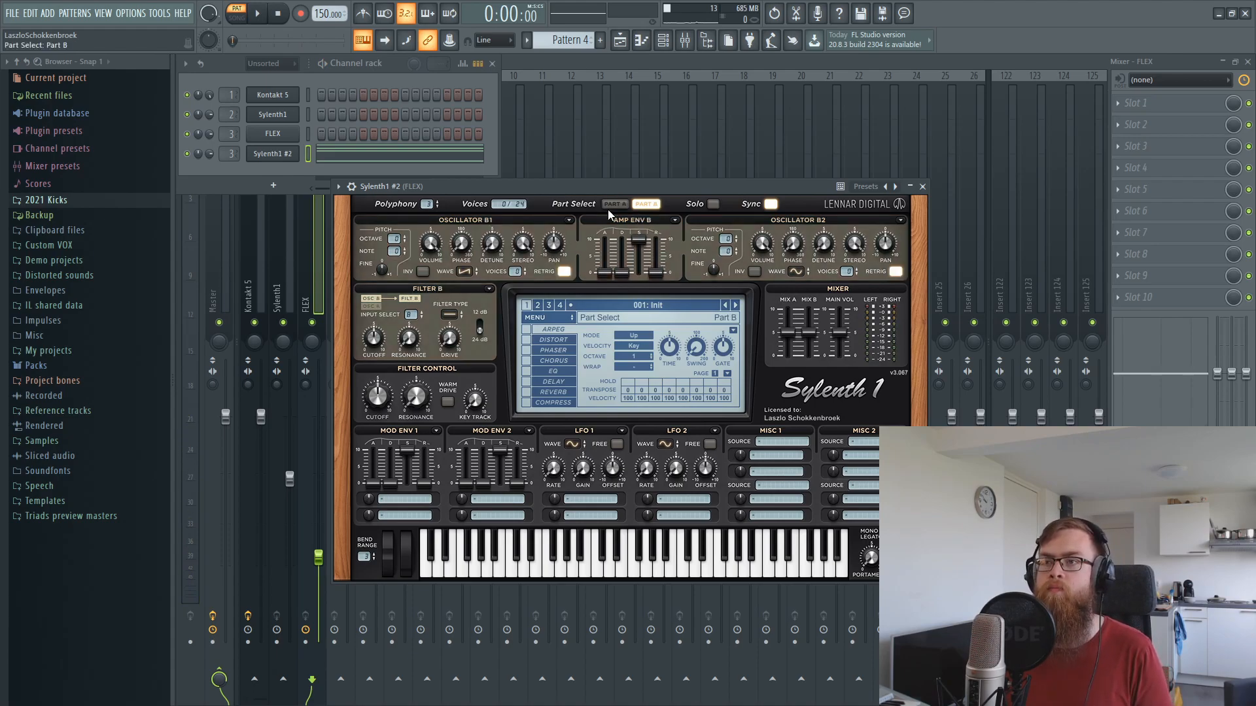
Set Filter A to low-pass, filter cutoff to about 4.7, drive and resonance to 0.867, and lengthen amp envelope A's release.
click(449, 315)
click(478, 337)
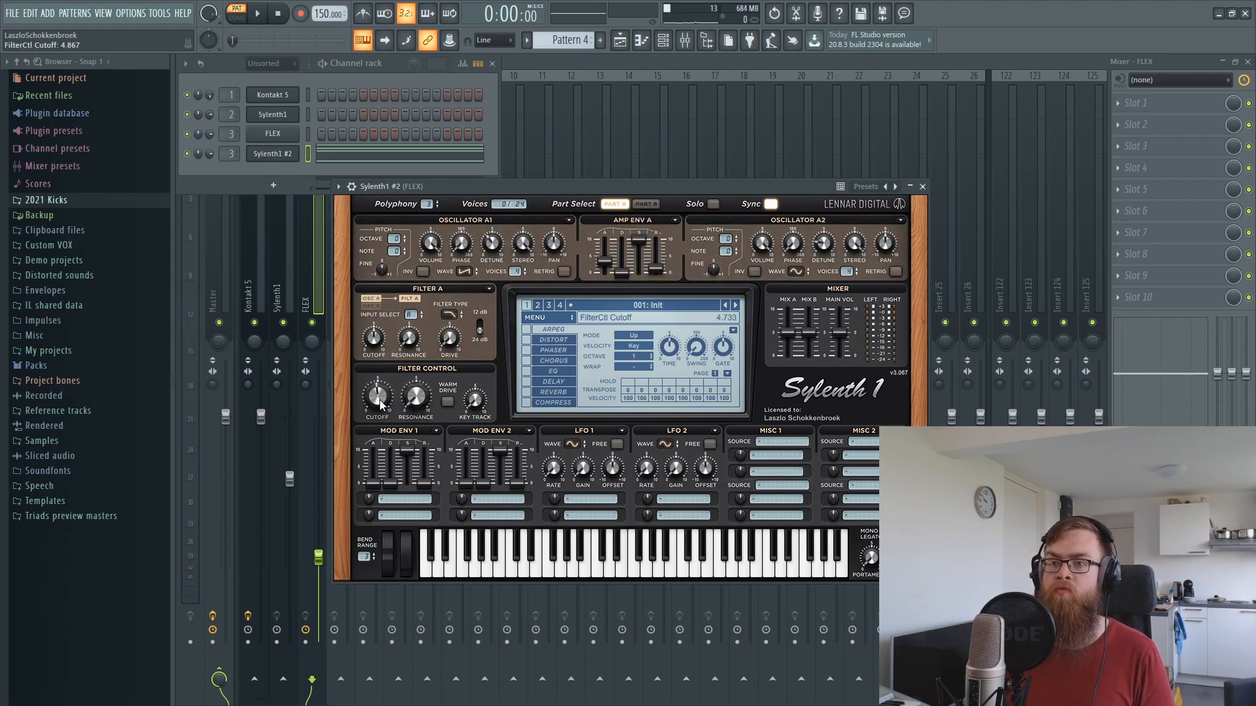
key(space)
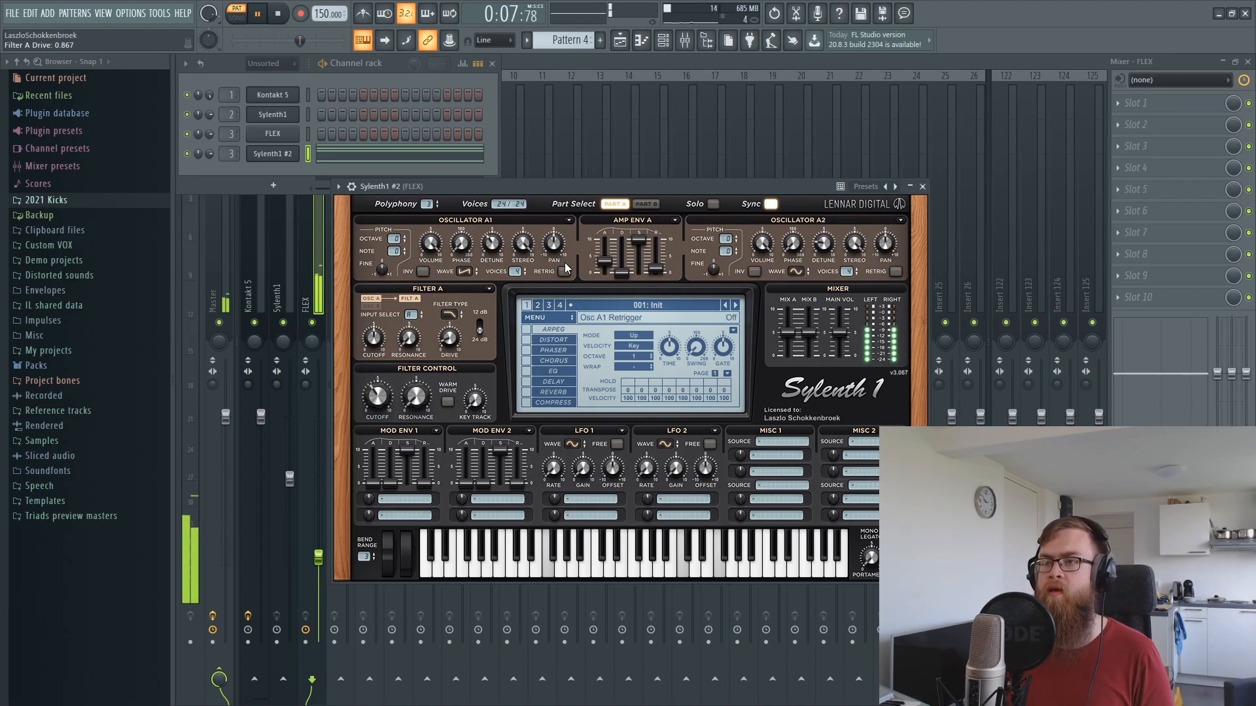
mouse_move(662, 275)
mouse_down()
mouse_move(673, 237)
mouse_move(662, 277)
mouse_move(644, 273)
mouse_up()
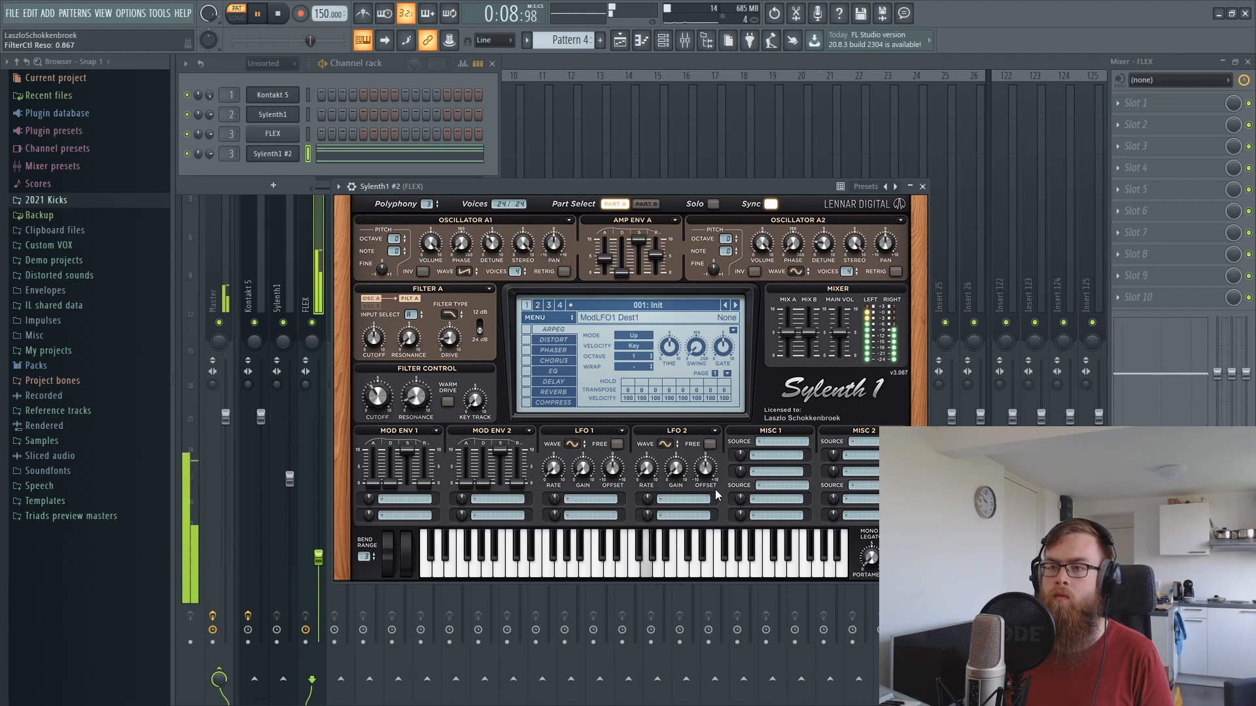
Assign LFO 1 to Cutoff A and B, adjusting its rate and lowering its gain to about 1.567.
click(594, 500)
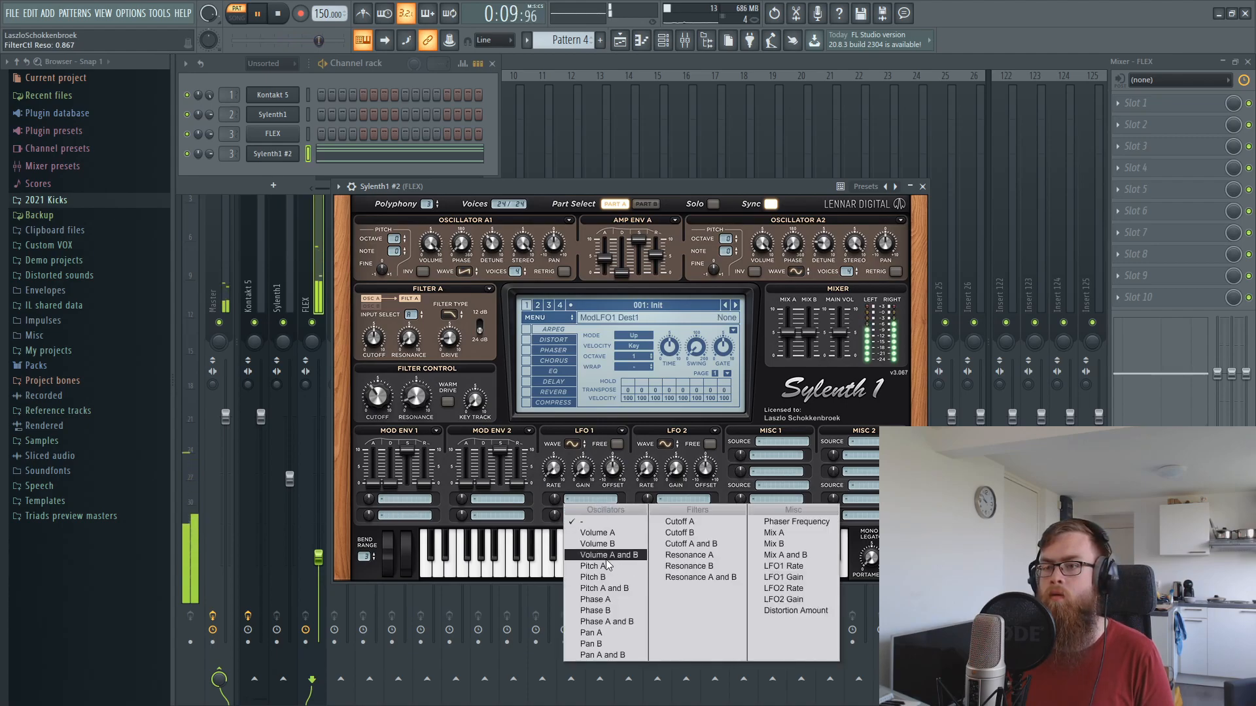
click(692, 544)
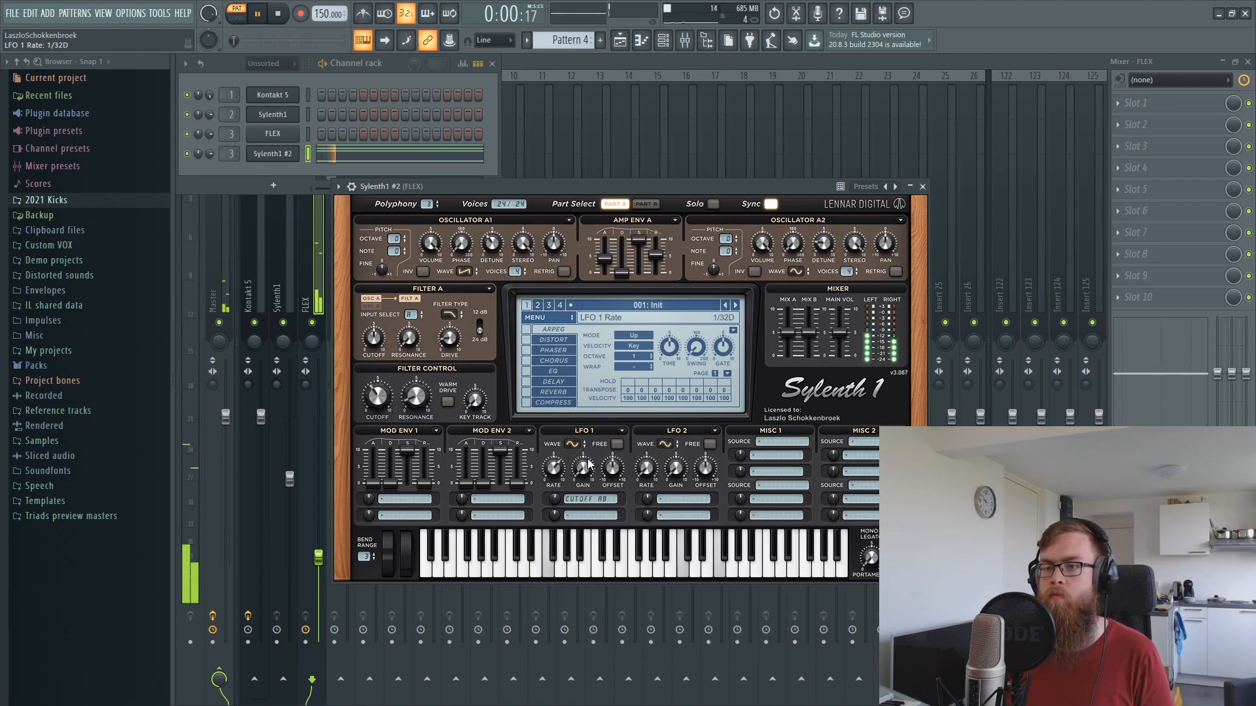
scroll(551, 481, down, 6)
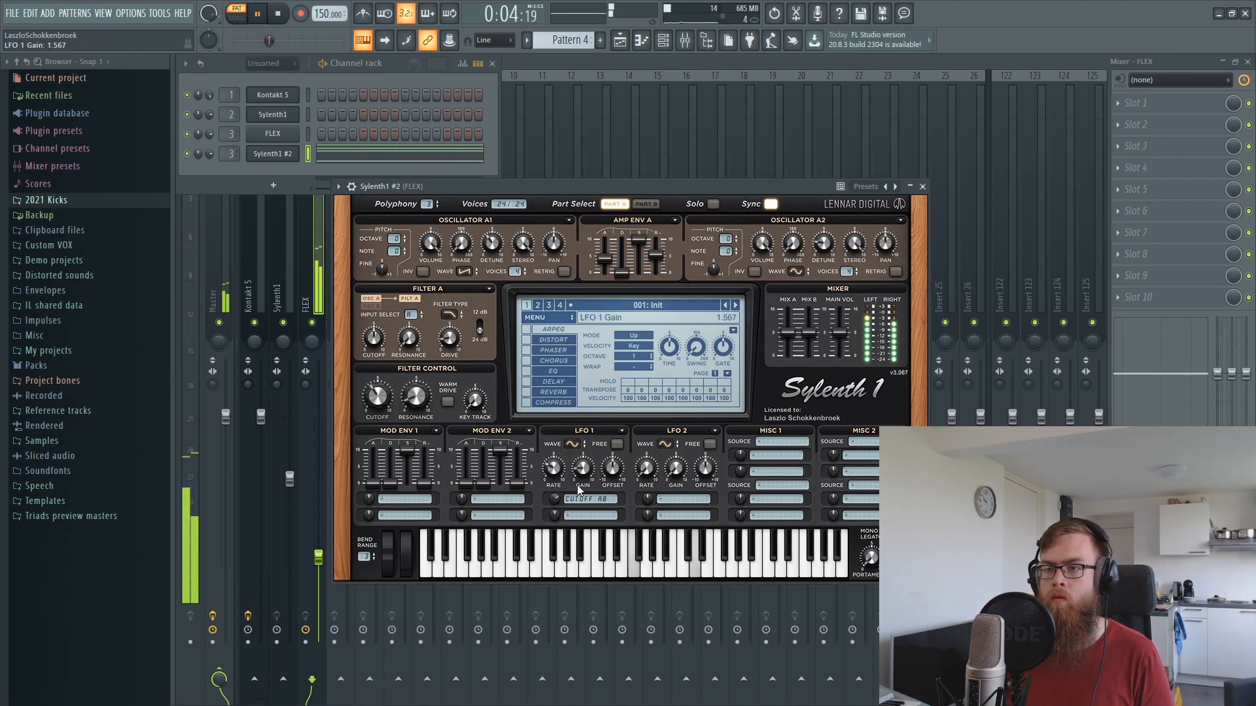
scroll(559, 499, down, 3)
scroll(581, 475, down, 1)
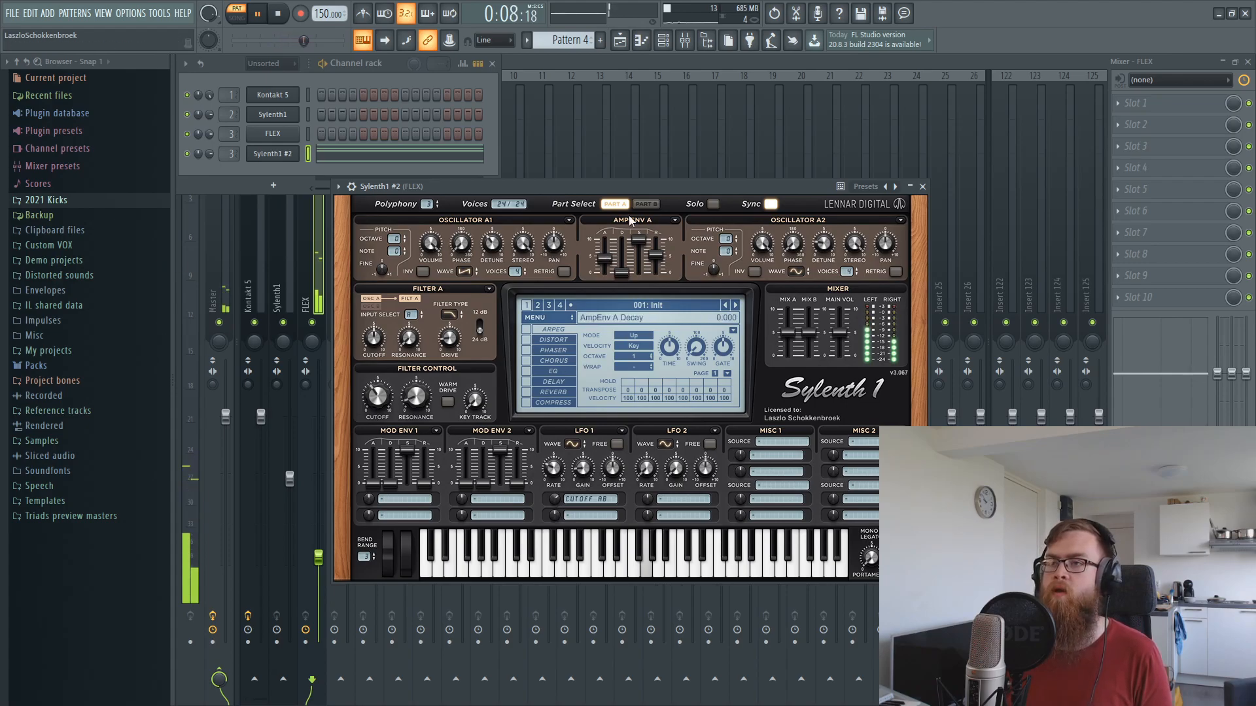
Switch Sylenth1 #2 to Part B and set Filter B to low-pass.
click(646, 204)
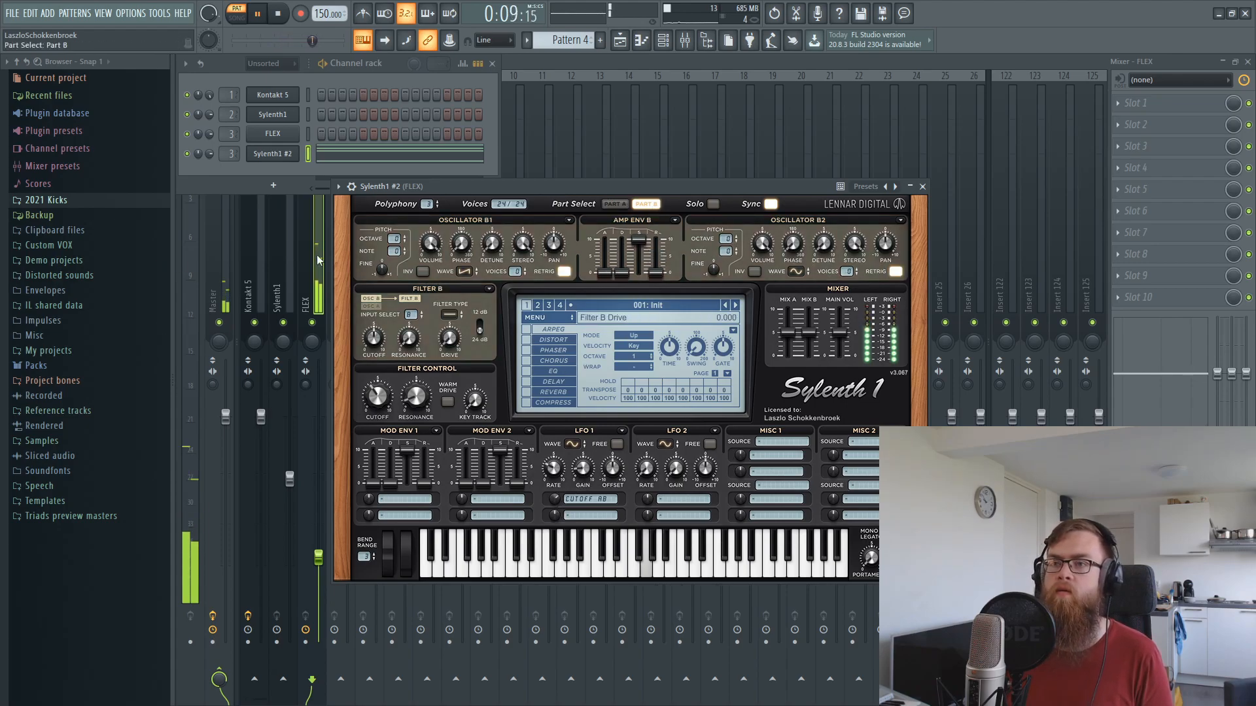
click(445, 324)
click(470, 335)
Set oscillator B1 to a sine wave with 5 voices and raise amp envelope B's release to about 4.009.
click(464, 271)
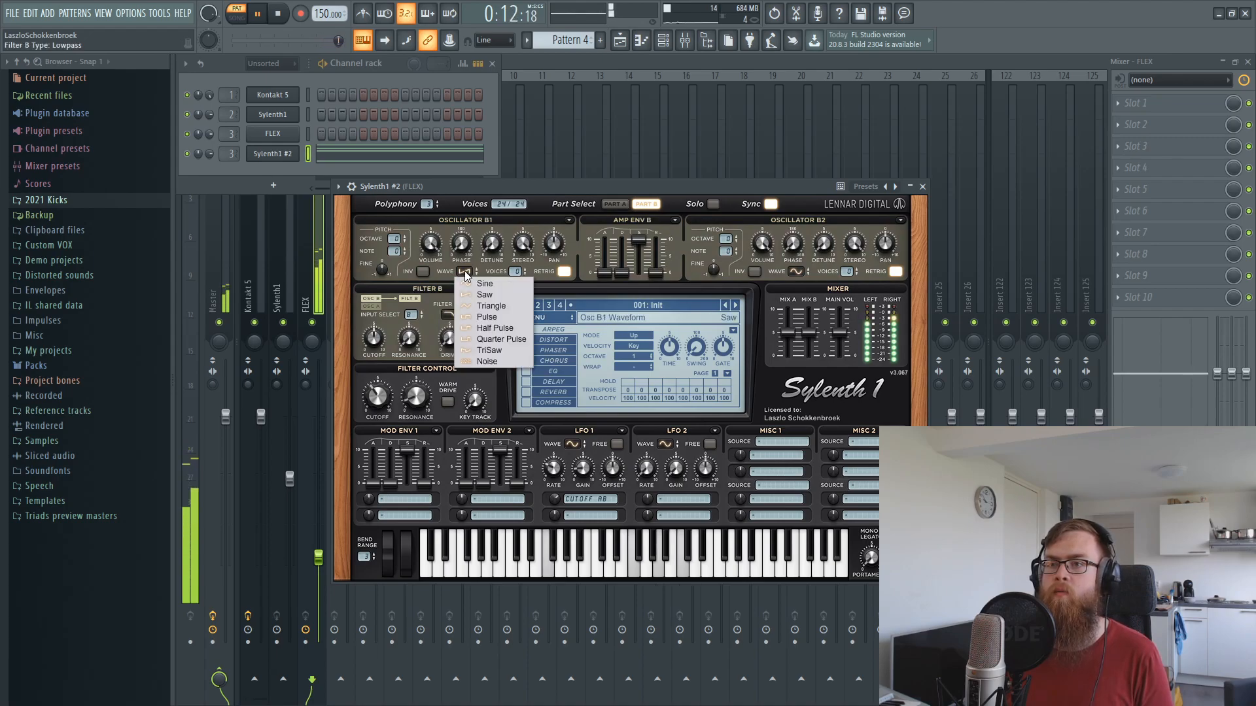
click(484, 283)
drag(515, 271, 545, 223)
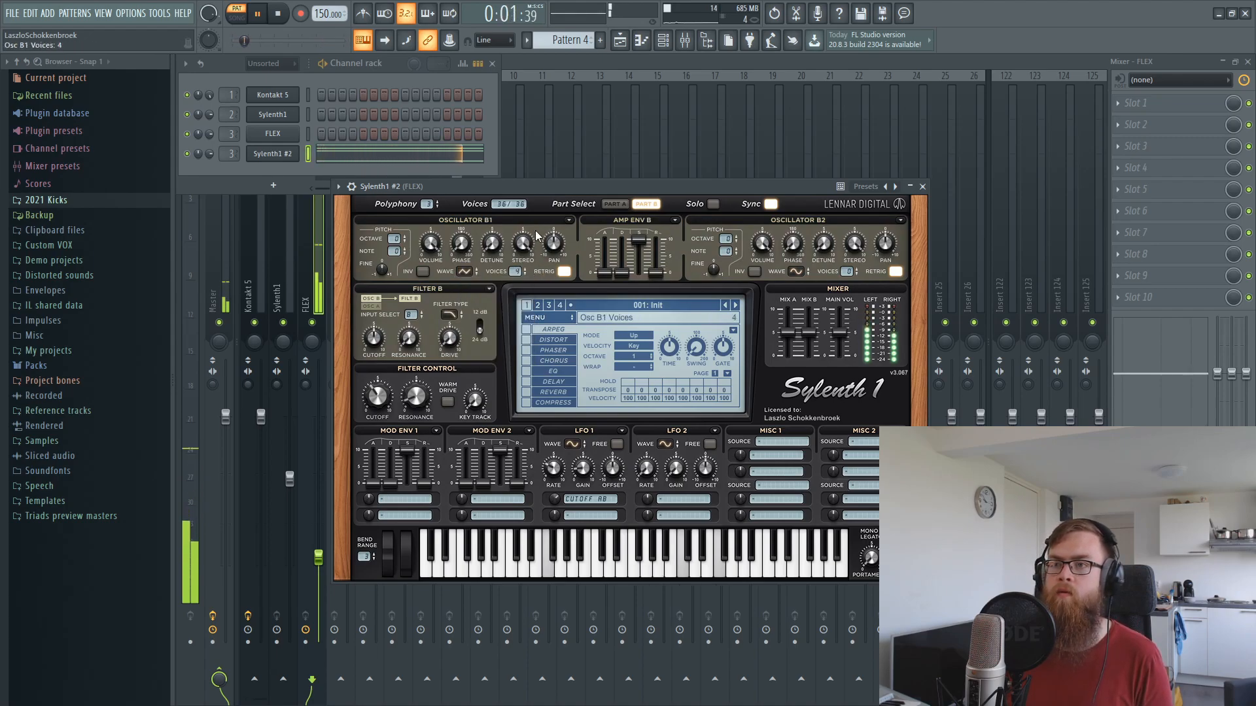
mouse_move(655, 274)
mouse_down()
mouse_move(676, 241)
mouse_move(665, 262)
mouse_up()
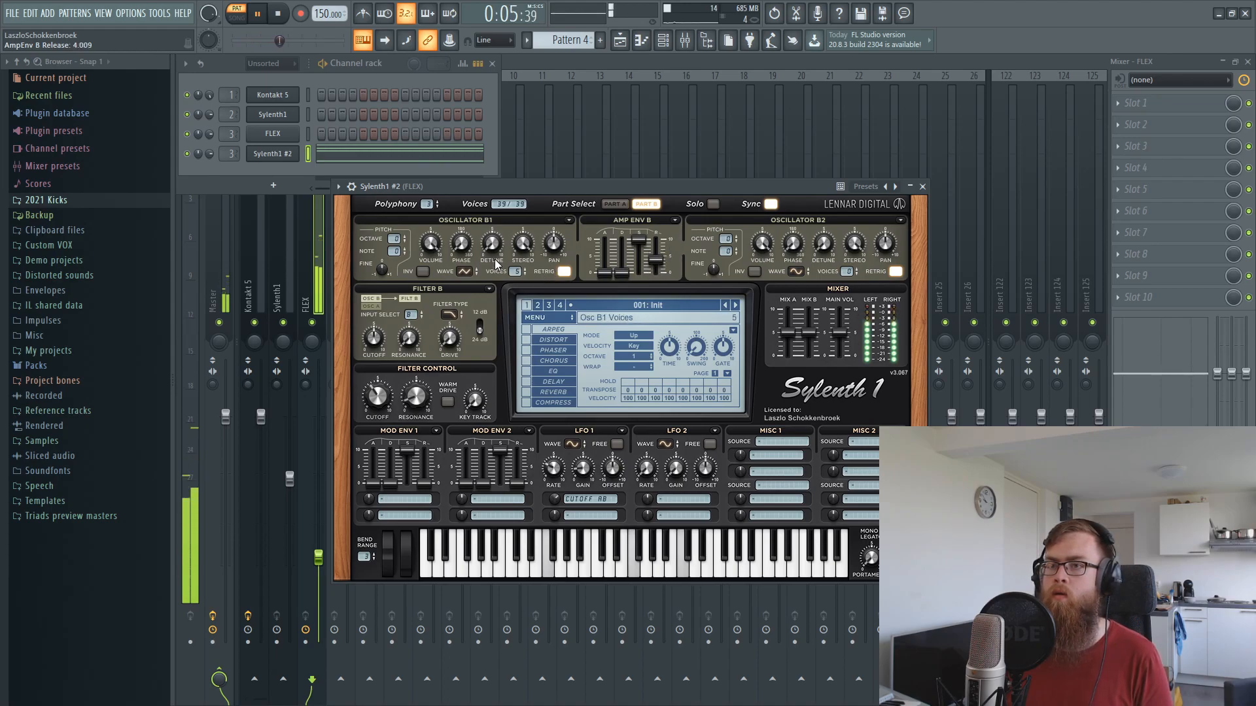
Adjust oscillator A2's pan, set oscillator B1's pan to about -4.467, and set Filter B drive to about 0.567 with filter cutoff about 3.767.
click(615, 204)
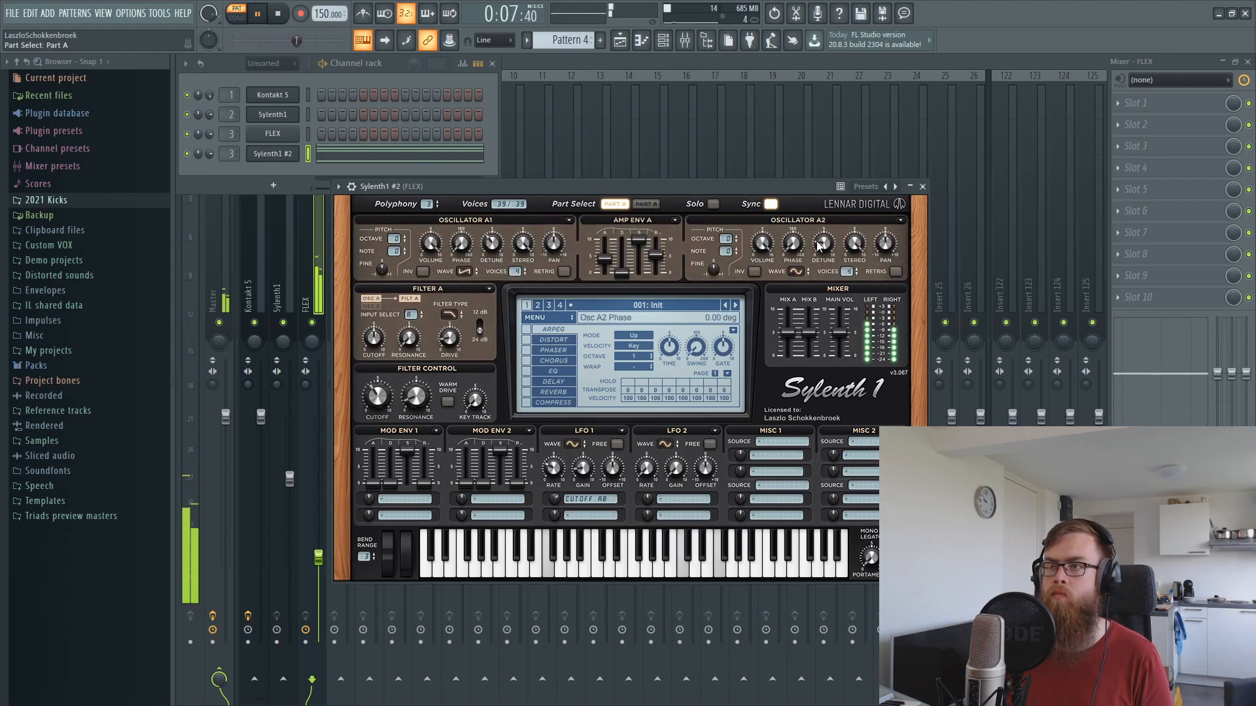
drag(885, 233, 895, 213)
click(645, 204)
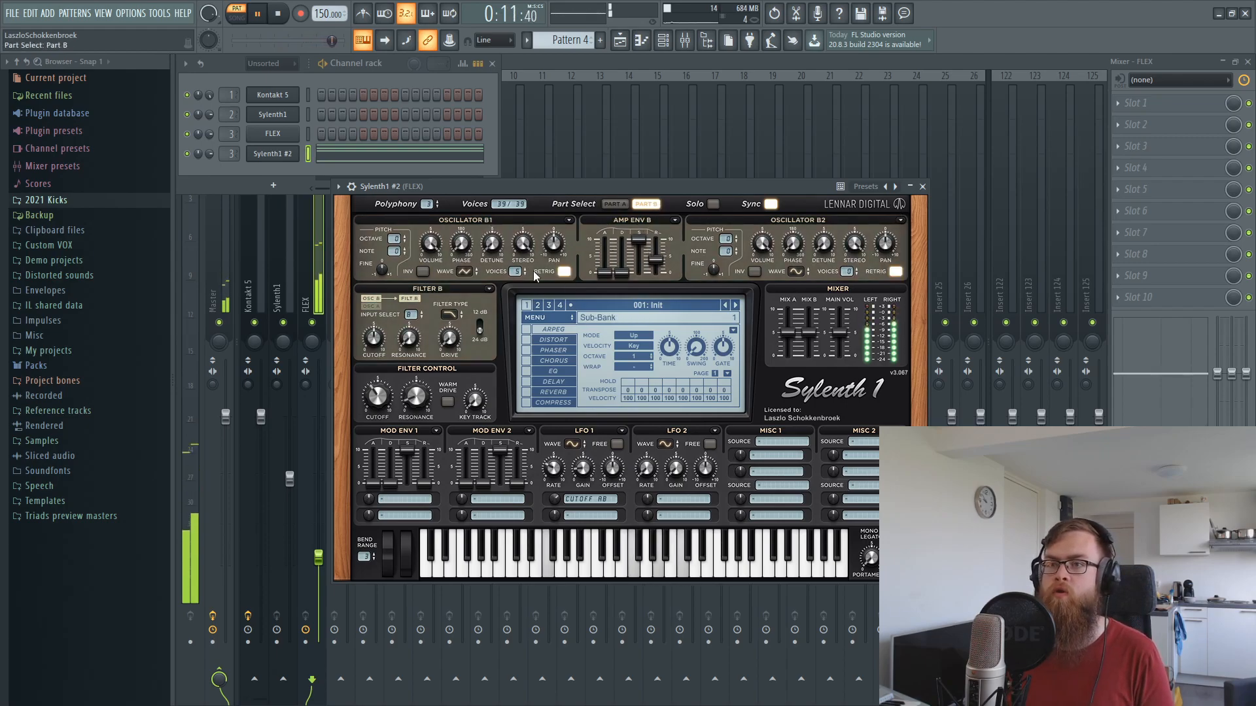
drag(559, 247, 548, 277)
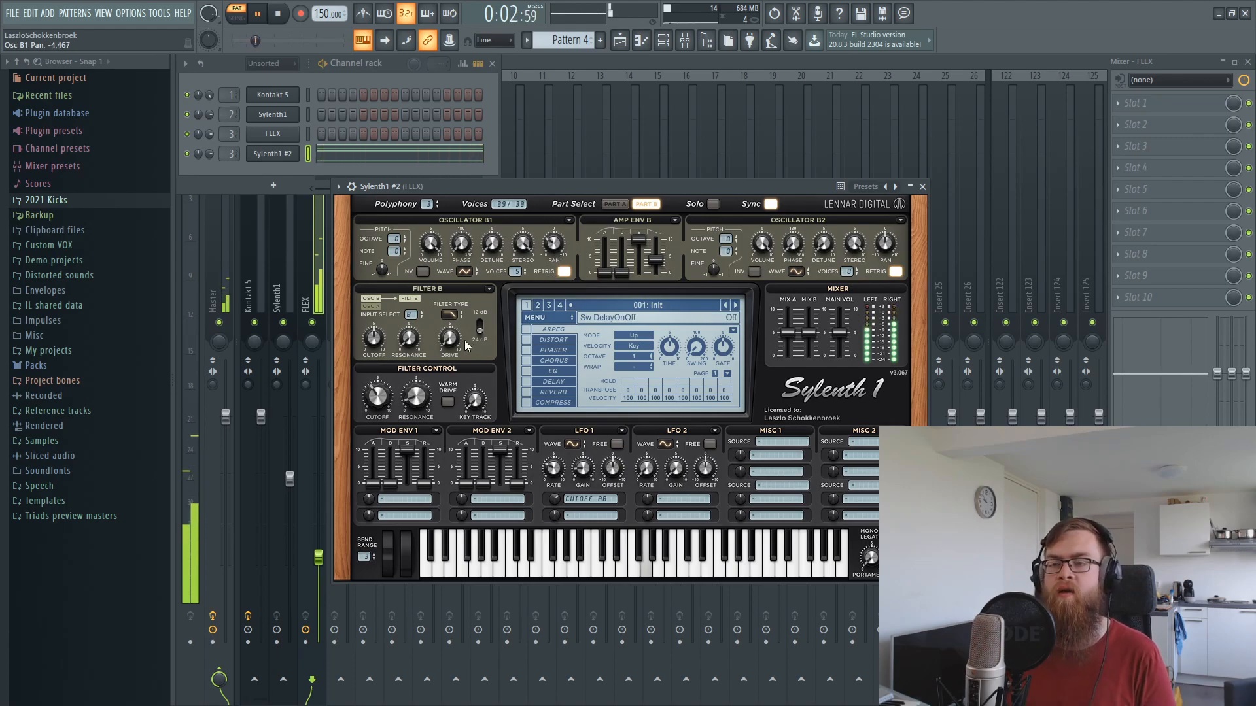
drag(455, 332, 459, 328)
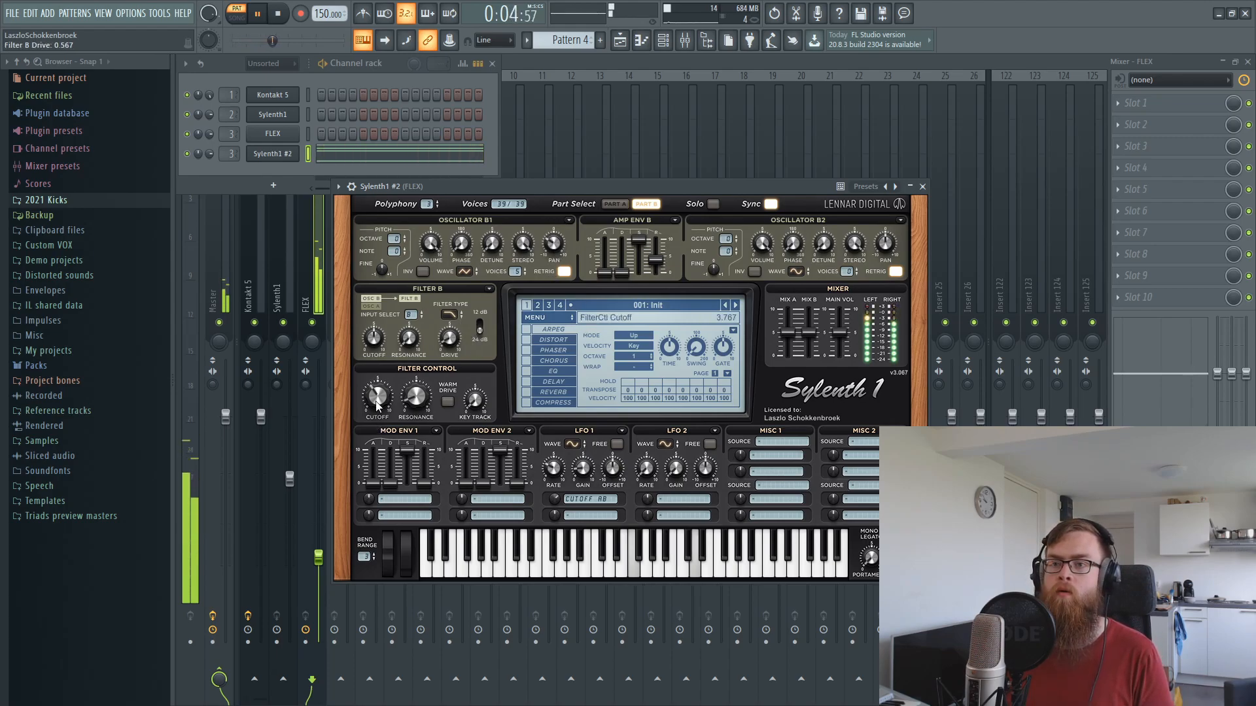
Assign Mod Env 1 to Cutoff A and B and shape its envelope with a release of about 1.2.
click(405, 499)
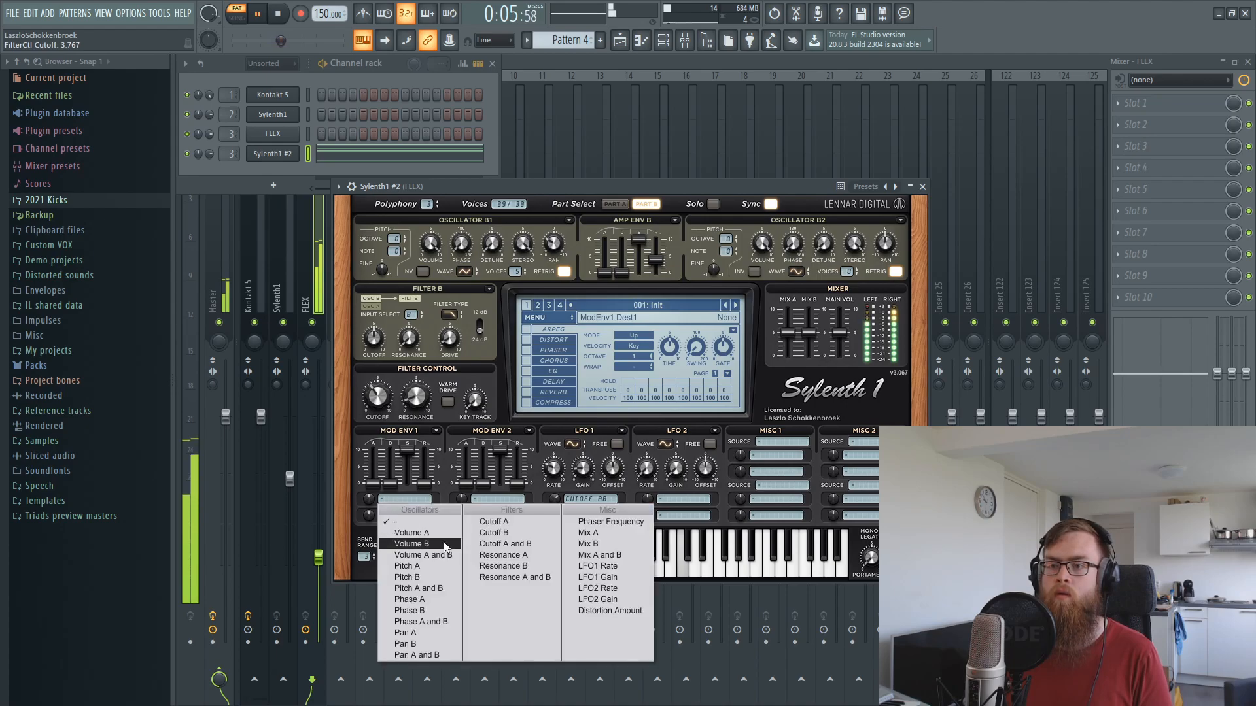
click(504, 543)
drag(408, 451, 407, 461)
drag(413, 518, 432, 476)
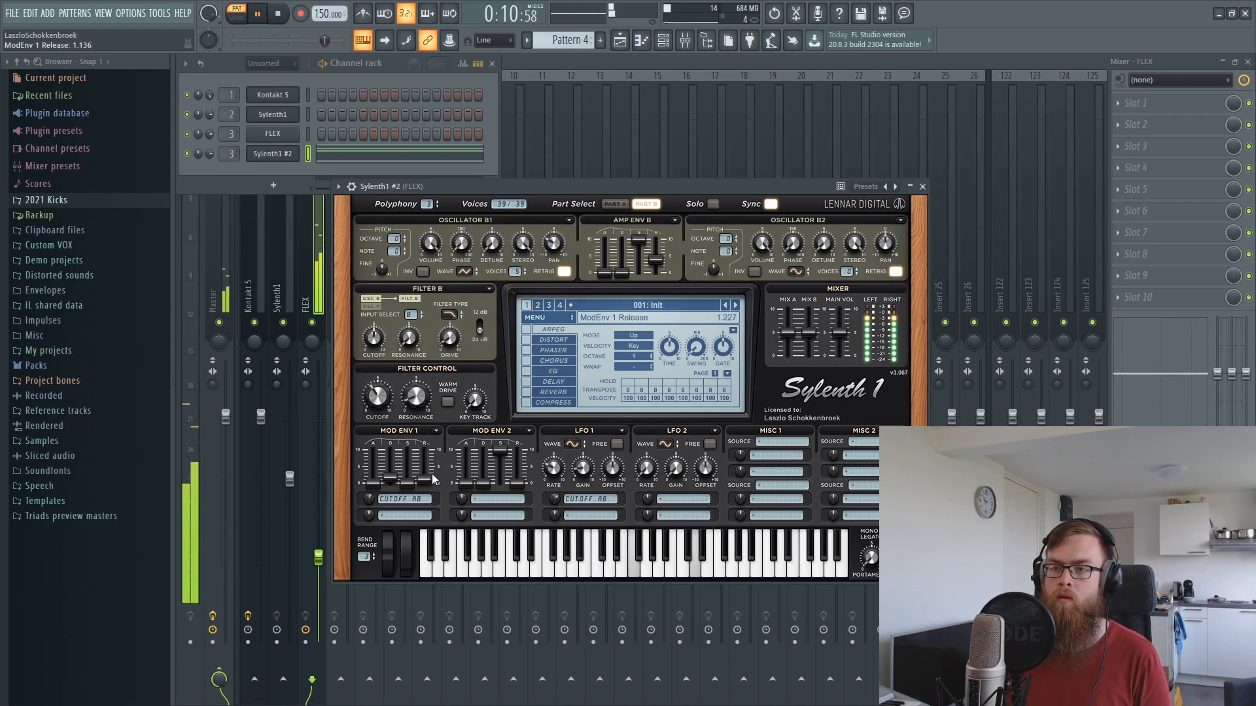
key(space)
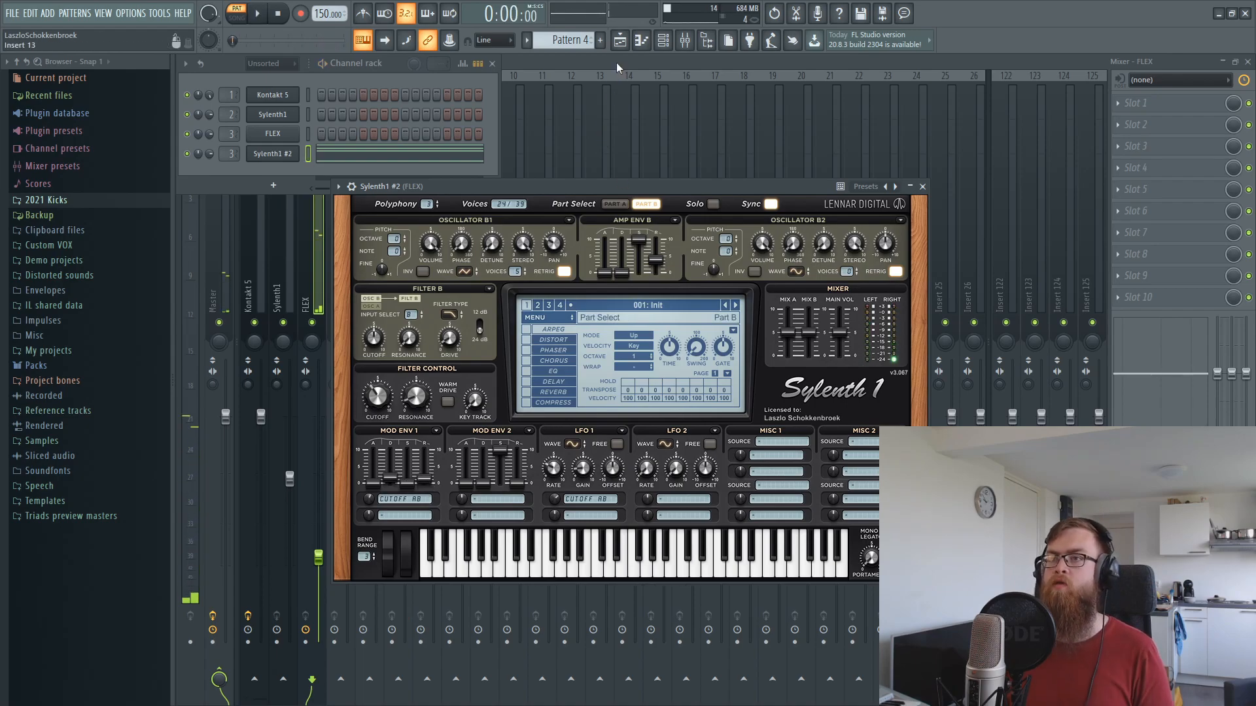
Route the Sylenth1 #2 channel to mixer track 4, naming the track after the channel.
click(616, 62)
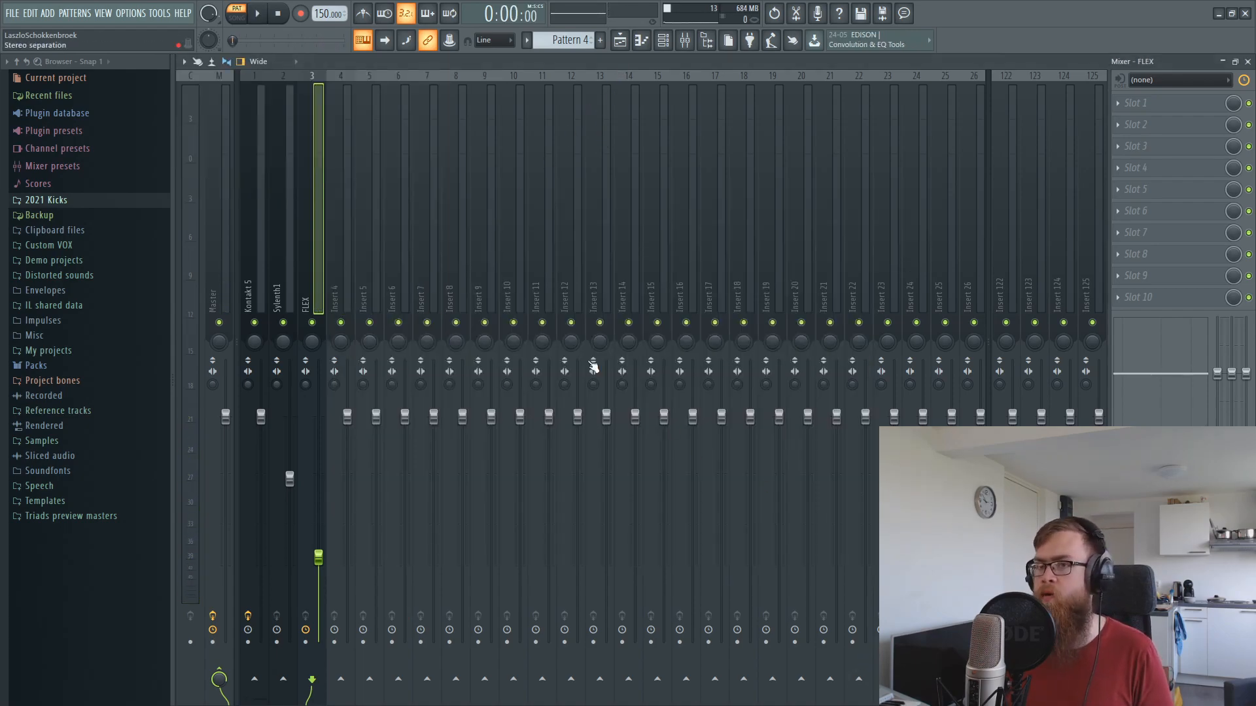
click(663, 39)
click(270, 156)
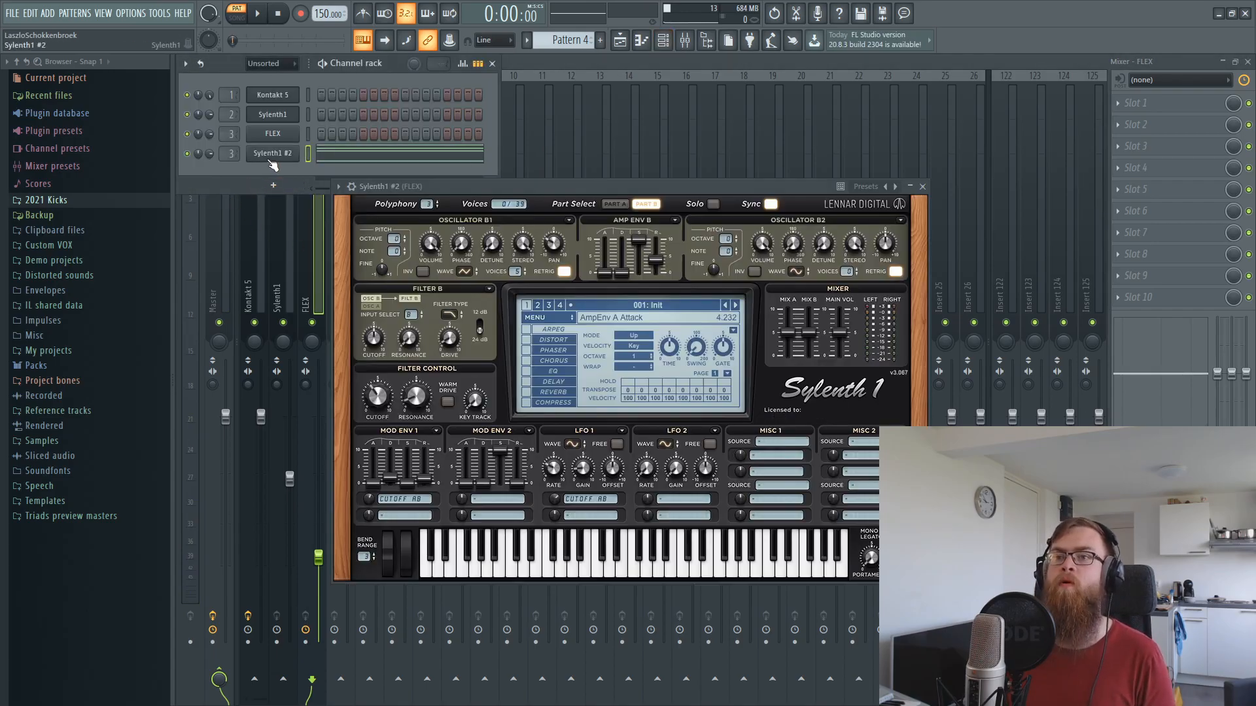
click(909, 223)
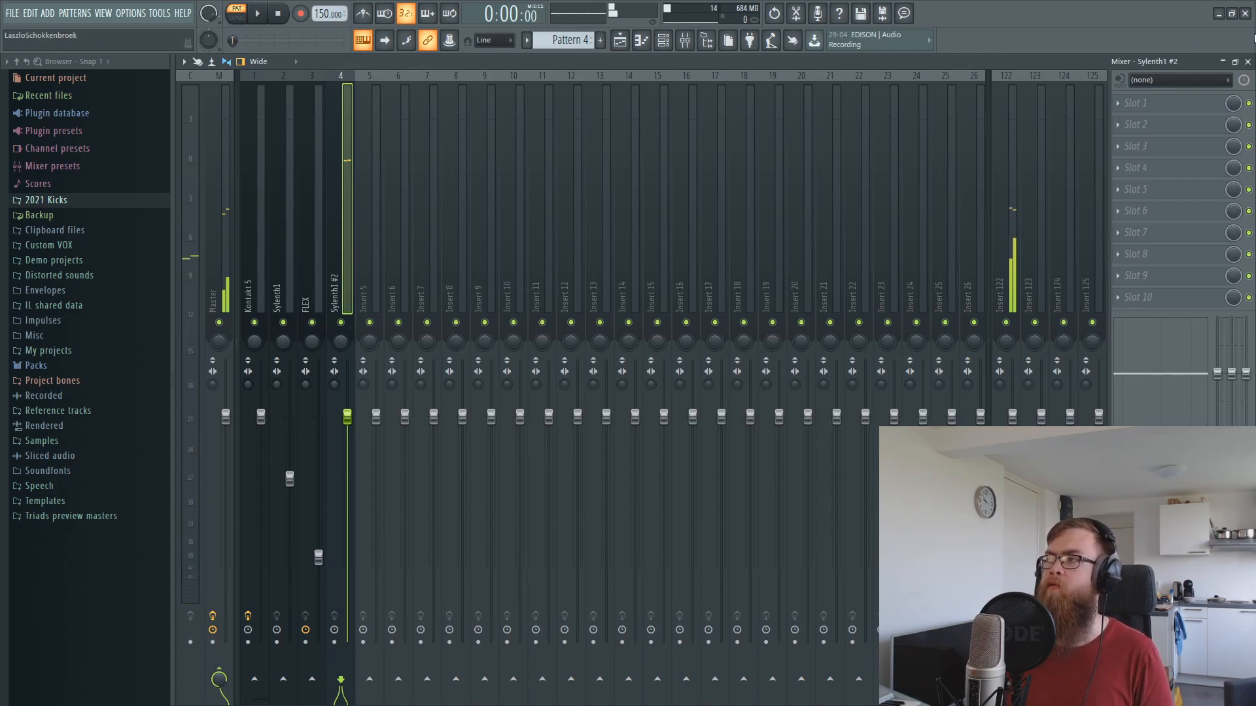
click(1248, 62)
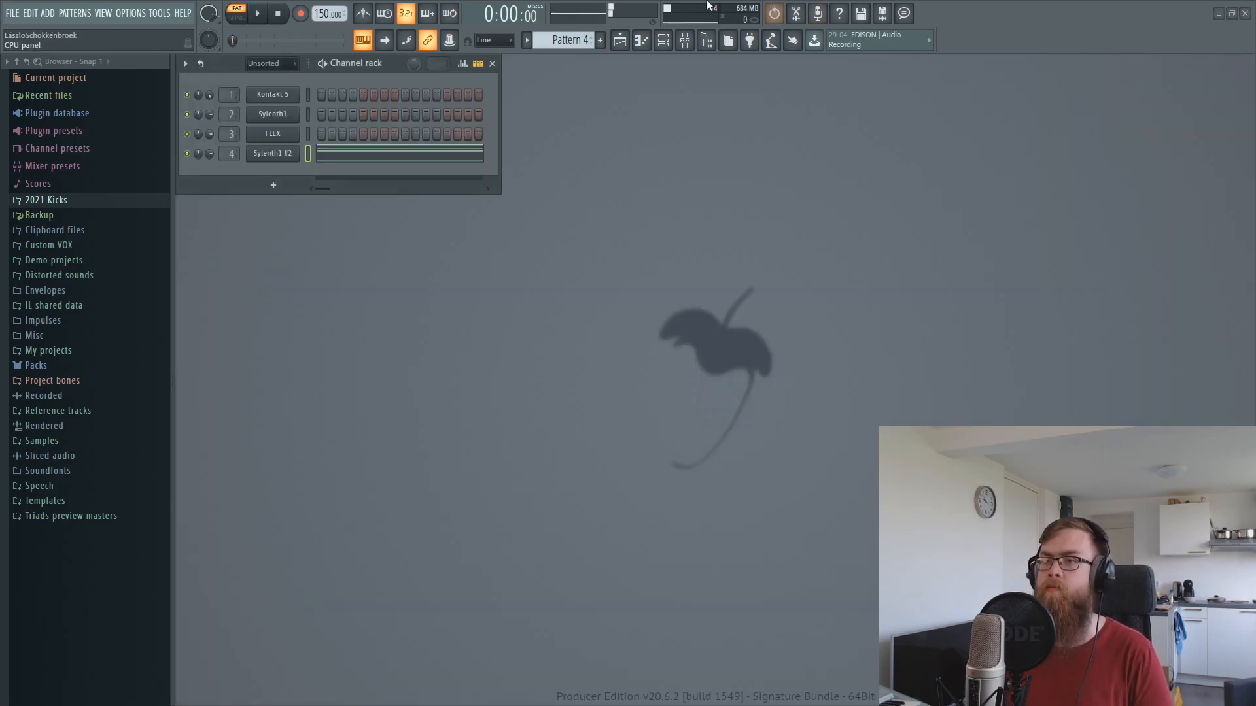
Place a Pattern 3 clip on playlist Track 3 starting at bar 1.
click(621, 44)
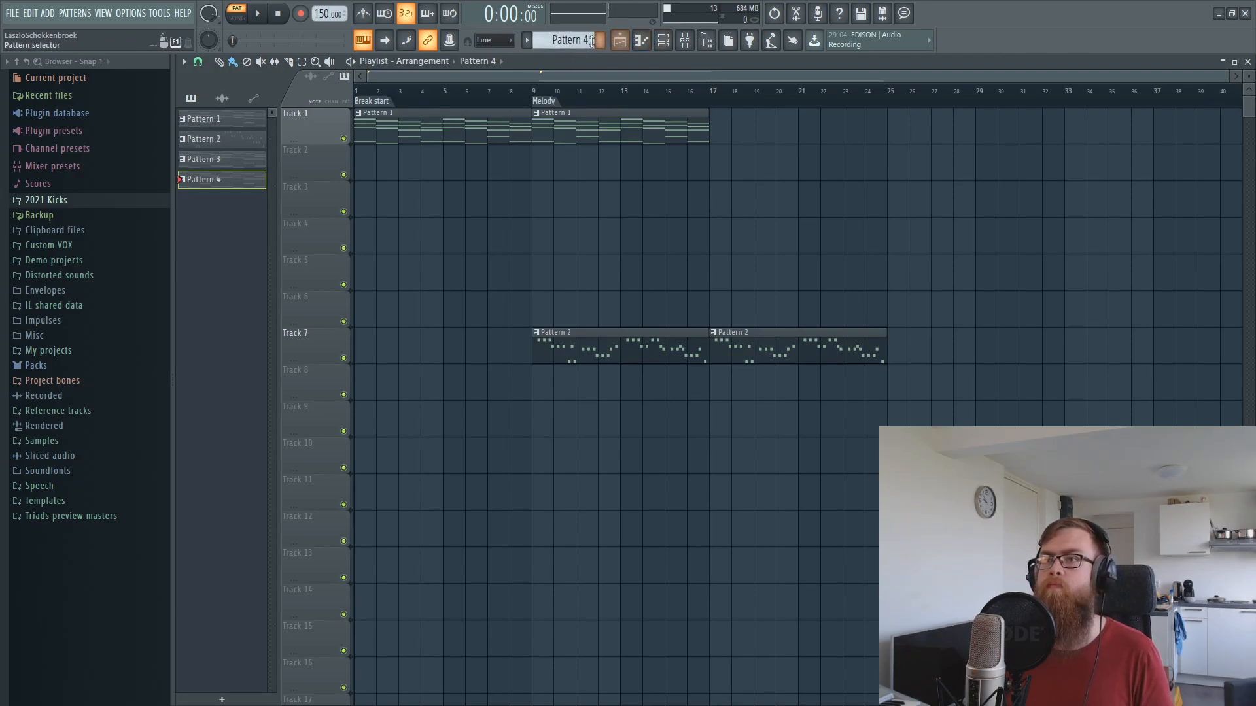
scroll(592, 40, up, 1)
click(472, 167)
drag(502, 179, 385, 210)
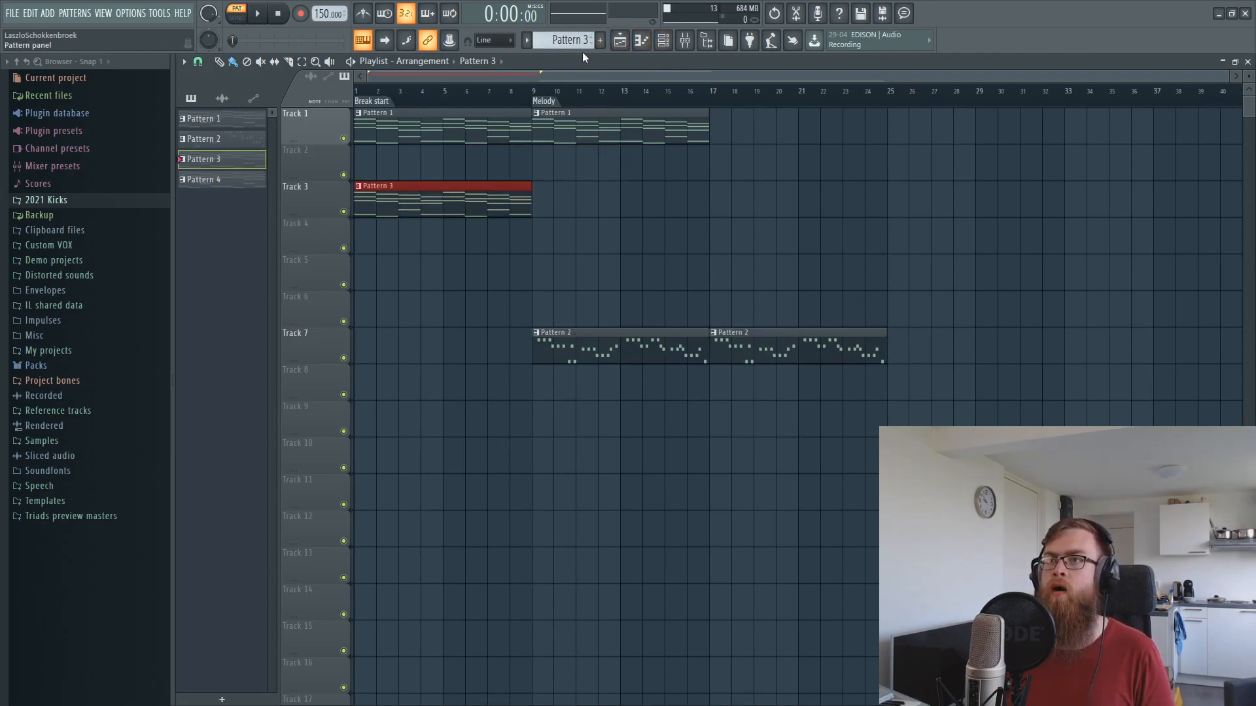
Place Pattern 4 on Track 5 at bar 1 and repeat both the Pattern 3 and Pattern 4 clips at bar 9.
click(438, 269)
drag(454, 273, 265, 276)
drag(386, 92, 354, 93)
ctrl+click(486, 304)
drag(486, 307, 399, 204)
drag(397, 205, 573, 199)
ctrl+click(448, 230)
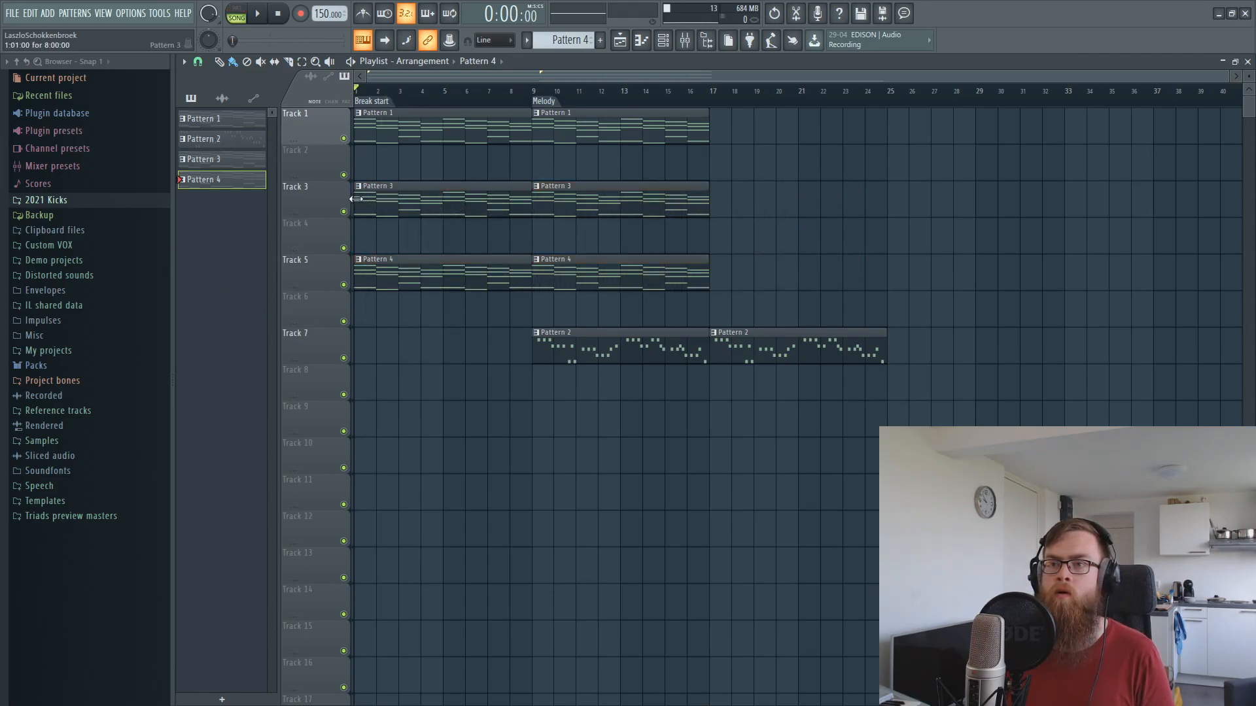
Trim the first Pattern 3 clip so it starts at bar 5, and play the arrangement briefly.
drag(356, 199, 431, 202)
drag(471, 163, 481, 252)
key(space)
ctrl+click(995, 259)
key(space)
Pull the faders of mixer tracks 1 to 4 all the way down and select the Kontakt 5 track.
click(685, 43)
drag(252, 274, 326, 251)
drag(348, 417, 343, 646)
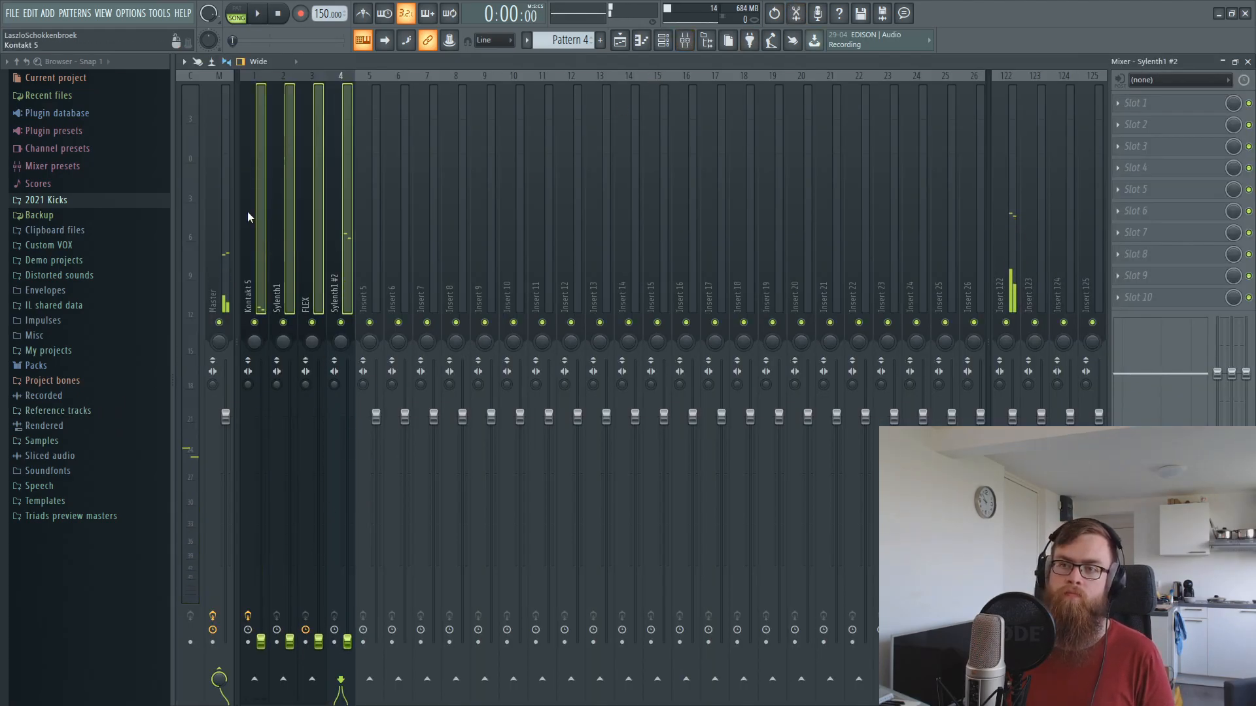
click(248, 213)
Play the arrangement and raise the Kontakt 5, Sylenth1 #2 and FLEX faders to a rough balance.
drag(261, 636, 261, 468)
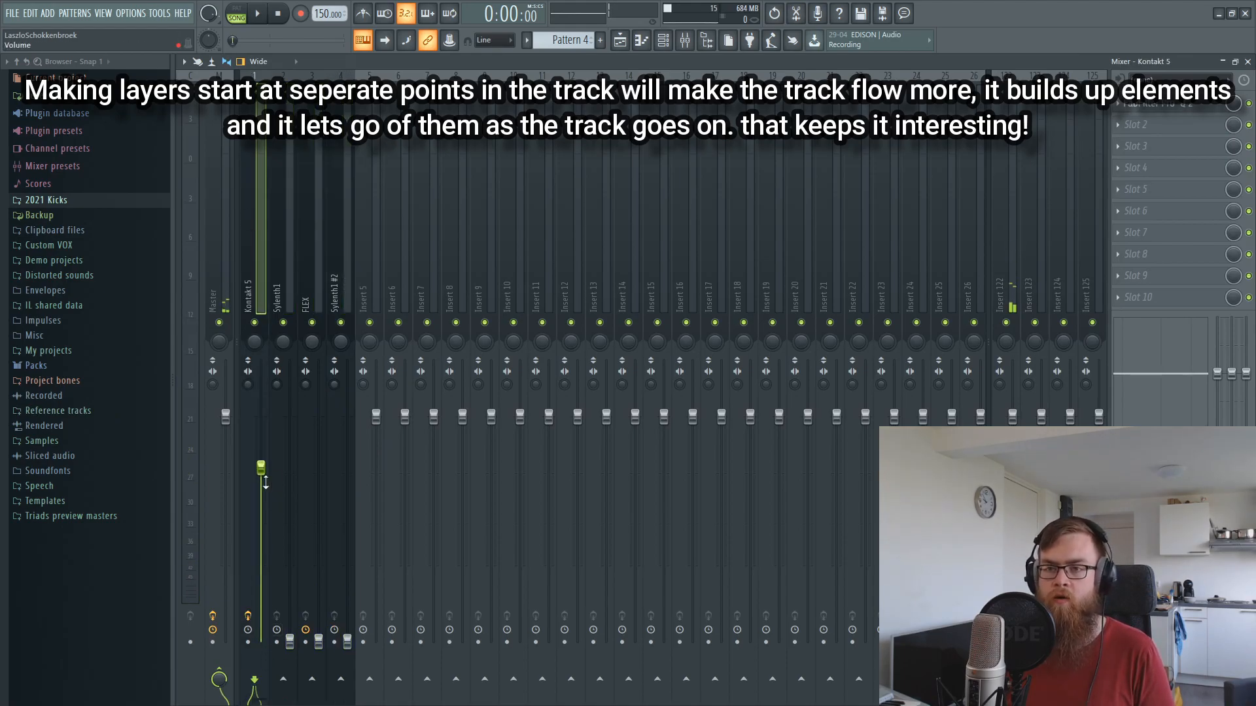
key(space)
drag(348, 641, 347, 571)
drag(261, 468, 261, 436)
drag(347, 572, 348, 573)
drag(289, 642, 319, 605)
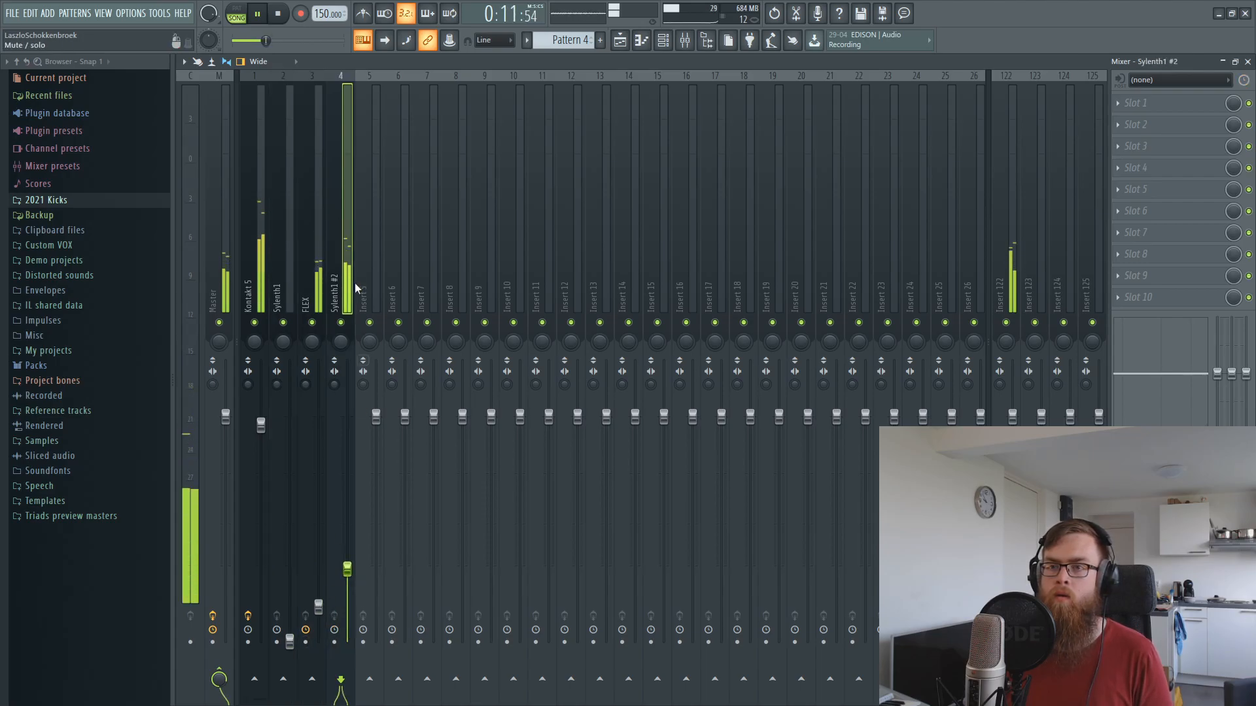
Set the Kontakt 5 fader to 0.0 dB and fine-tune the Sylenth1 #2 and FLEX levels against it.
click(347, 571)
drag(318, 608, 318, 613)
drag(261, 425, 261, 416)
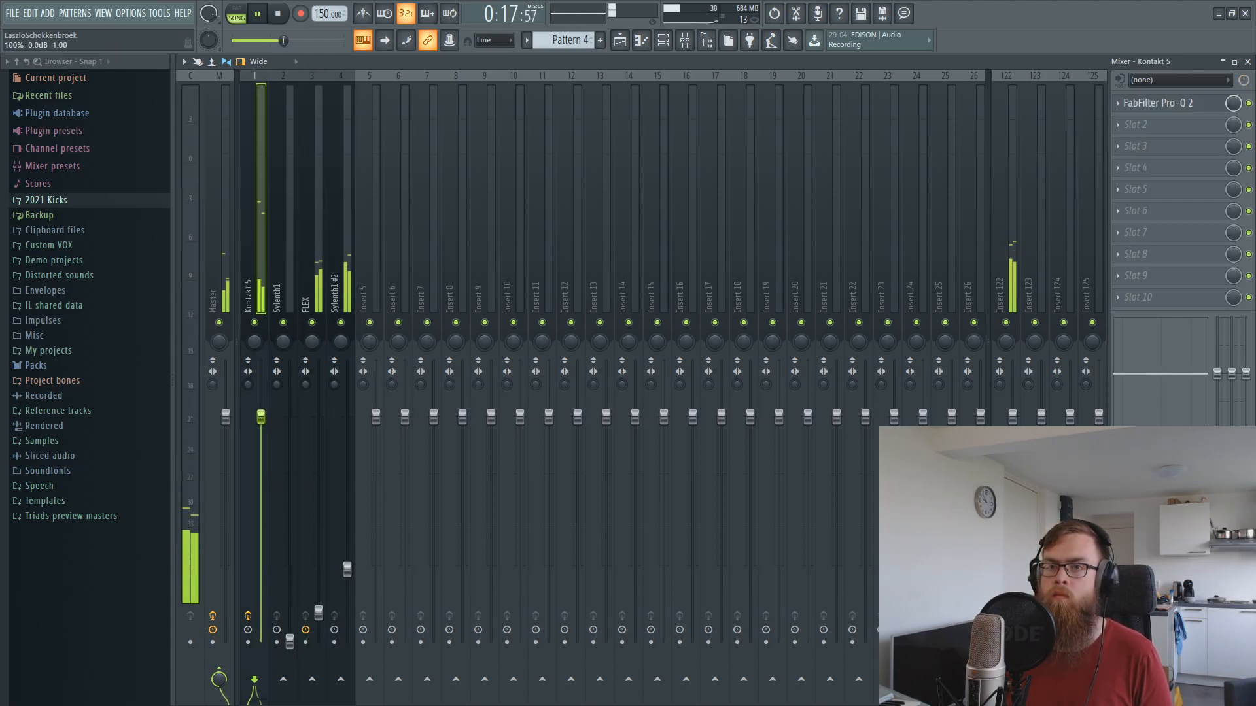
drag(351, 573, 352, 568)
drag(318, 612, 319, 615)
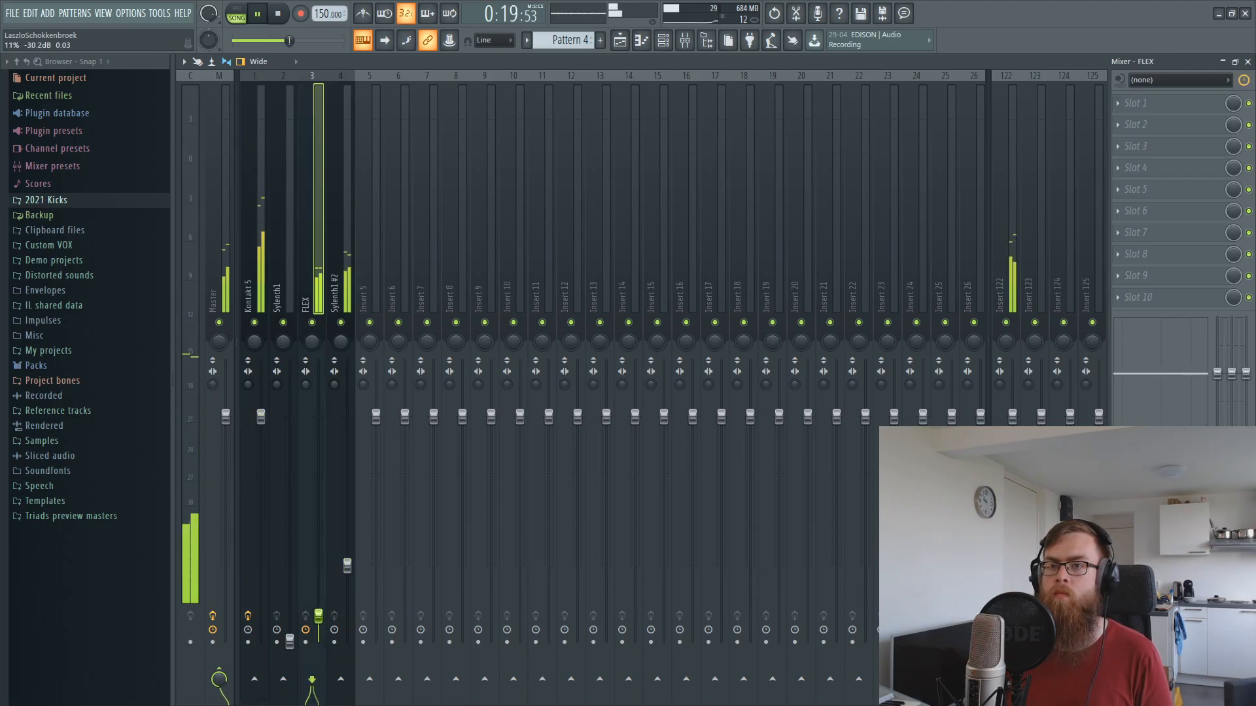
click(350, 568)
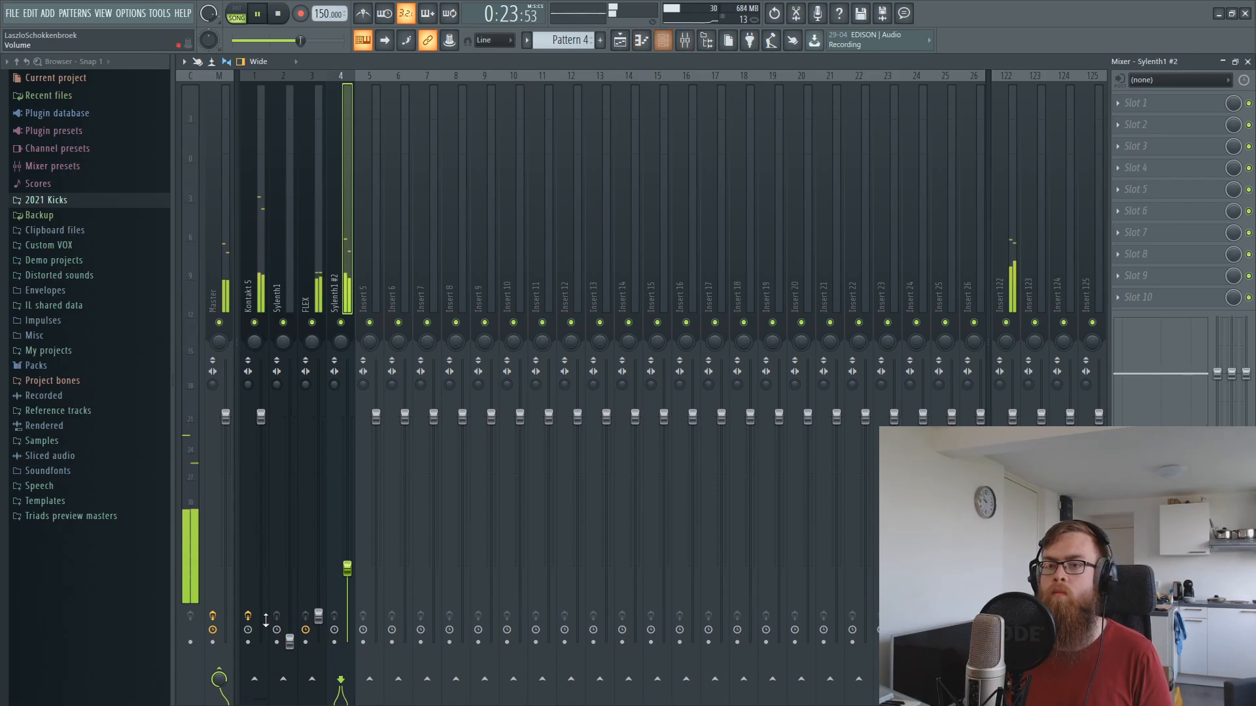
drag(317, 615, 326, 610)
Add FabFilter Pro-Q 2 to the FLEX mixer track with an 18 dB/oct low cut at about 206 Hz, Q about 0.94.
click(1178, 103)
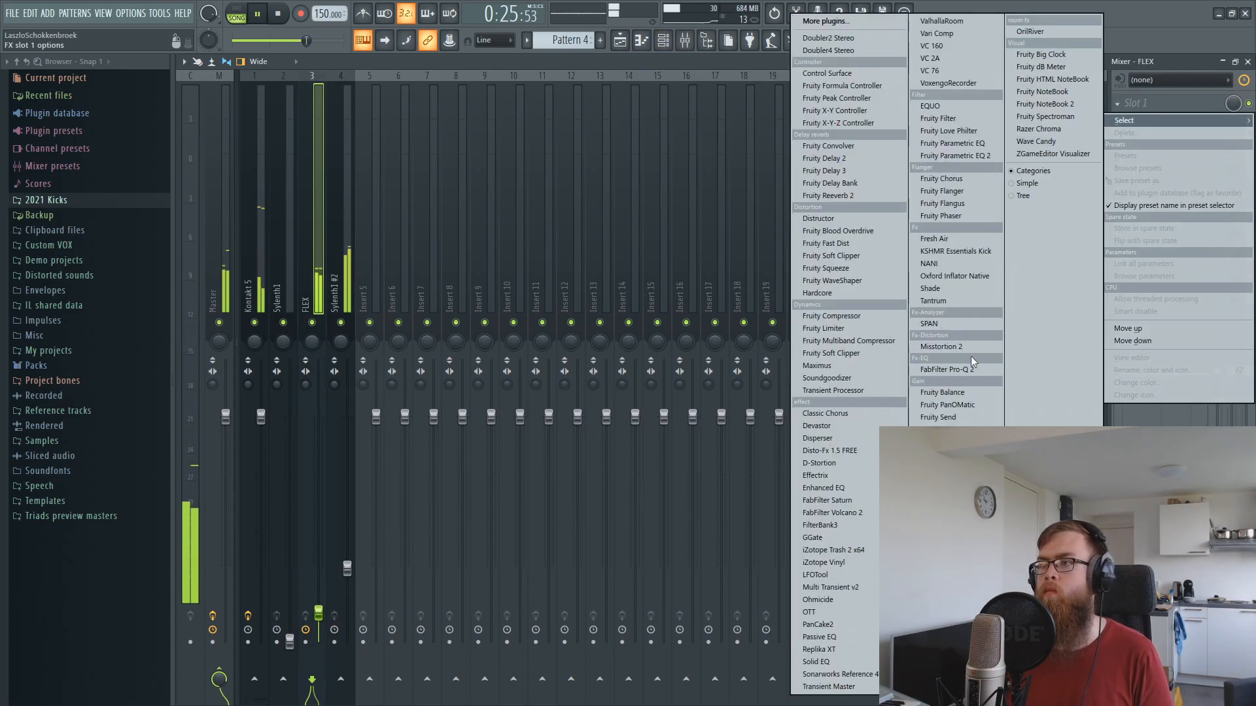
click(960, 370)
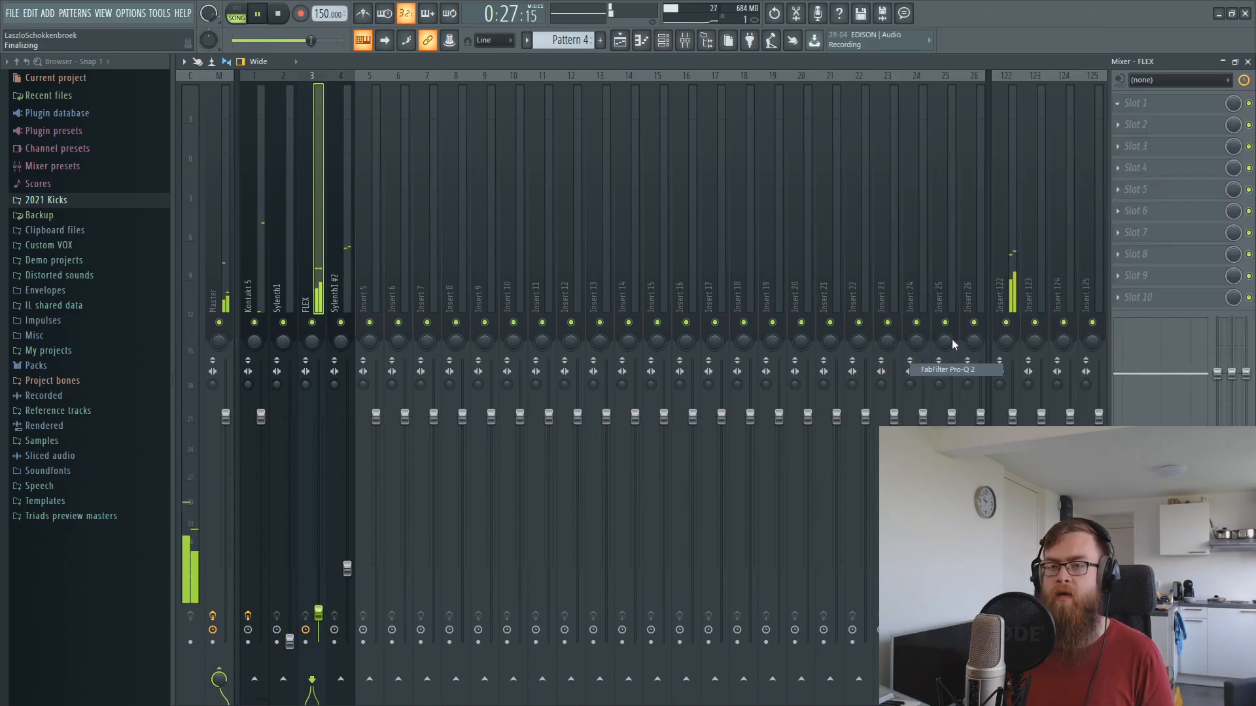
double_click(359, 270)
click(258, 379)
click(281, 427)
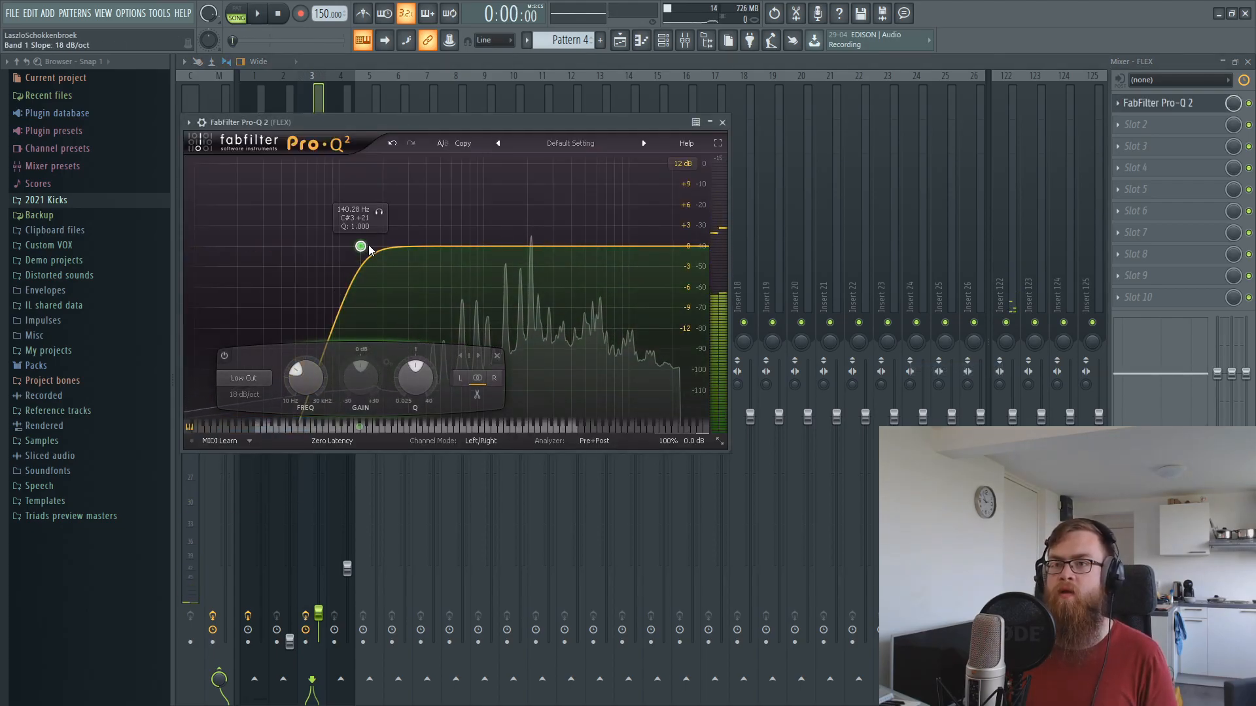
drag(354, 259, 381, 252)
scroll(382, 252, down, 1)
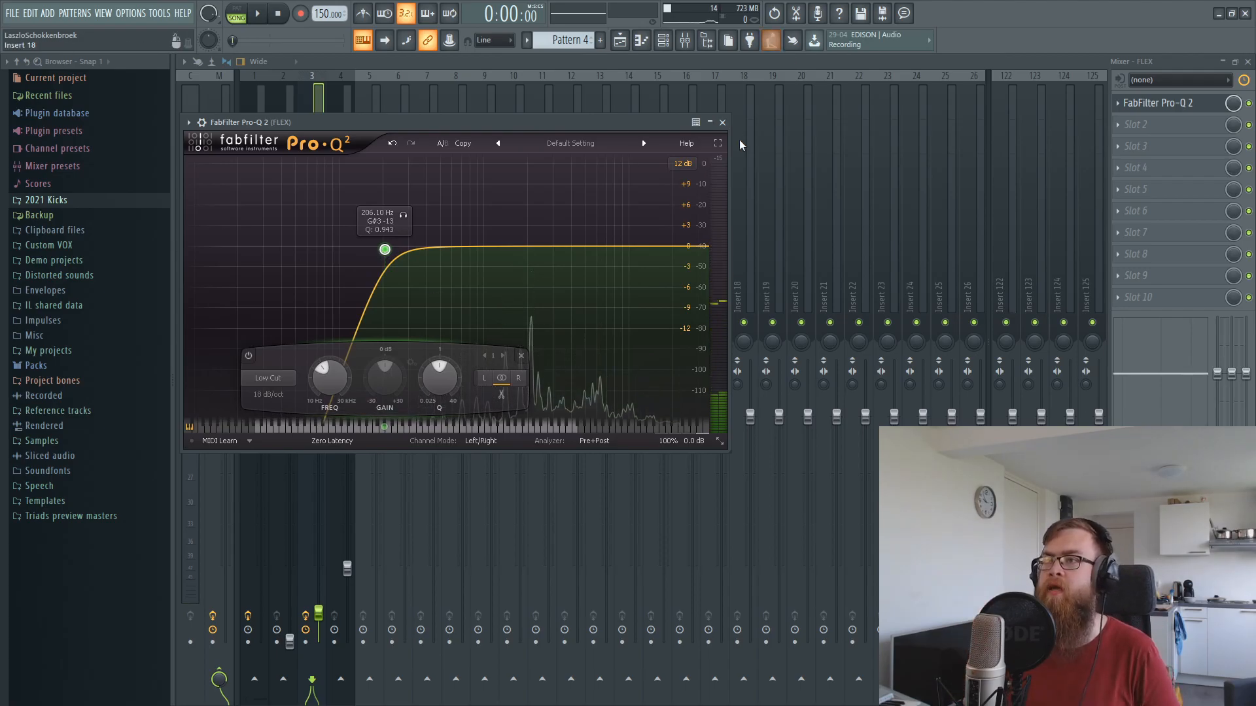
click(722, 123)
Stop playback and open the MIDI Out #2 channel's settings.
click(664, 41)
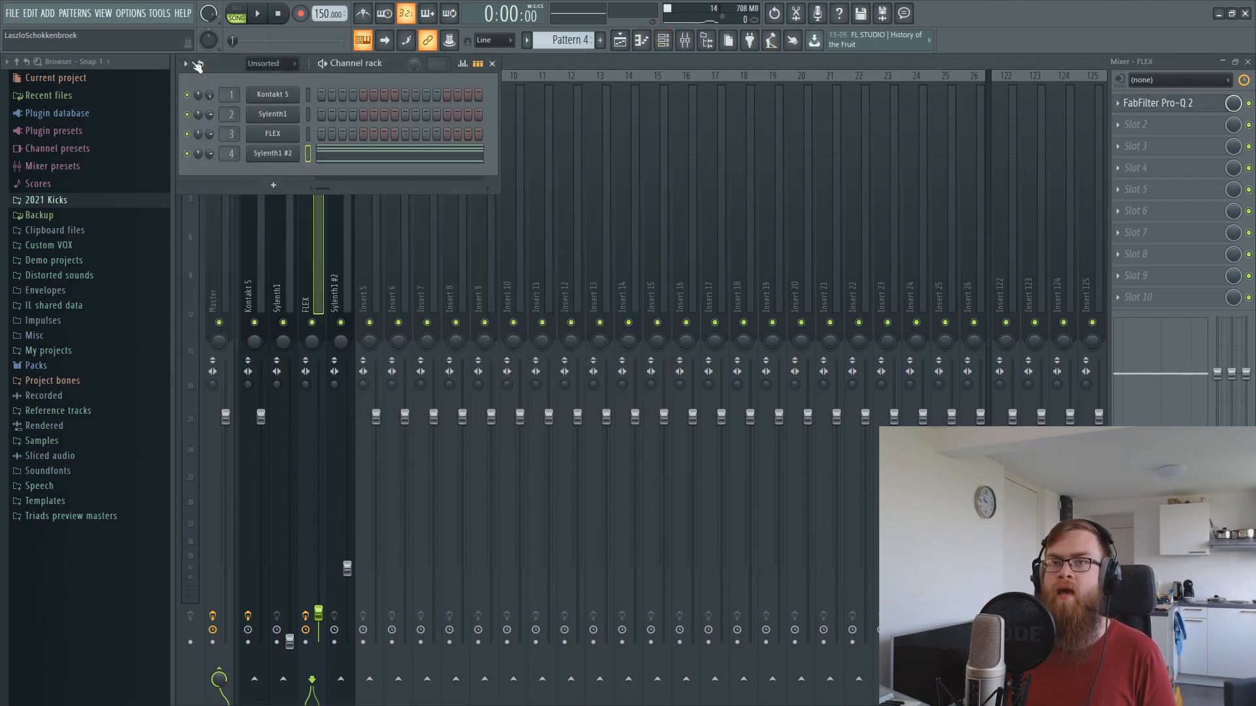
click(1247, 61)
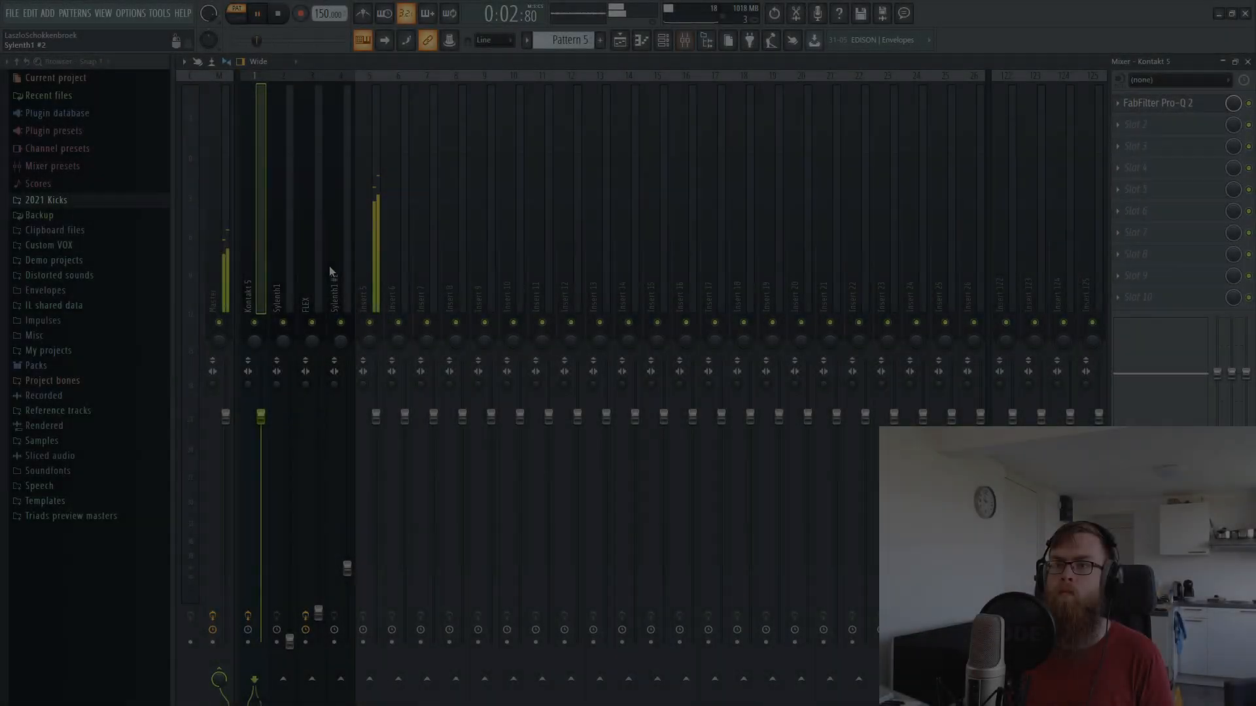
key(space)
click(663, 41)
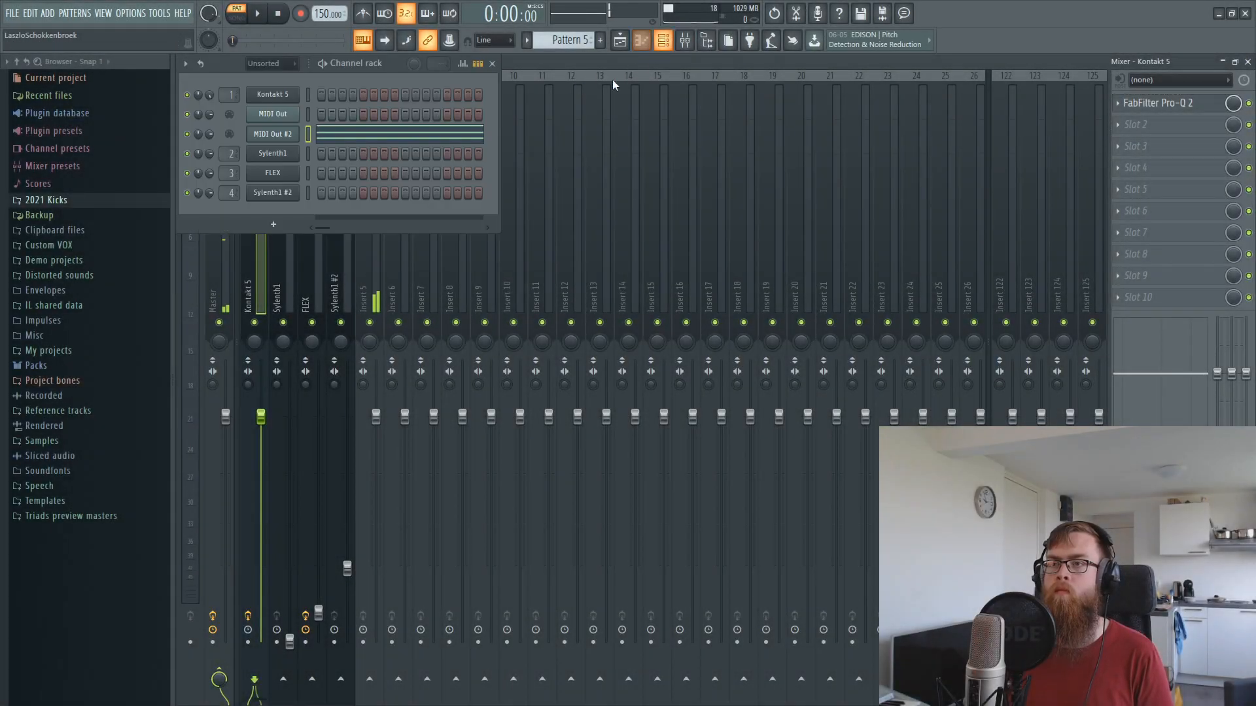
click(288, 139)
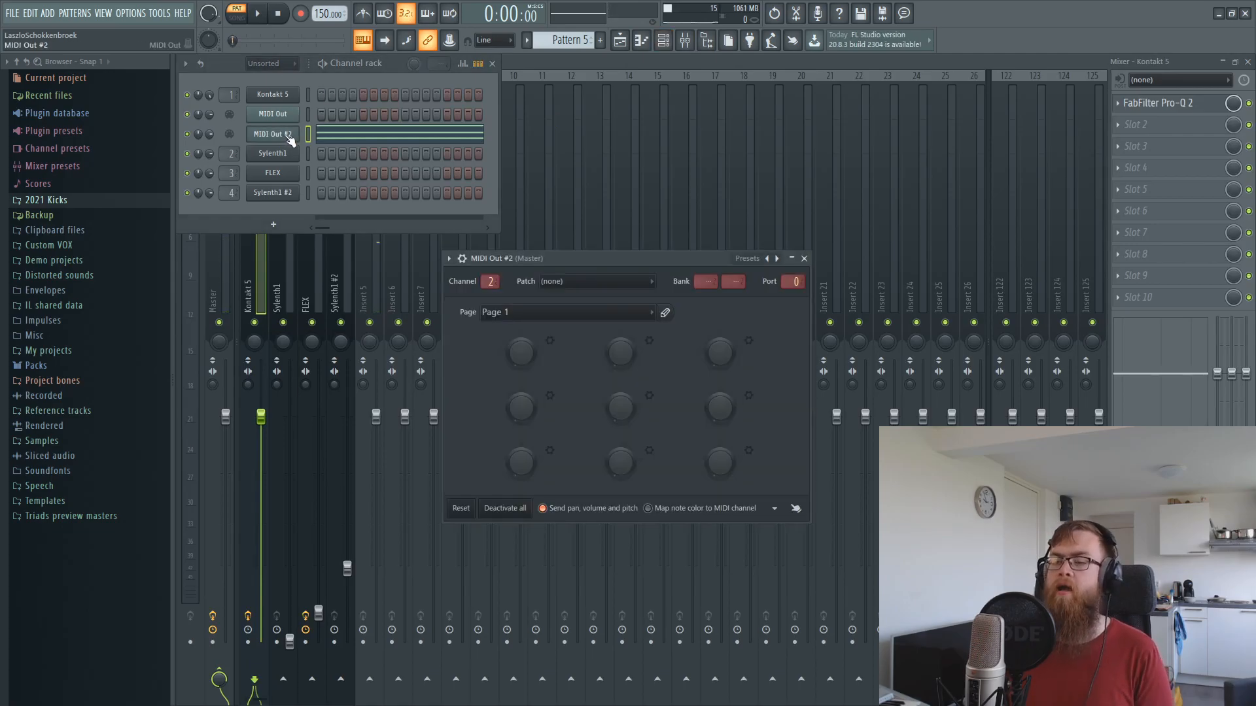
Switch to song mode and place a Pattern 5 clip on playlist Track 6 at bar 1.
click(620, 41)
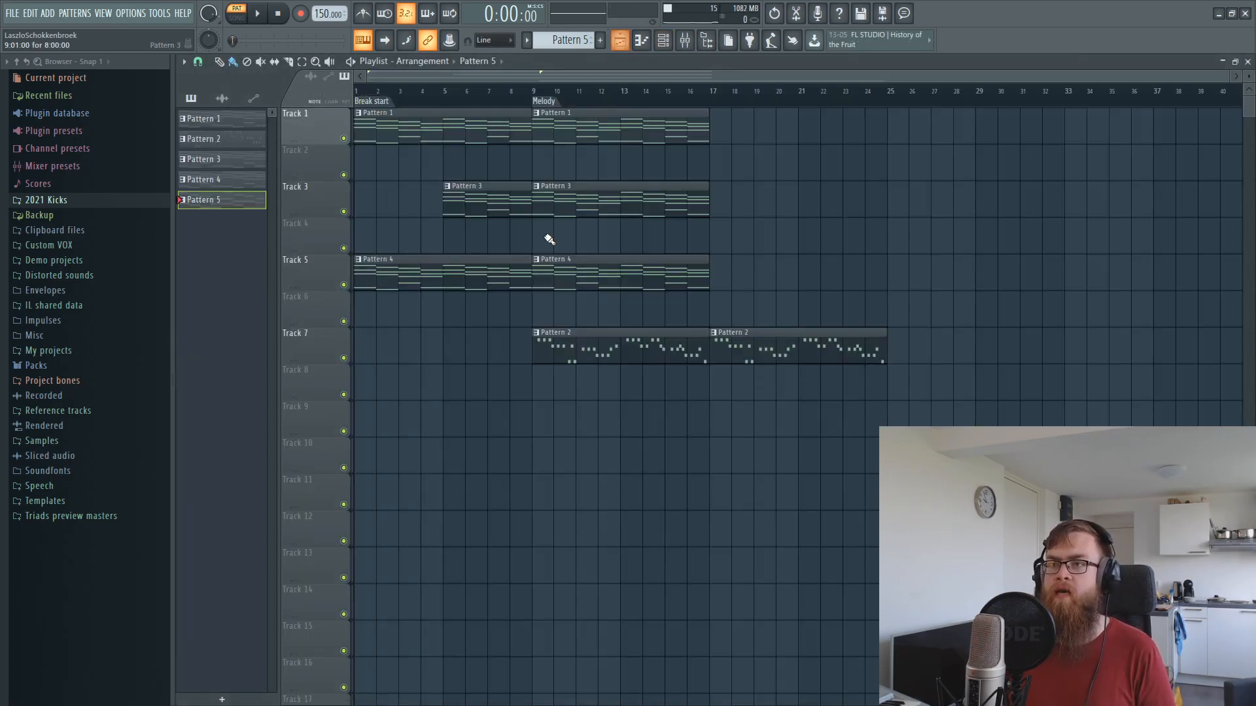
key(l)
click(373, 494)
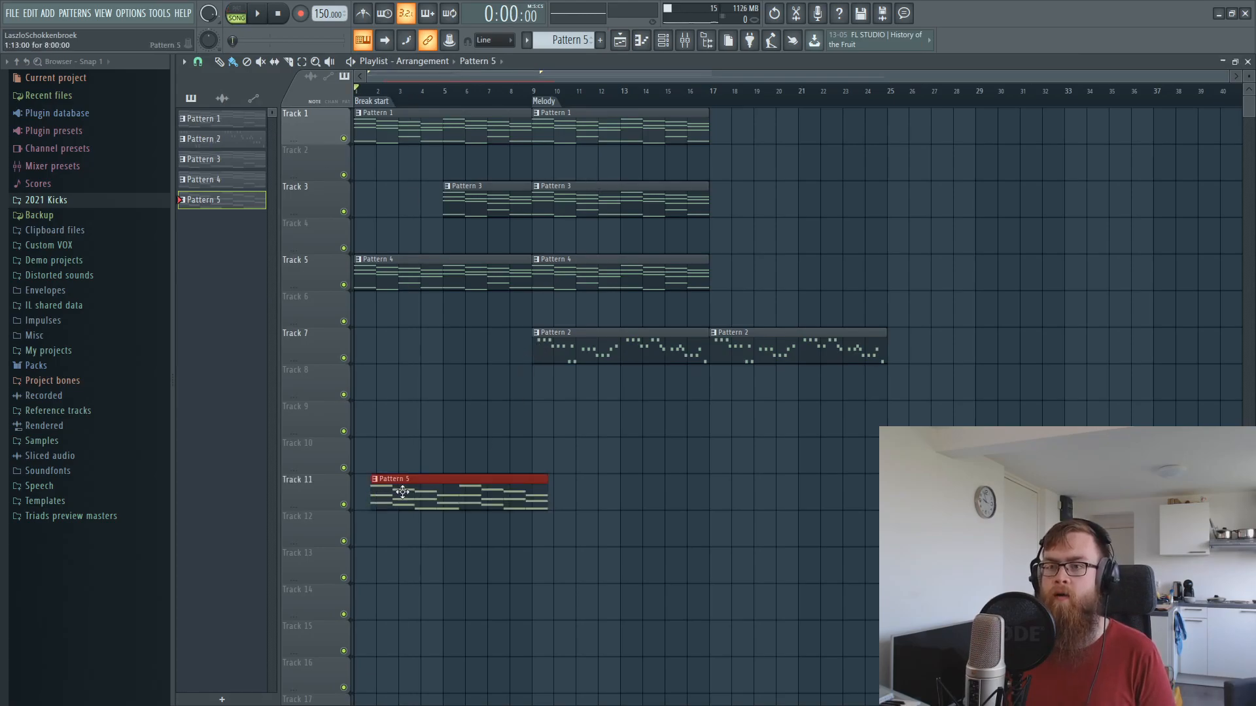
drag(401, 491, 383, 310)
Move both Pattern 2 clips to Track 9, keeping their start at bar 9, and arrange Pattern 5 on Track 7 at bars 1 and 9.
drag(682, 399, 763, 452)
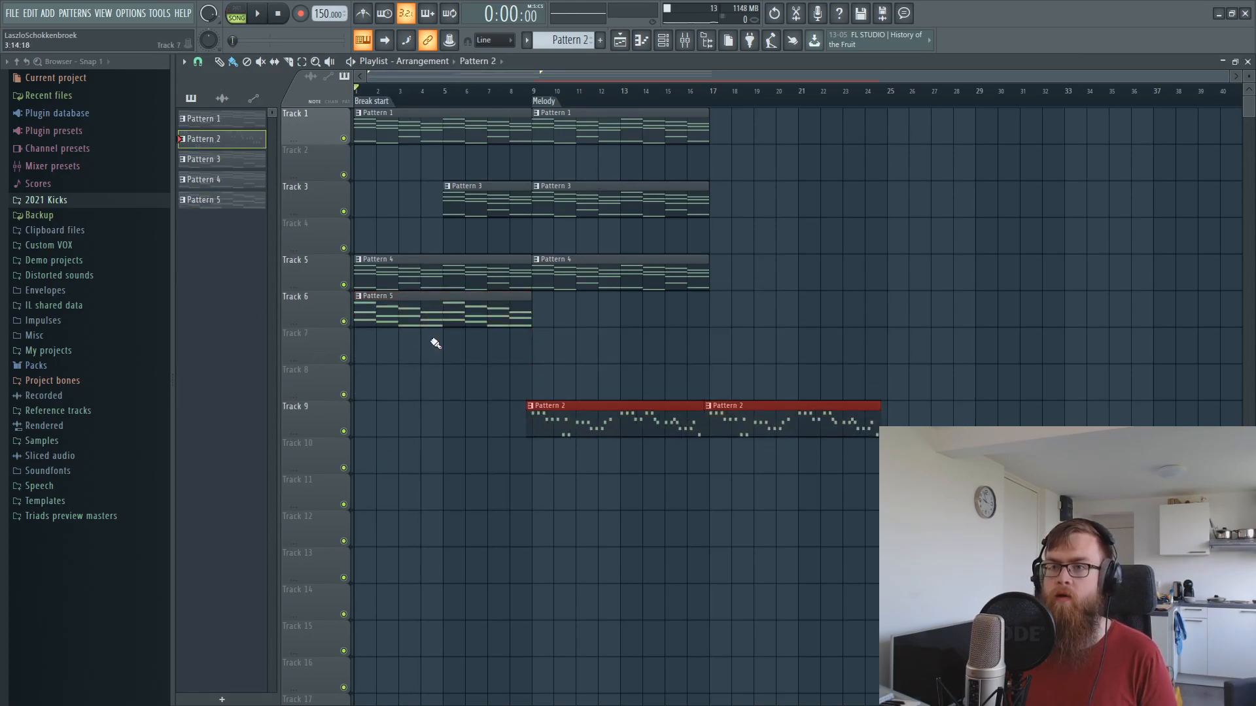
drag(594, 429, 599, 429)
drag(478, 320, 471, 358)
drag(841, 424, 680, 424)
drag(468, 338, 644, 330)
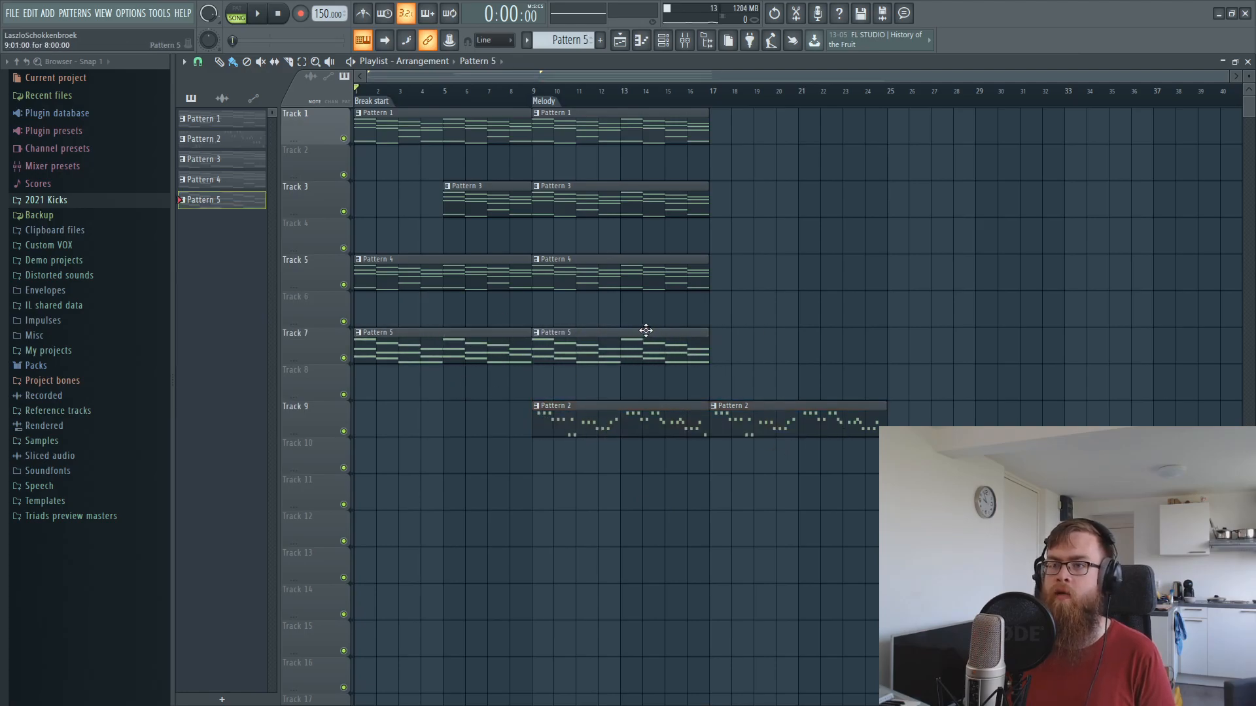
Lower the Kontakt 5, Sylenth1, FLEX and Sylenth1 #2 mixer faders to zero to rebalance the mix.
click(706, 41)
drag(342, 248, 254, 262)
drag(255, 428, 257, 641)
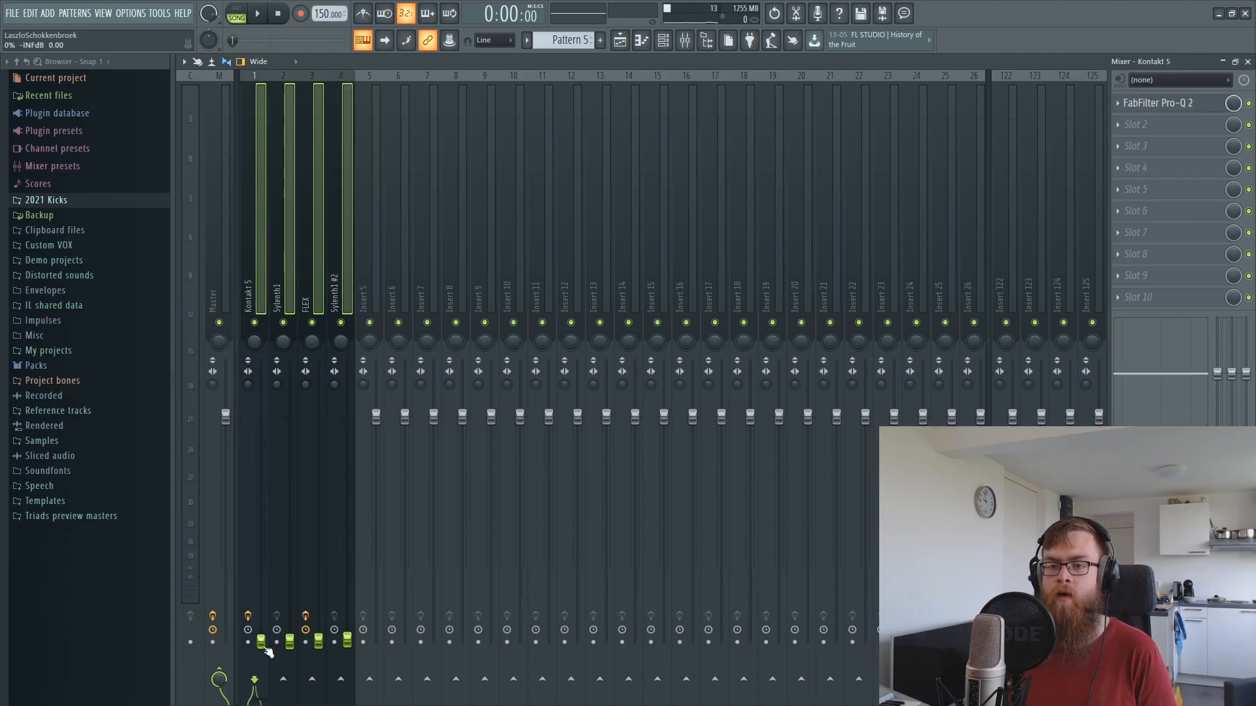
click(284, 262)
click(258, 286)
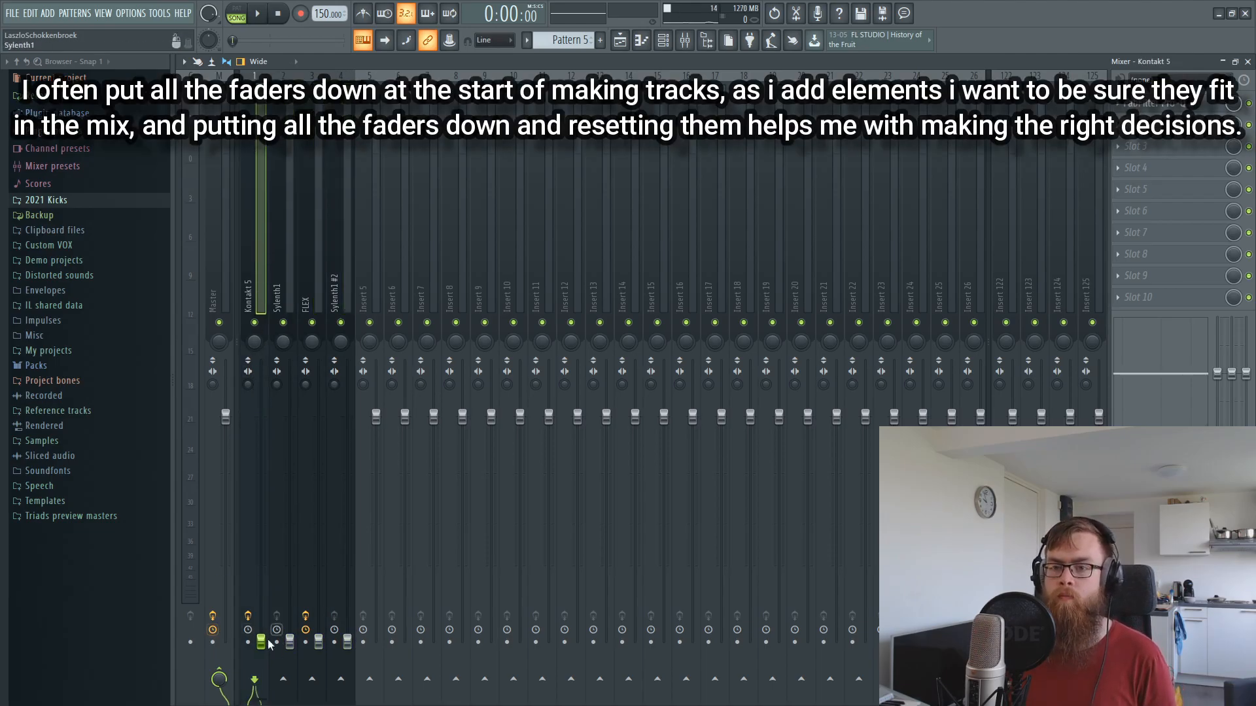
click(251, 629)
drag(260, 499, 260, 496)
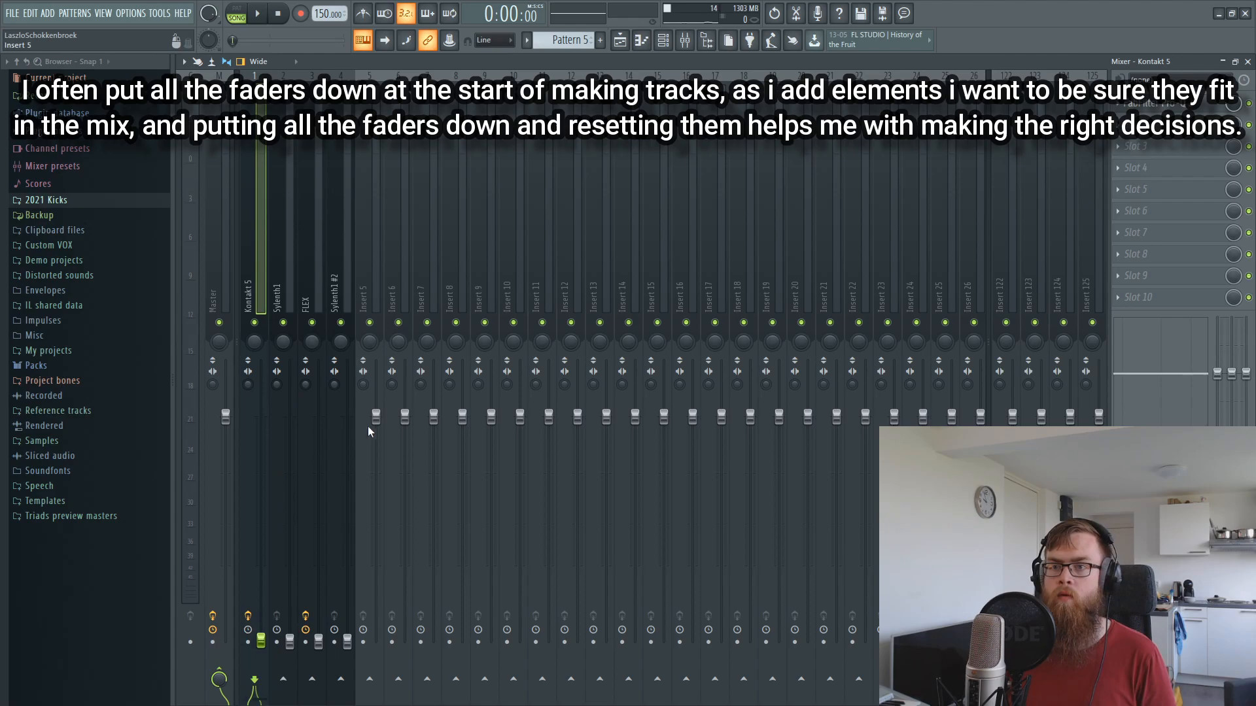
Lower the Insert 5 fader to zero, start playback, and raise the Kontakt 5 and Insert 5 faders to begin the rebalance.
drag(376, 419, 150, 575)
drag(261, 640, 261, 466)
key(space)
drag(376, 640, 376, 537)
Load FabFilter Pro-Q 2 on Insert 5 and add a Low Cut band at about 103 Hz.
click(1134, 106)
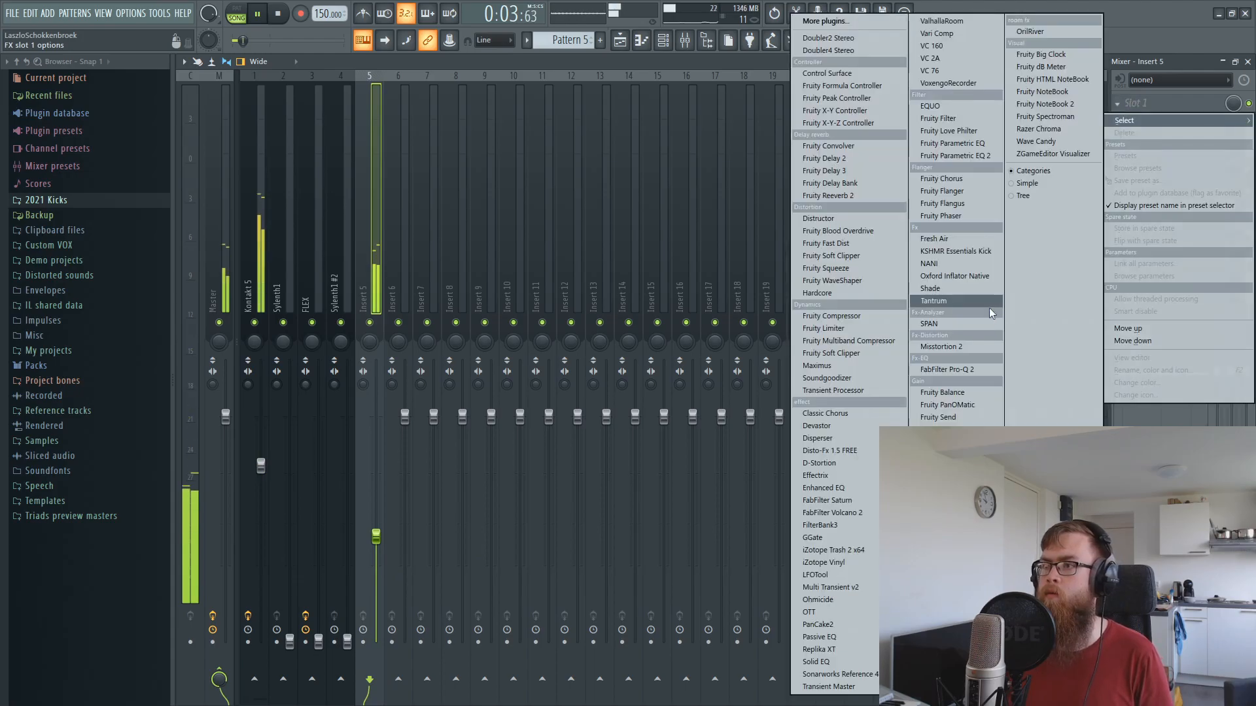
click(955, 371)
click(401, 315)
click(295, 446)
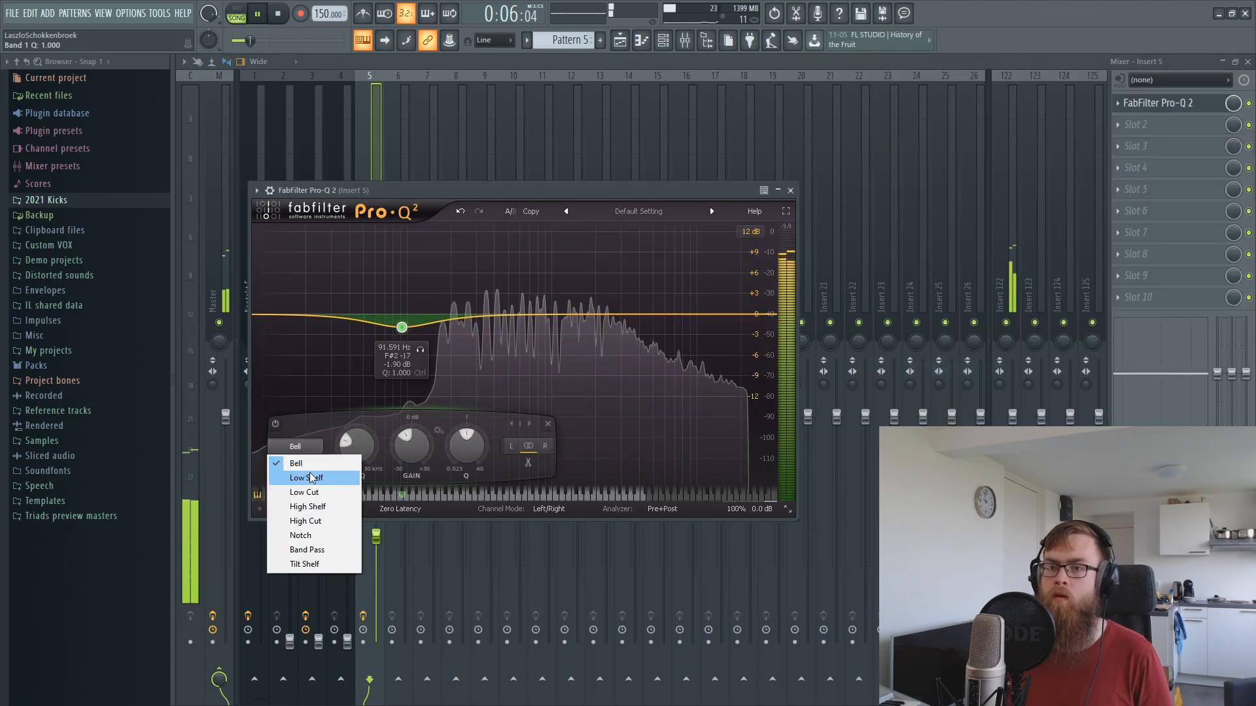
click(298, 492)
drag(401, 314, 409, 315)
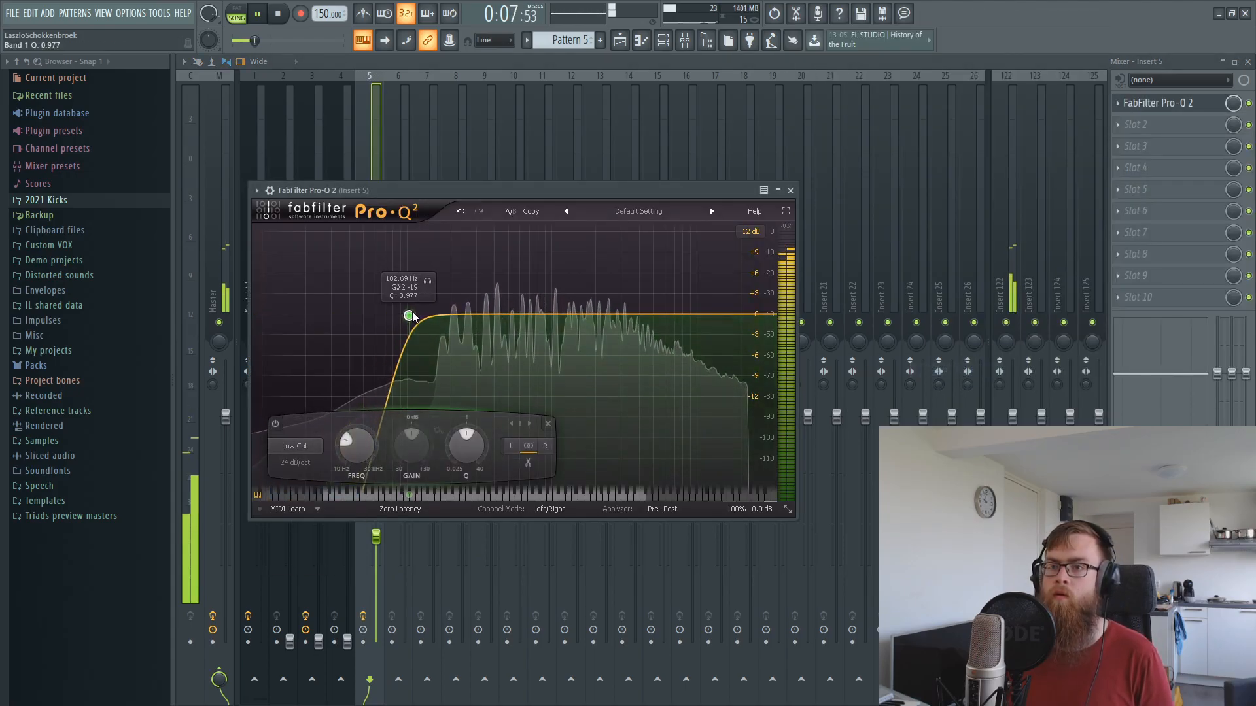
click(790, 190)
Raise the Insert 5 and Kontakt 5 faders a little further and bring the Sylenth1 #2 fader up to about -21 dB.
drag(376, 537, 376, 527)
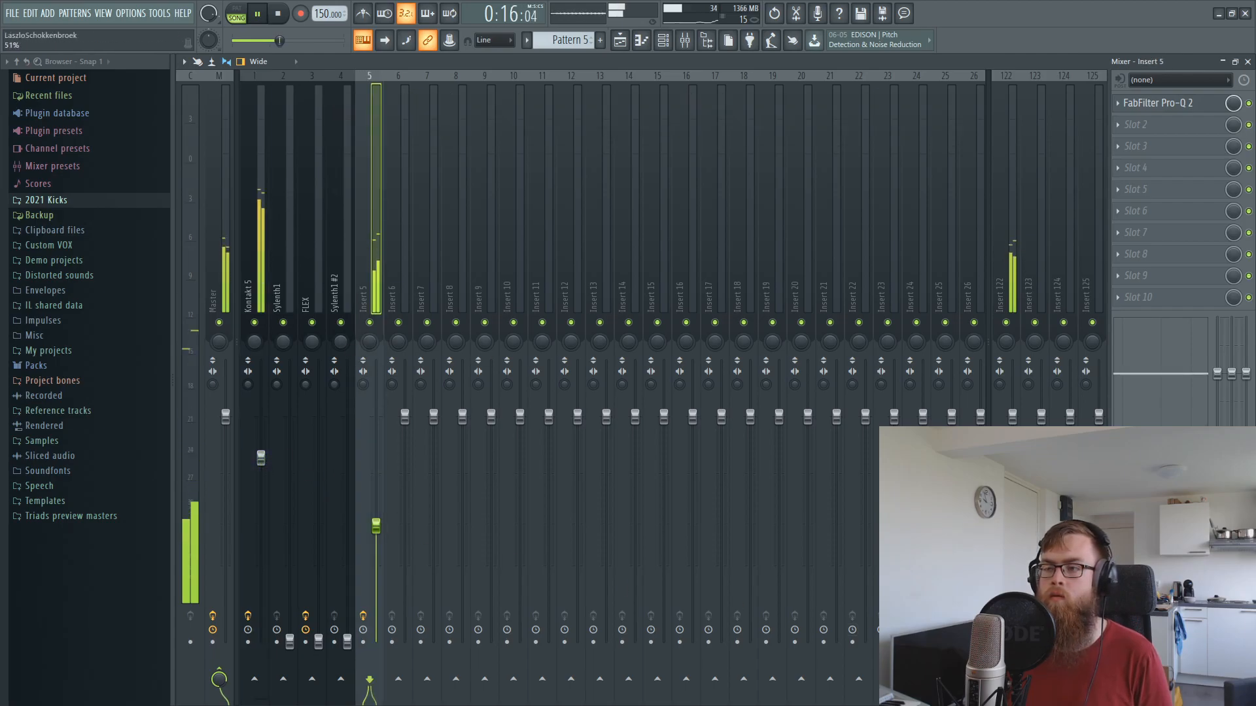
drag(383, 535, 383, 527)
drag(348, 641, 347, 581)
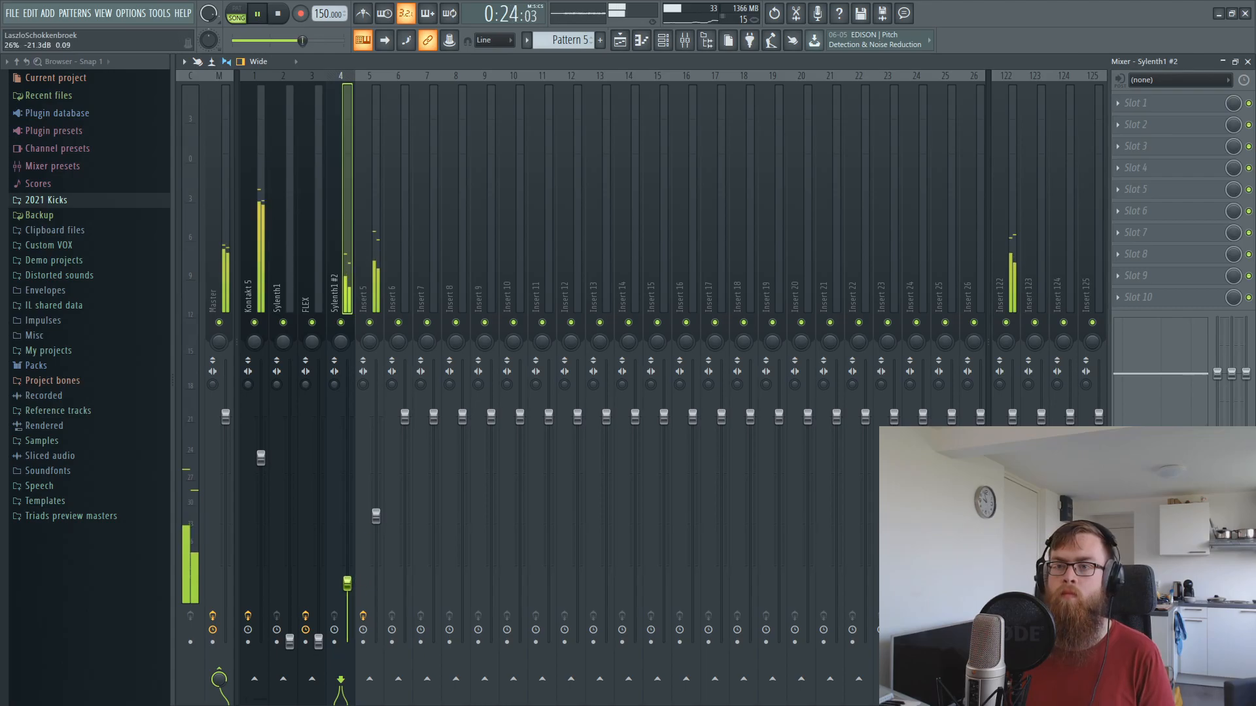
drag(376, 517, 376, 512)
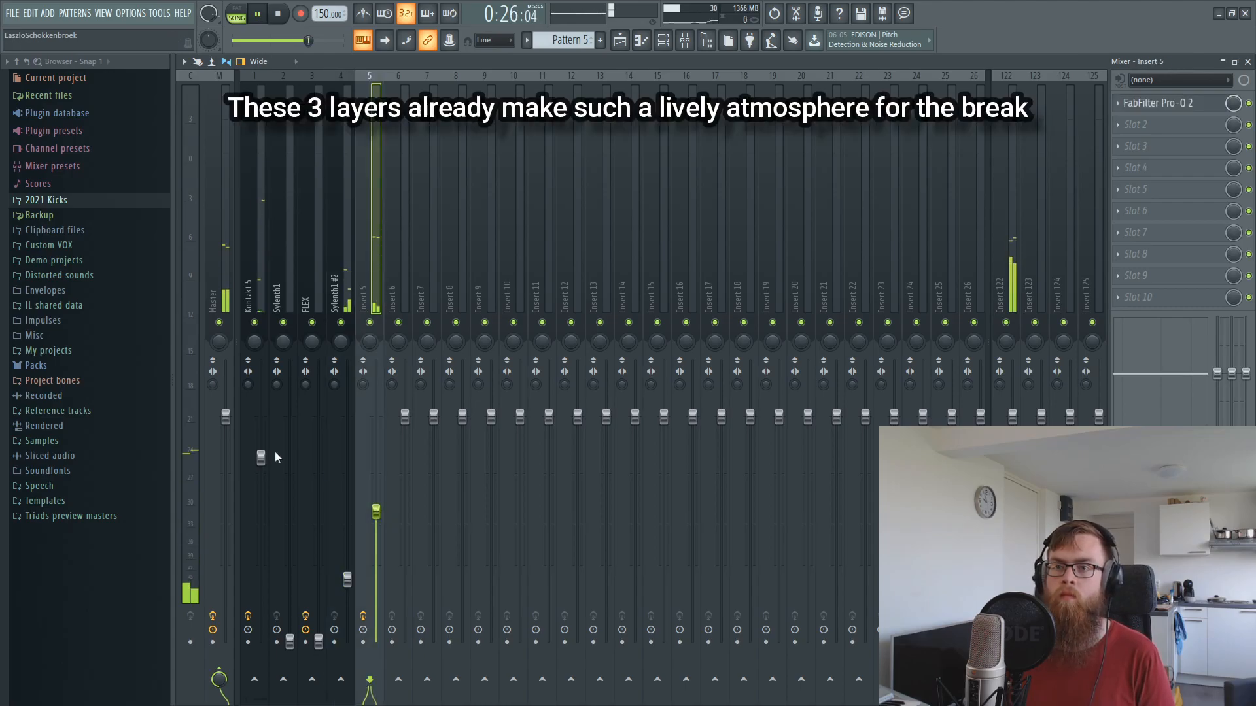
drag(261, 459, 261, 440)
Replay the song from the start, nudge the Insert 5 fader up, and raise the FLEX fader from zero.
key(space)
key(space)
drag(376, 512, 376, 506)
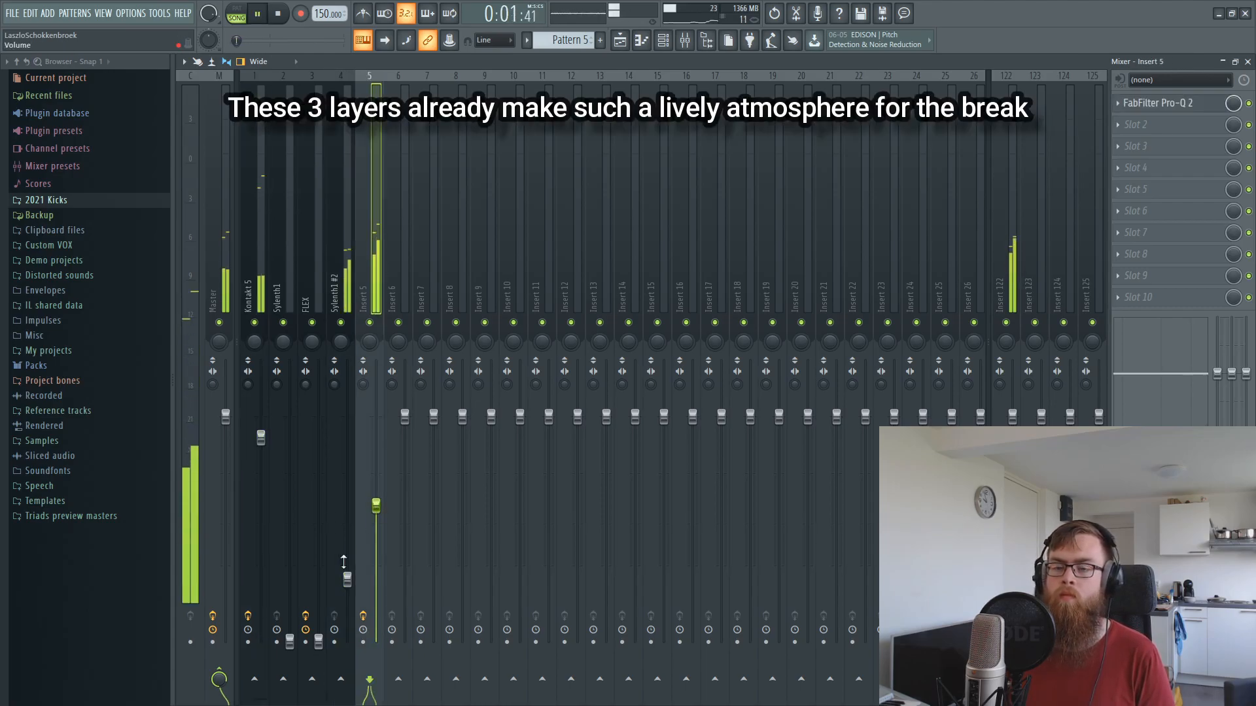
drag(318, 642, 319, 593)
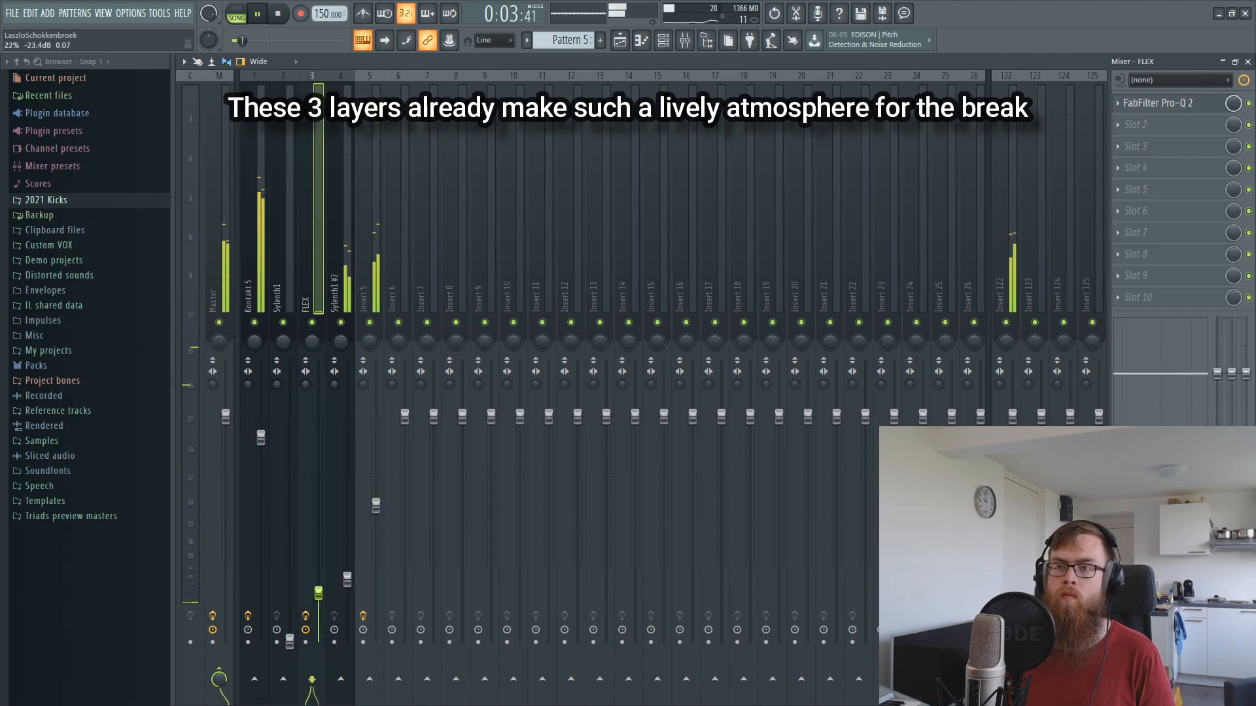
key(space)
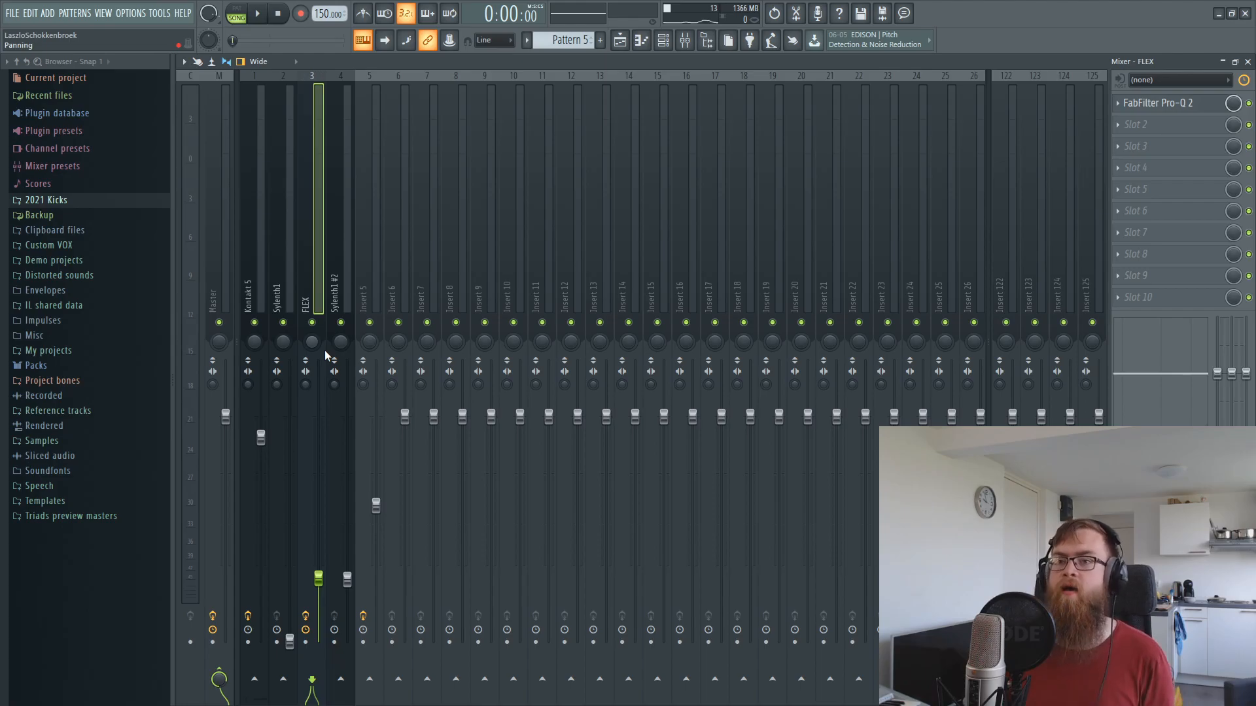
Play the song again, lower FLEX, nudge Sylenth1 #2 up, and raise the Sylenth1 fader to about -5.3 dB.
key(space)
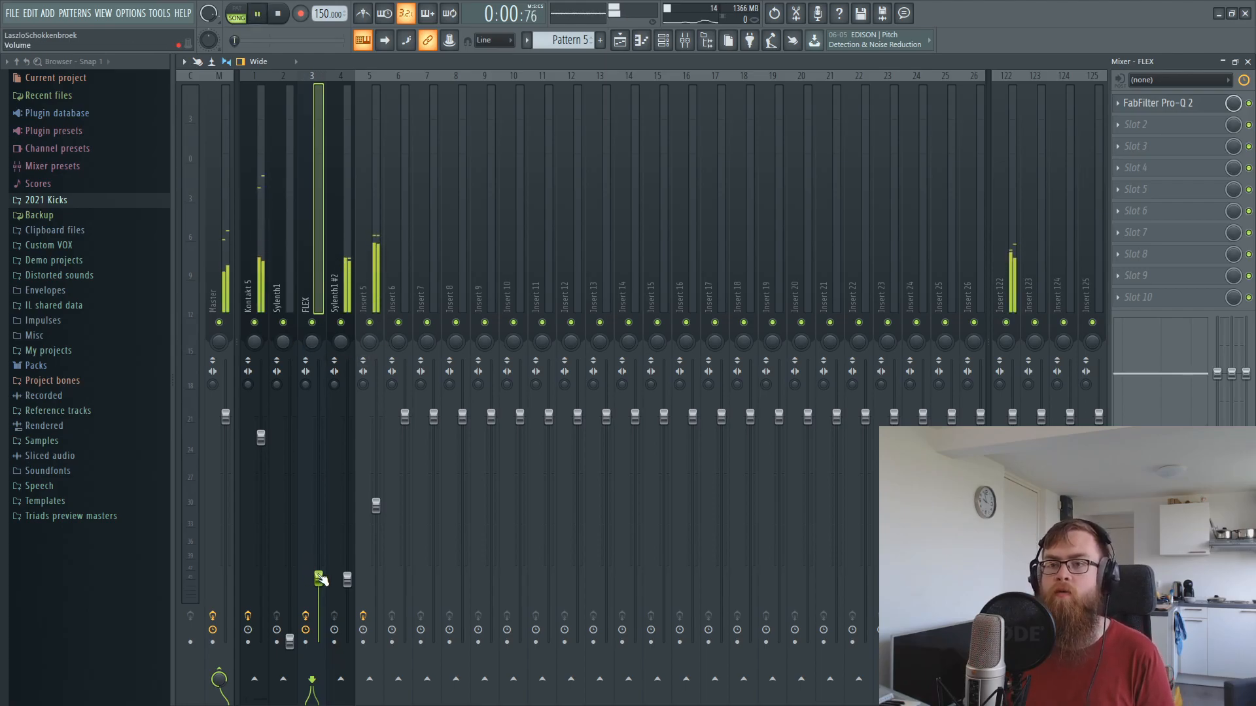
click(348, 579)
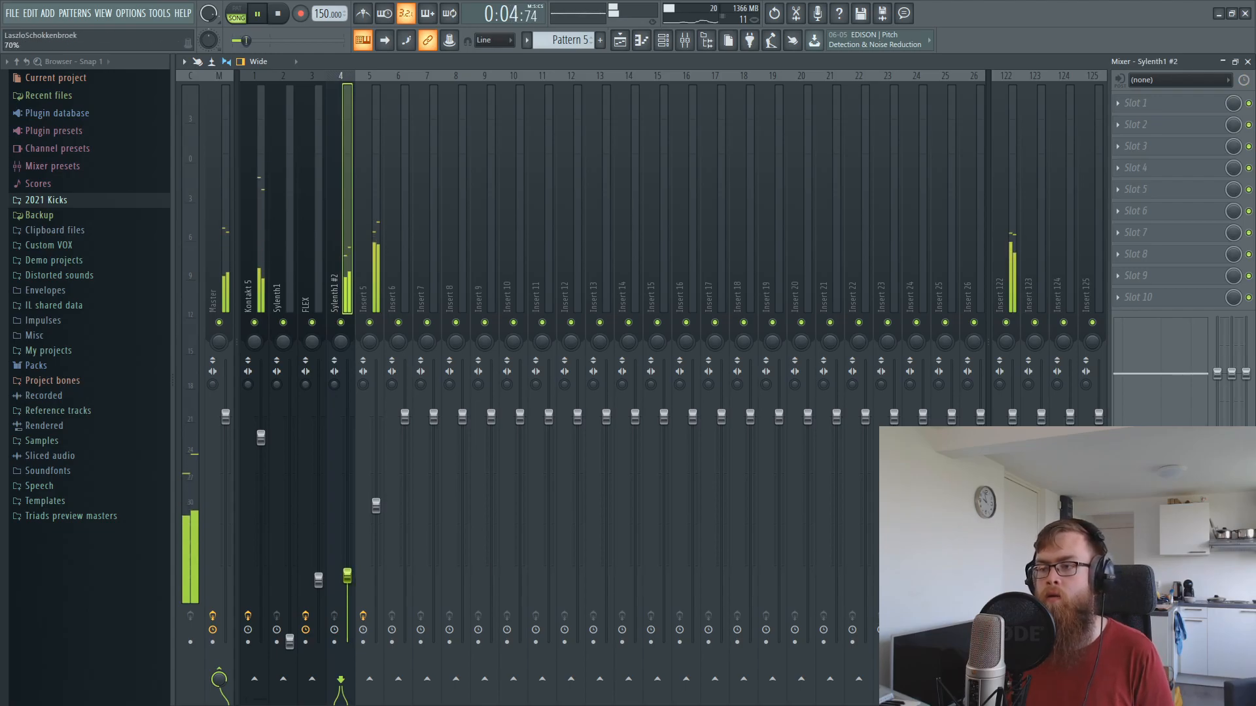
drag(318, 579, 318, 596)
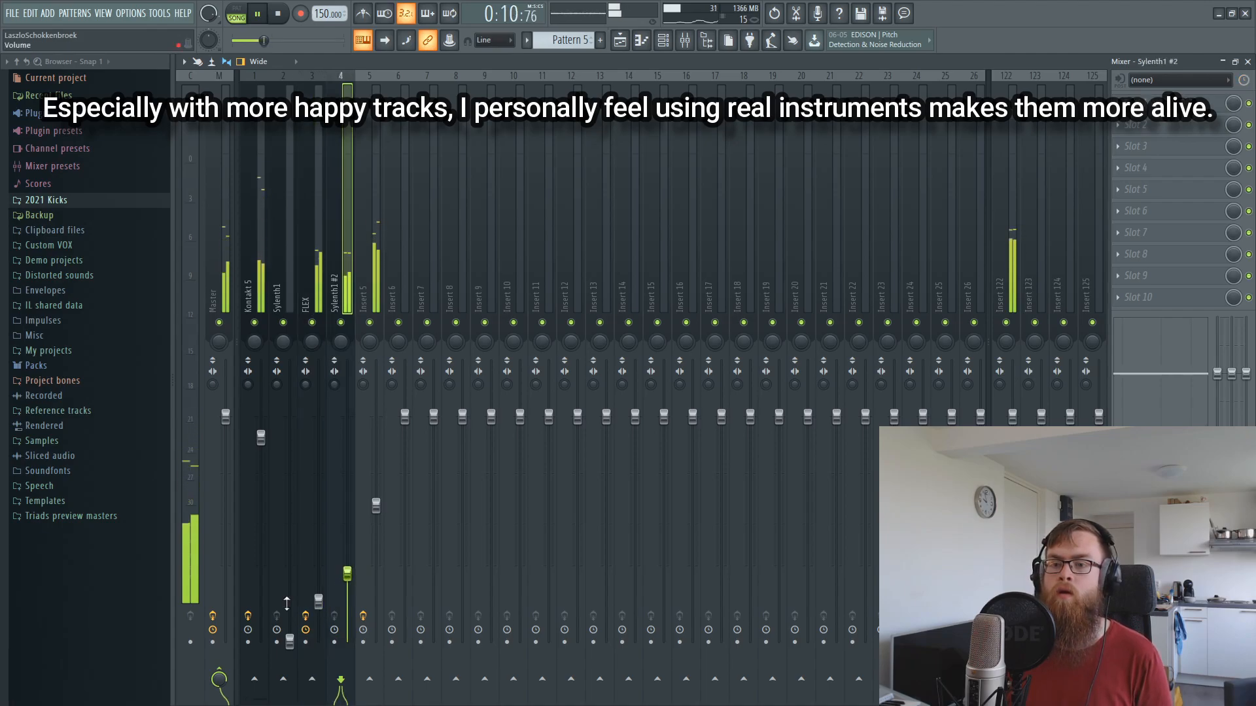
click(290, 642)
drag(290, 641, 290, 548)
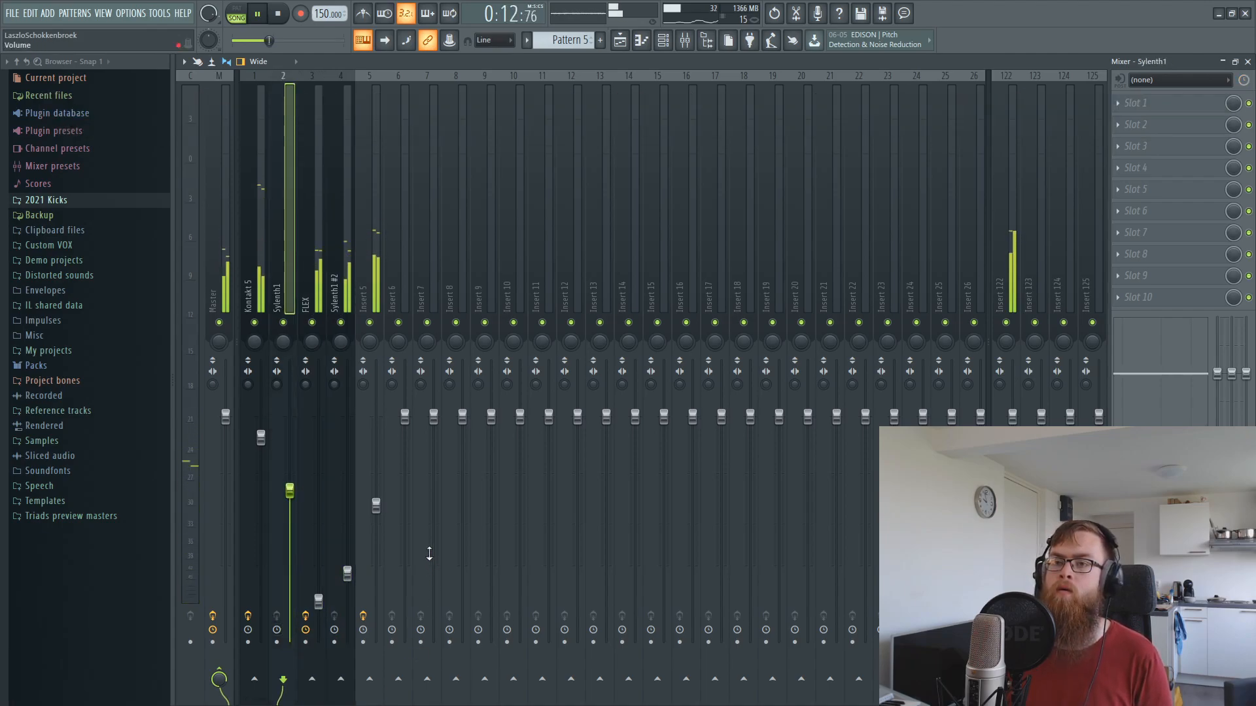
drag(290, 491, 289, 465)
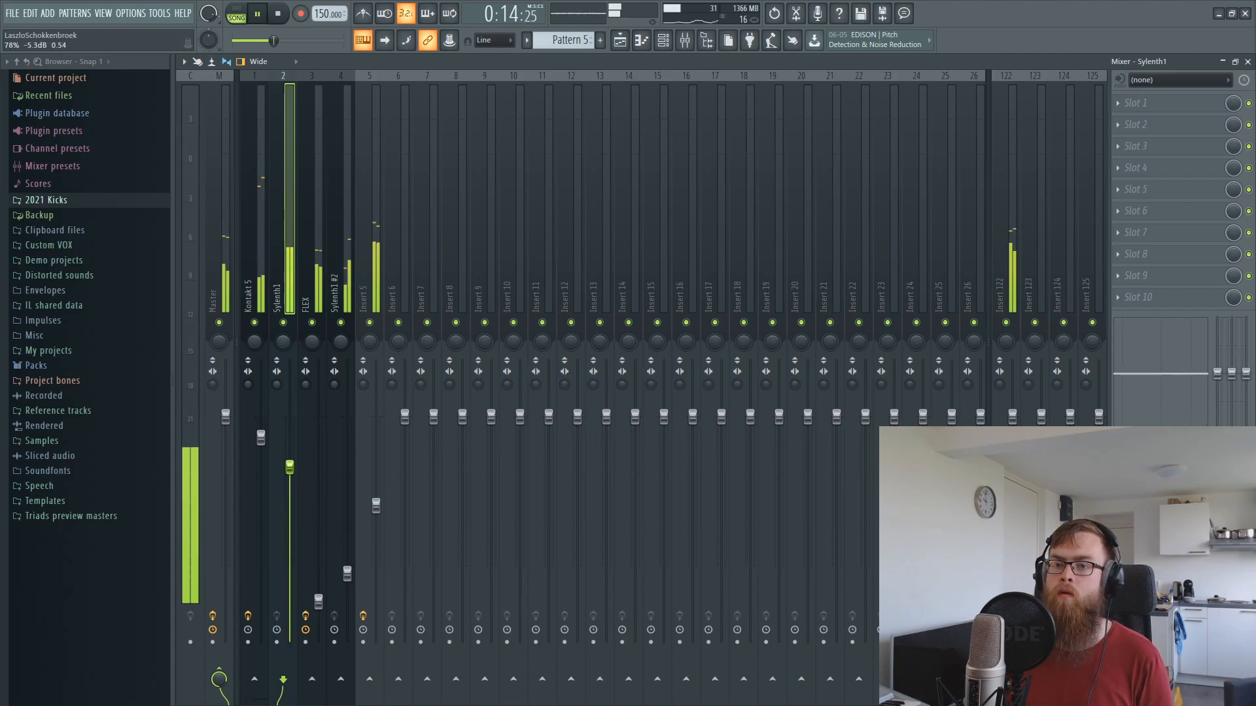
Fine-tune the mix by lowering FLEX slightly, raising Insert 5 and Sylenth1 #2 slightly, and setting Kontakt 5 to about -1.9 dB.
click(319, 603)
drag(376, 506, 376, 499)
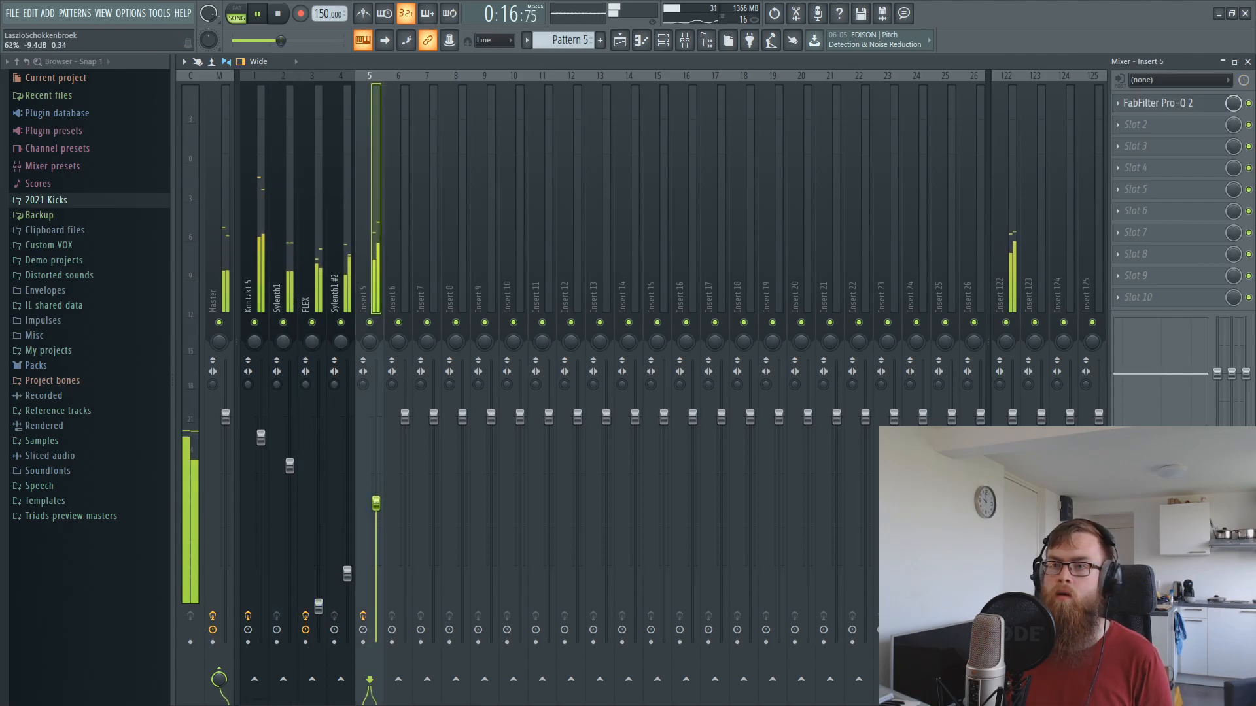
click(262, 437)
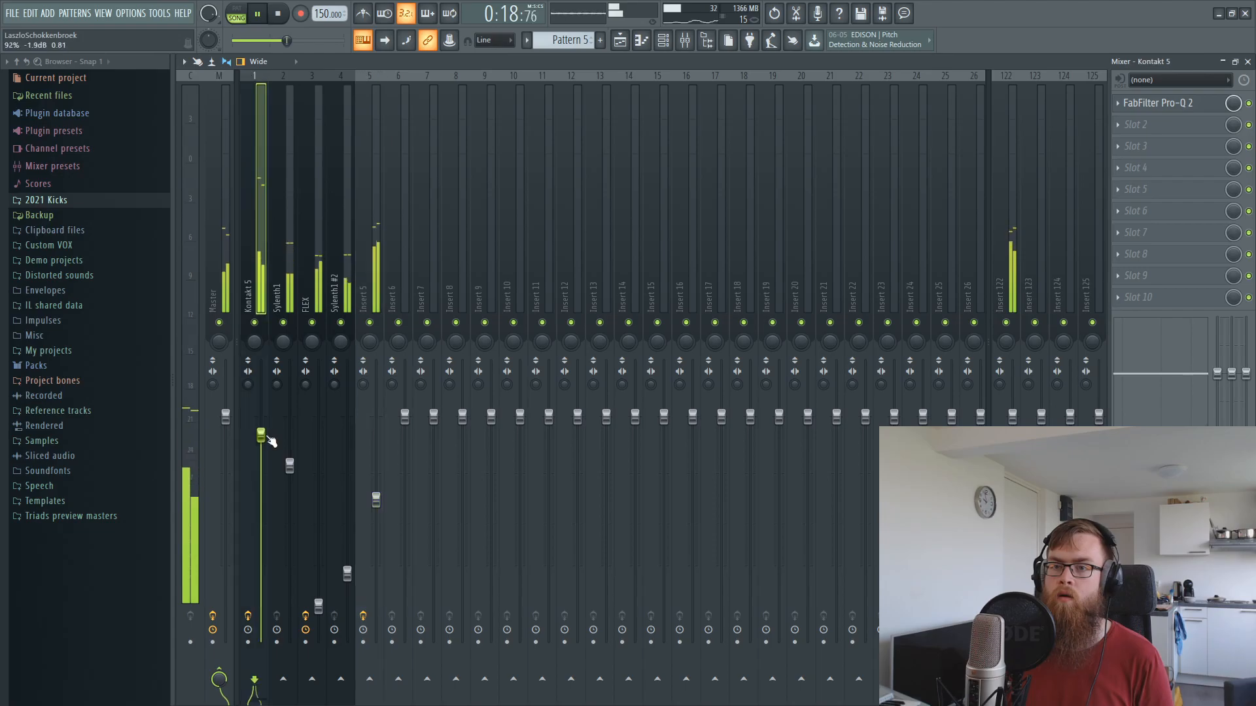
click(348, 573)
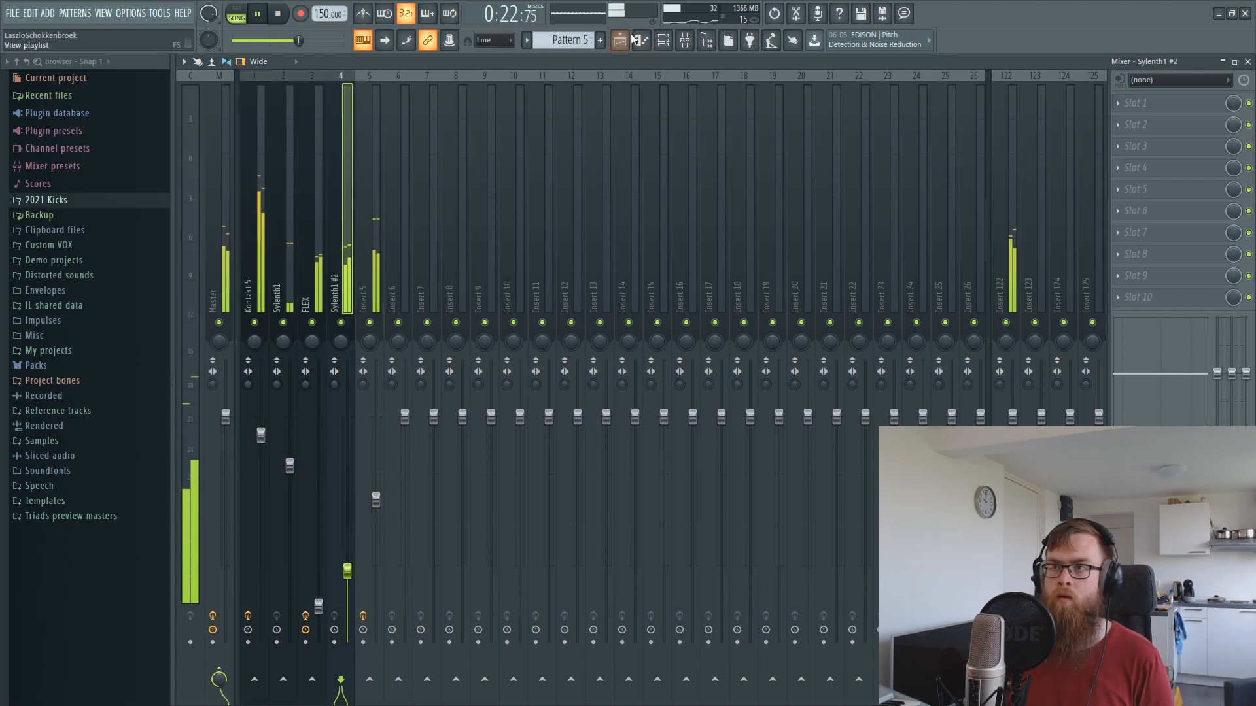
Stop playback in the playlist, move the playhead to bar 17, and mute the Pattern 2 clip at bar 9 on Track 9.
key(F5)
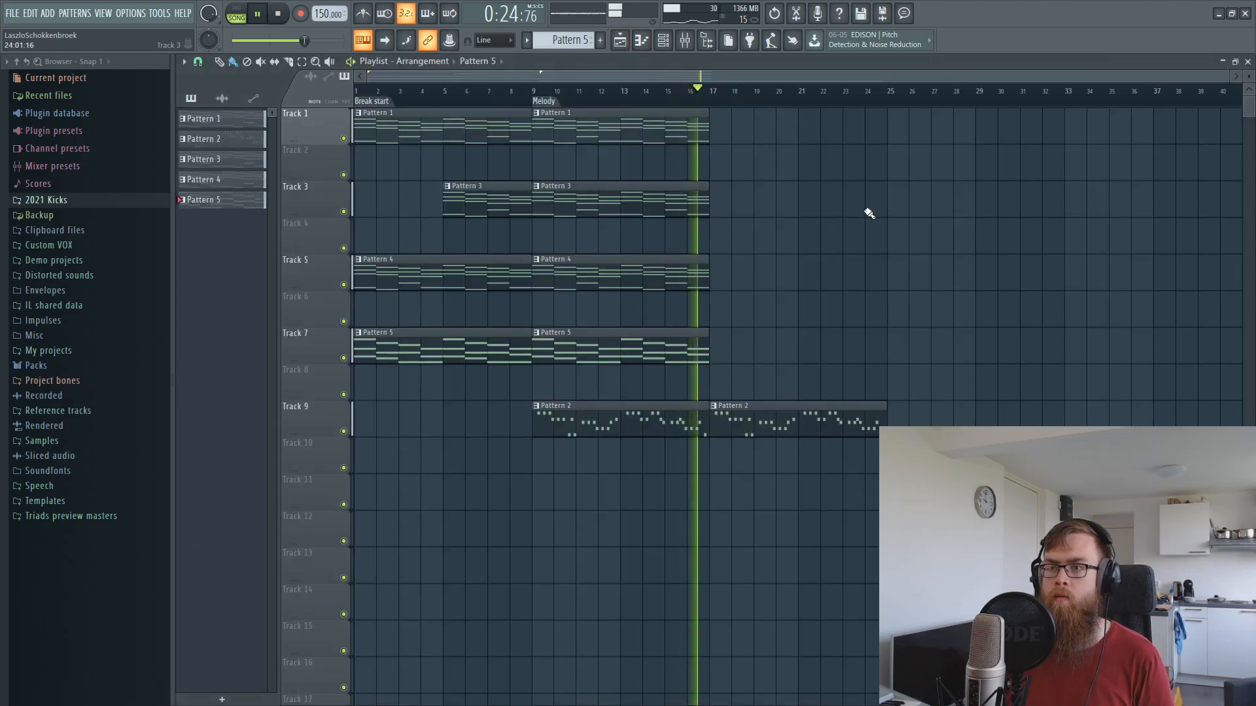
ctrl+scroll(737, 113, up, 3)
key(space)
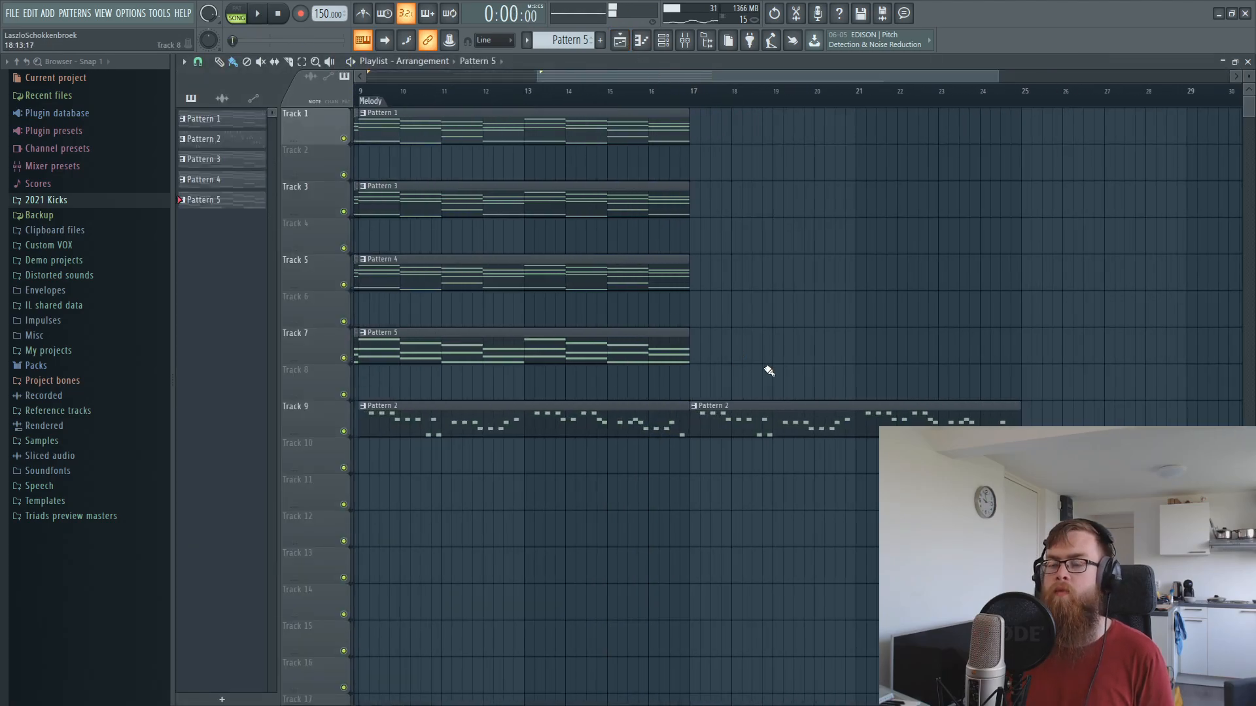
drag(1024, 98, 702, 121)
ctrl+click(726, 162)
click(693, 95)
ctrl+scroll(698, 394, down, 3)
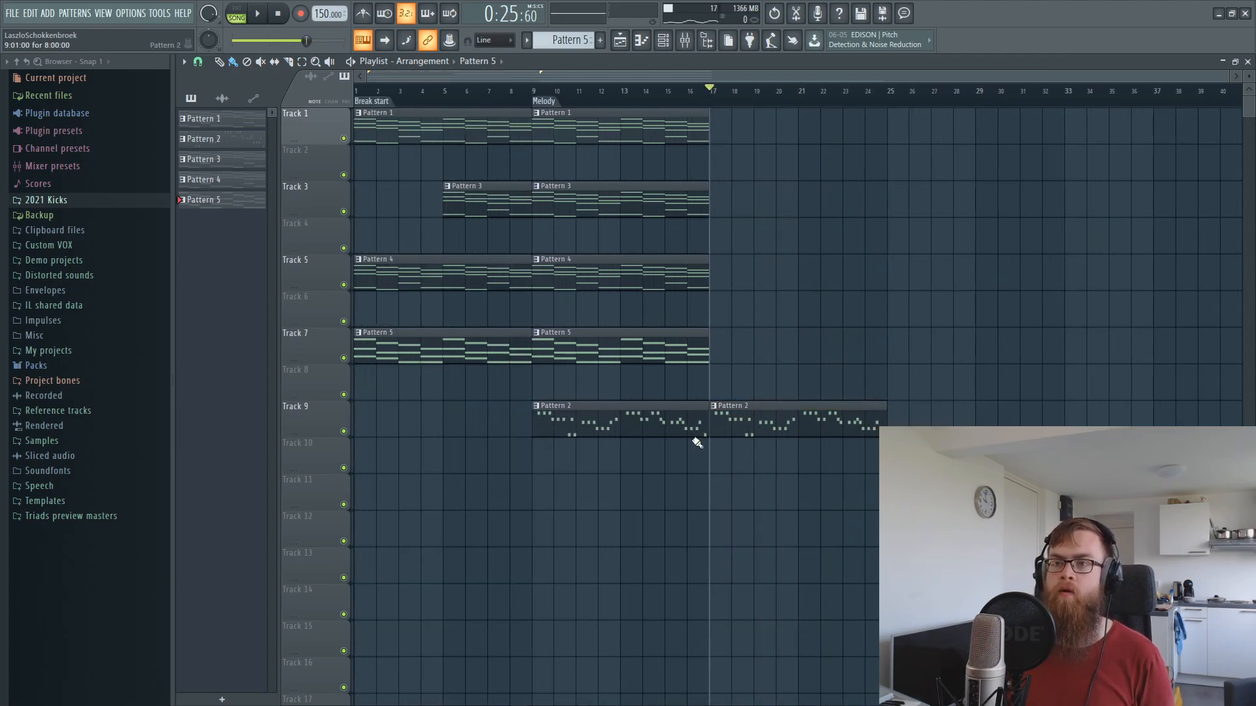
alt+right_click(590, 423)
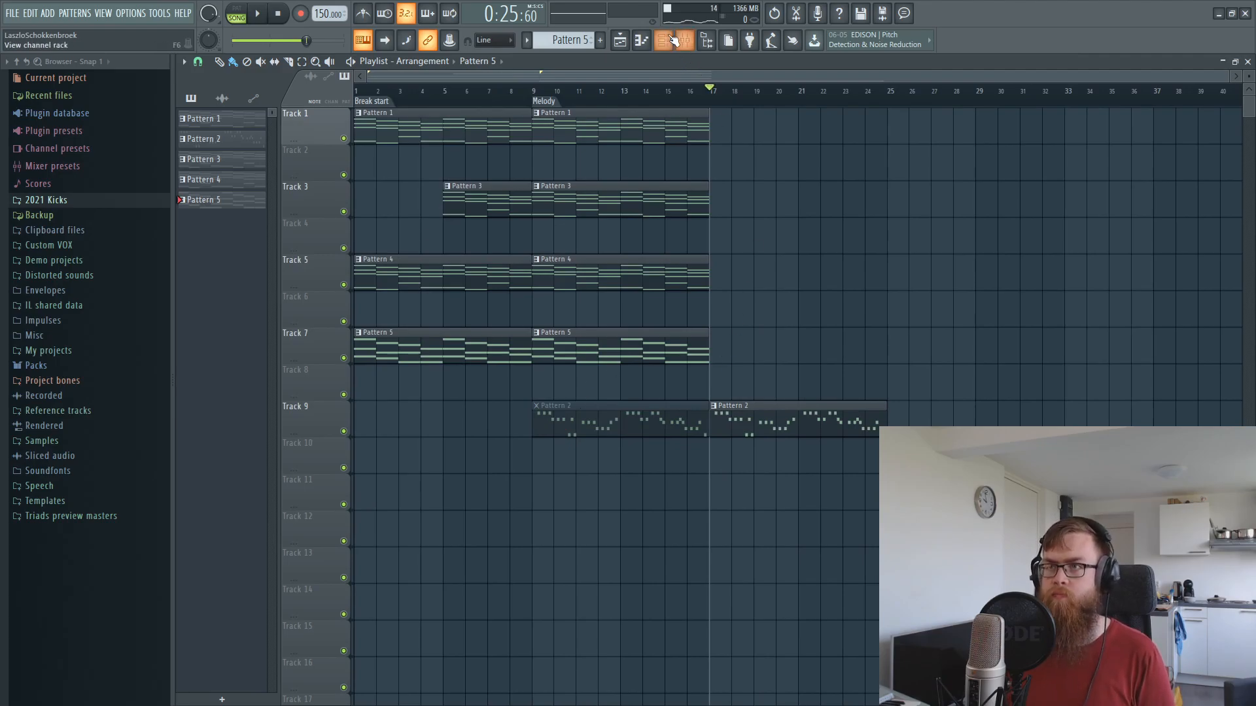
drag(714, 101, 355, 100)
ctrl+click(764, 302)
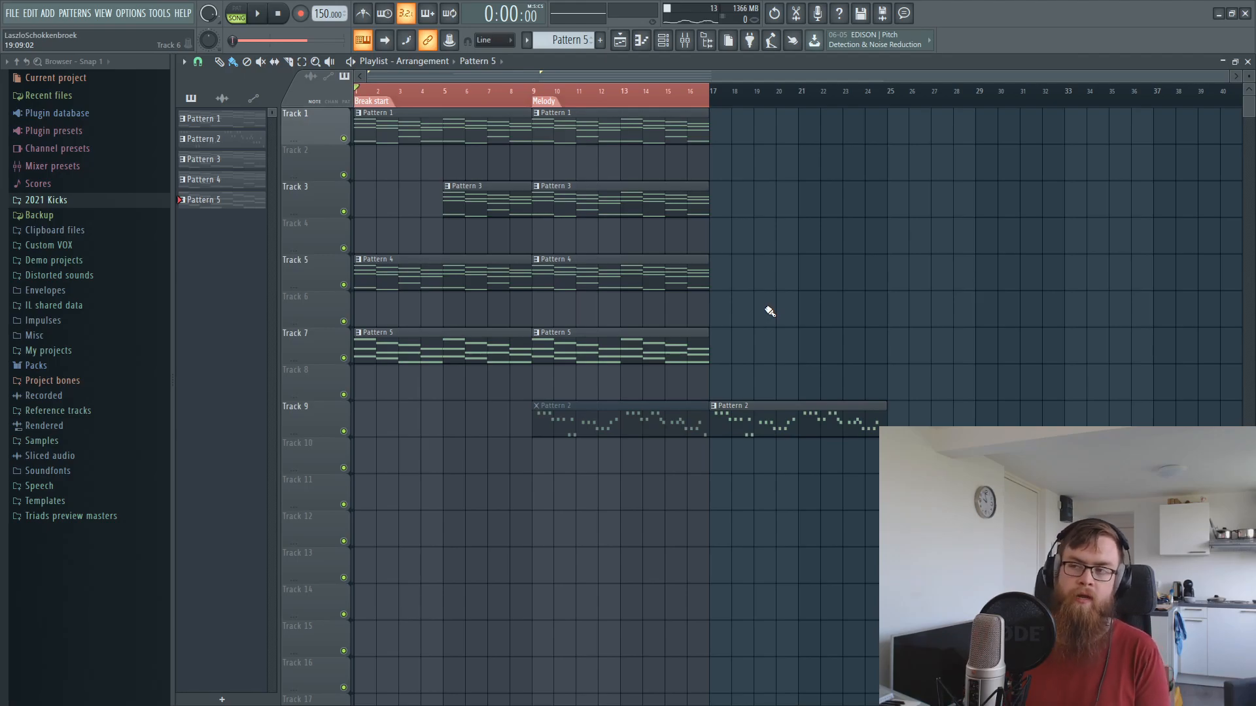
click(664, 40)
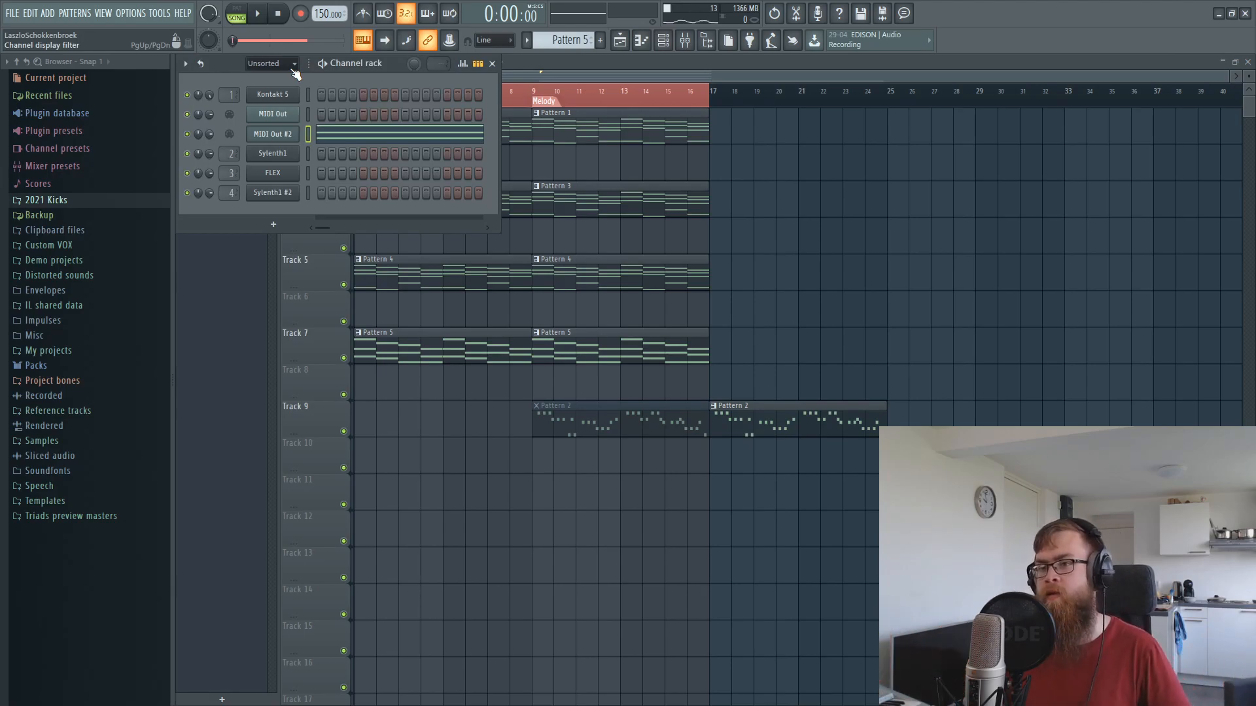
right_click(846, 210)
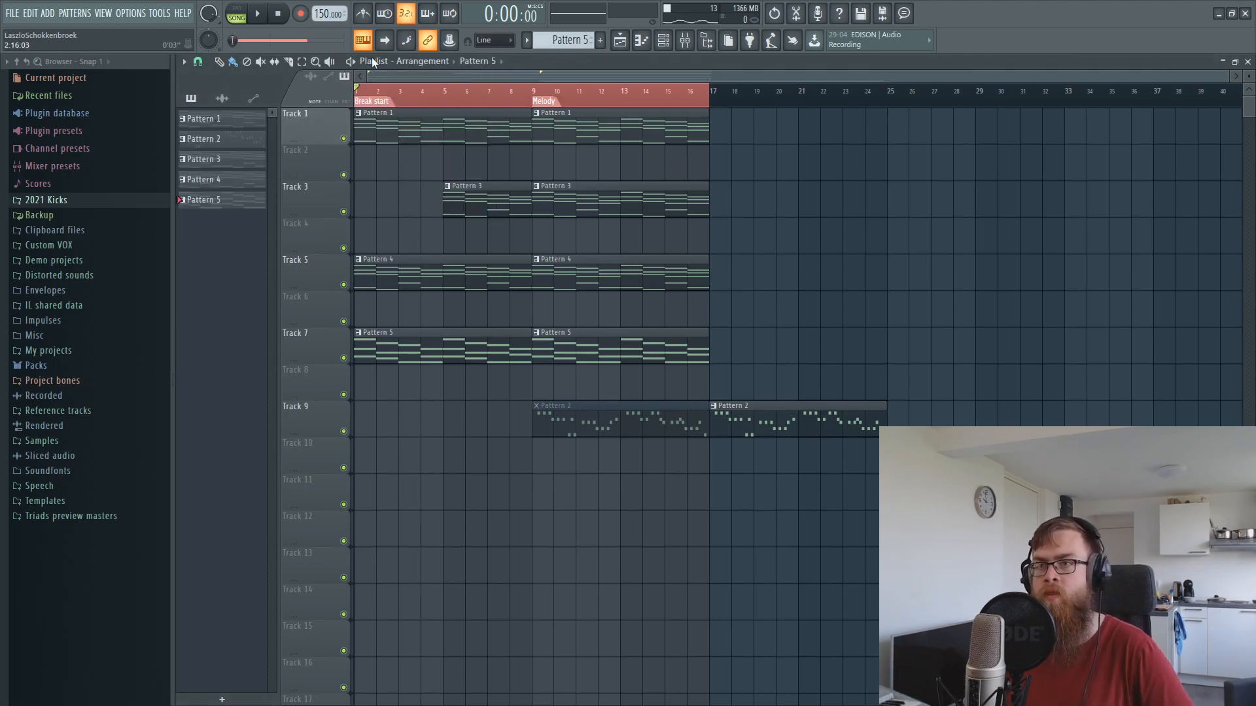
click(397, 91)
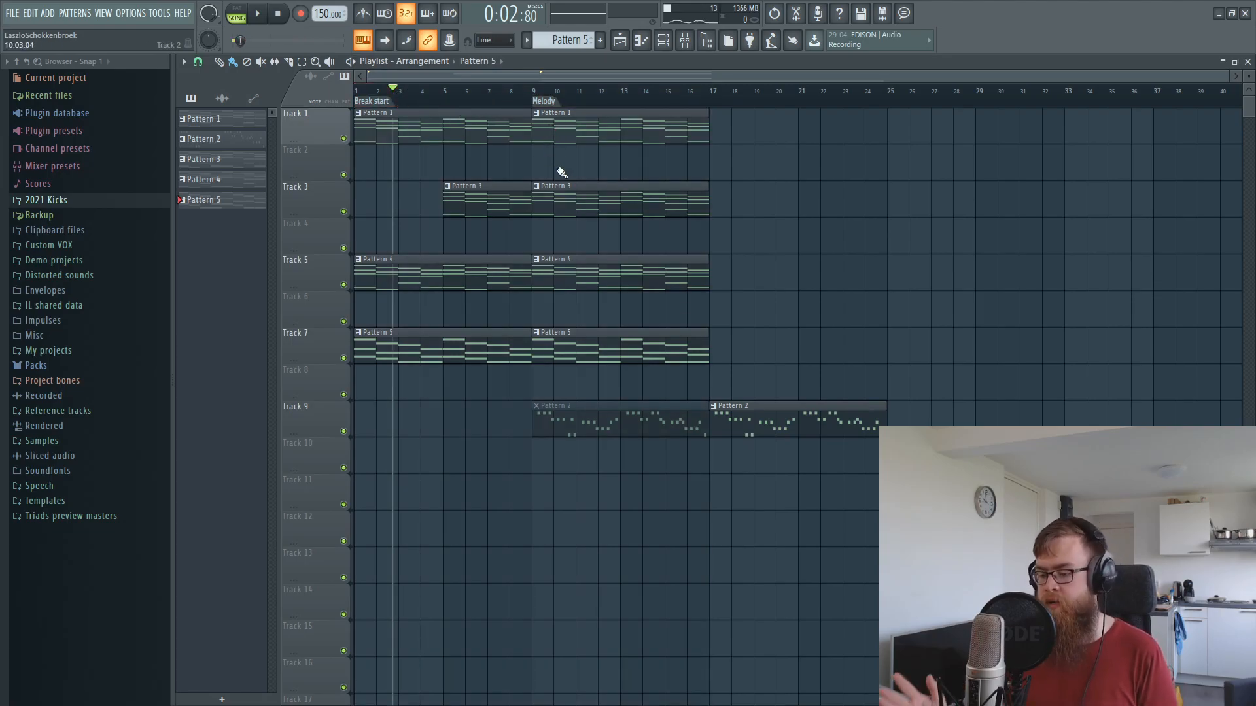
drag(602, 472, 342, 107)
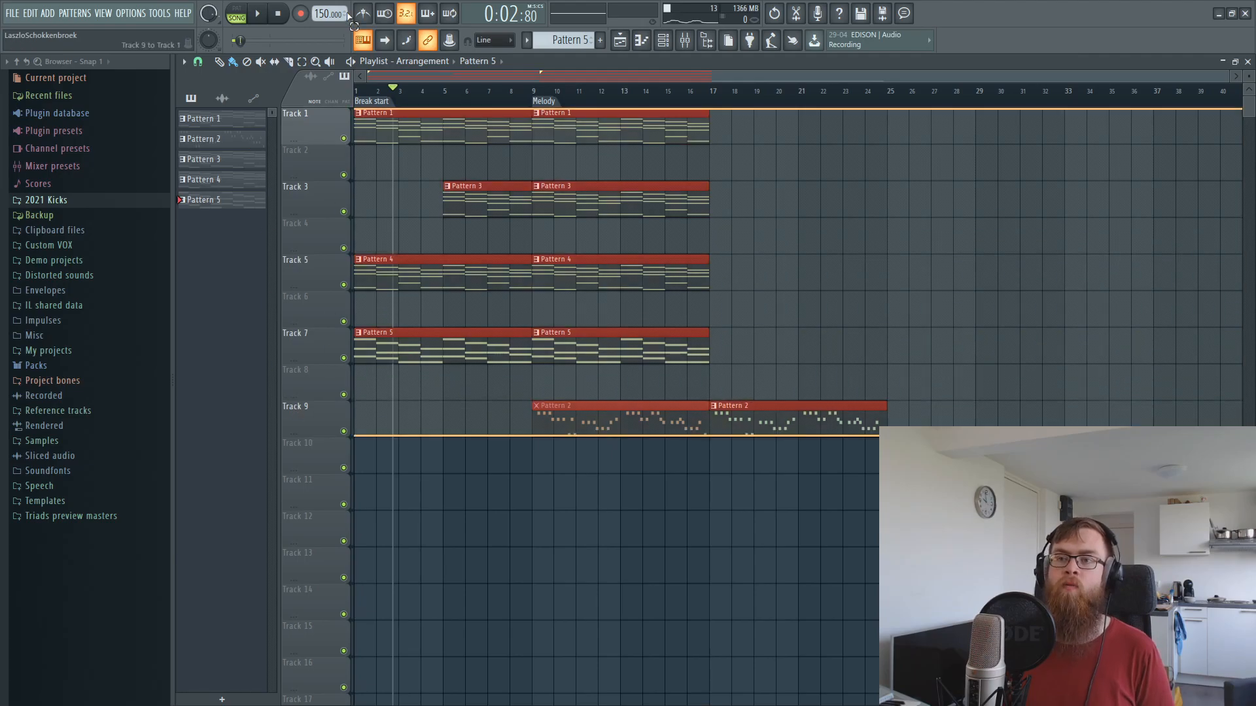
click(613, 511)
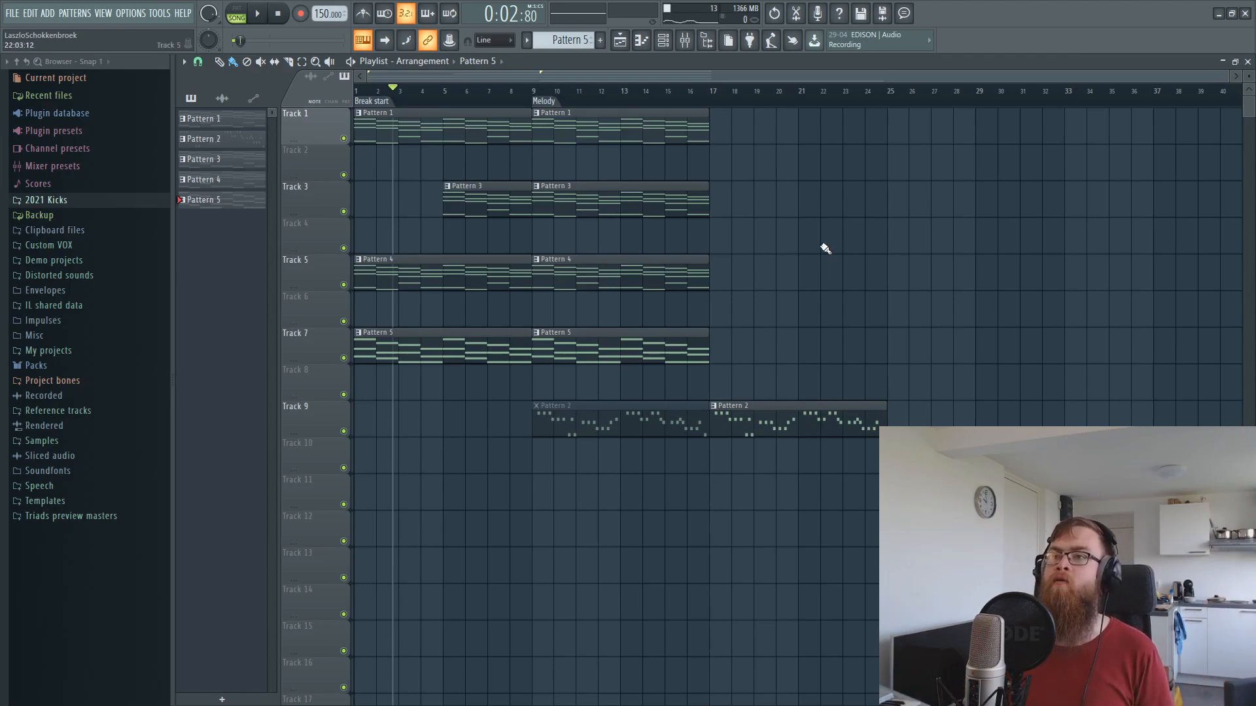
Add a Drumazon channel and create the new Pattern 6 for it.
click(678, 43)
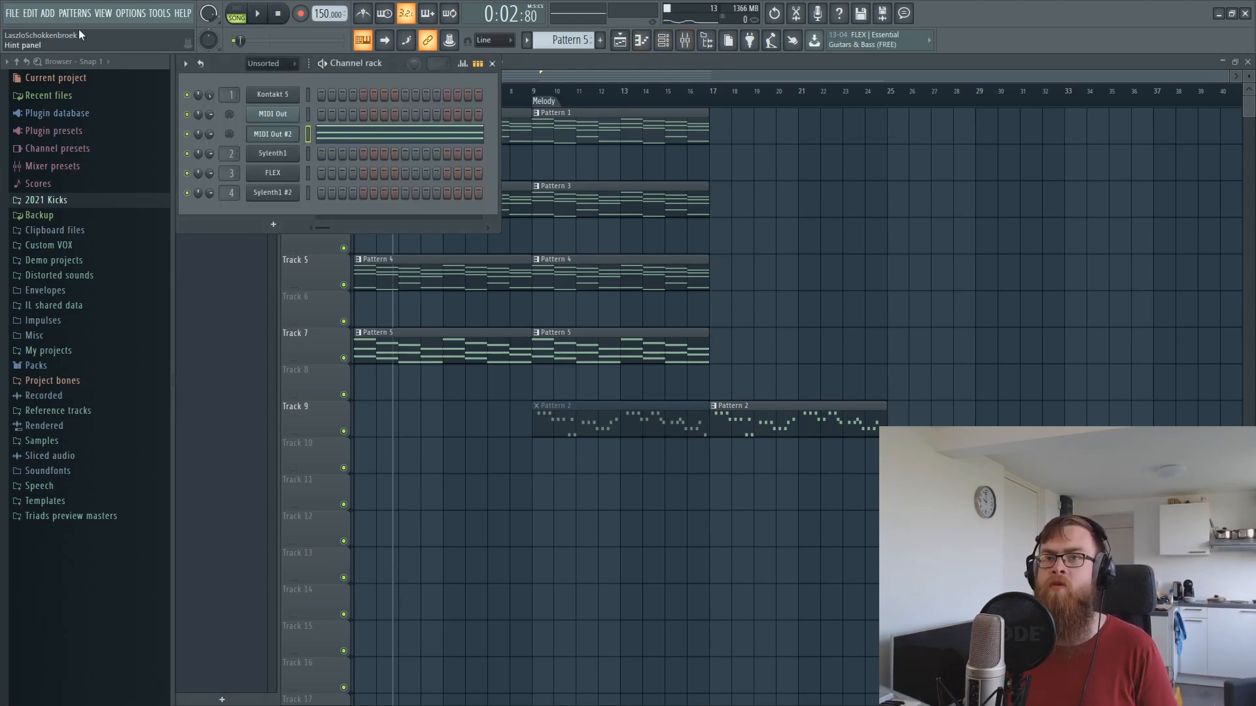
click(47, 13)
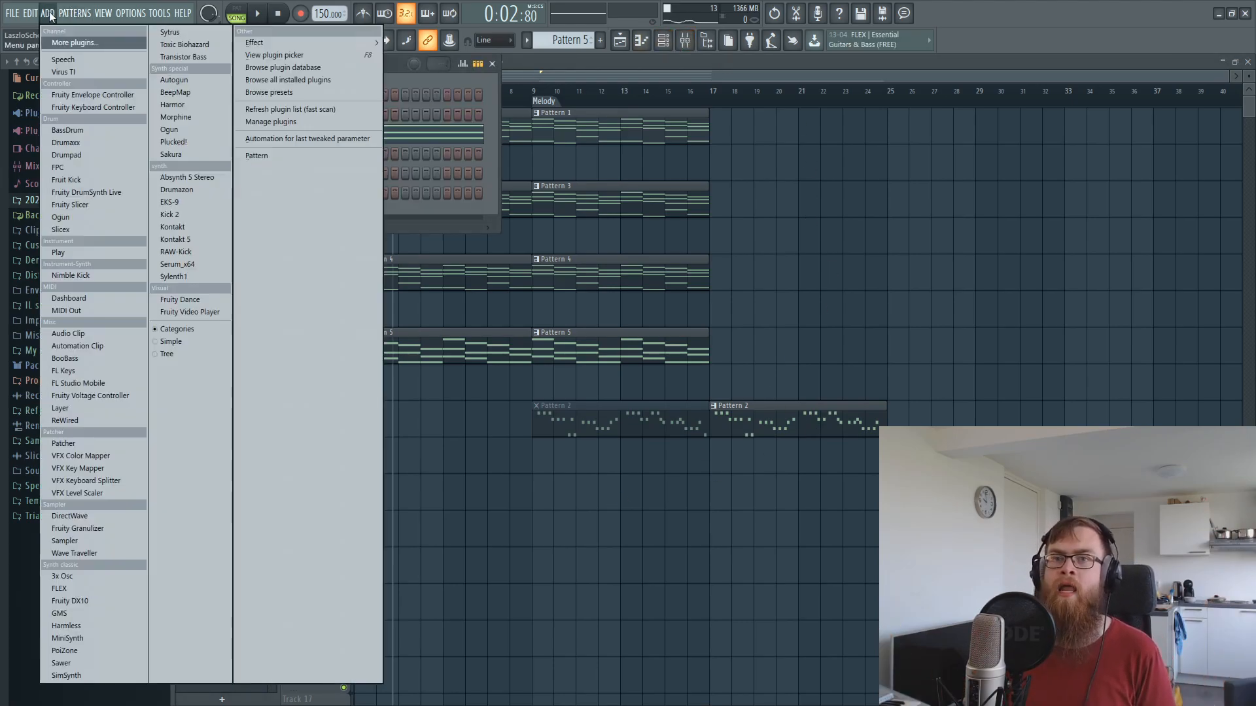
click(178, 192)
click(599, 41)
drag(508, 122, 660, 140)
Open Drumazon's piano roll and place a Hand Clap note at the start of bar 1.
right_click(310, 217)
click(346, 213)
scroll(326, 562, down, 2)
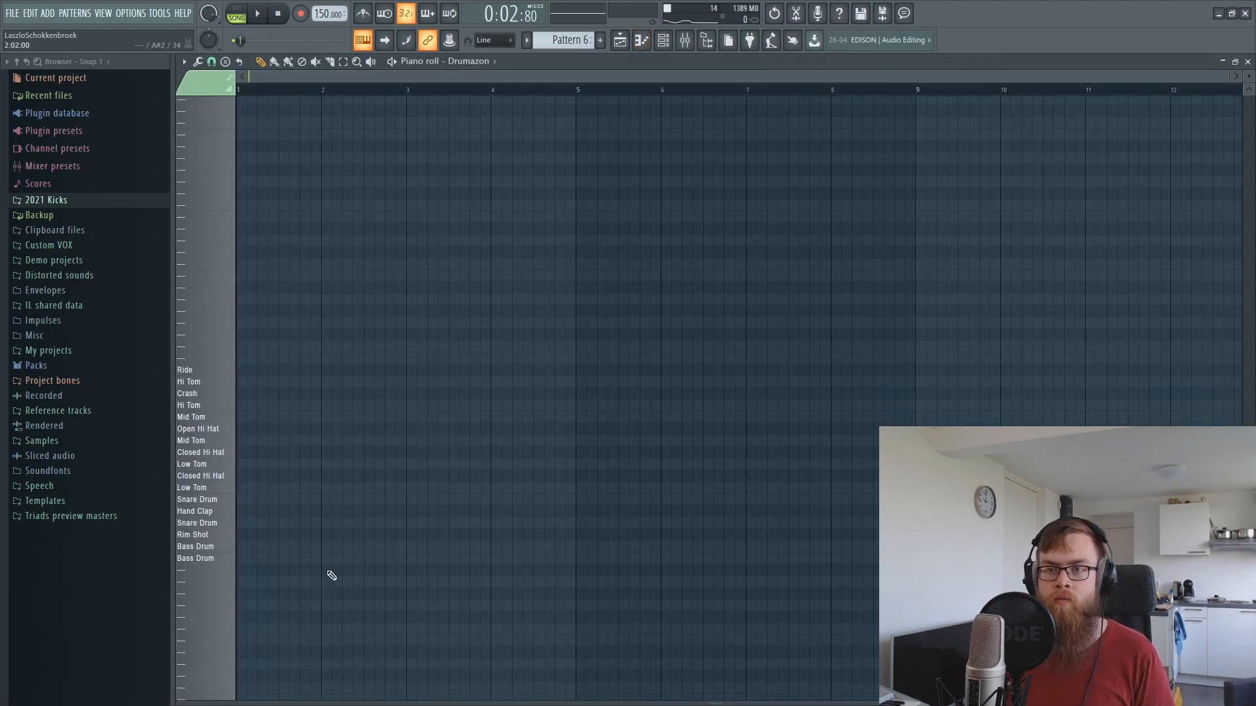
click(242, 514)
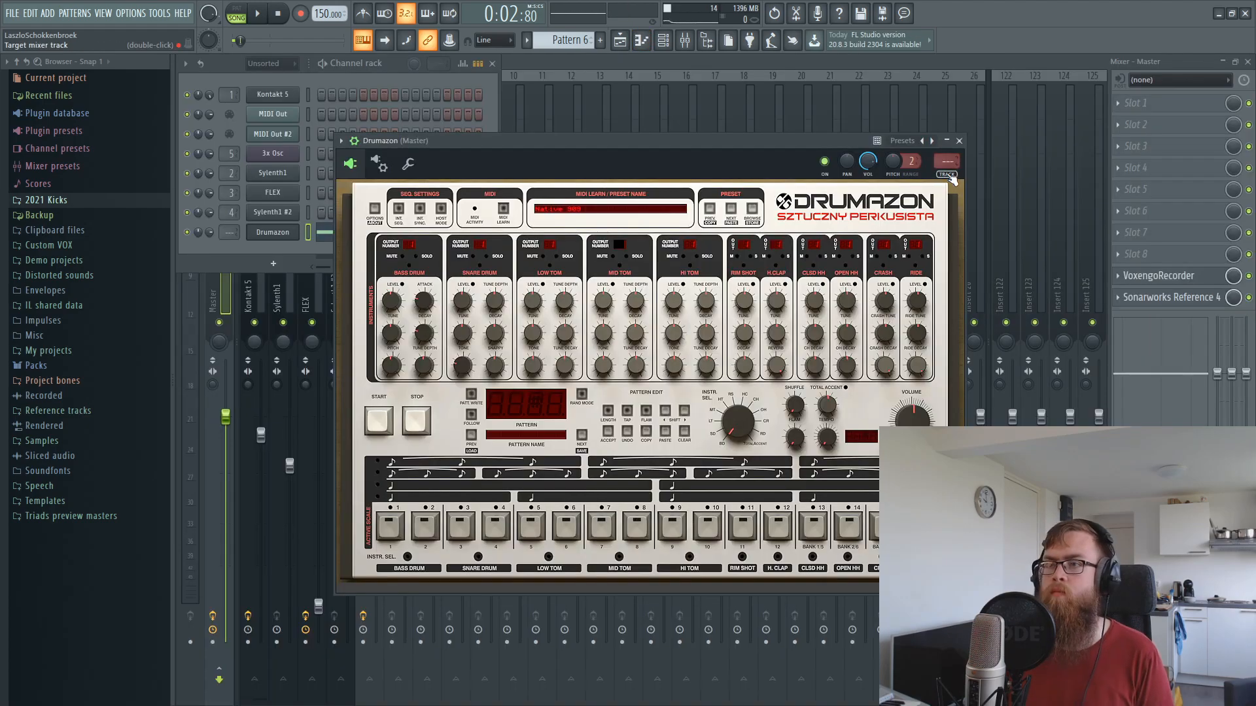
Assign the Drumazon channel to mixer track 6 and show that track in the mixer.
double_click(242, 216)
click(668, 45)
click(664, 43)
right_click(393, 253)
mouse_move(452, 142)
click(587, 152)
click(1229, 14)
Load the Clap FX DRMZN mixer track state onto the Drumazon track and play it back briefly.
right_click(392, 254)
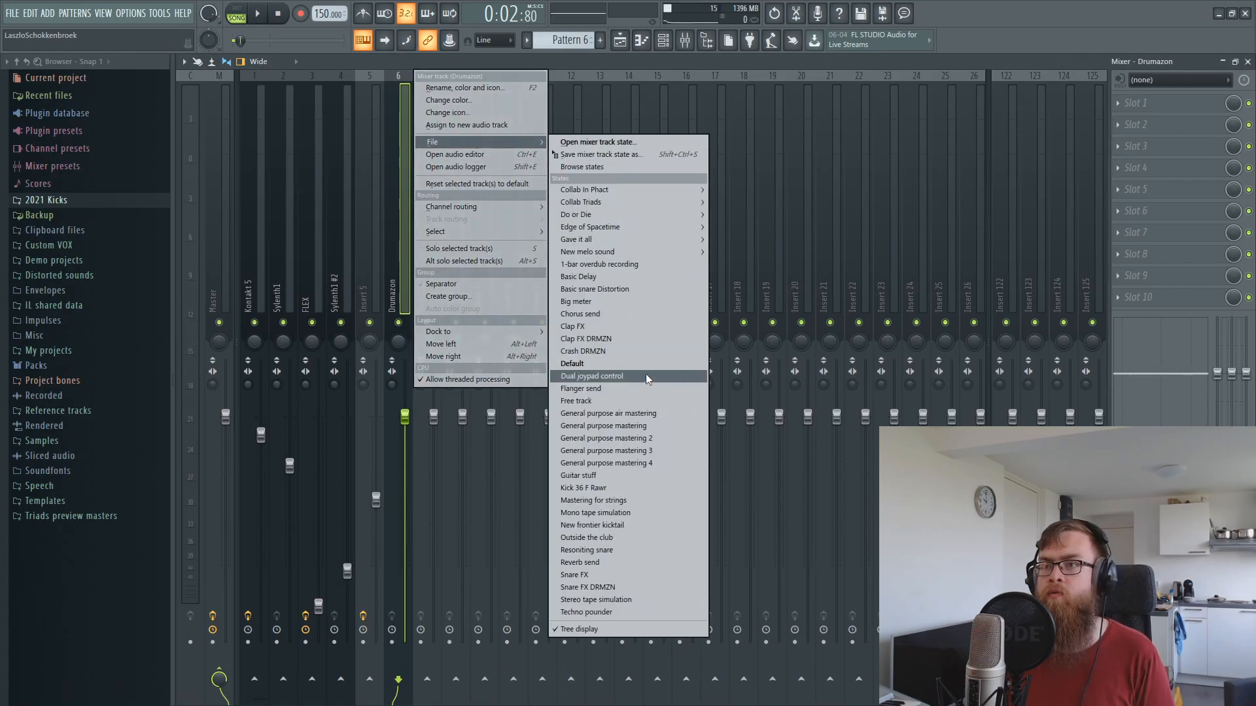
click(653, 338)
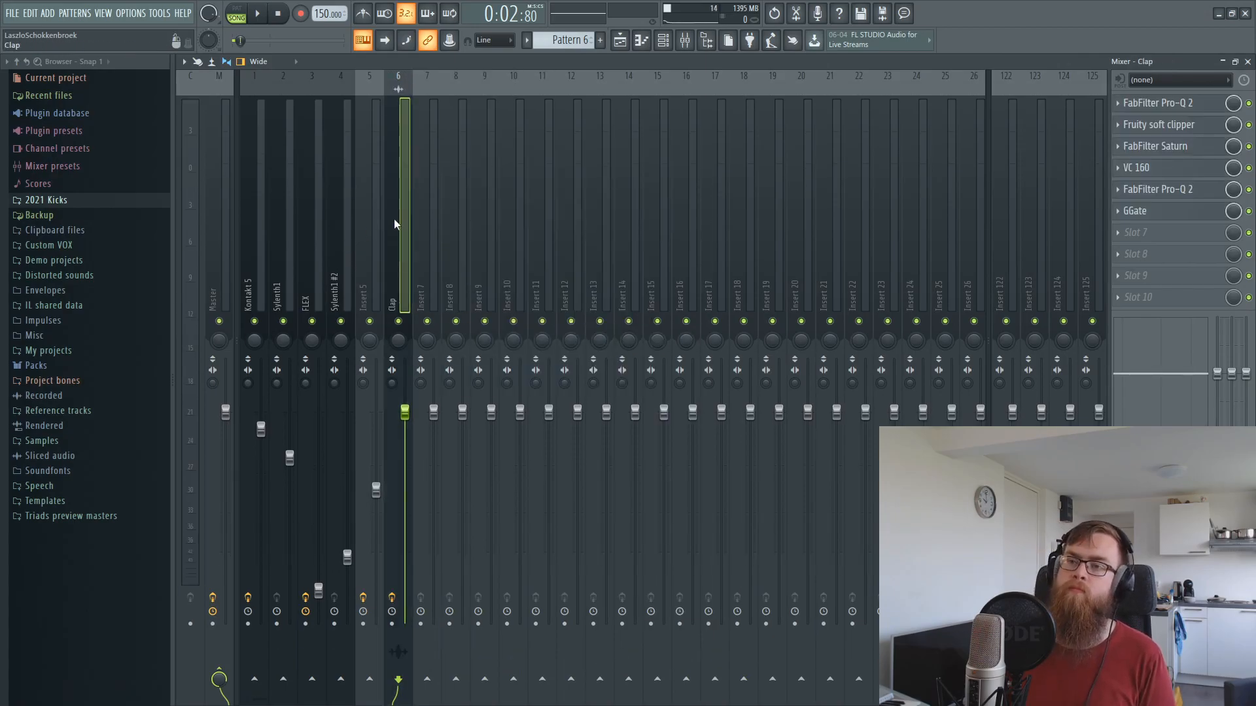
key(space)
key(space)
Keep a single Pattern 6 clip on playlist Track 11 at bar 9, removing extra copies below it, and start playback.
click(620, 41)
shift+drag(562, 307, 585, 383)
right_click(581, 374)
right_click(650, 423)
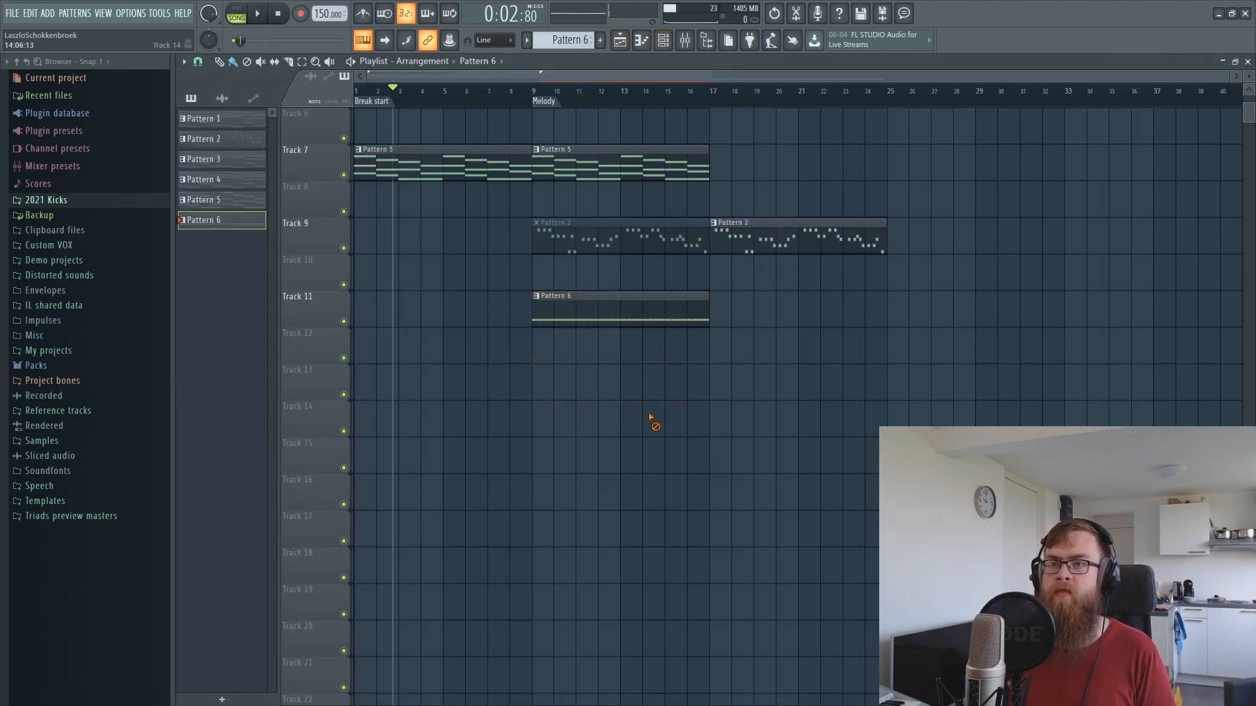
key(space)
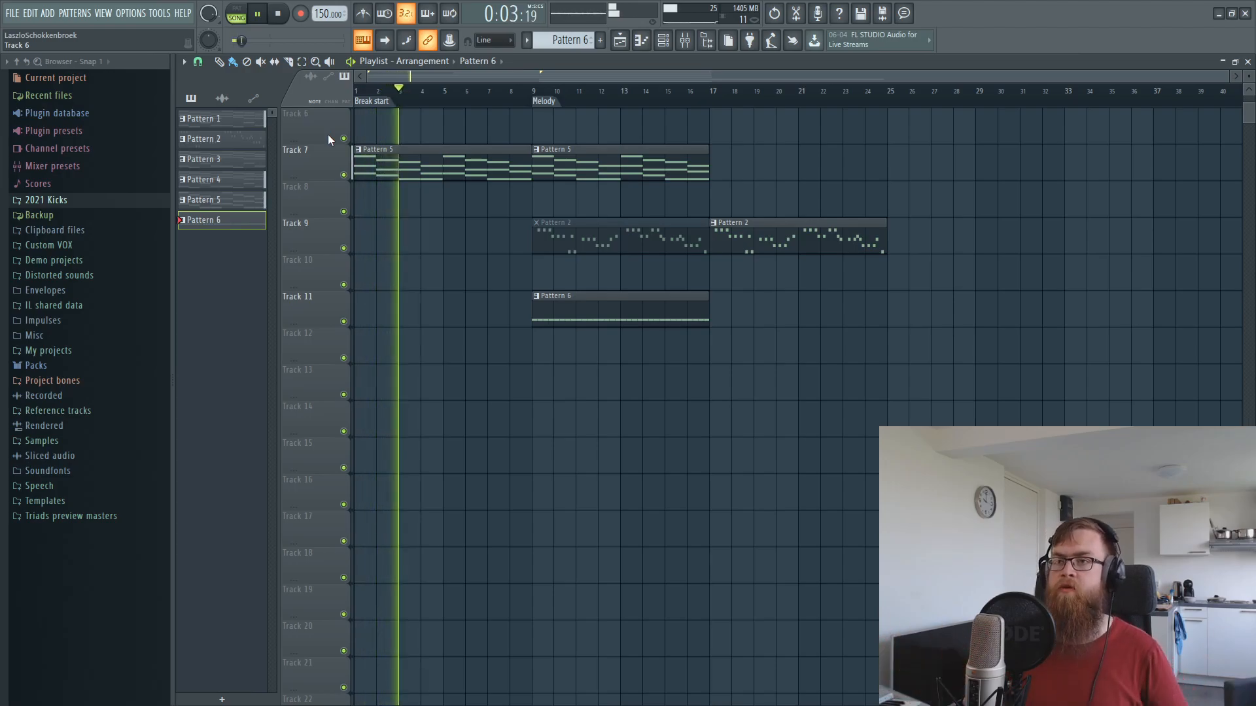
Lower the Clap mixer track's volume to about -9.3 dB and return to the playlist.
scroll(583, 233, up, 5)
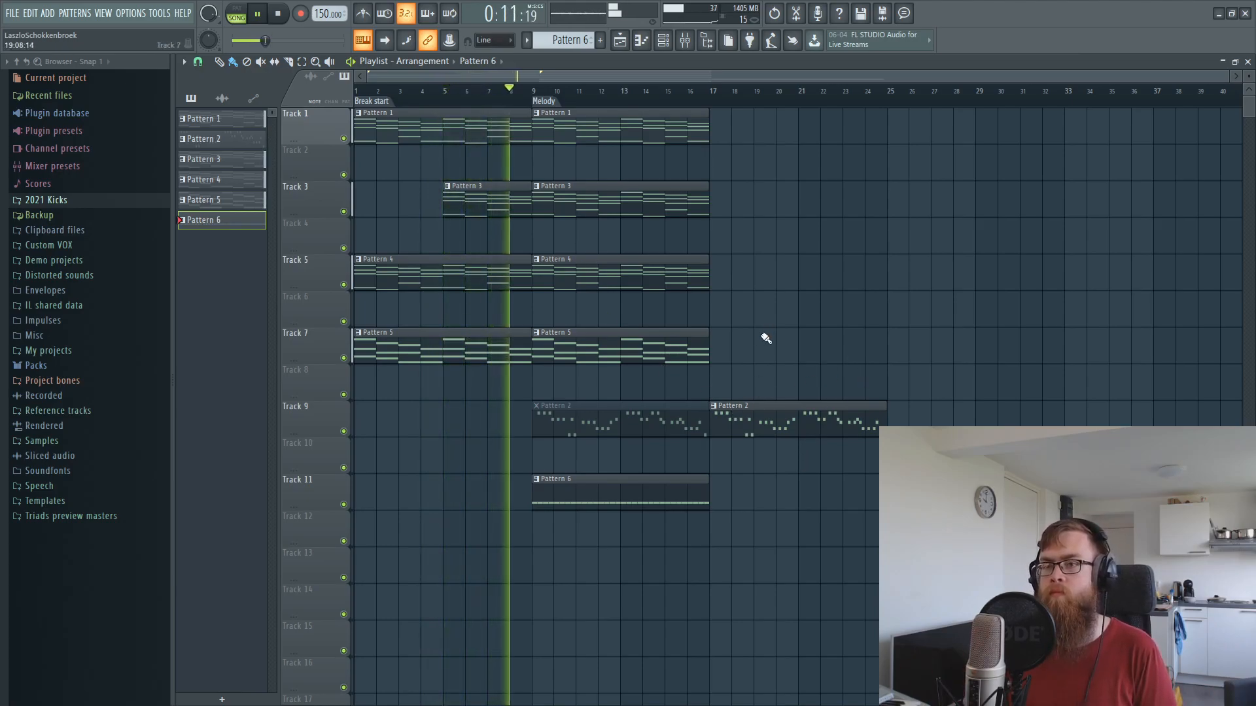
click(685, 40)
drag(405, 411, 405, 491)
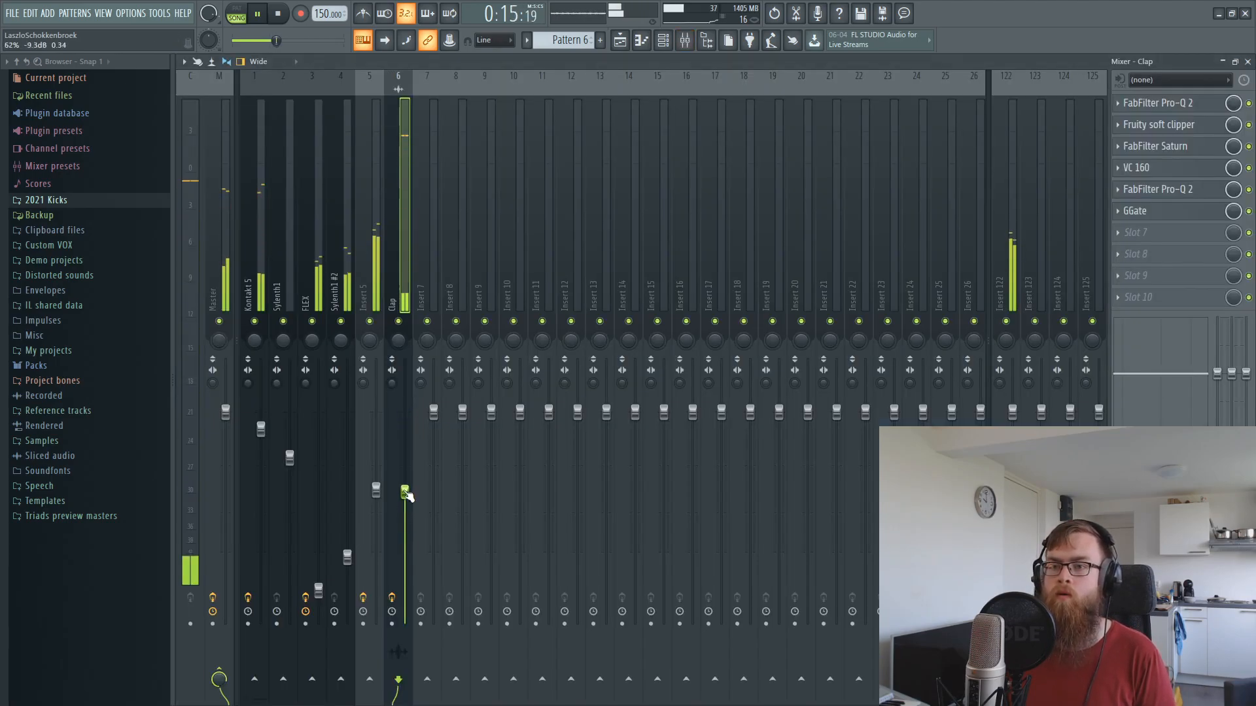
click(619, 39)
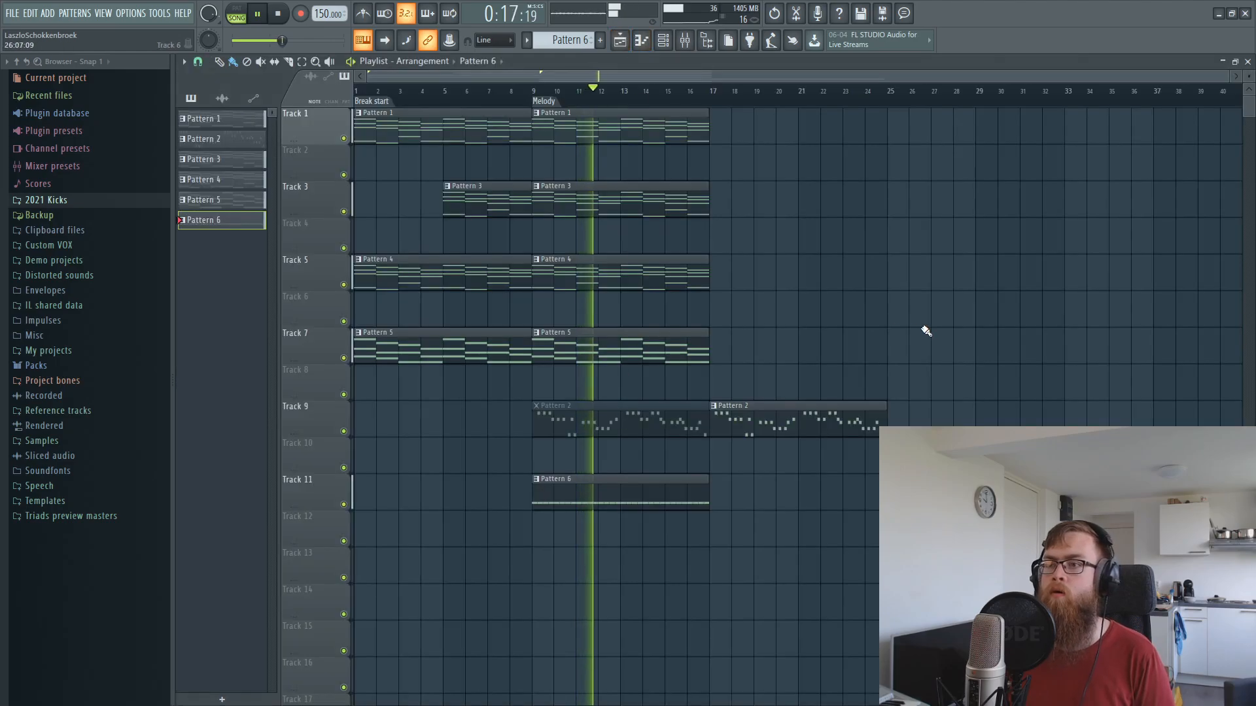
scroll(811, 268, down, 3)
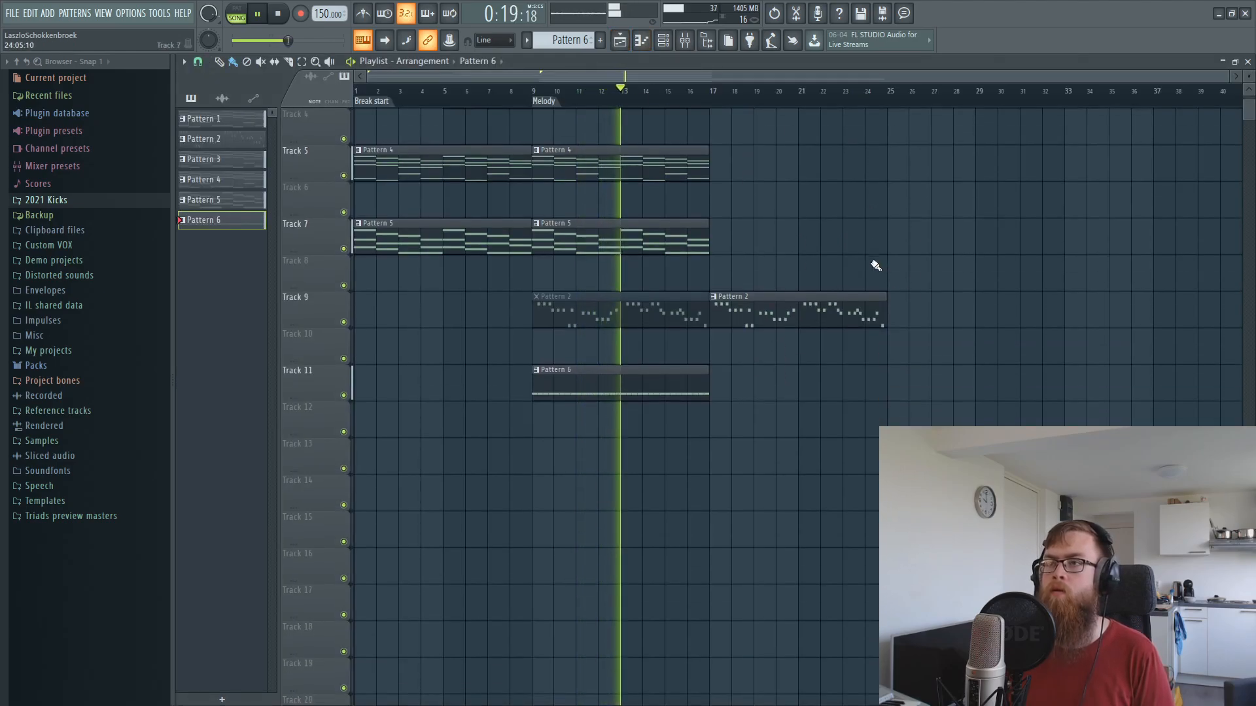
click(663, 41)
click(664, 42)
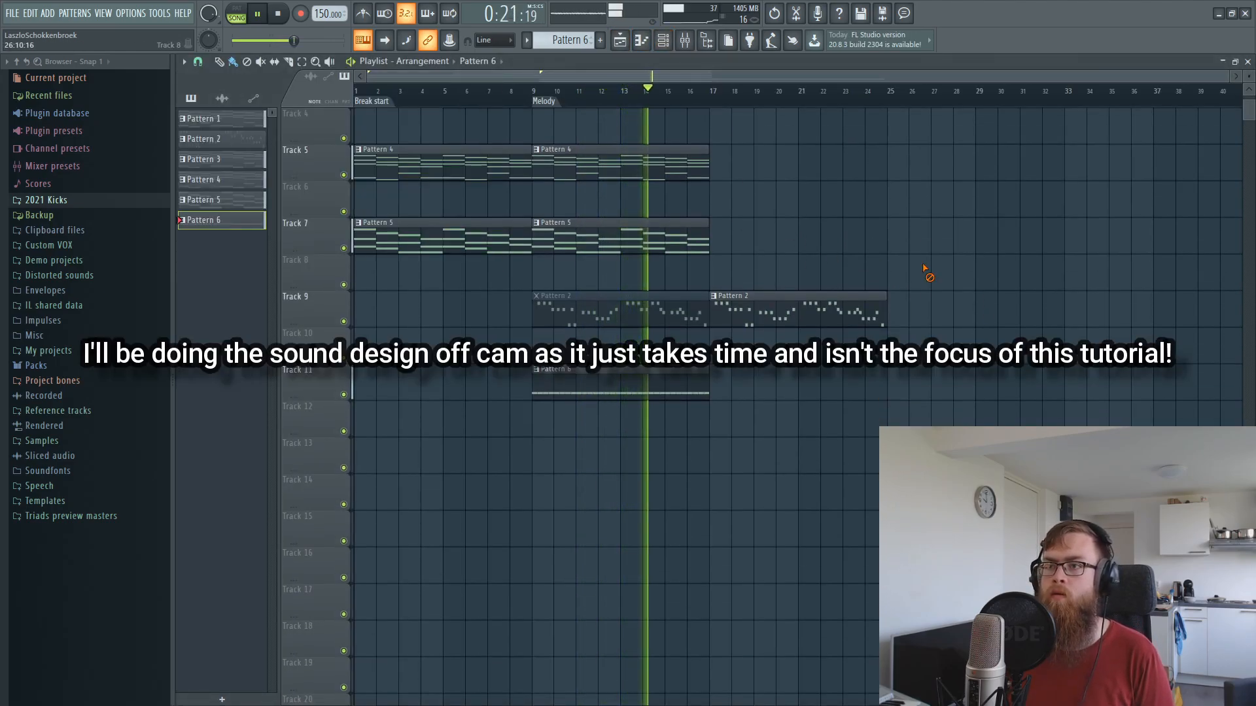
scroll(711, 105, up, 5)
scroll(857, 294, up, 3)
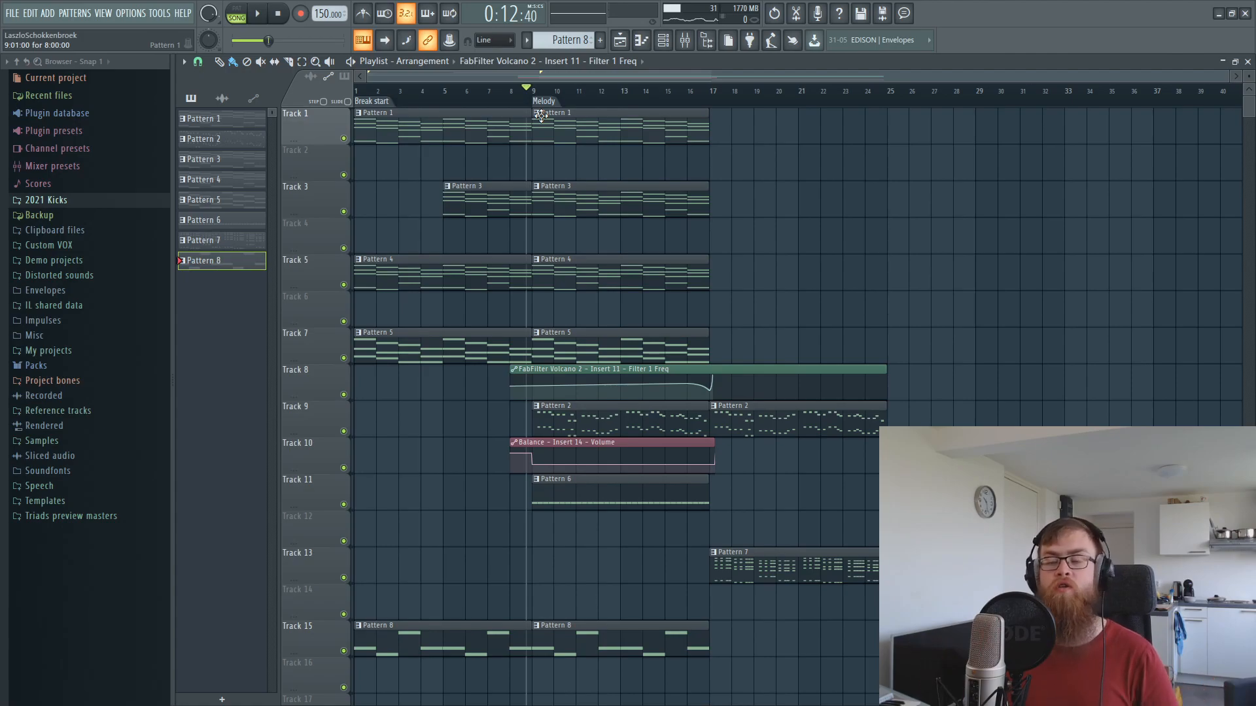
Play the arrangement from just before bar 9, raise the Clap mixer track's volume slightly, and stop playback.
key(space)
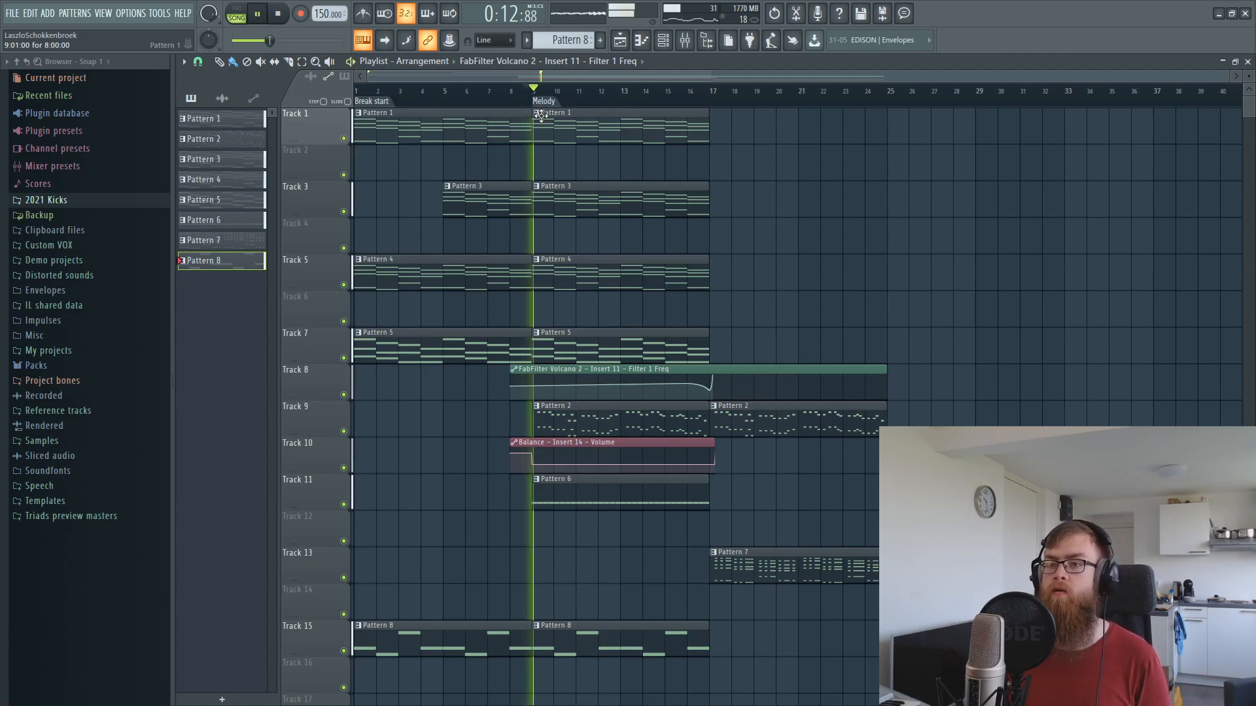
scroll(796, 283, down, 3)
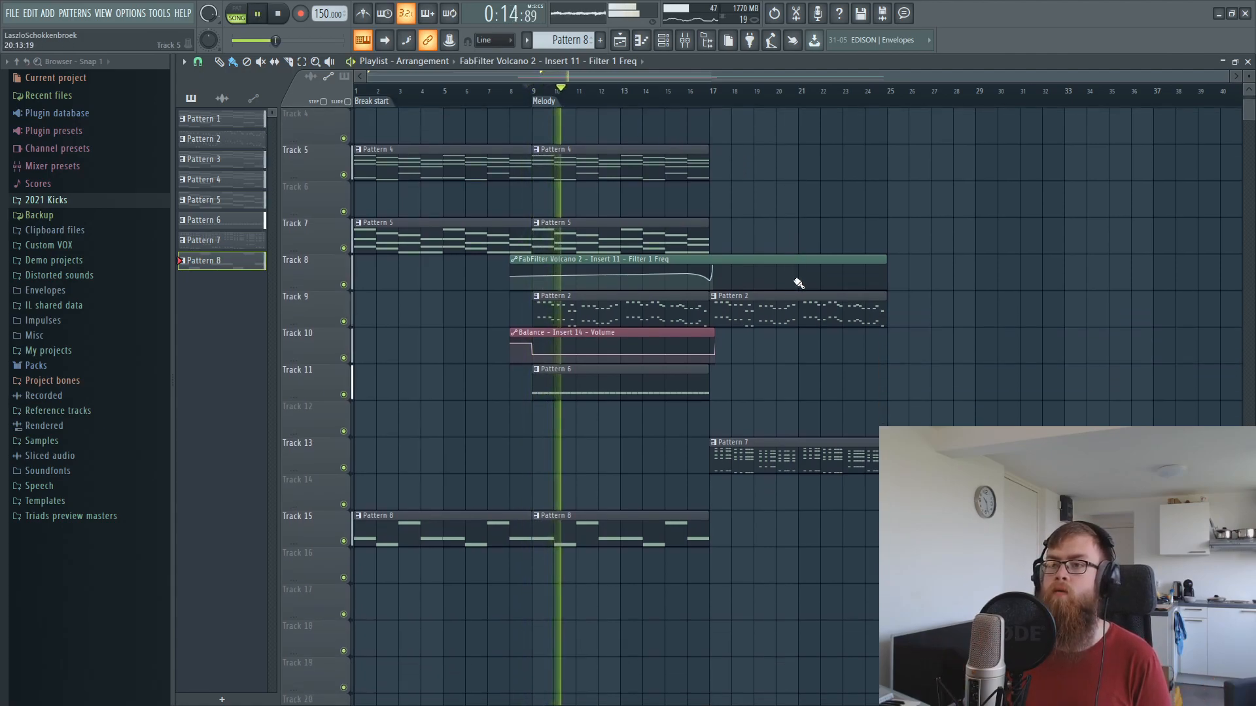
key(F9)
drag(404, 459, 406, 452)
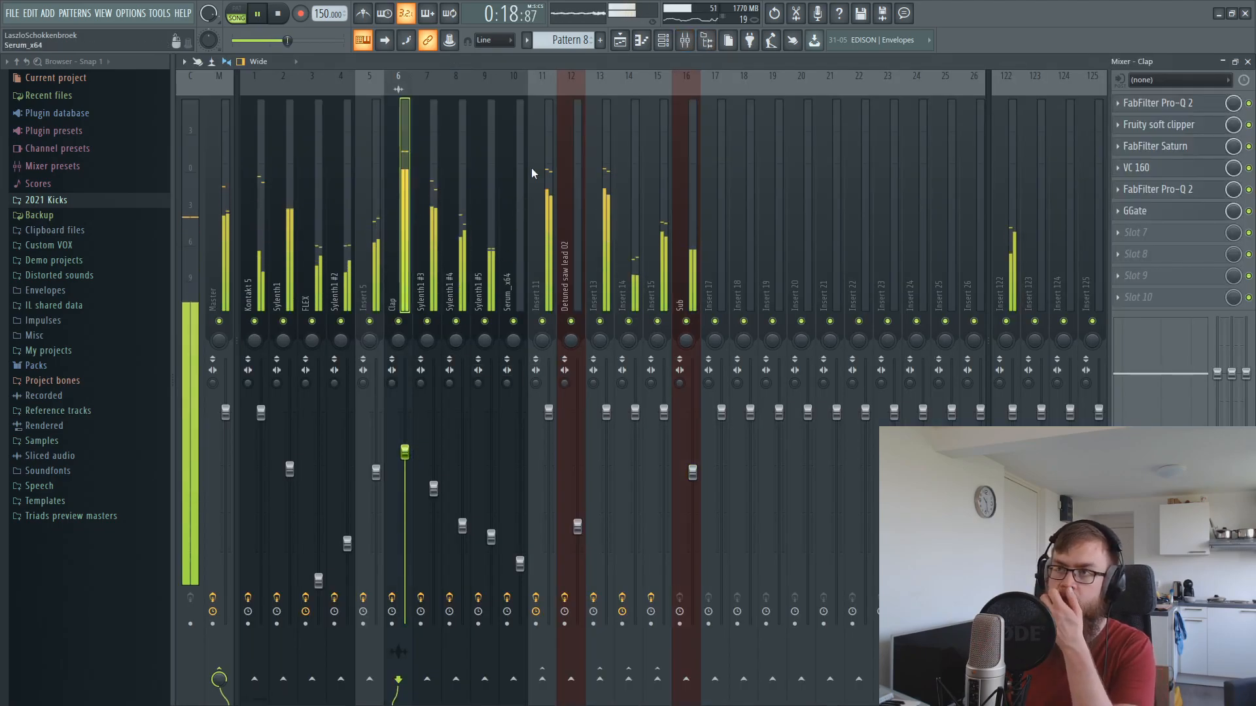
key(F9)
scroll(994, 311, up, 3)
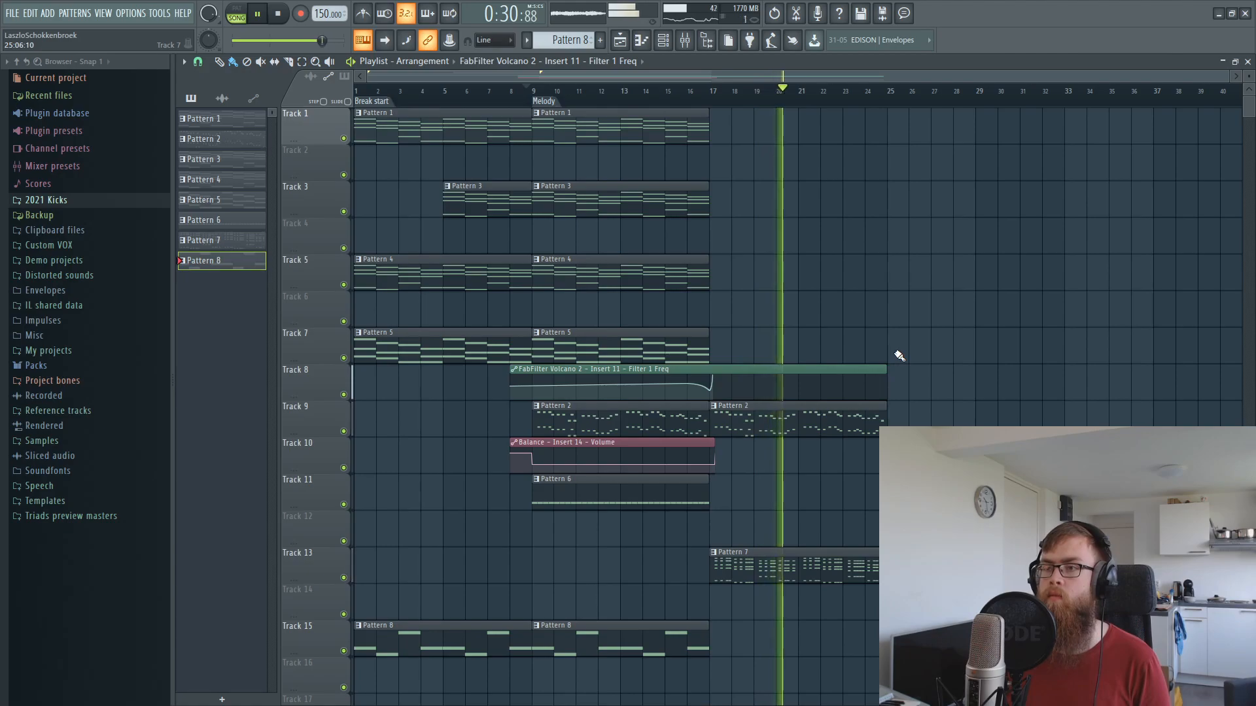
key(space)
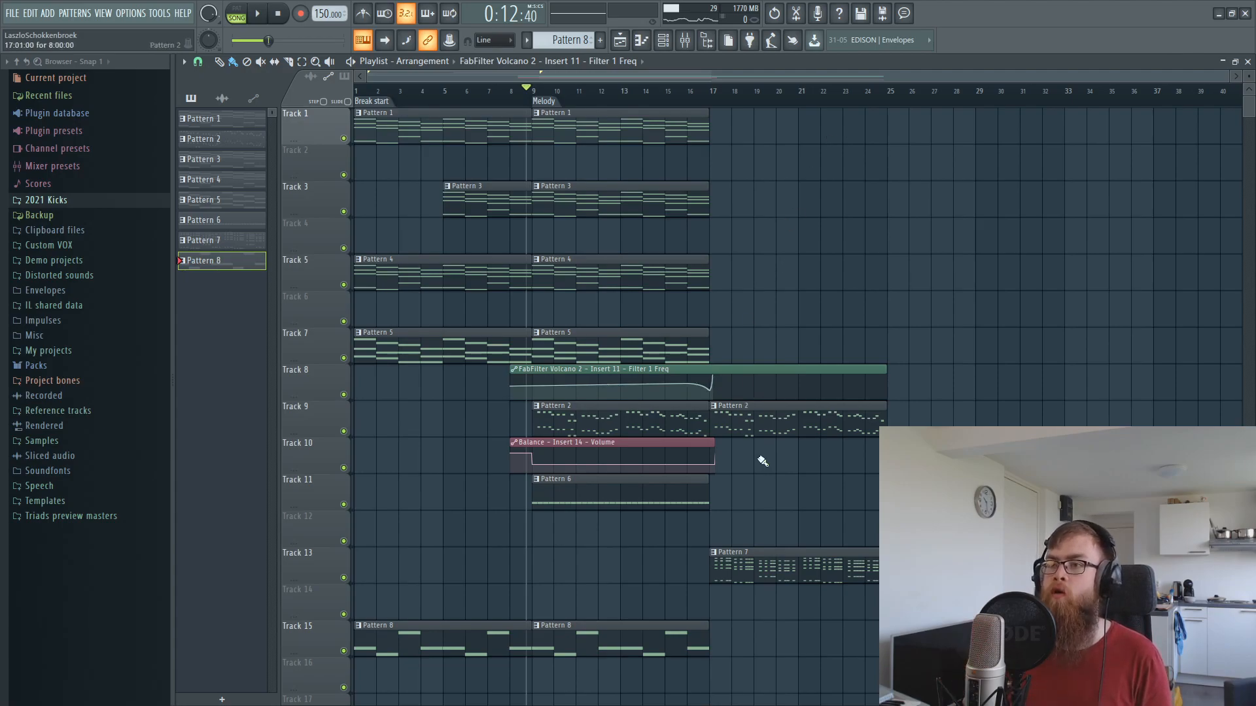
drag(750, 588, 794, 384)
drag(620, 633, 628, 98)
drag(765, 616, 829, 395)
click(806, 341)
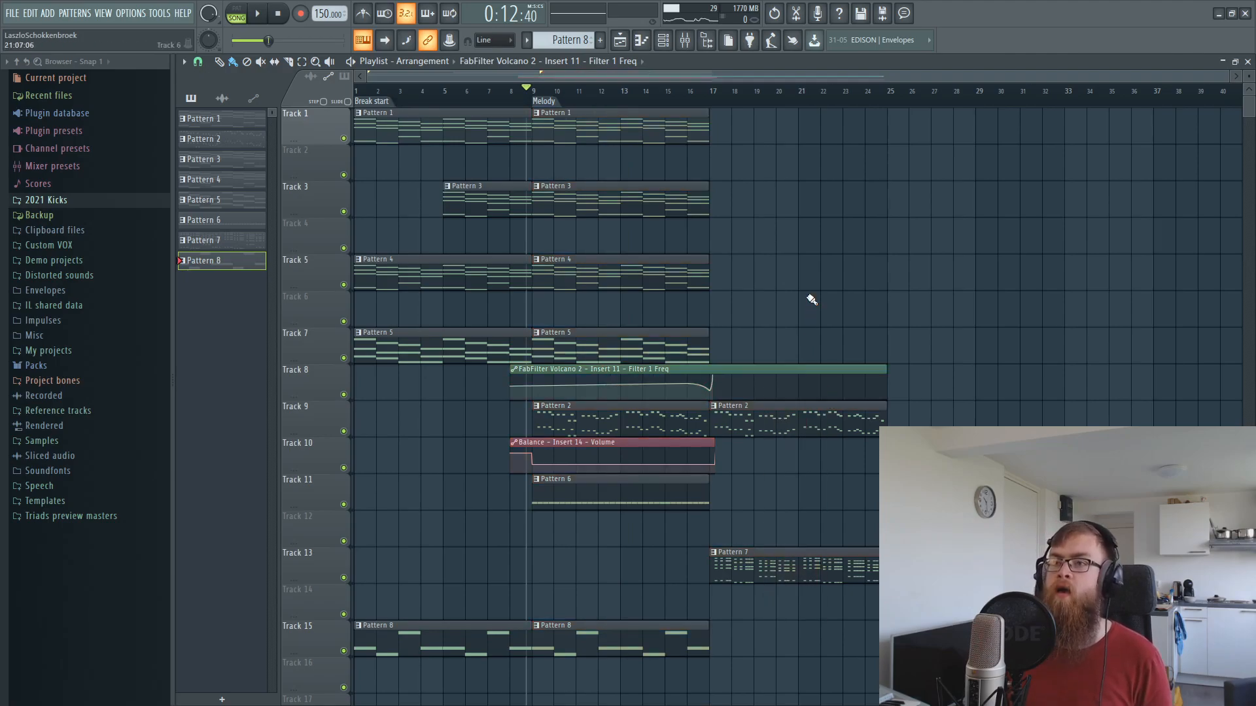
Duplicate the bar 9 clips of Pattern 1, Pattern 4 and Pattern 5 to bar 17 on their own playlist tracks.
drag(624, 134, 802, 128)
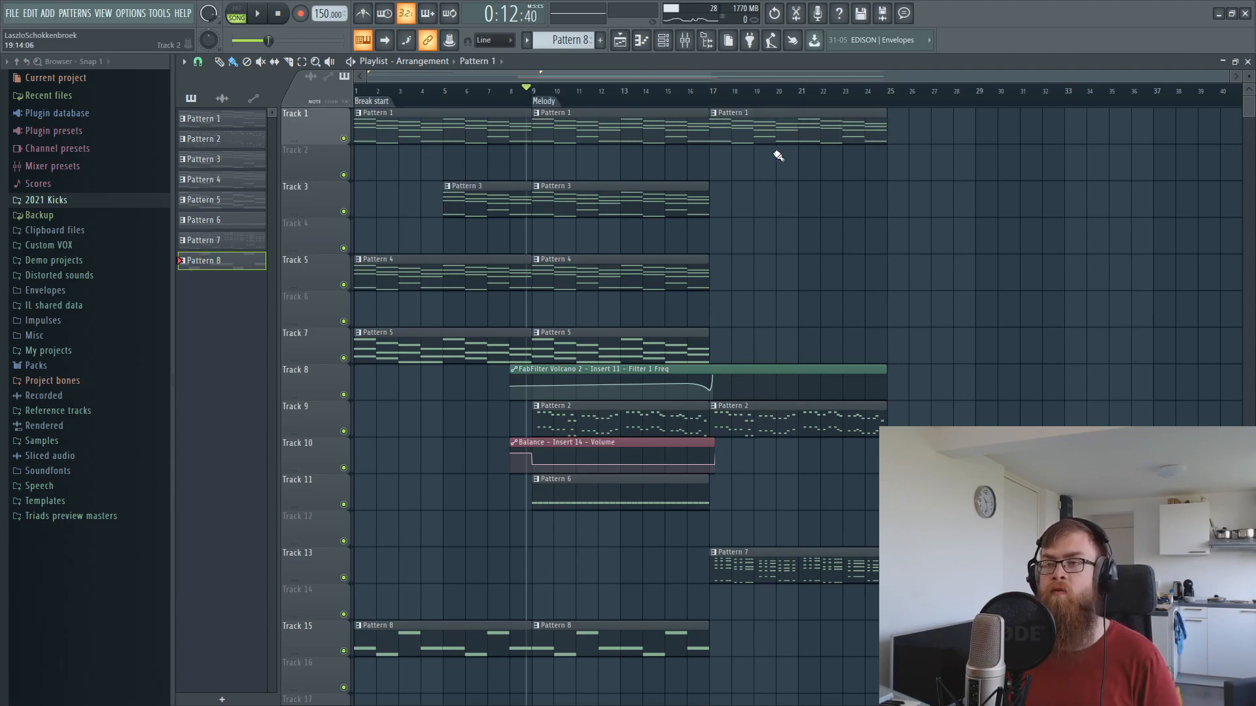
scroll(714, 190, up, 3)
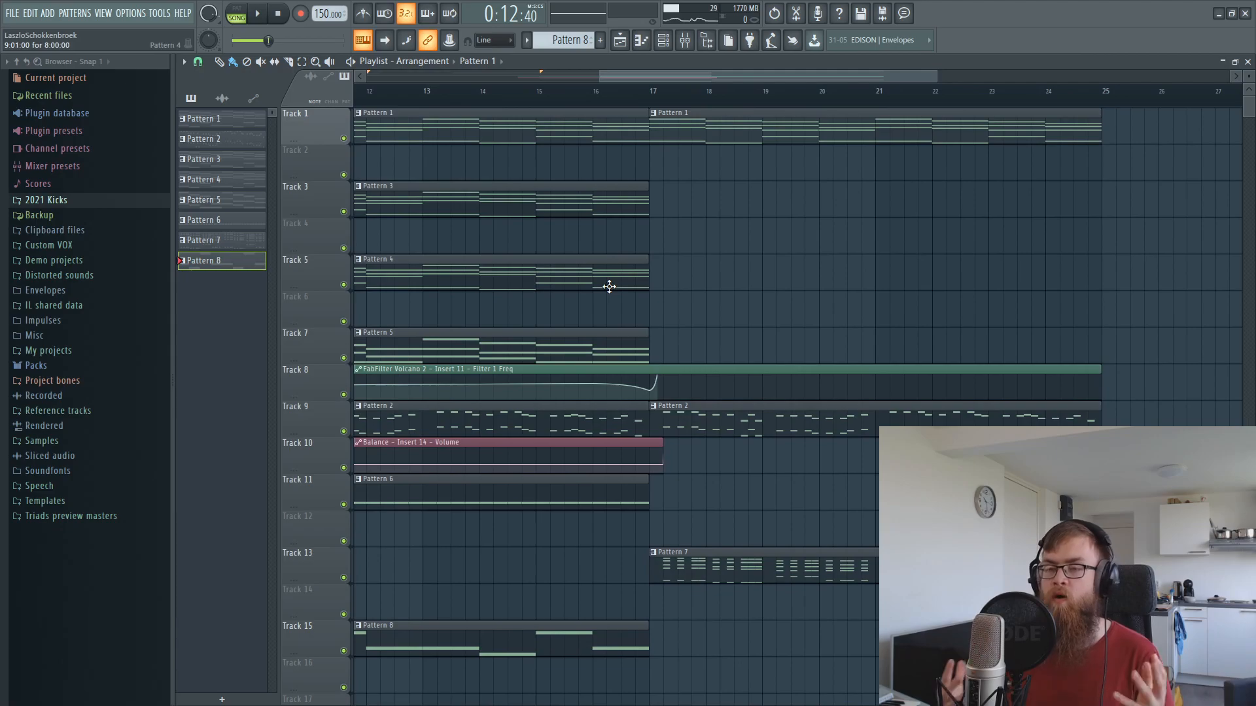
scroll(629, 182, down, 4)
drag(576, 262, 764, 267)
drag(712, 146, 714, 111)
drag(710, 216, 701, 329)
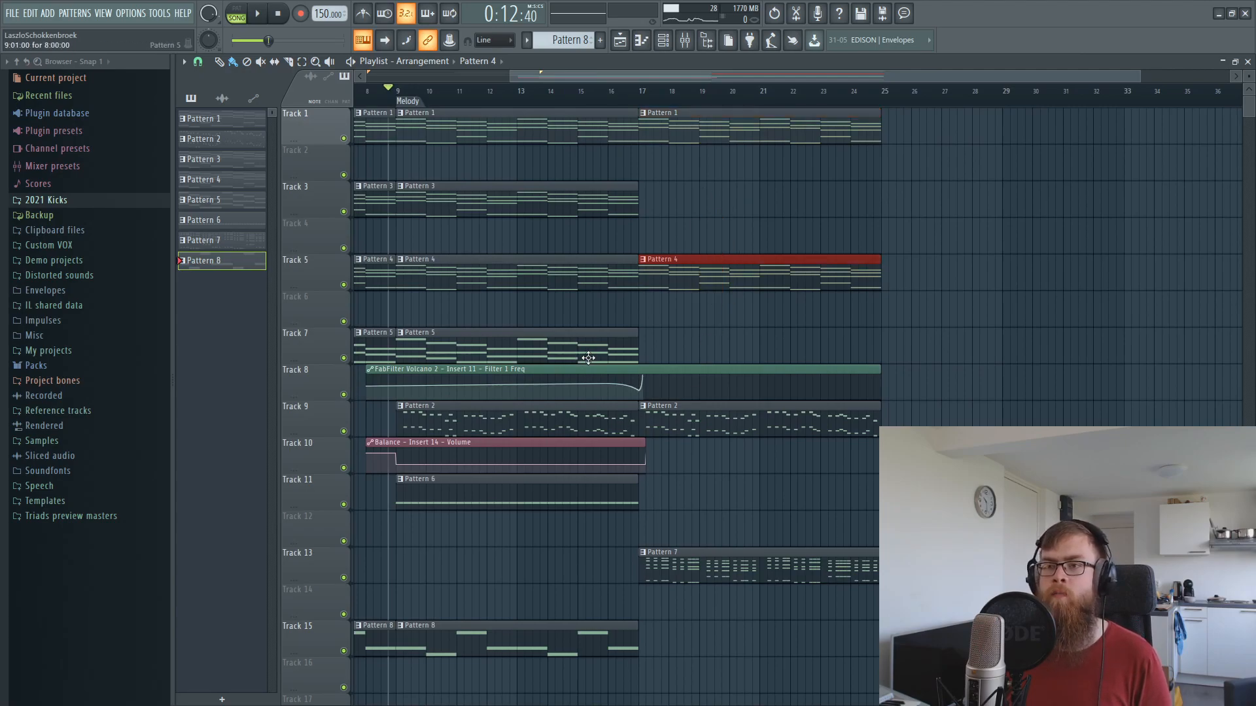
drag(565, 357, 809, 346)
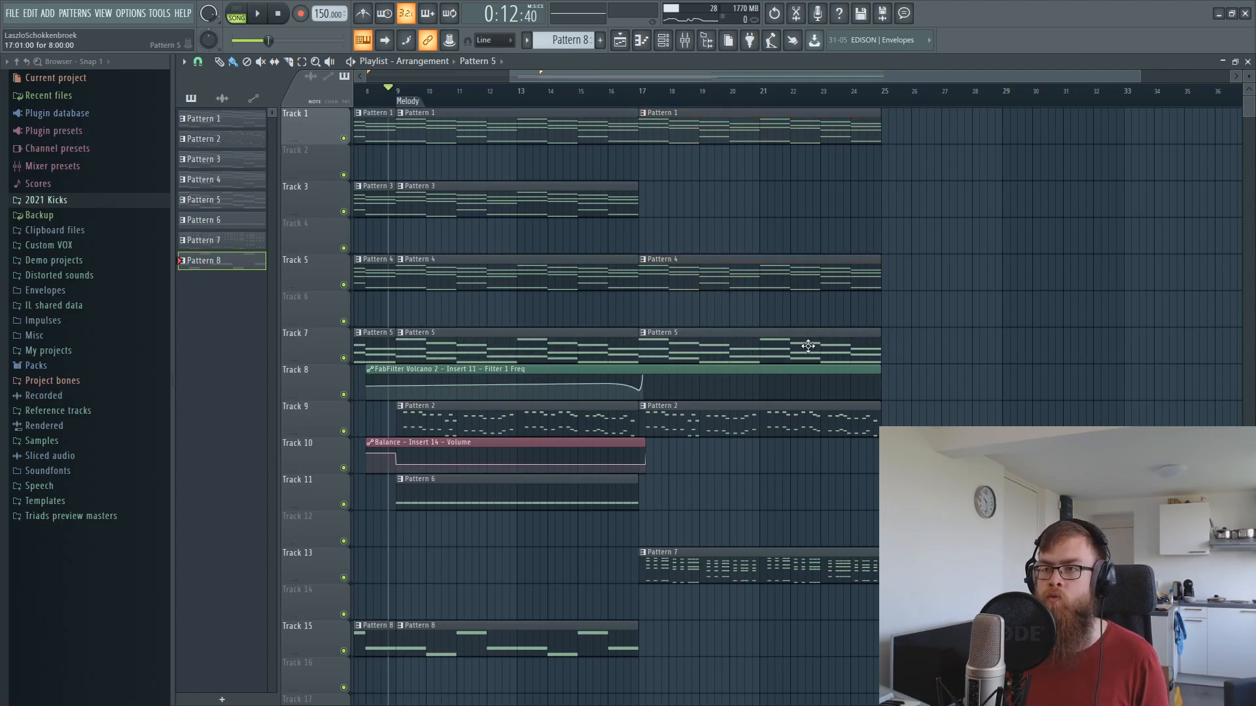
Play the arrangement from just before bar 17 to listen to the extended melody section.
scroll(793, 399, down, 4)
scroll(638, 111, down, 2)
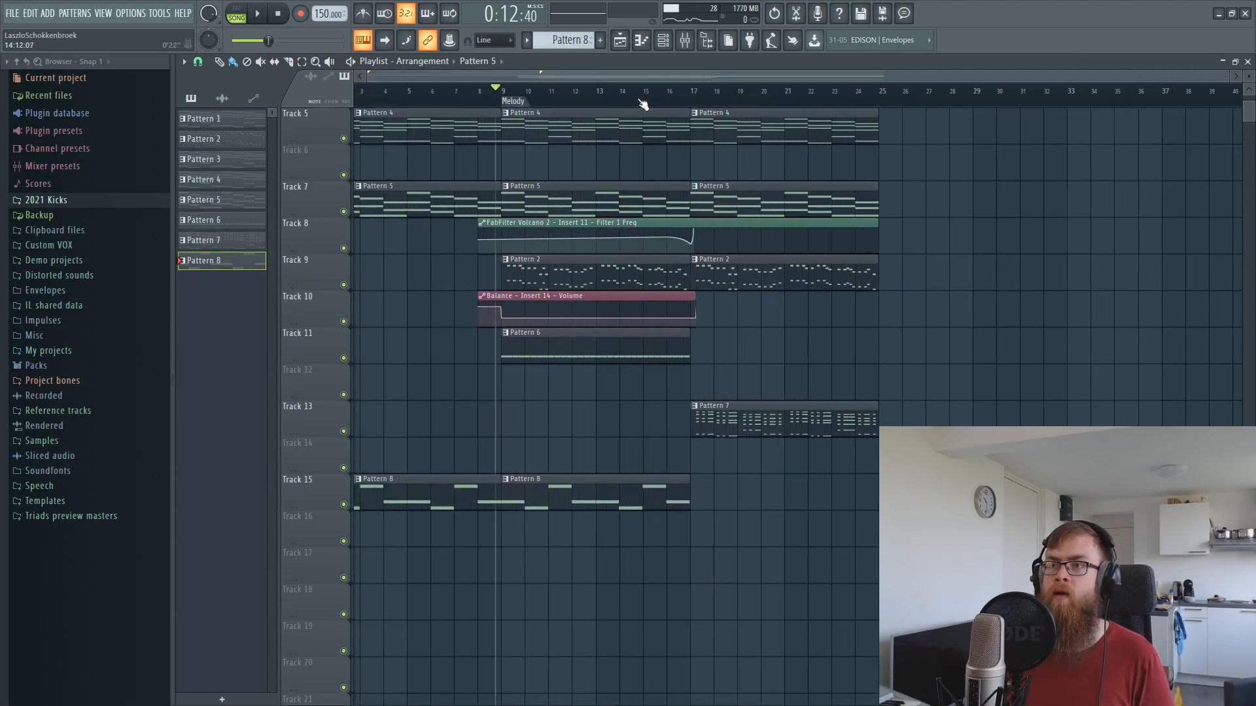
scroll(717, 135, up, 4)
click(705, 104)
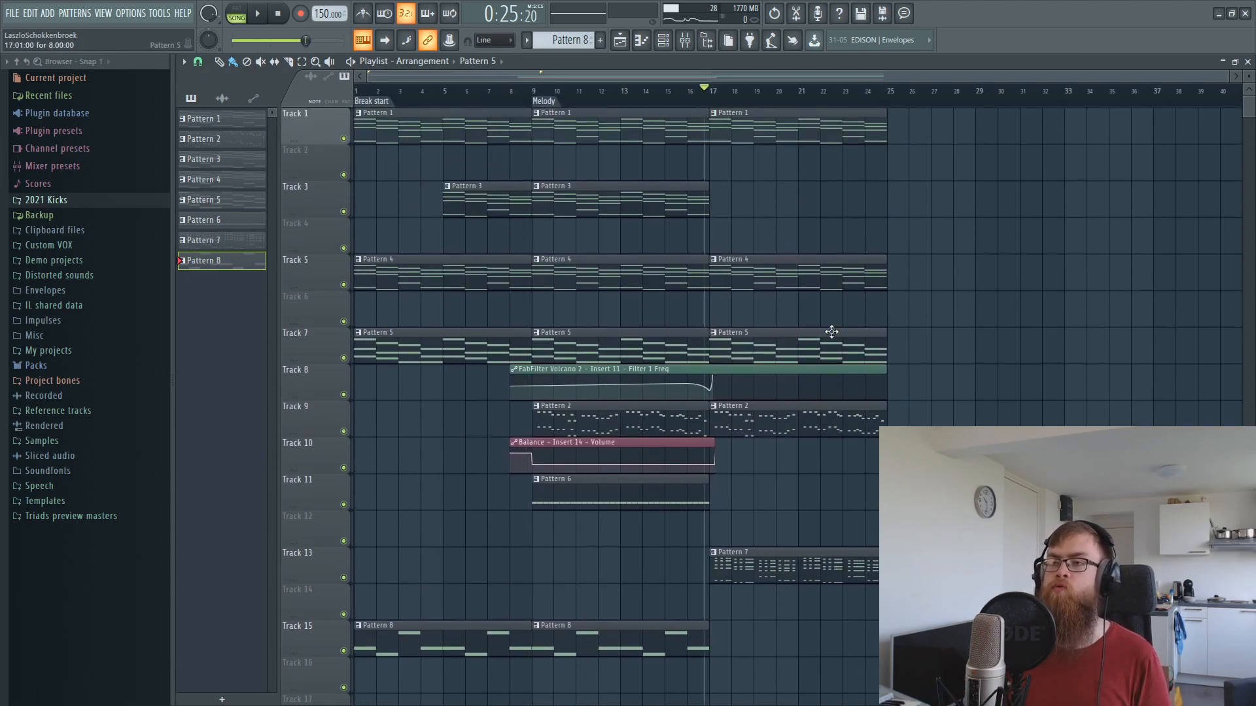
key(space)
scroll(826, 98, up, 1)
scroll(826, 98, up, 1)
scroll(1000, 210, down, 3)
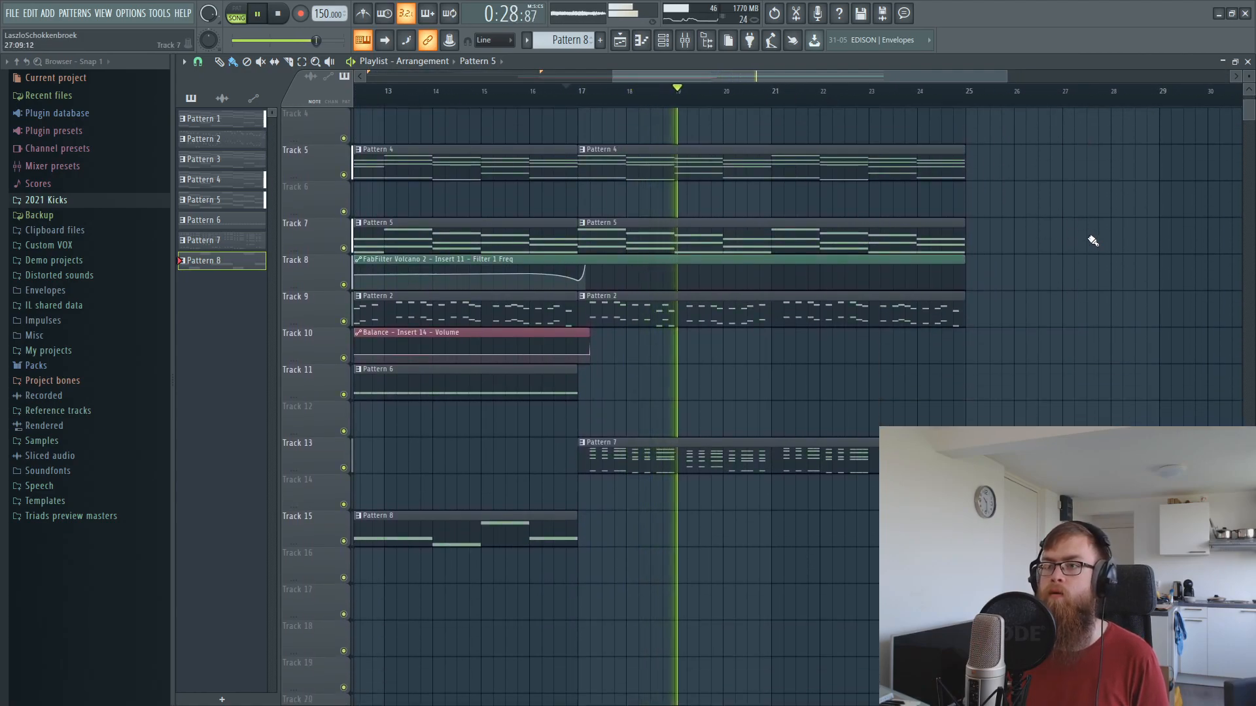
Select the Sylenth1, Sylenth1 #3 to #5, Serum_x64 and Detuned saw lead 02 mixer tracks and raise them together slightly, the saw lead to about -19.9 dB.
key(F9)
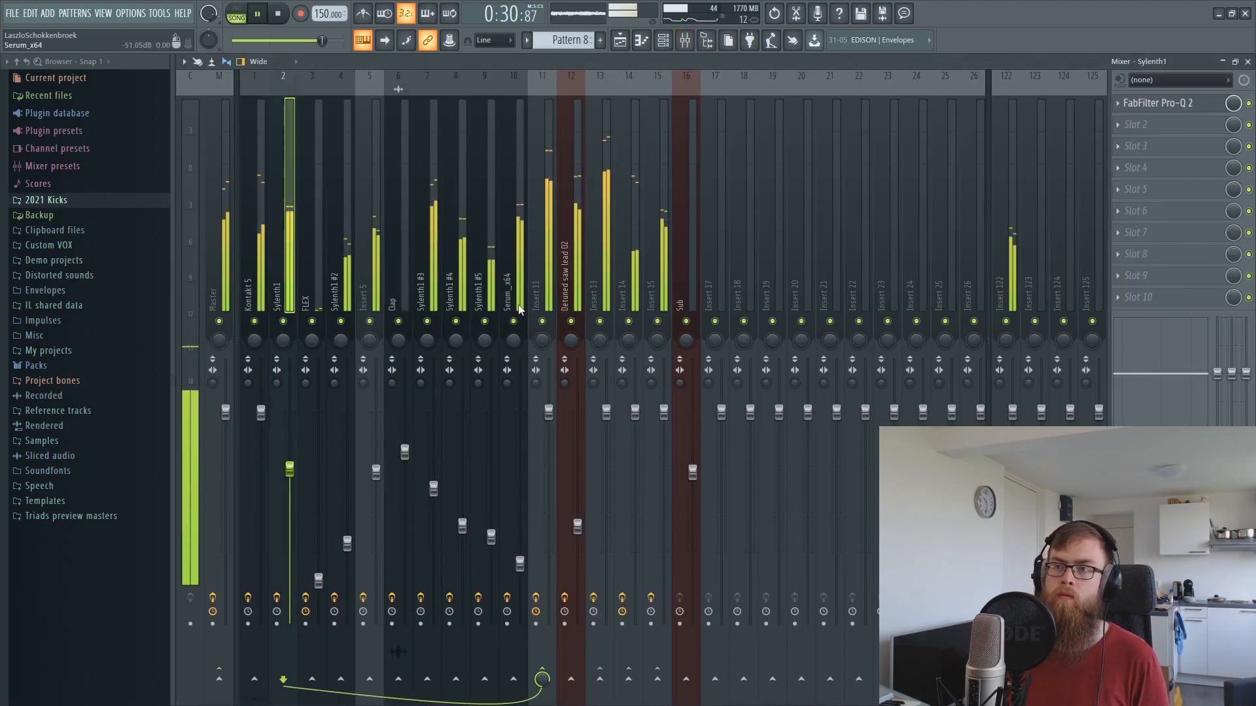
ctrl+click(427, 287)
ctrl+click(456, 287)
ctrl+click(484, 288)
ctrl+click(513, 288)
ctrl+click(570, 298)
drag(577, 527, 577, 525)
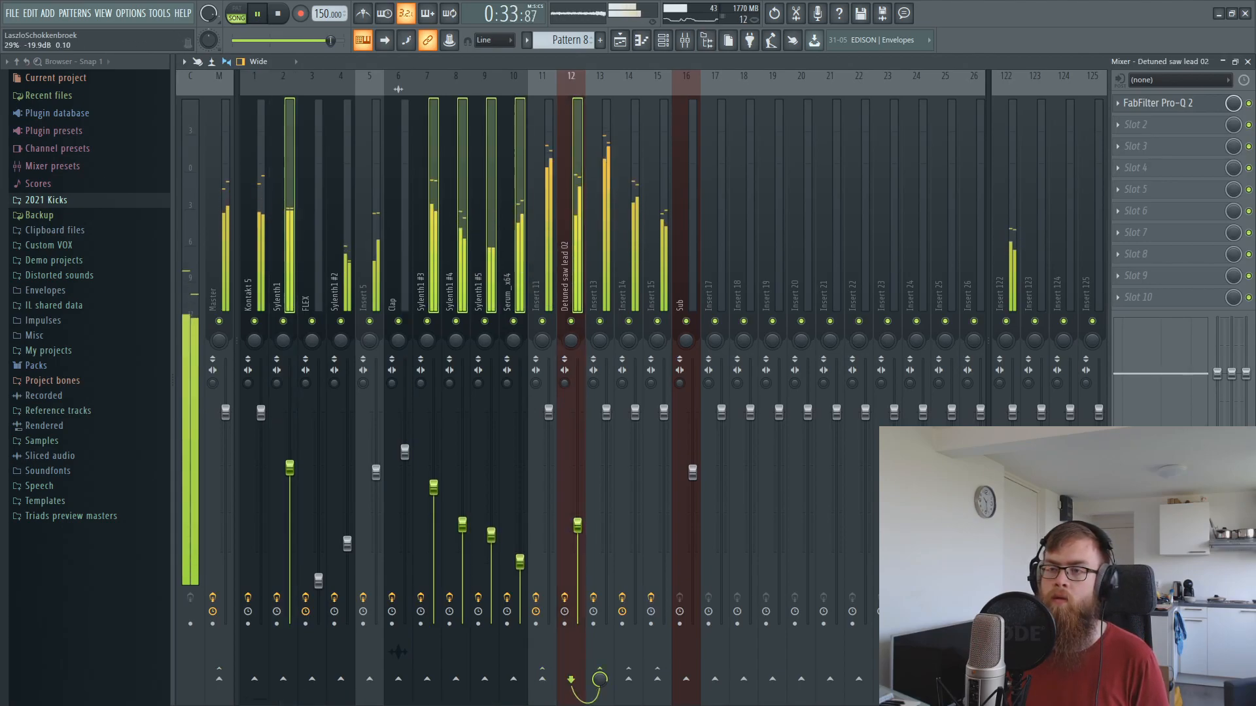
Listen to the rest of the bar 17 section in the playlist and stop playback.
click(617, 48)
scroll(821, 121, up, 1)
scroll(841, 90, down, 2)
scroll(915, 295, down, 1)
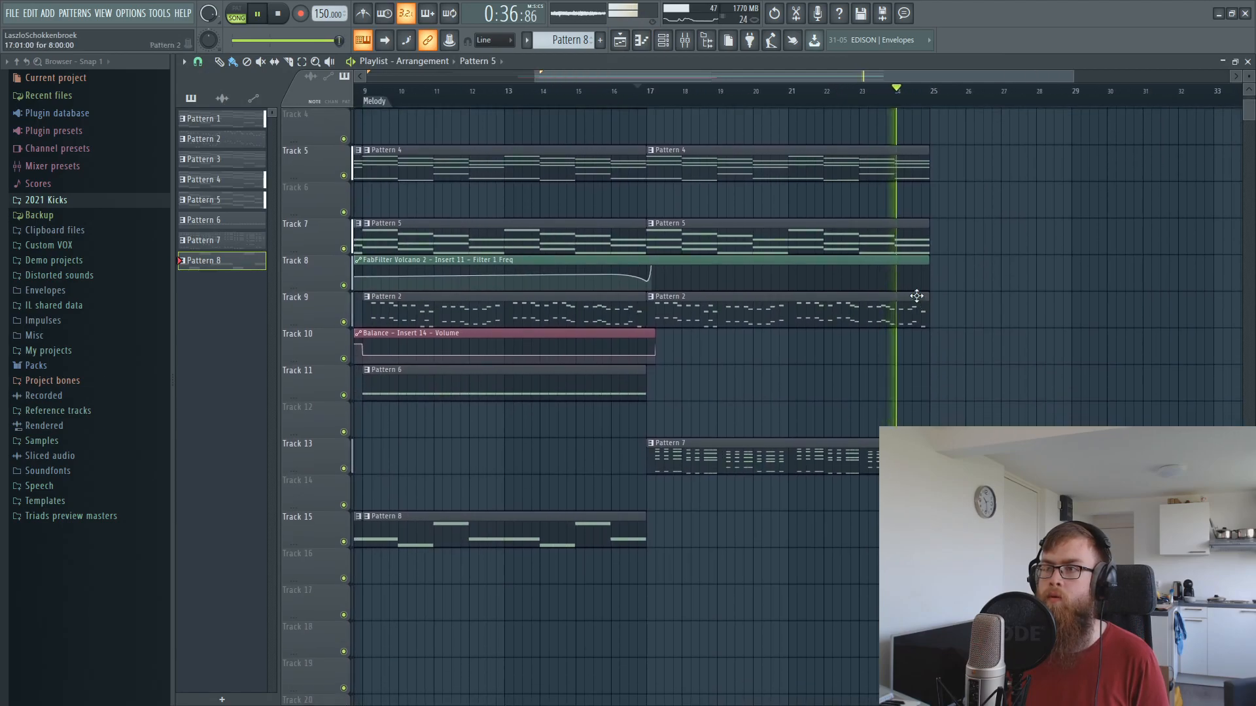
key(space)
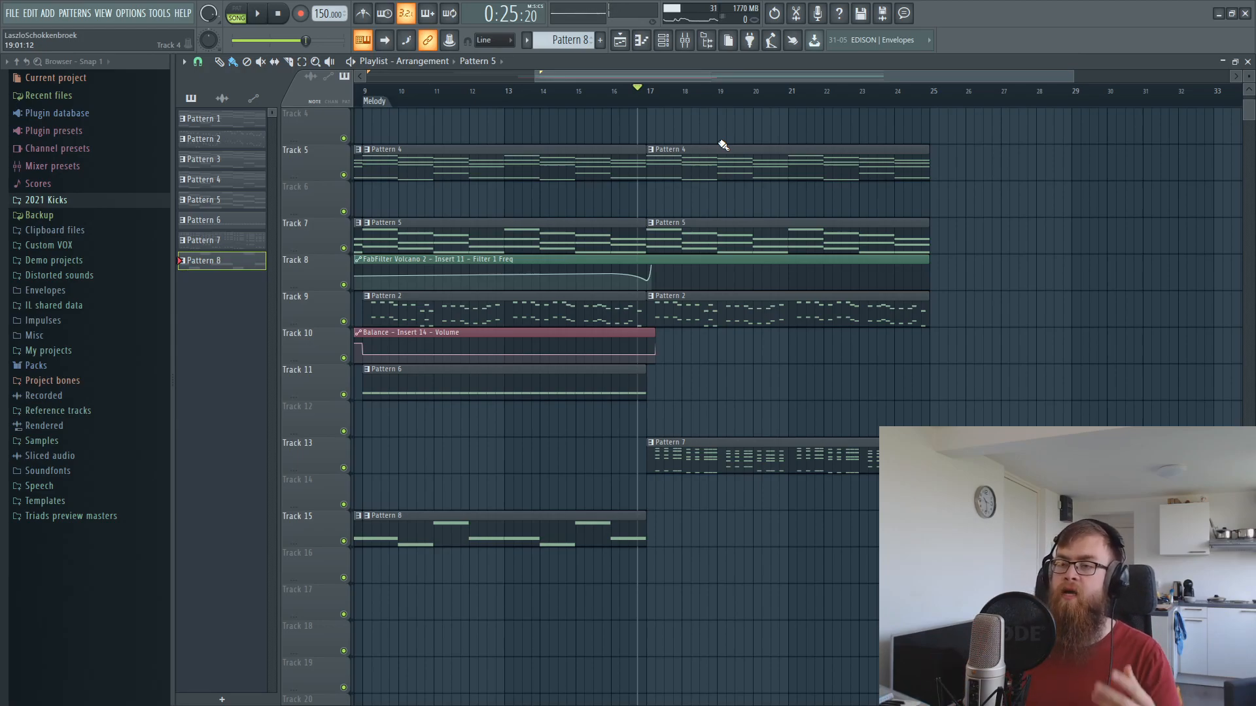
Add a new Sylenth1 instrument channel to the project.
scroll(754, 283, down, 3)
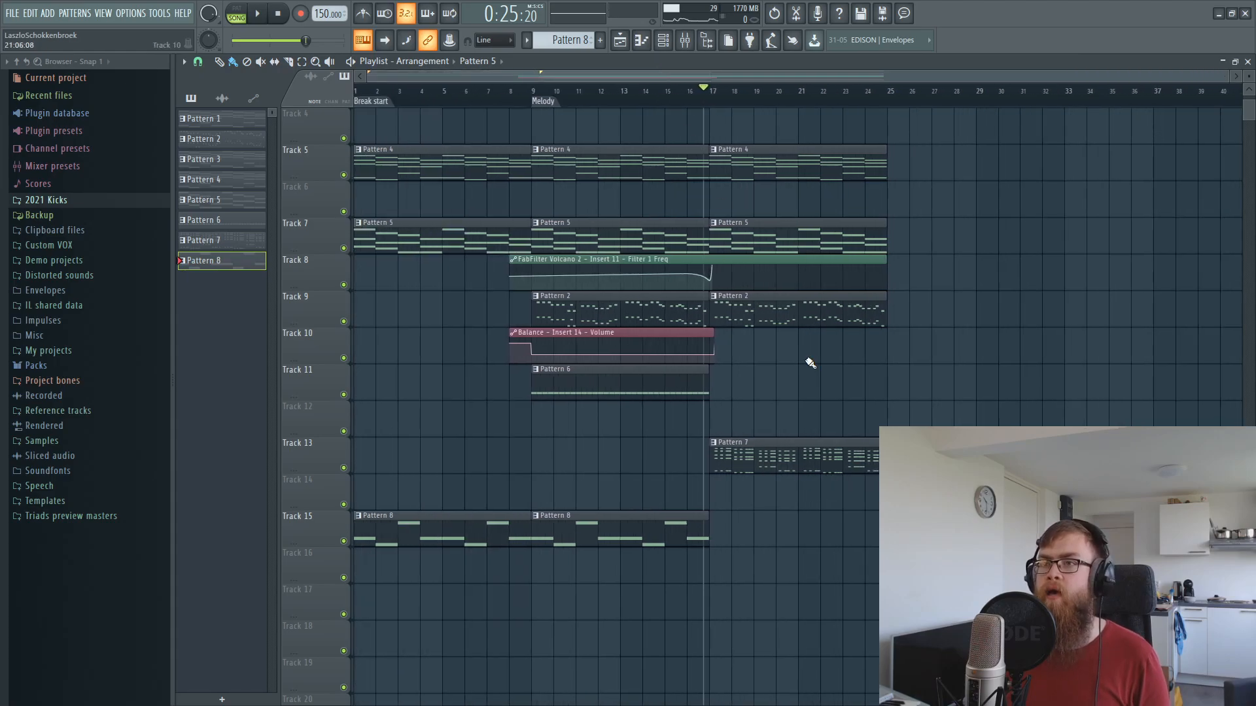
scroll(754, 283, down, 4)
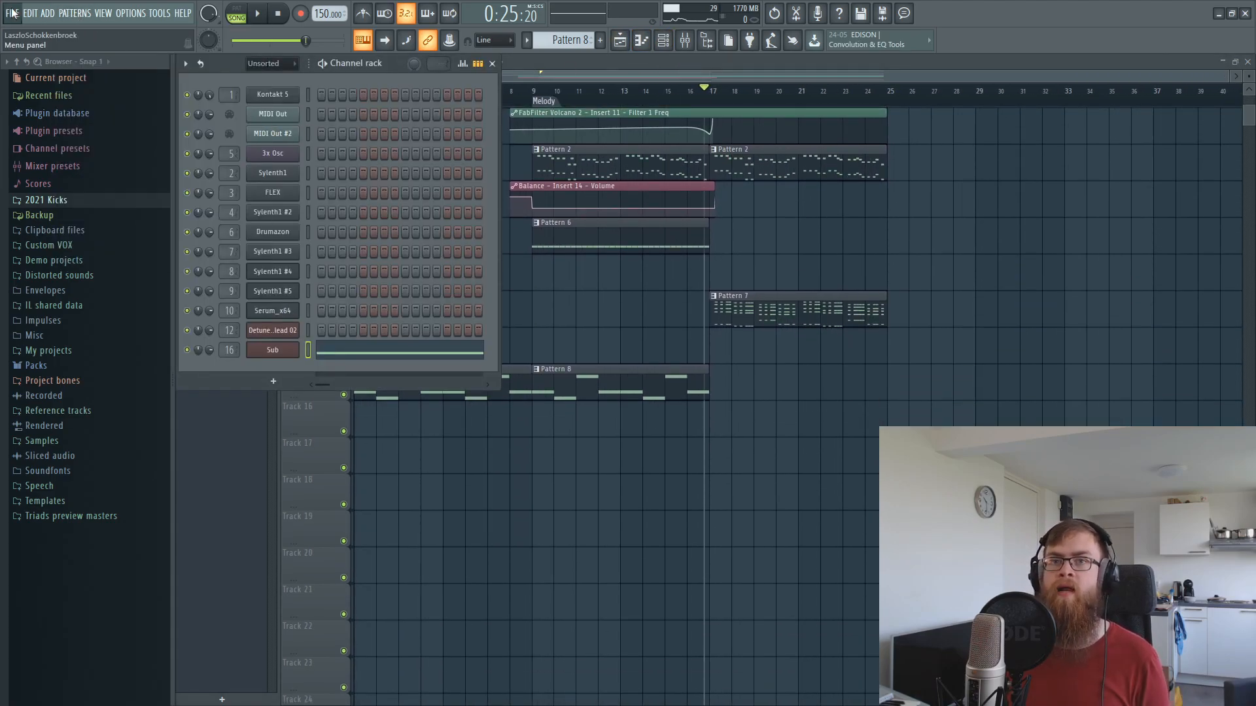
click(33, 13)
mouse_move(47, 13)
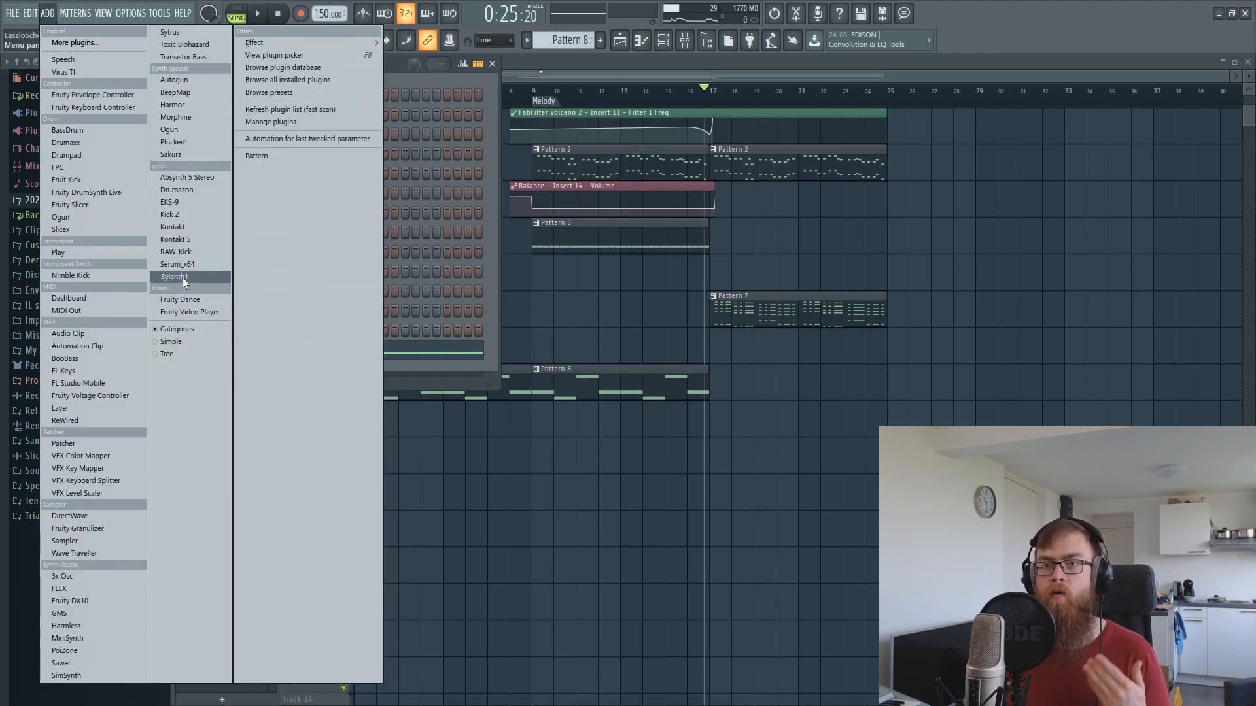
click(183, 277)
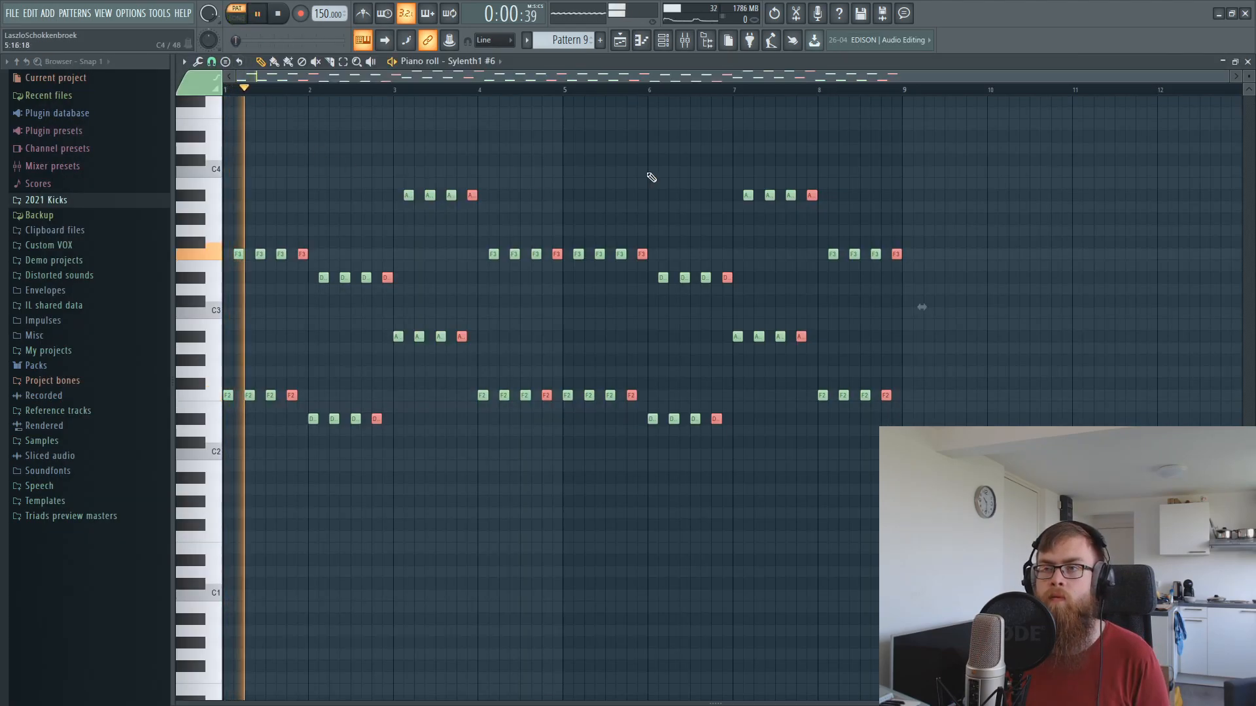
Audition Pattern 9 and examine the oscillator and filter settings of the Sylenth1 #6 channel.
key(space)
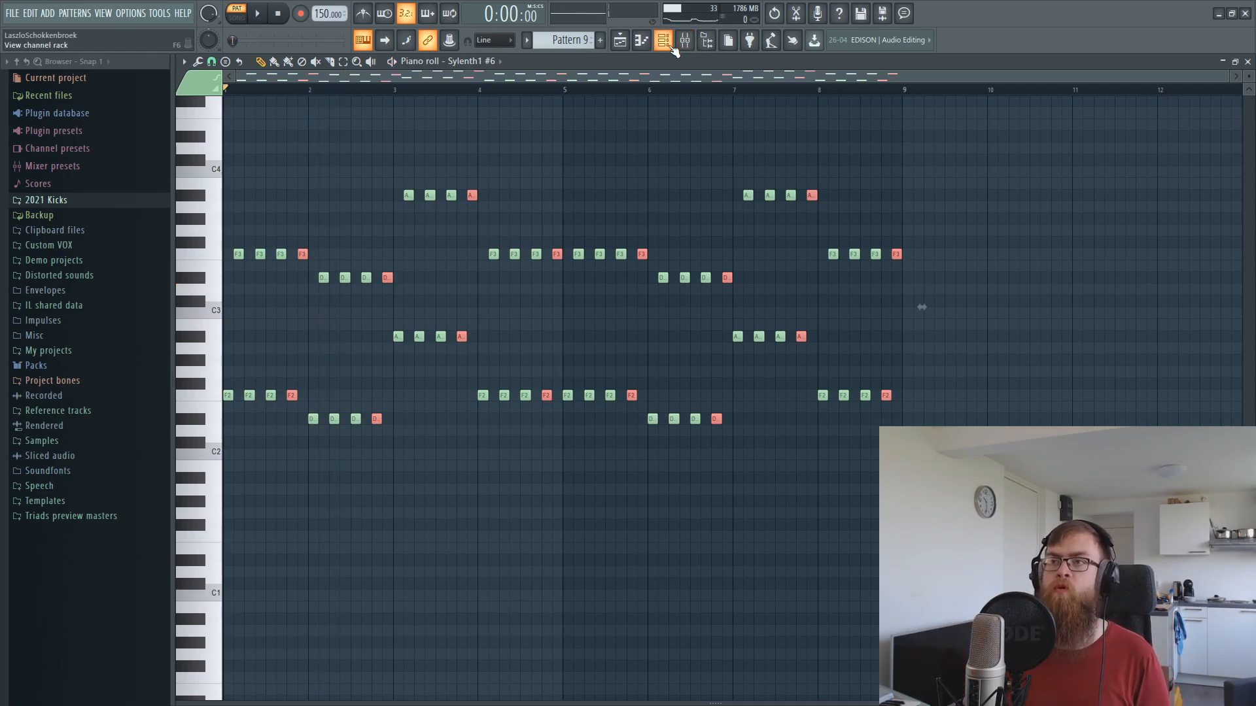
click(669, 44)
key(space)
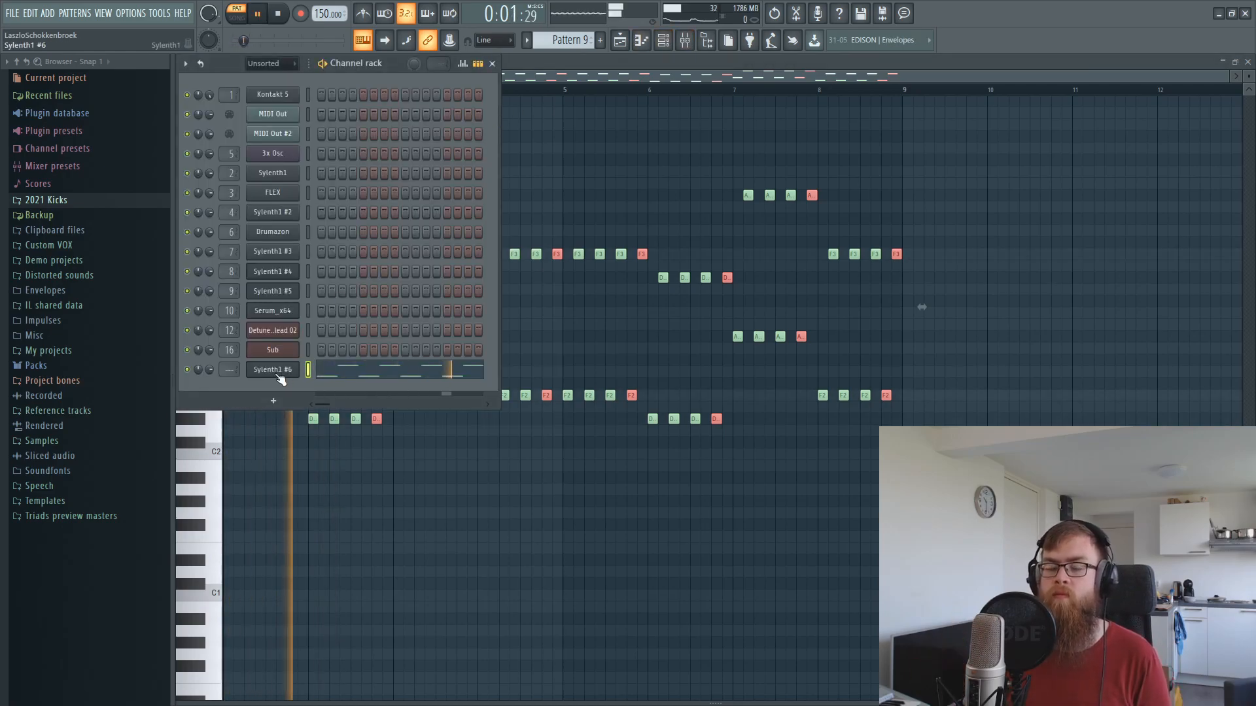
key(space)
click(279, 372)
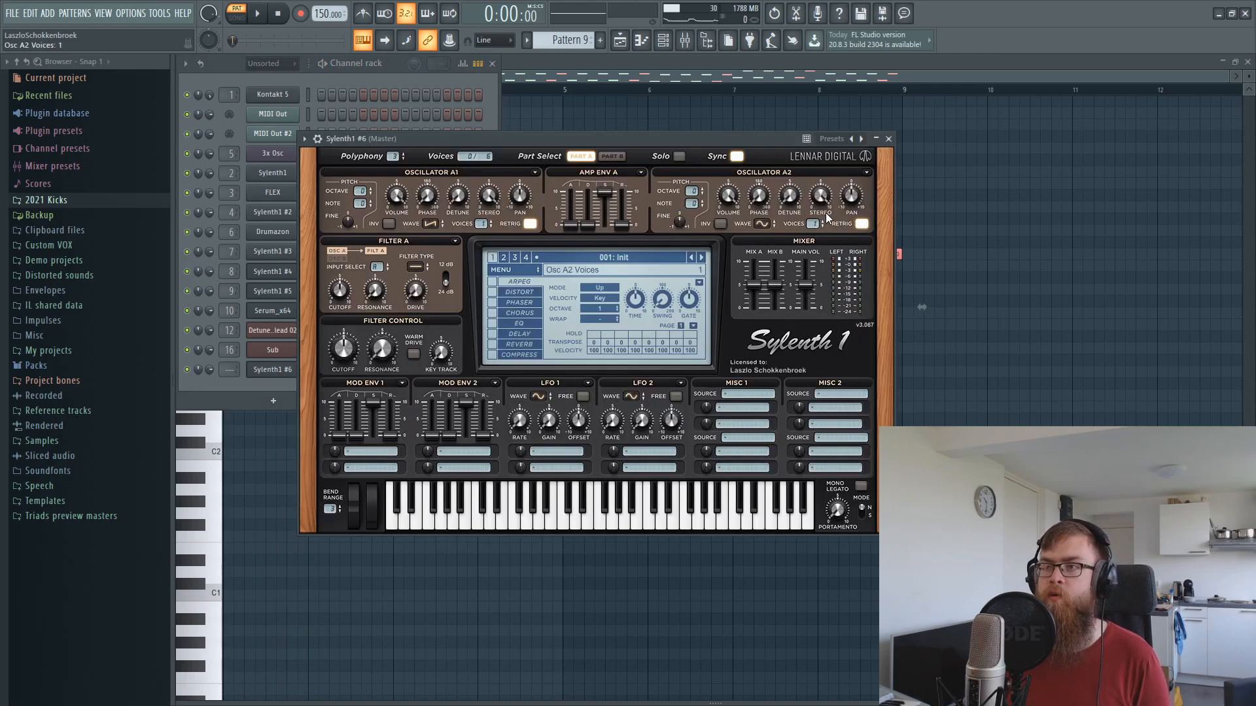
key(space)
click(415, 267)
click(425, 280)
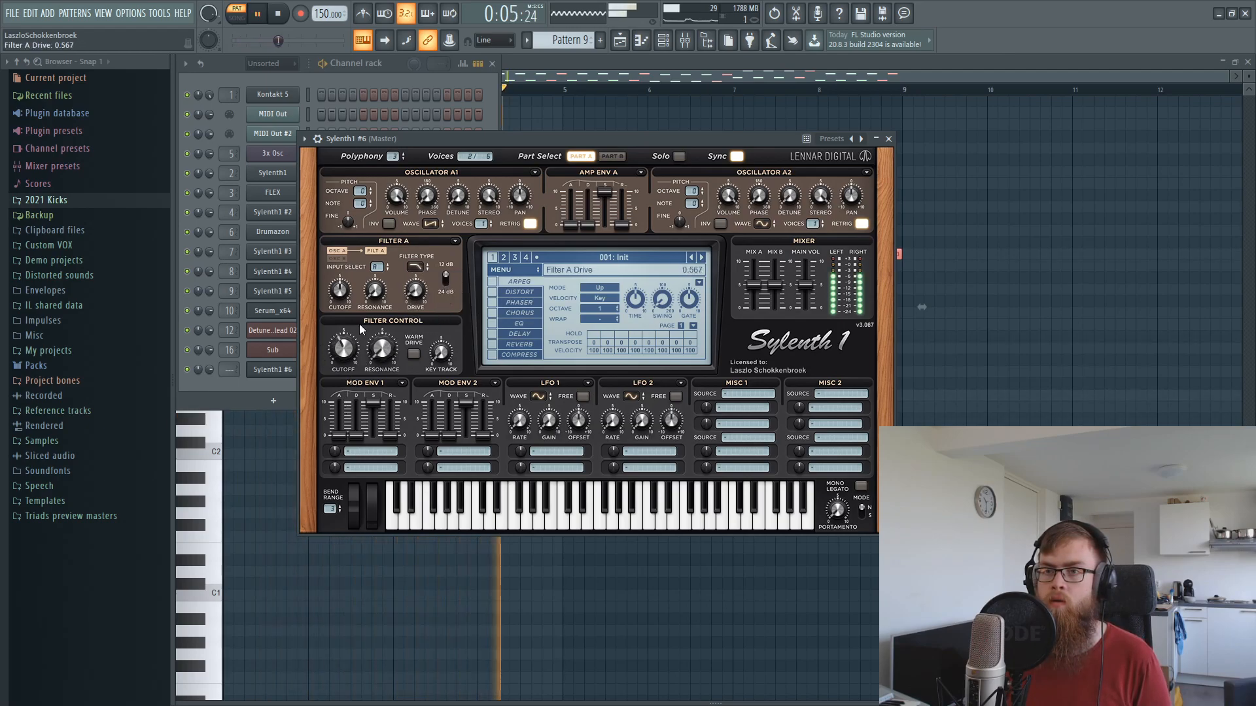
click(693, 63)
key(space)
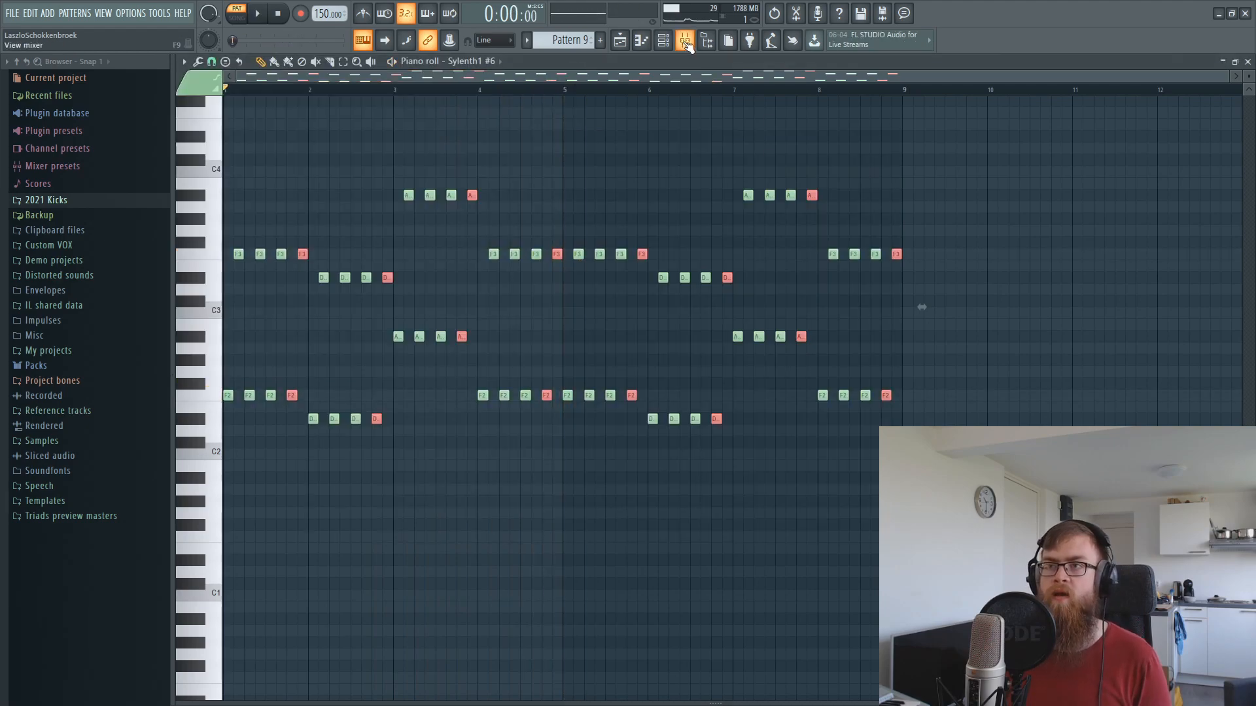
Assign the Sylenth1 #6 channel to mixer track 17 and lower that track's volume to about -26.6 dB.
click(663, 41)
click(289, 371)
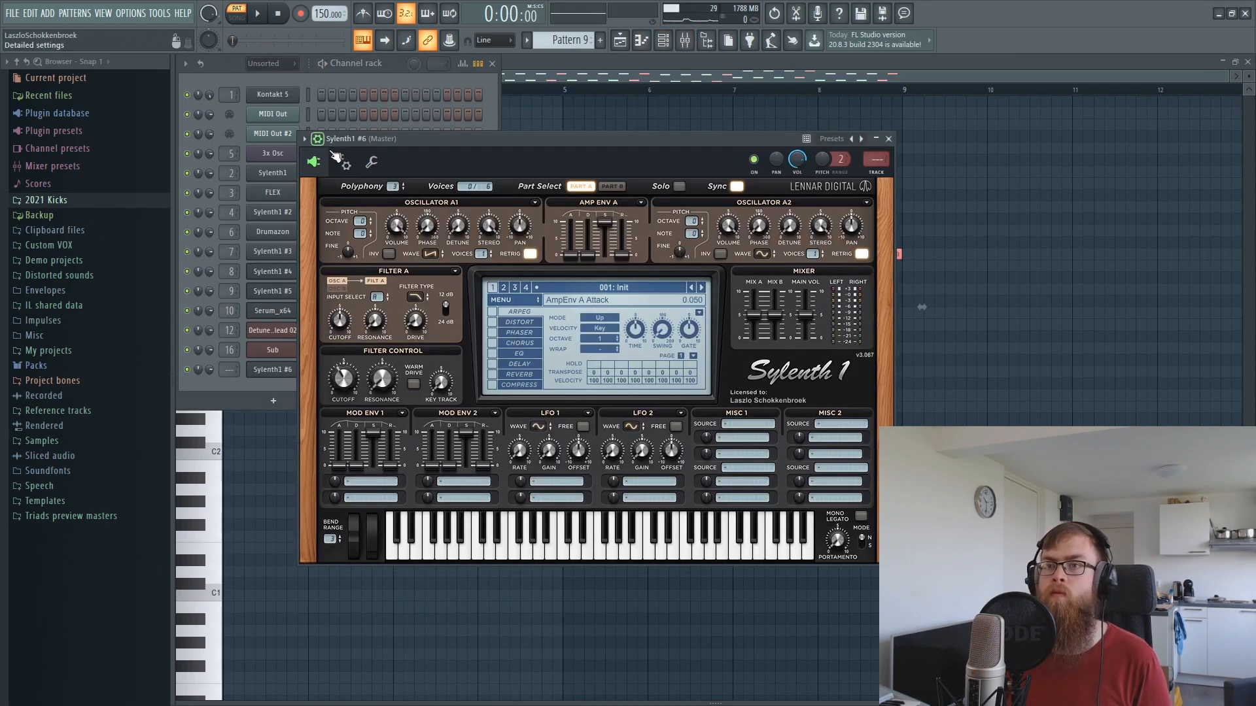
key(F9)
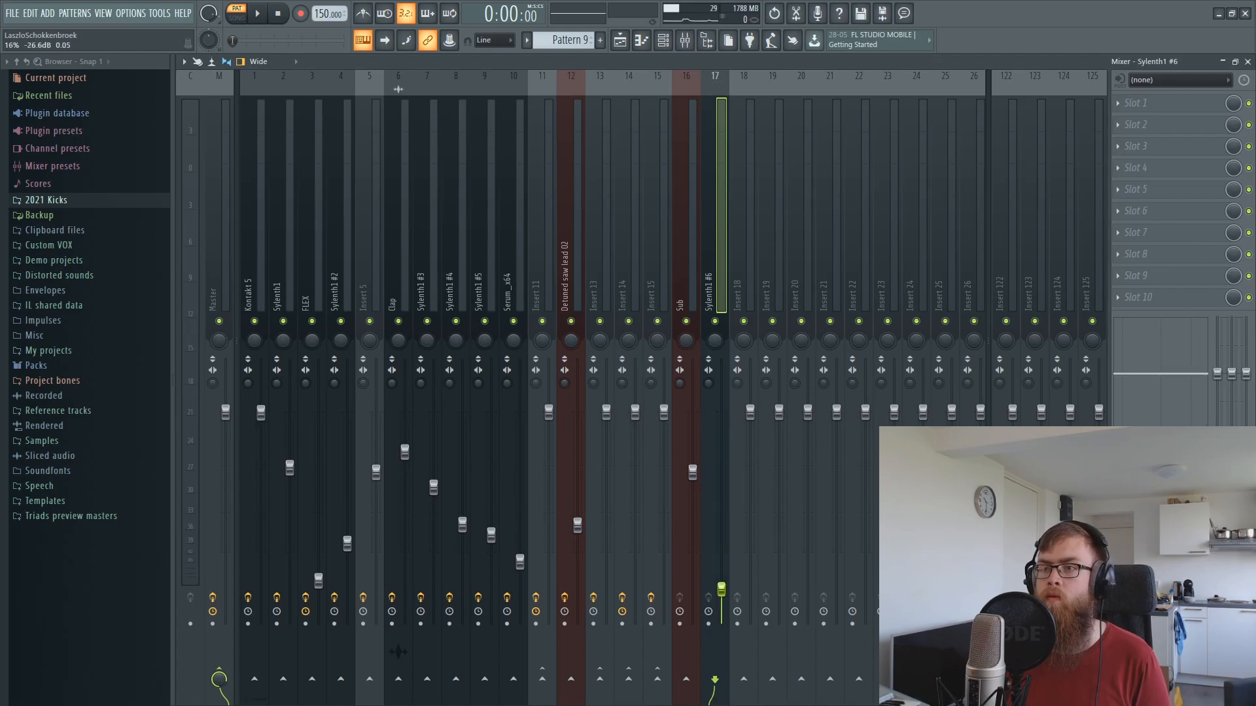
Place a Pattern 9 clip on playlist Track 17 at bar 17 and start playback from there.
click(620, 40)
drag(764, 416, 747, 478)
click(716, 94)
key(space)
Stop playback and select the playlist time range from just before bar 17 to bar 25.
scroll(777, 91, up, 3)
key(space)
drag(614, 97, 1145, 409)
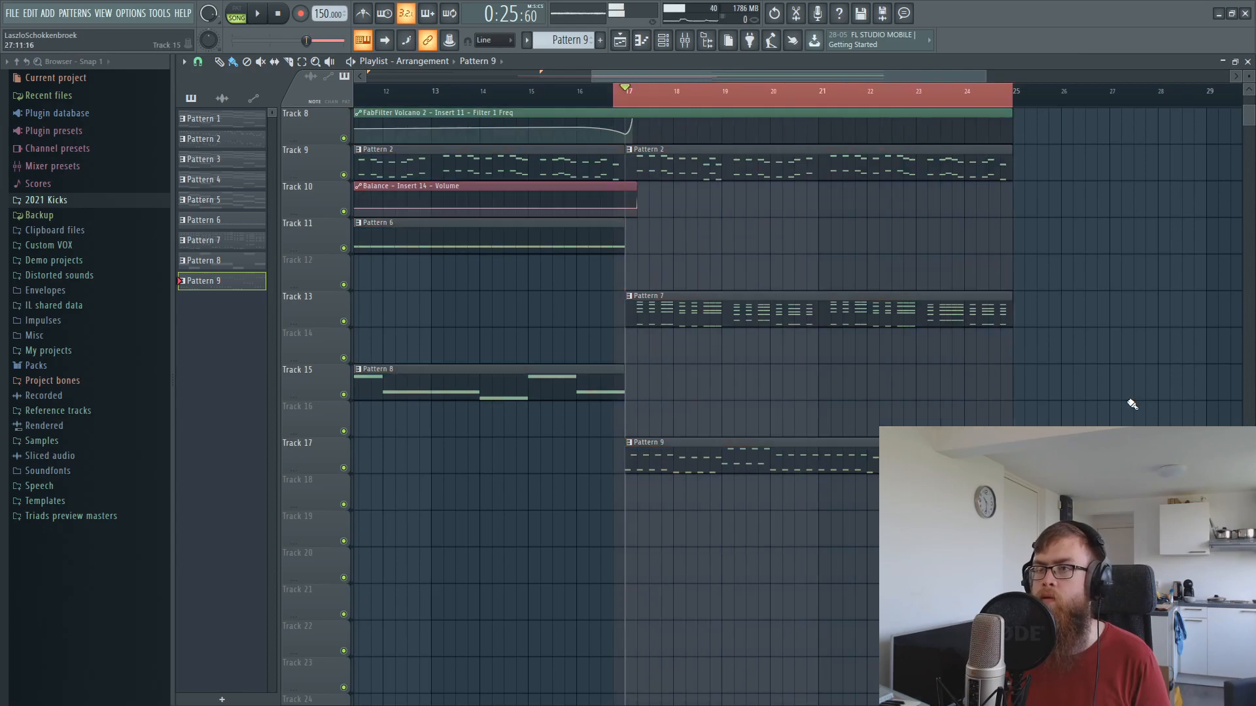
Play the section from bar 17 and raise the Sylenth1 #6 mixer track's volume to about -9.6 dB.
drag(625, 87, 626, 89)
key(space)
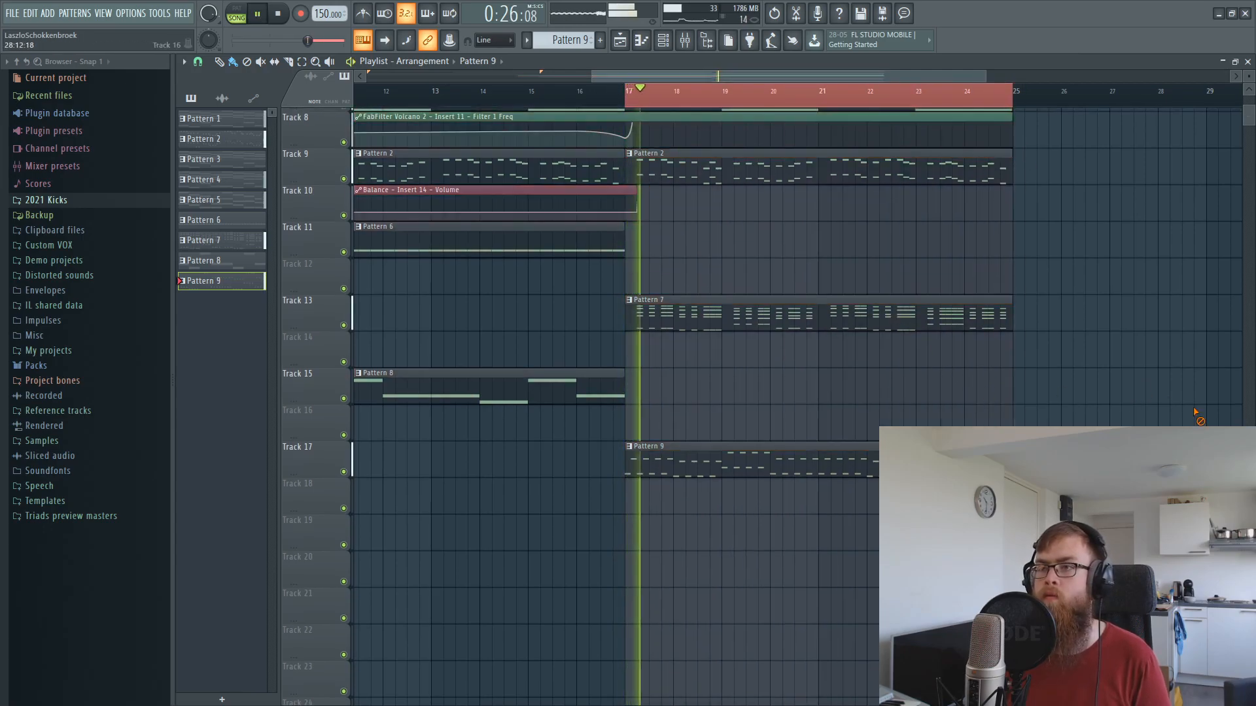
click(701, 42)
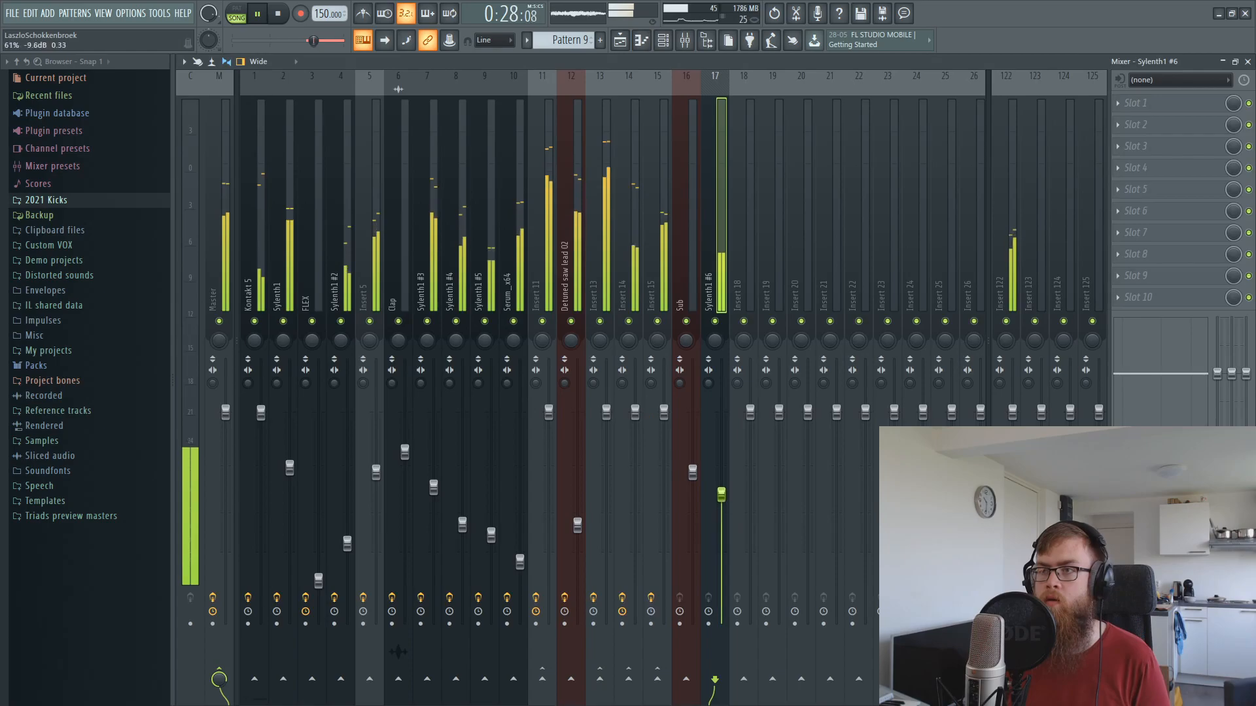
key(F9)
key(space)
Copy the Pattern 6 clip on Track 11 to bar 17 and raise mixer track 17's volume further during playback.
drag(555, 253, 795, 250)
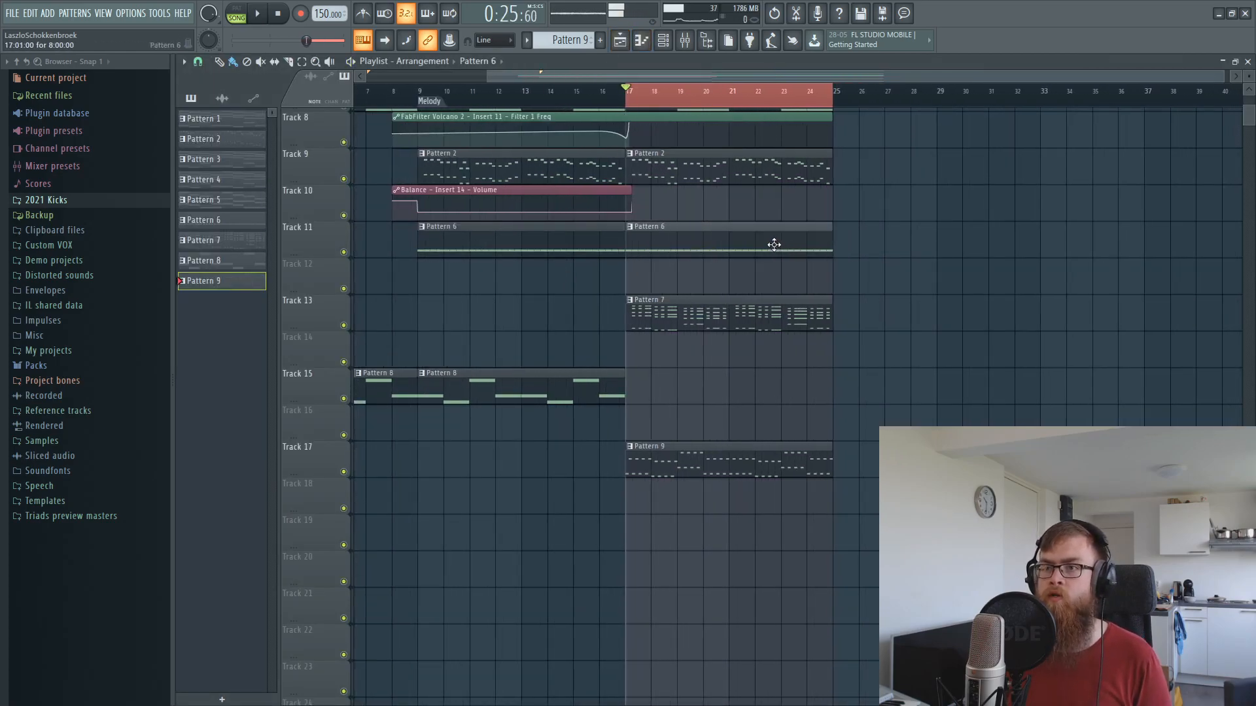
key(space)
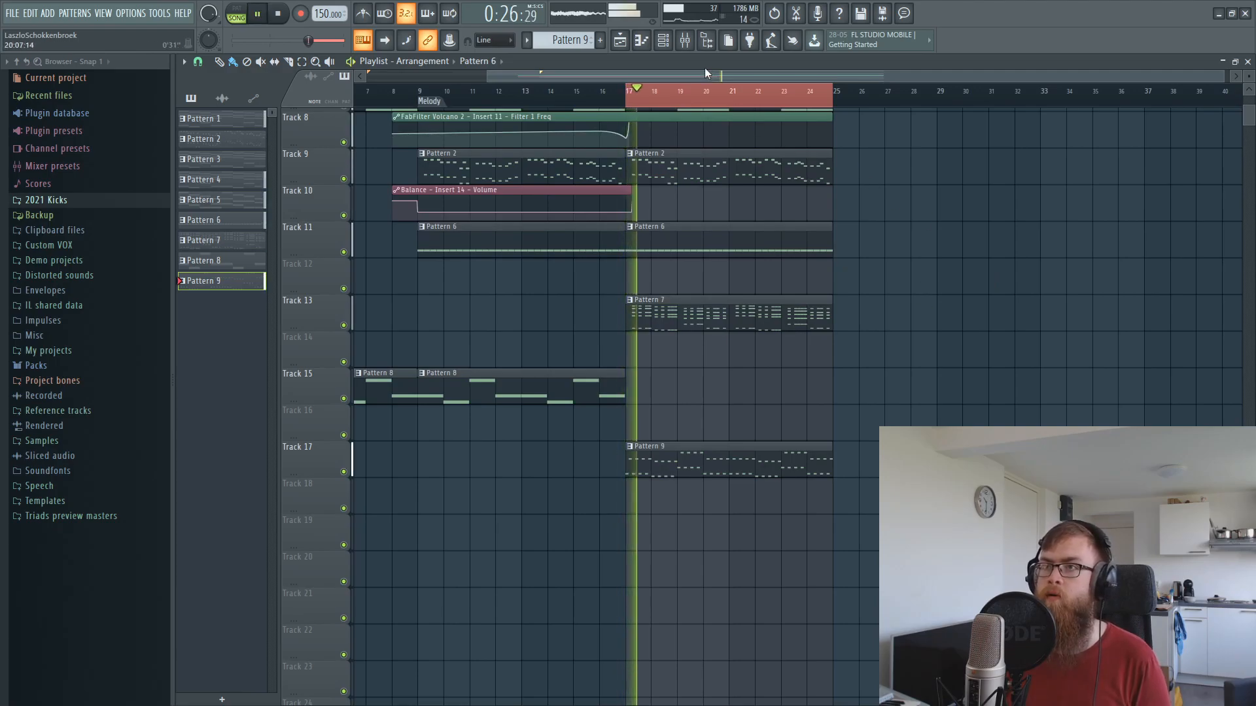
key(F9)
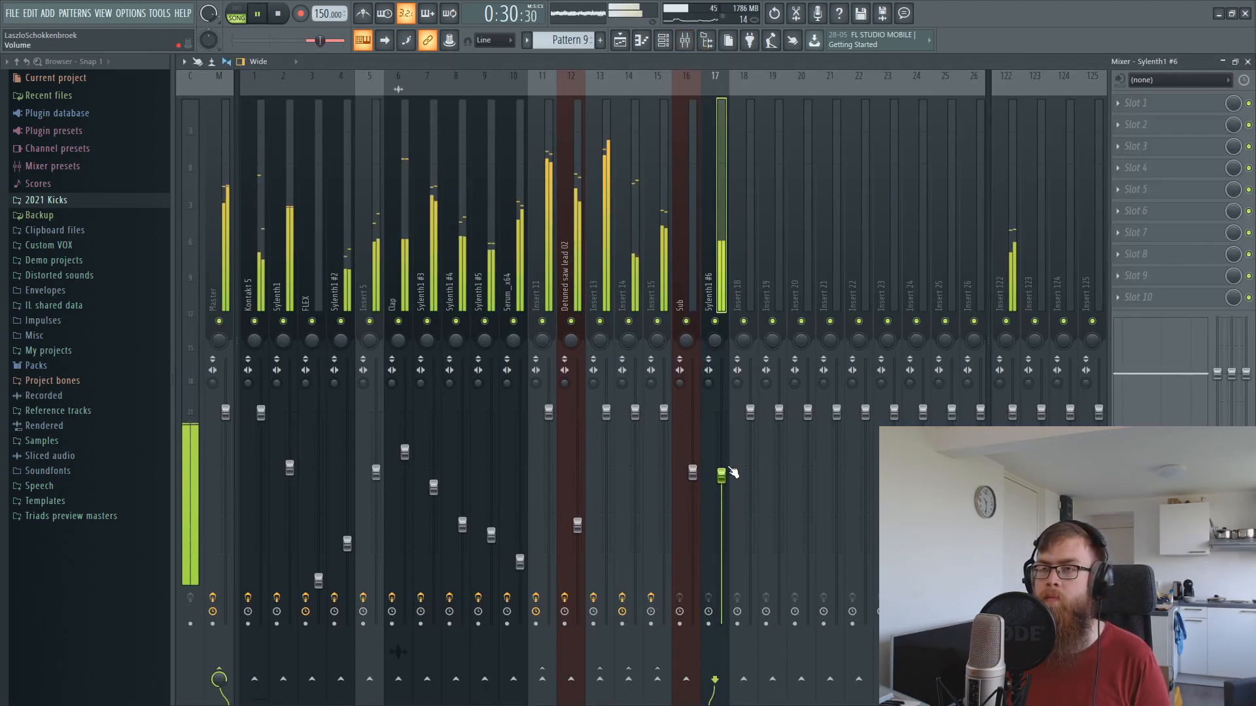
key(F9)
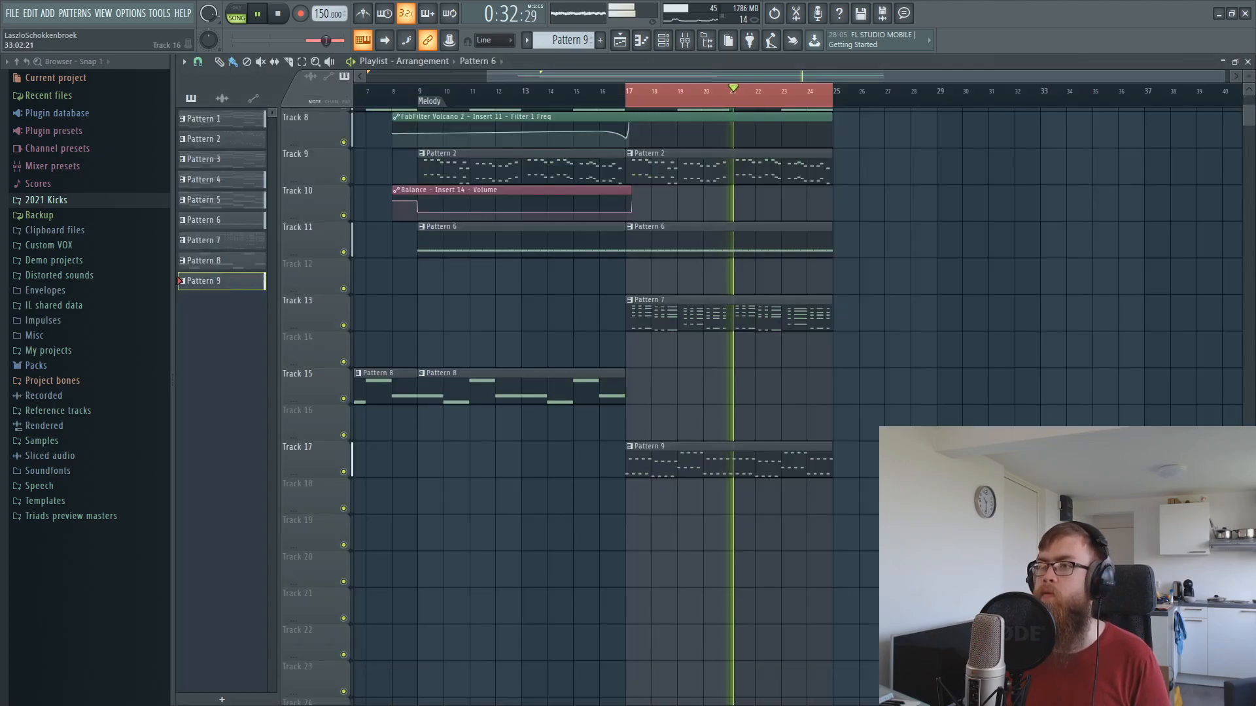
scroll(951, 314, up, 5)
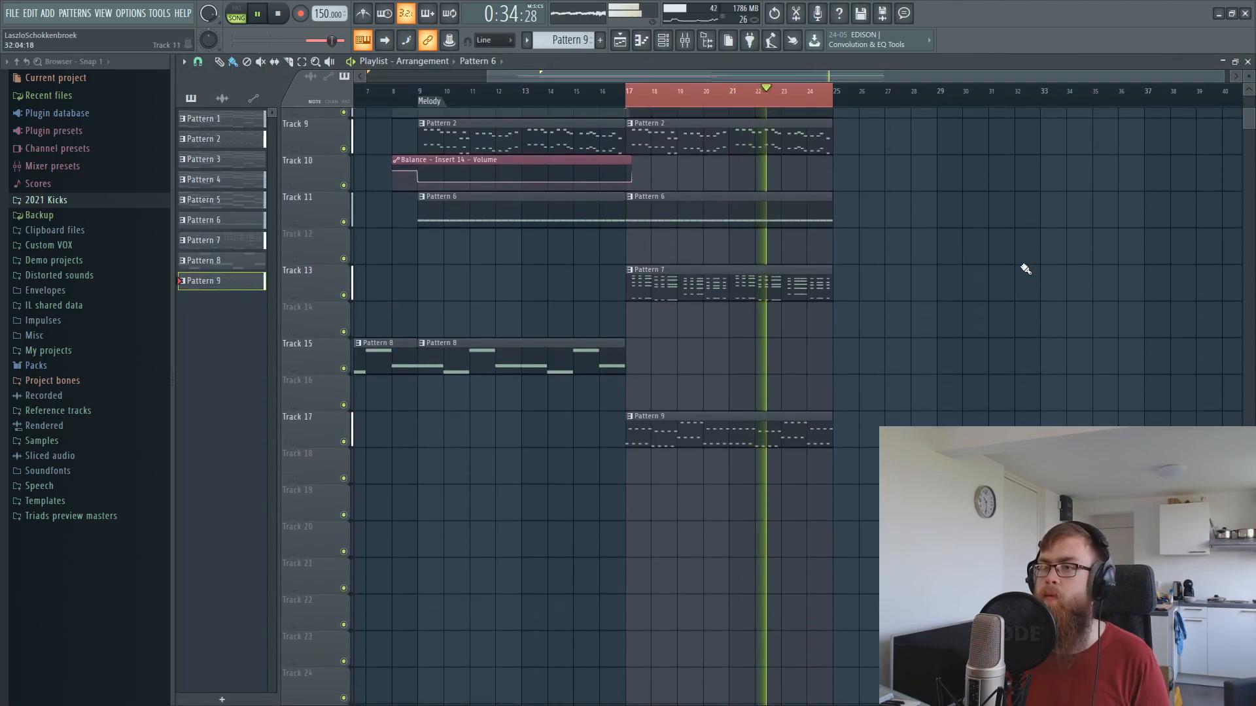
scroll(958, 255, down, 3)
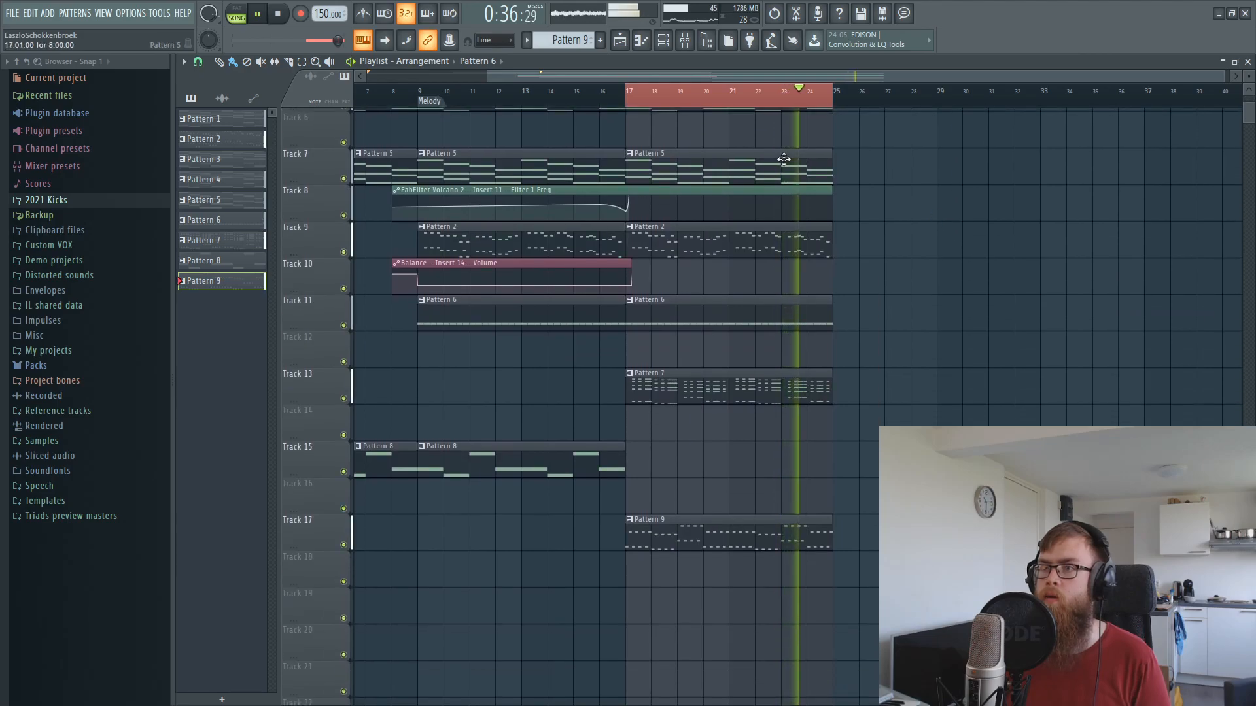
key(space)
Load the Basic Delay mixer track state onto Insert 18.
key(F9)
click(747, 251)
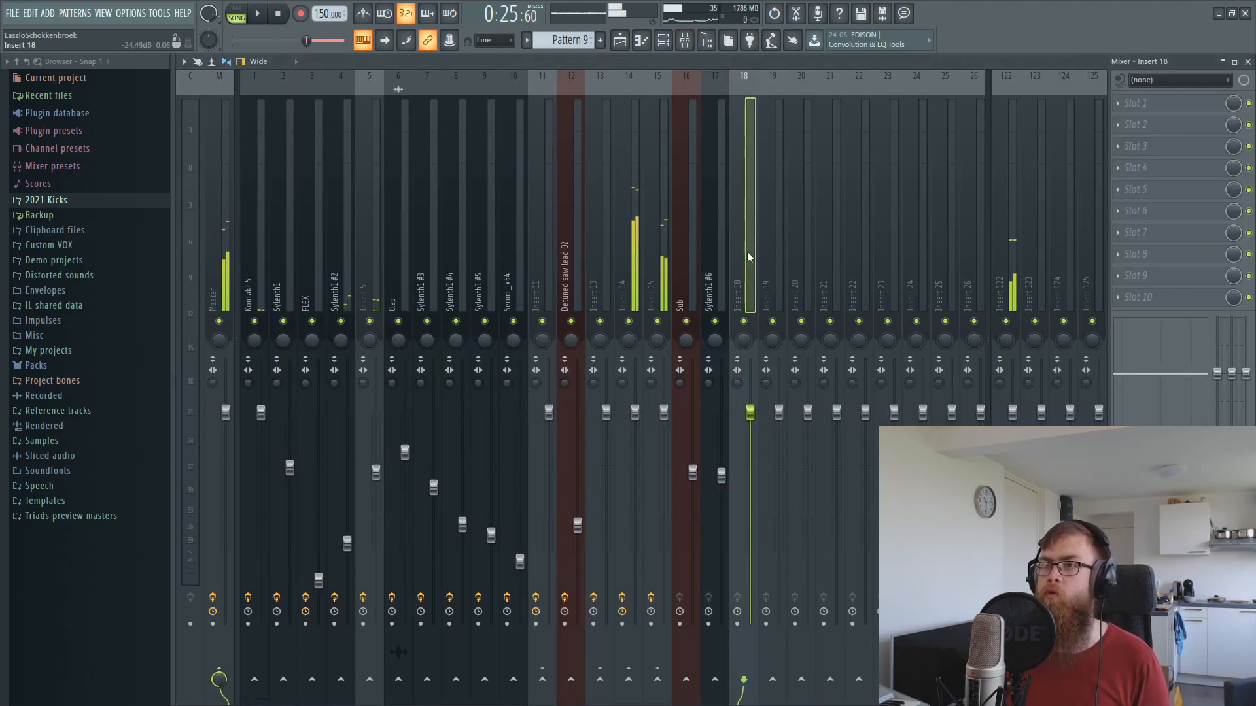
right_click(747, 252)
mouse_move(798, 141)
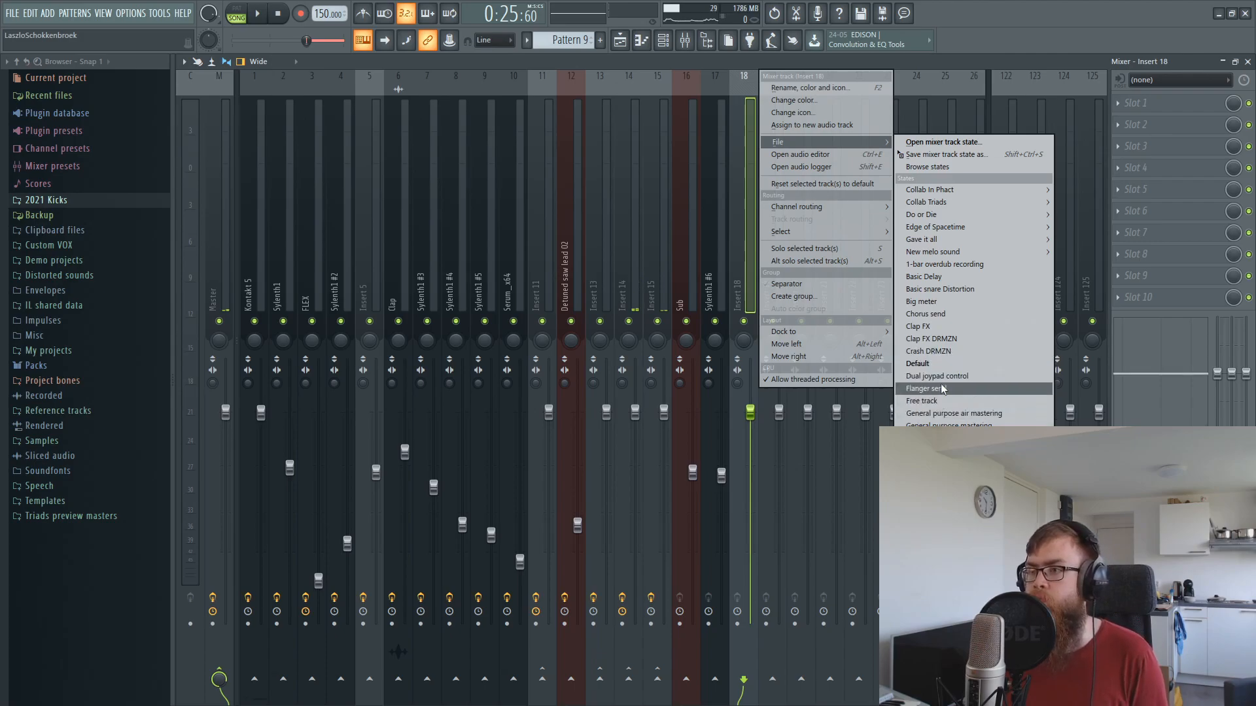
click(956, 281)
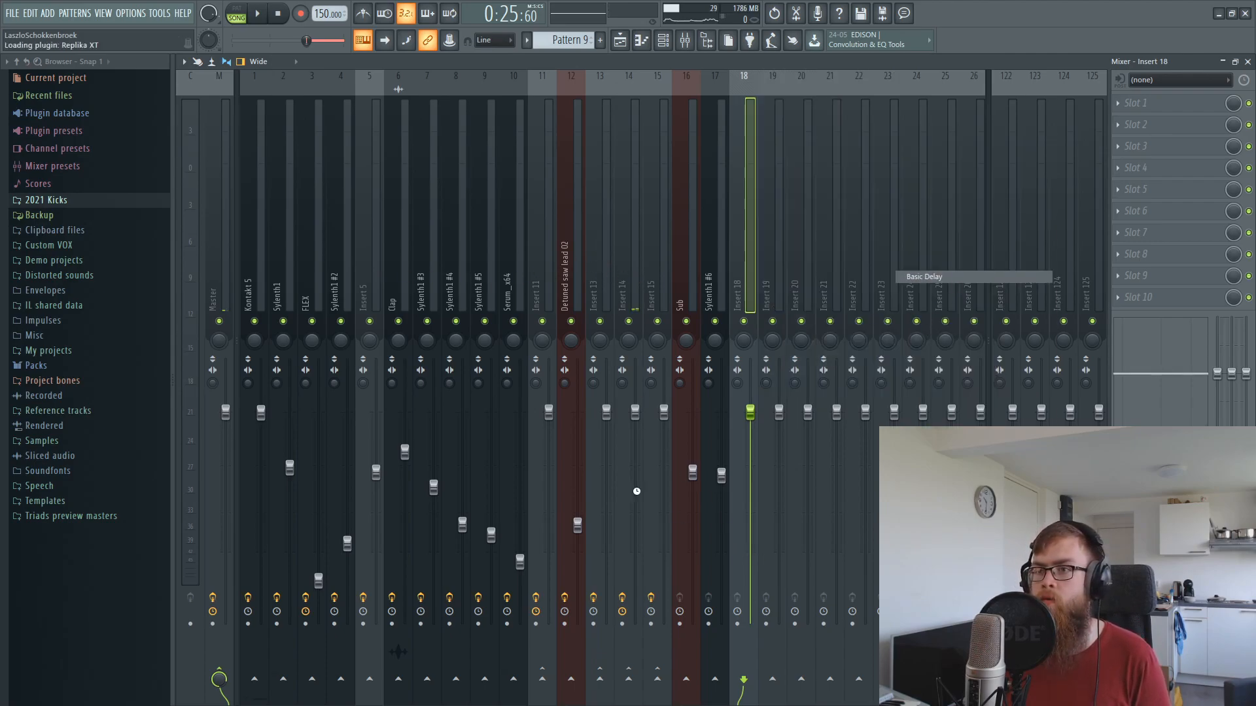
click(543, 288)
click(735, 190)
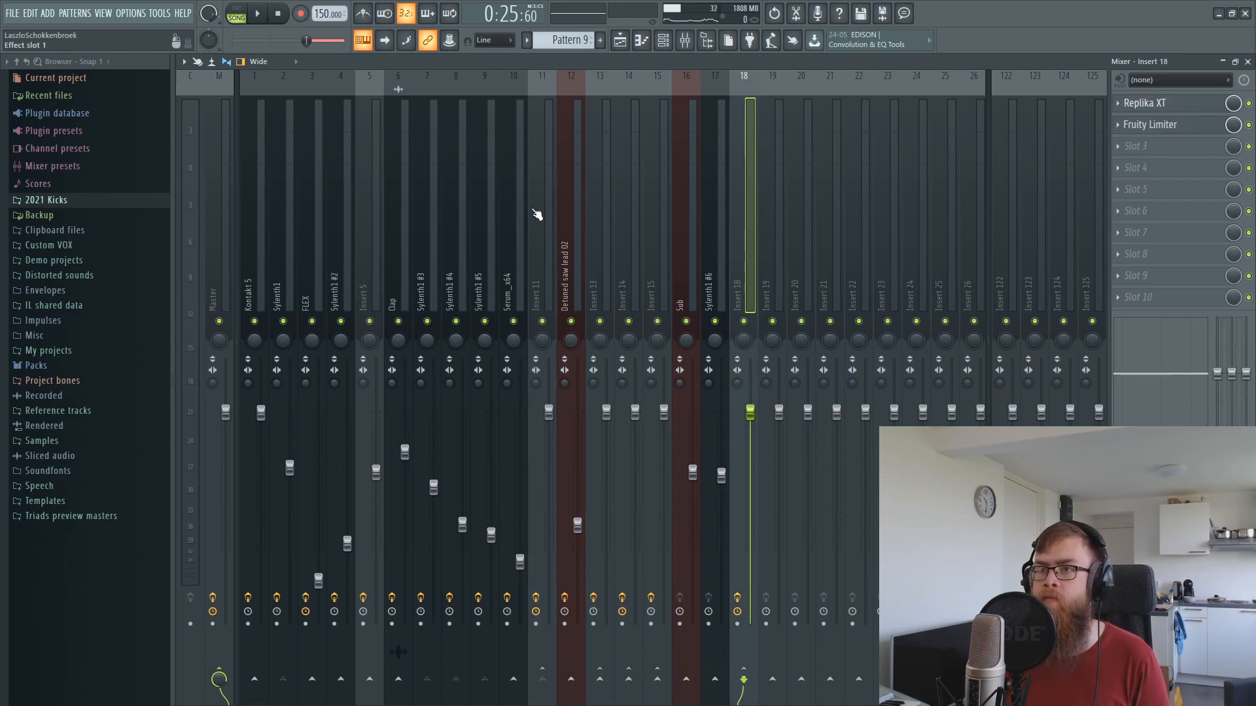
Set the Replika XT delay time on Insert 18 to 1/4 while the section plays.
drag(392, 204, 543, 227)
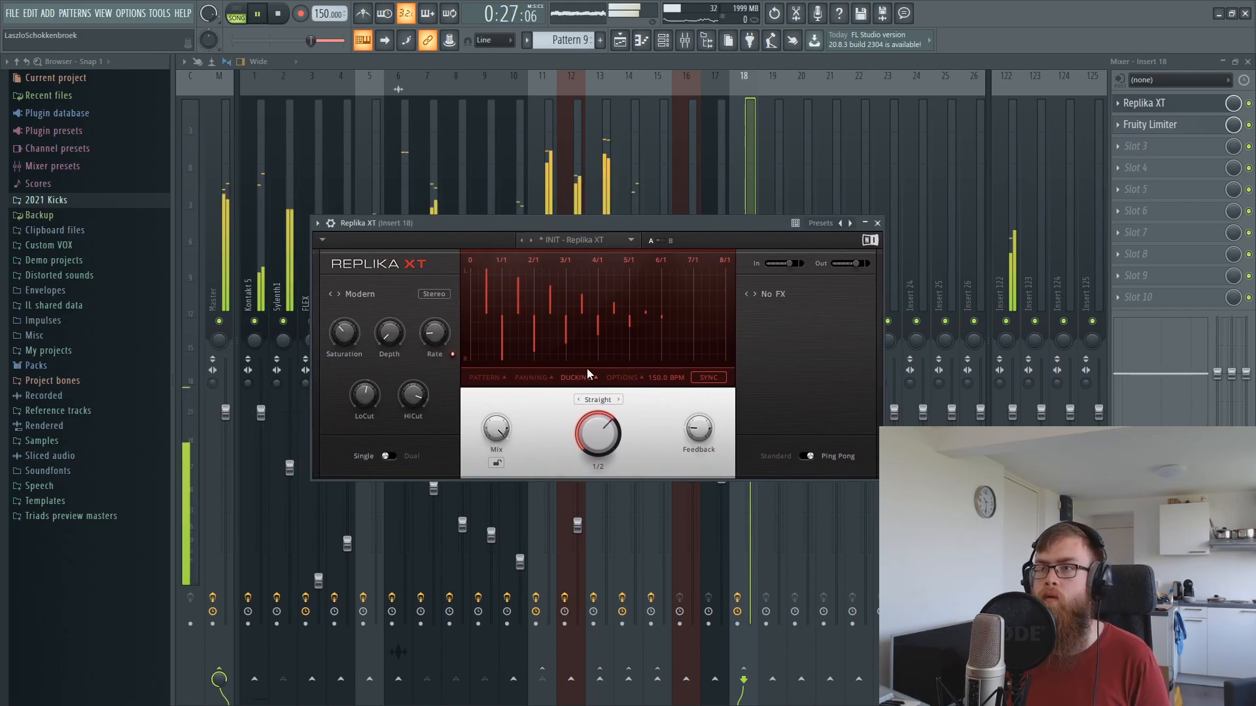
click(613, 245)
click(692, 225)
drag(693, 226, 703, 248)
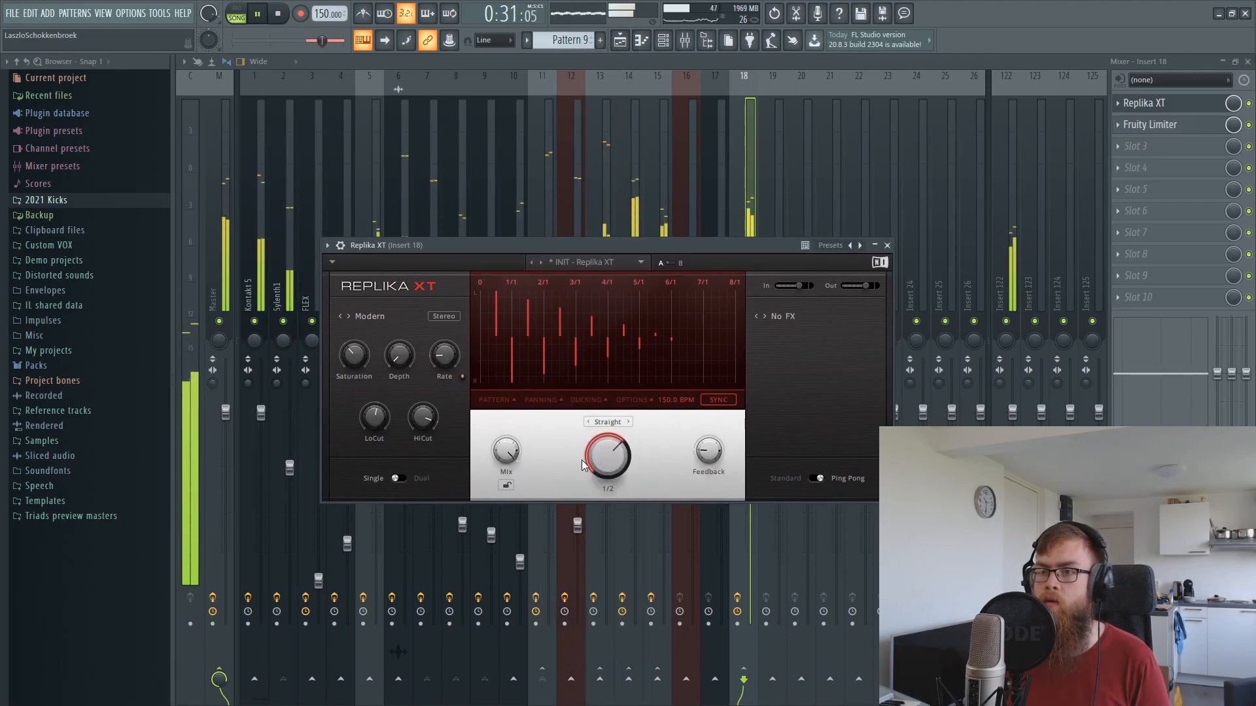
drag(608, 455, 607, 474)
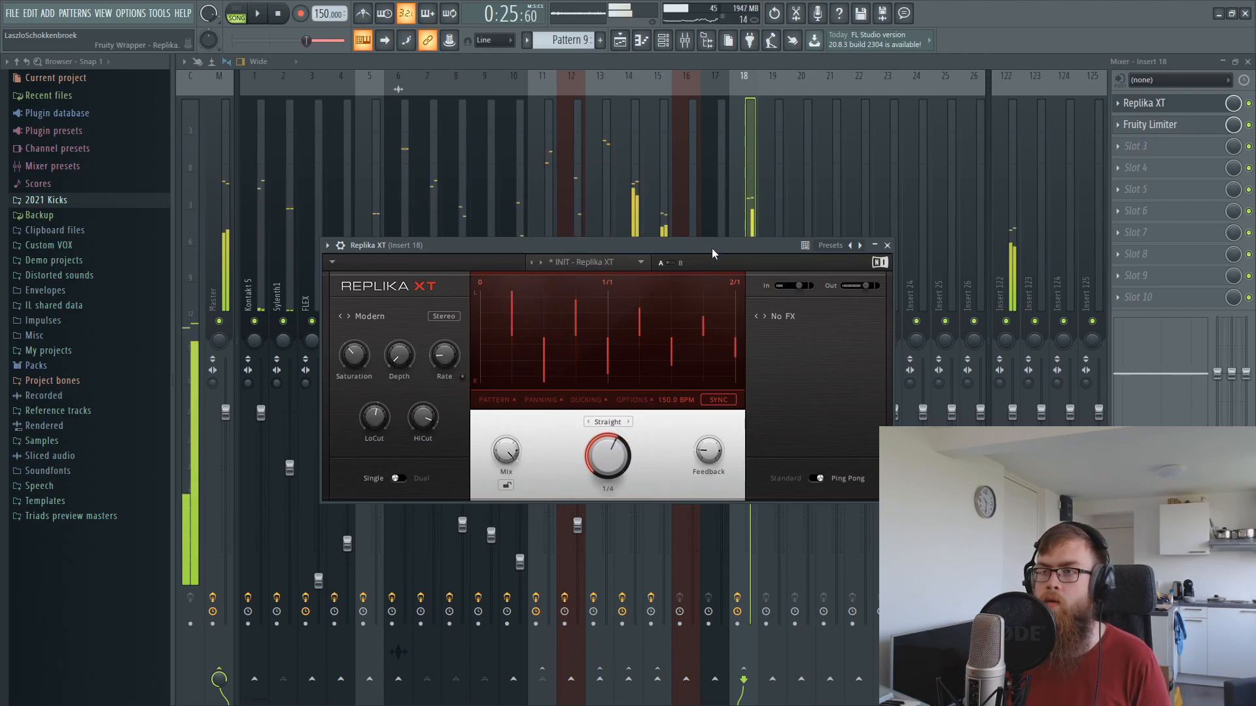
drag(712, 247, 720, 293)
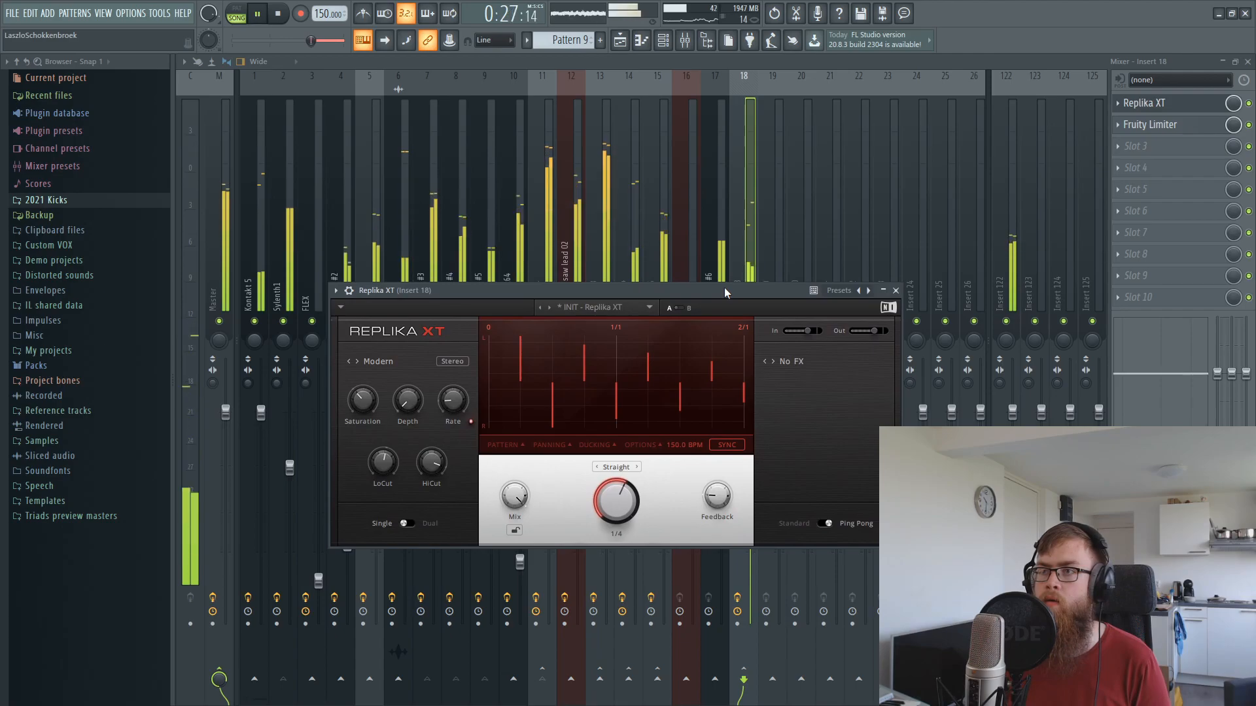
Examine the Fruity Limiter's compressor settings on Insert 18 during playback, and stop playback.
click(1168, 128)
click(1168, 127)
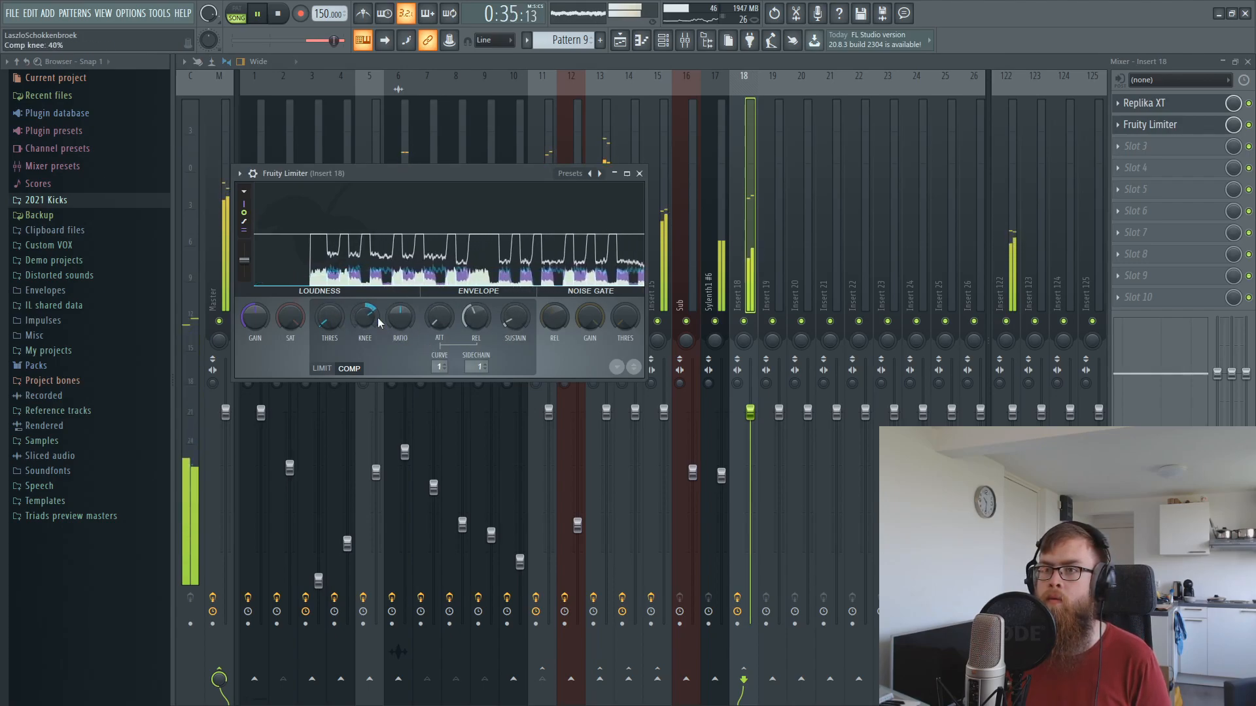
click(639, 173)
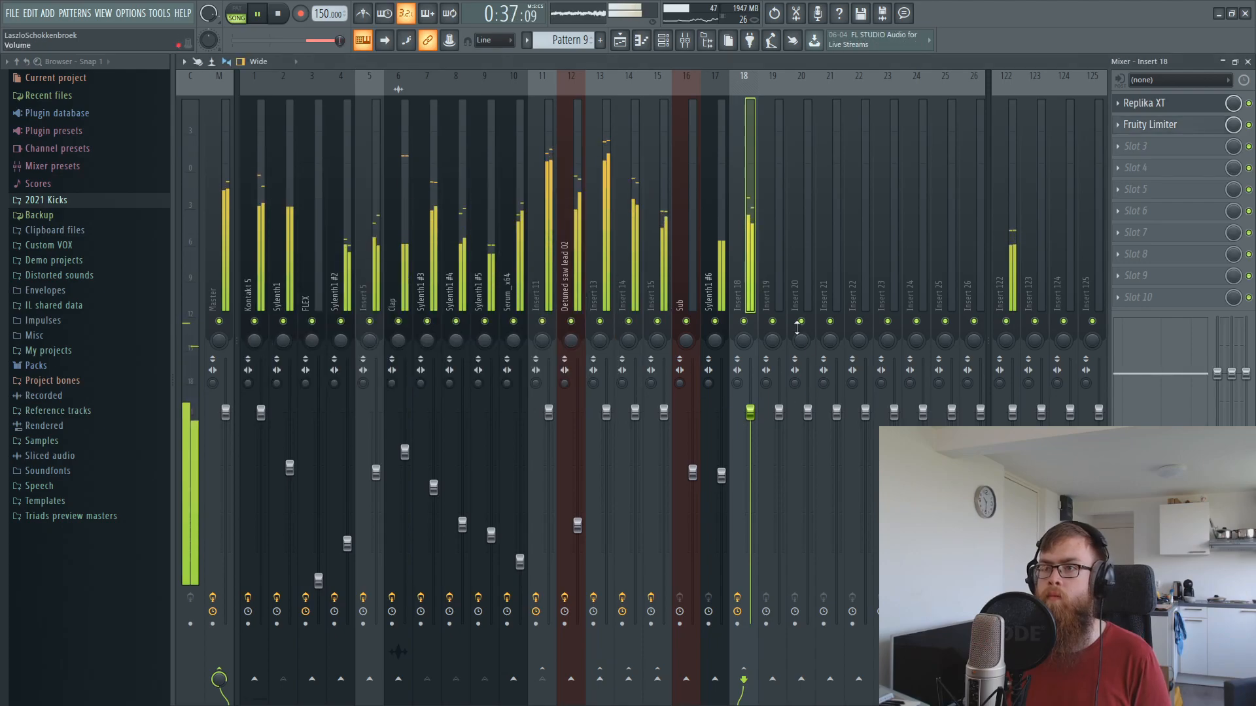
key(space)
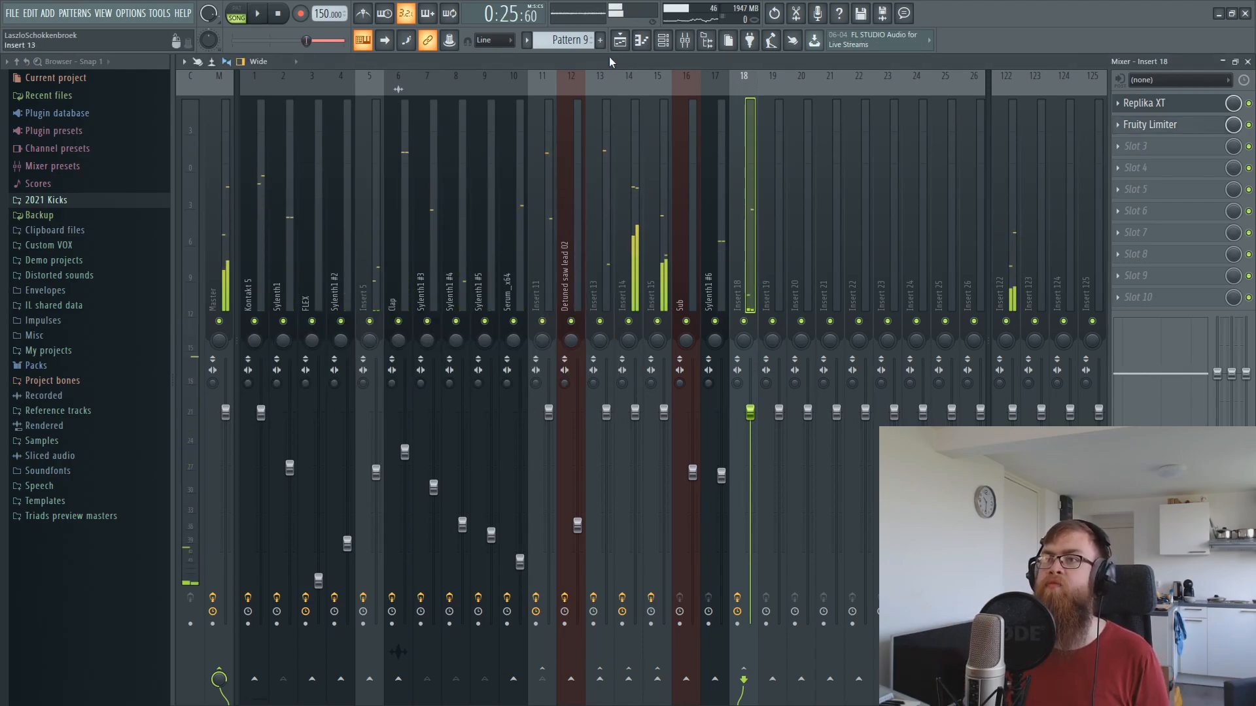
Clear the playlist time selection and review the arrangement's clips from the break start to bar 25.
click(619, 40)
click(624, 99)
scroll(625, 103, down, 2)
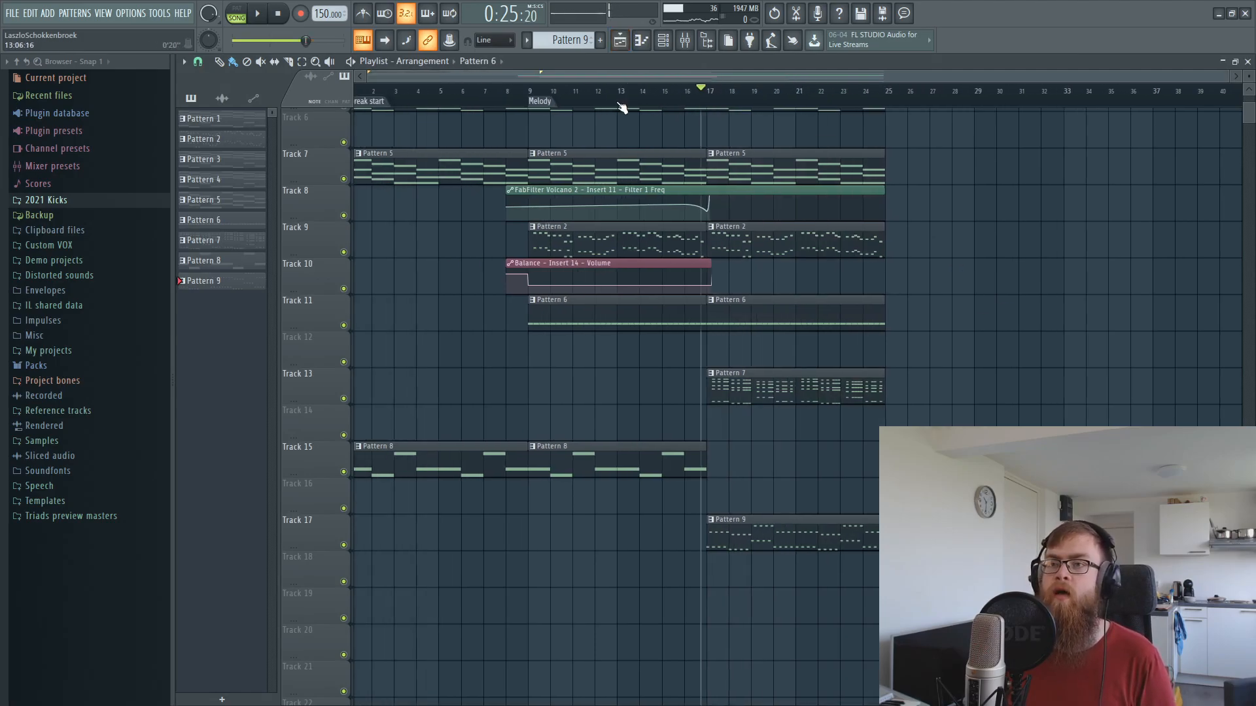
scroll(390, 124, up, 4)
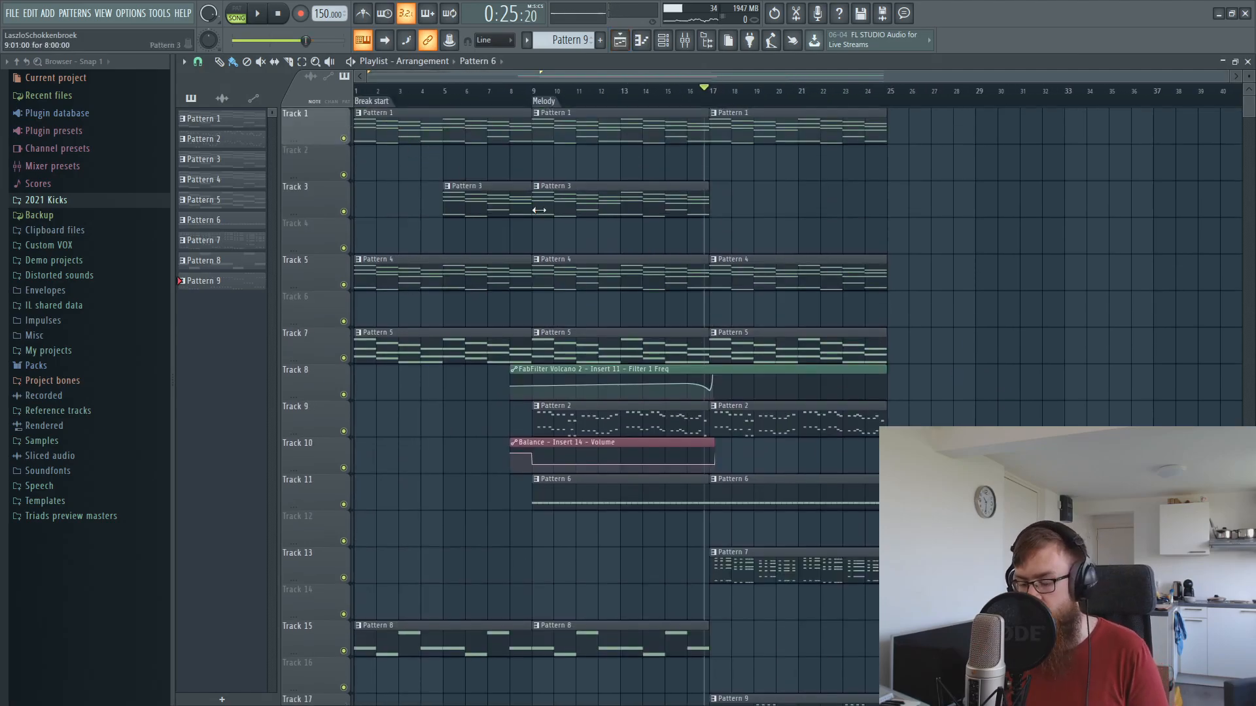
scroll(534, 205, down, 4)
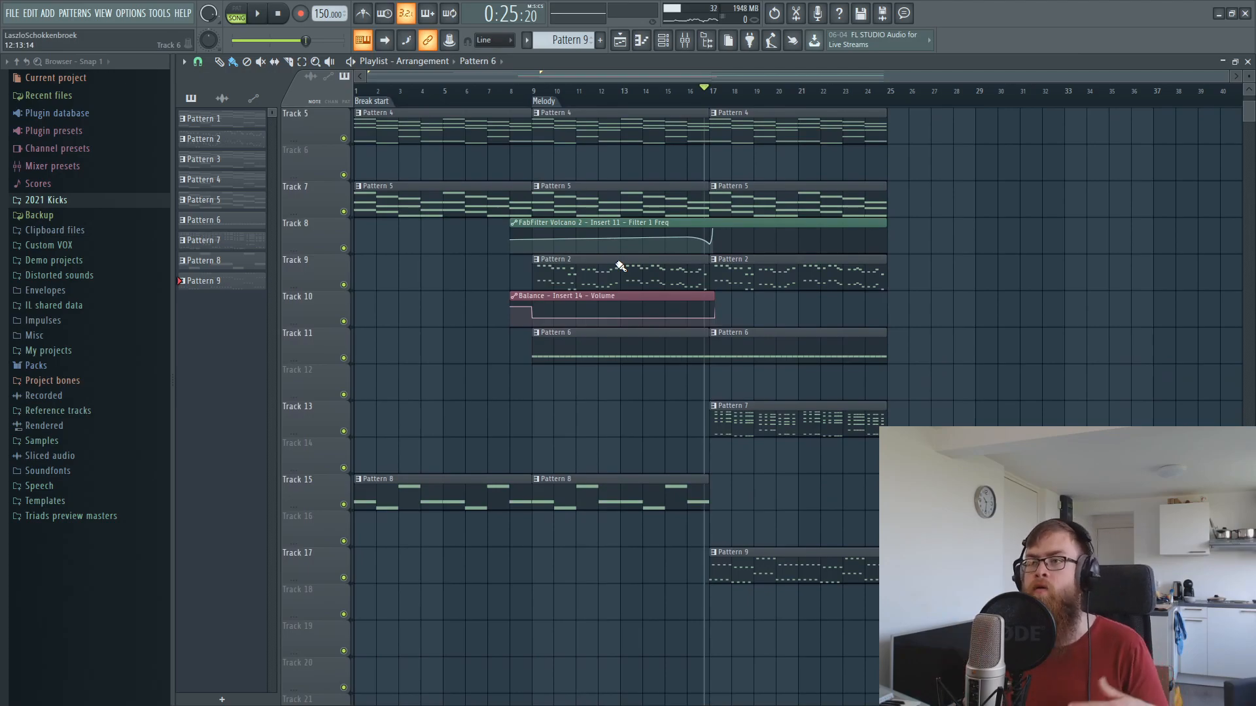
scroll(1059, 346, up, 1)
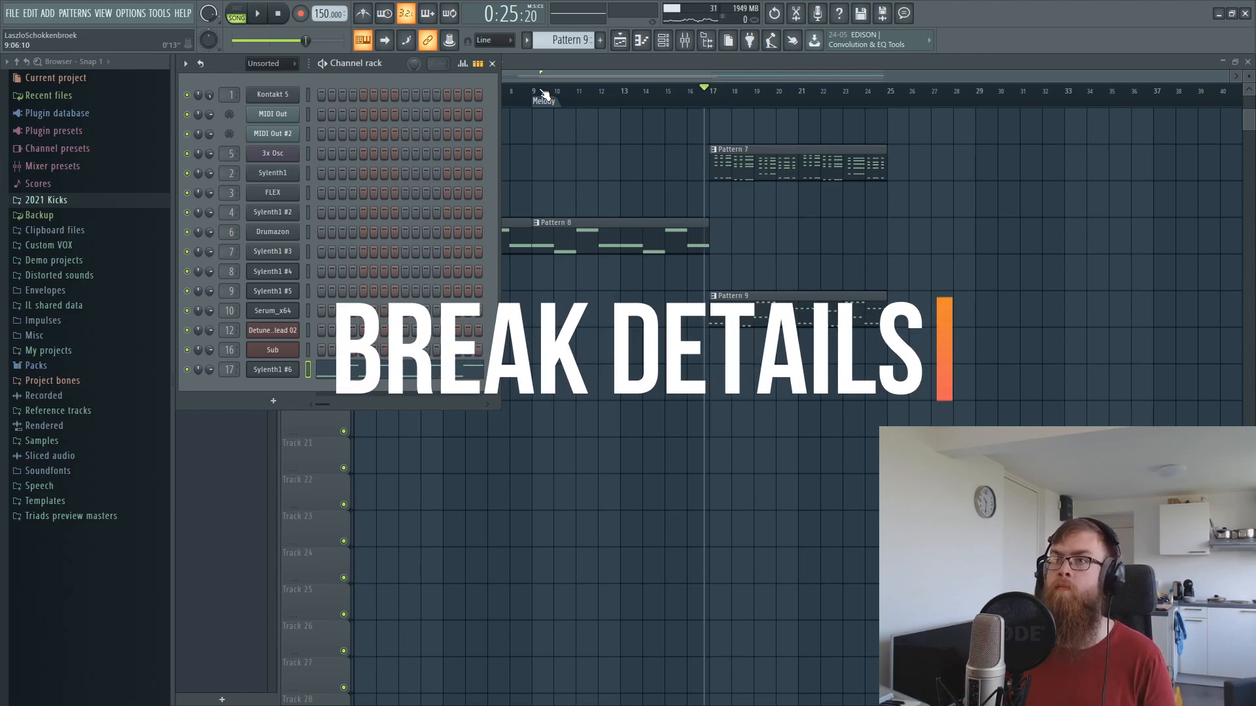
Create a new empty pattern, Pattern 10, and solo playlist Track 22.
key(F4)
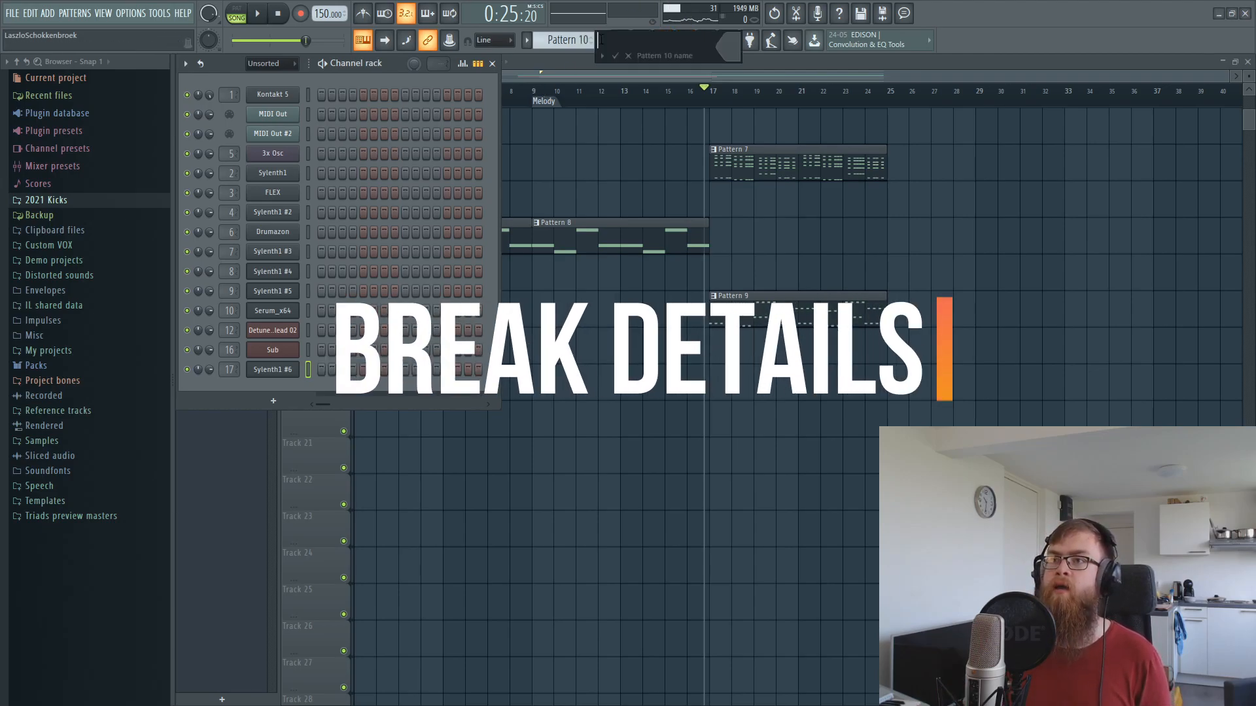
click(492, 64)
scroll(449, 94, up, 6)
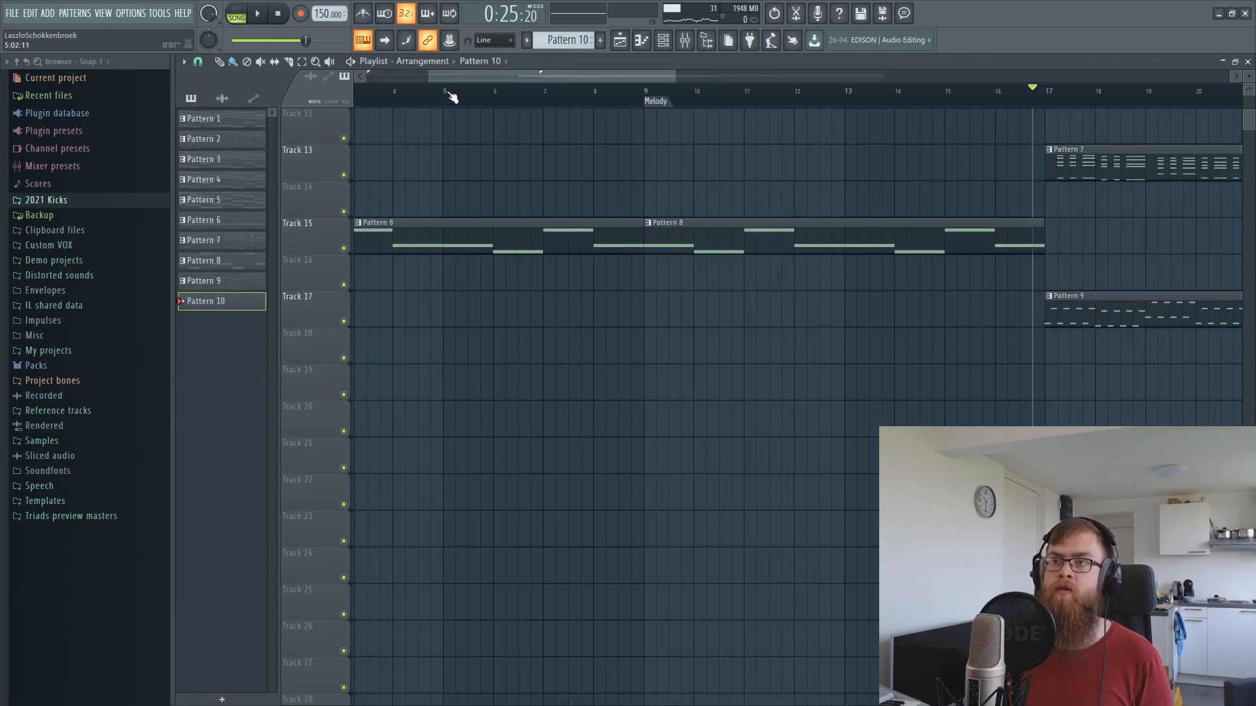
right_click(343, 468)
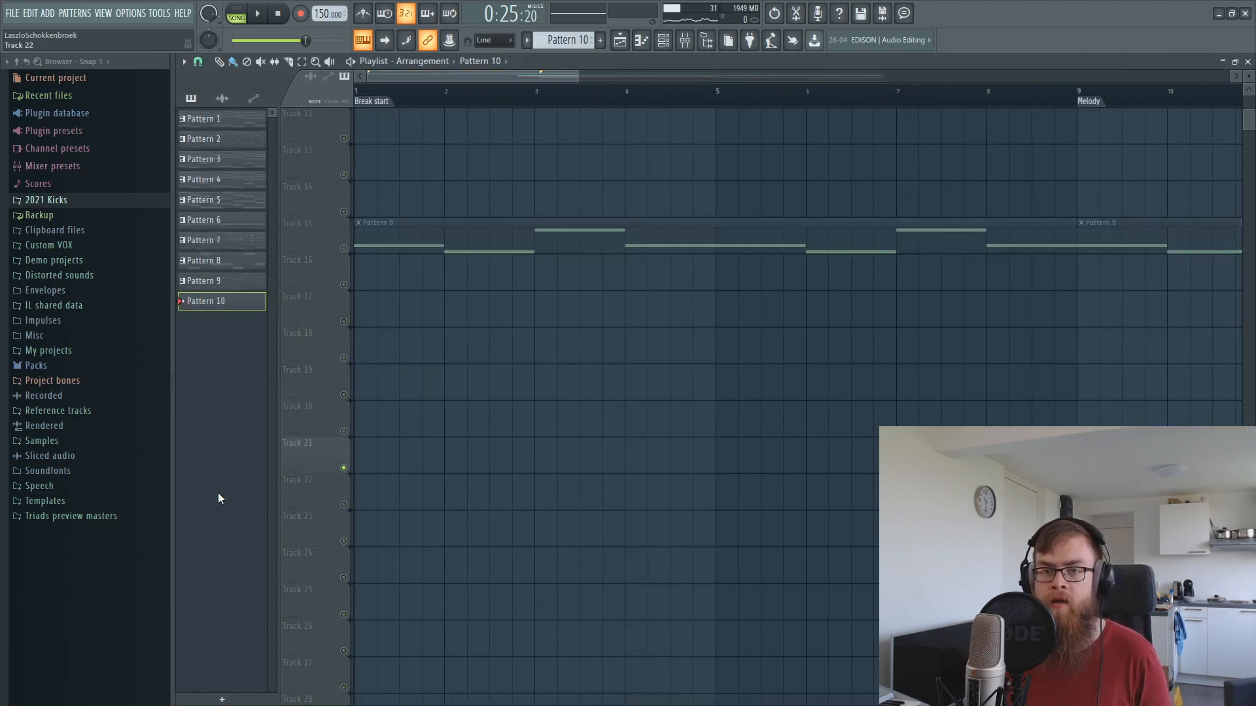
Check the existing Drumazon channel and add a second Drumazon instrument channel.
click(74, 441)
click(73, 442)
click(666, 43)
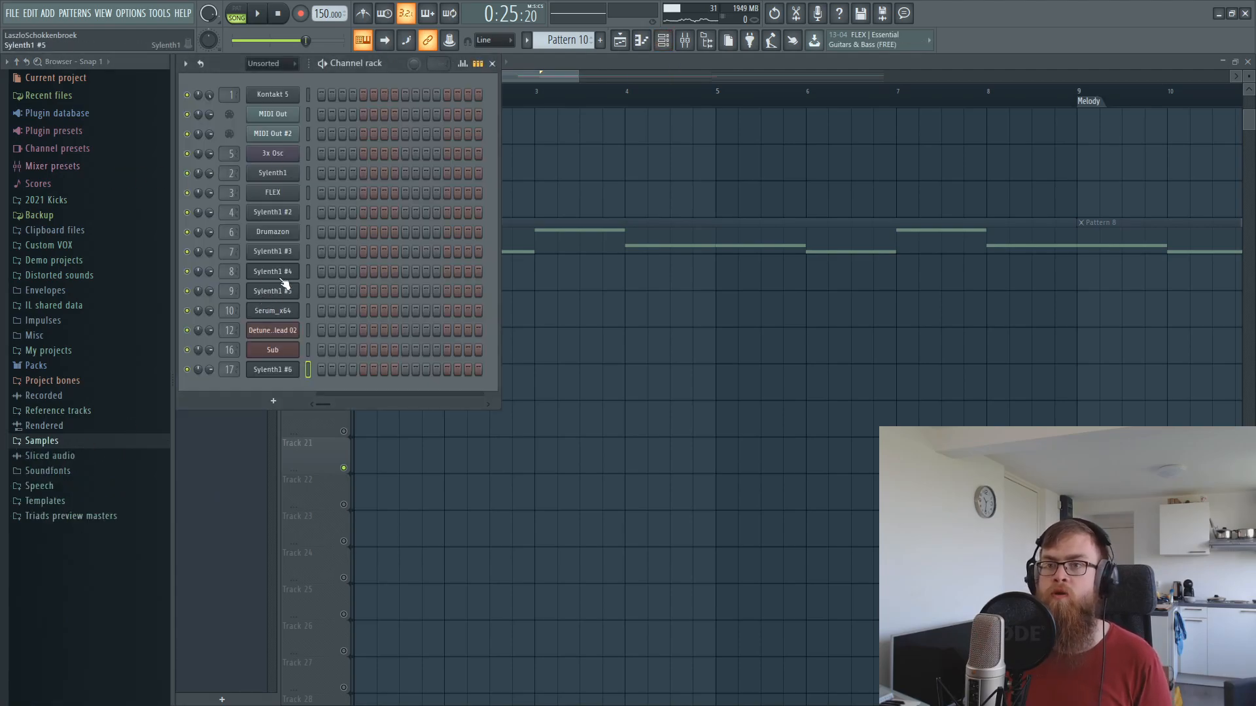
click(279, 233)
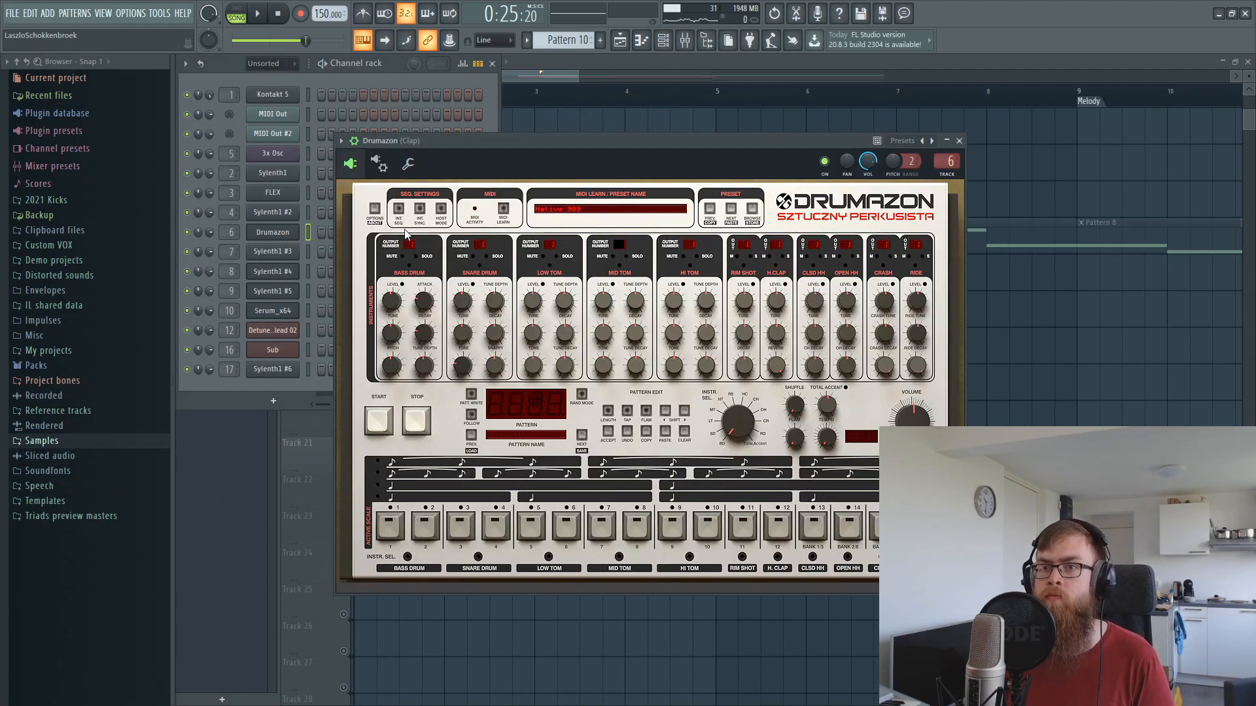
click(275, 234)
click(48, 13)
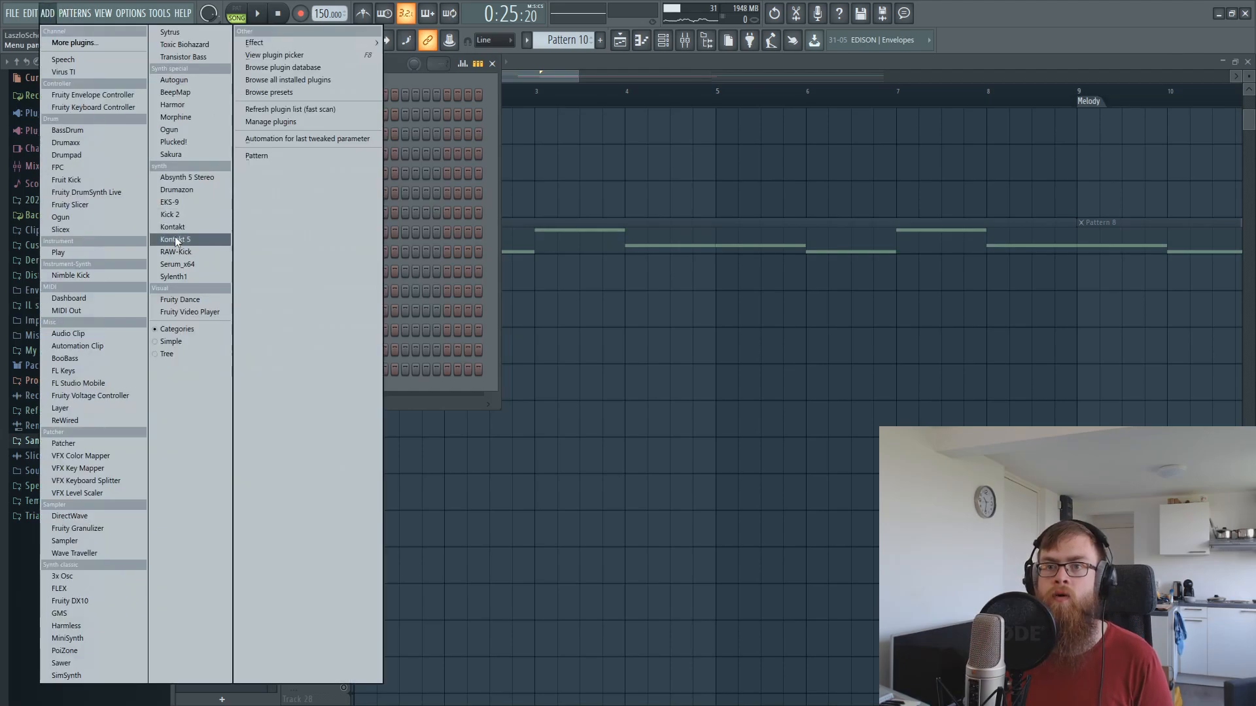
click(190, 191)
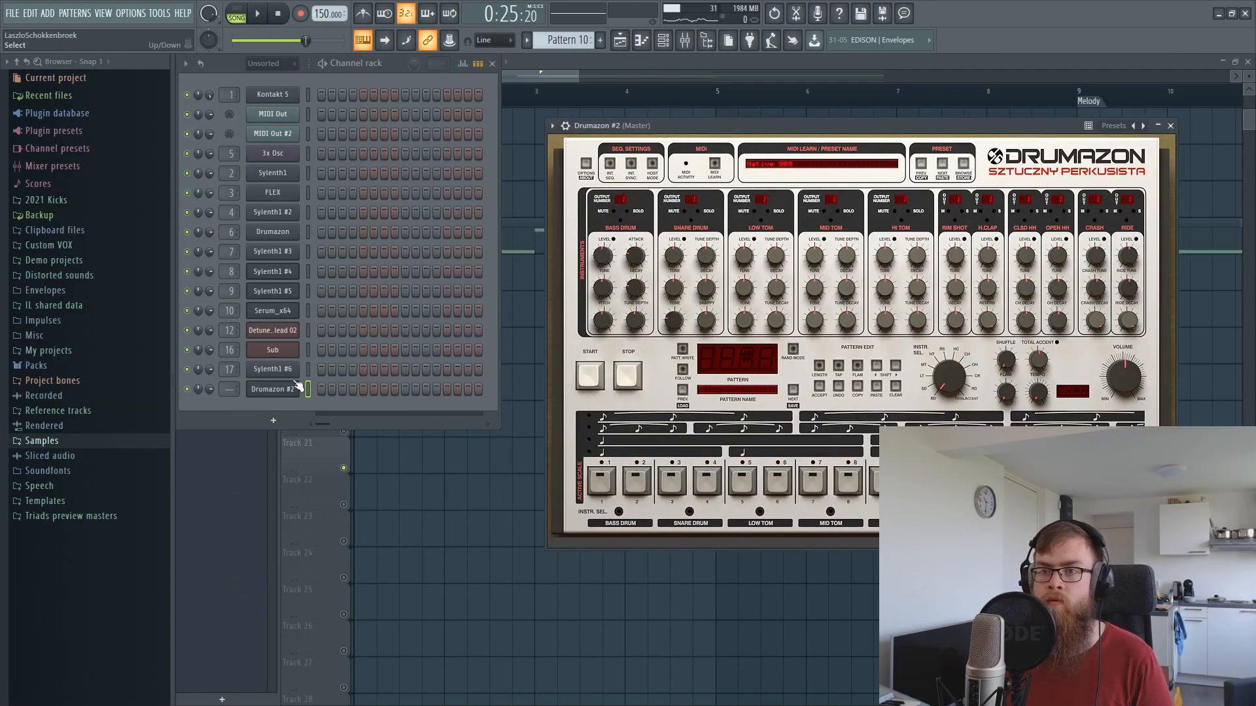
Draw a Bass Drum note about two and a half bars long from bar 1 for Drumazon #2, and switch to pattern mode.
right_click(298, 386)
click(328, 390)
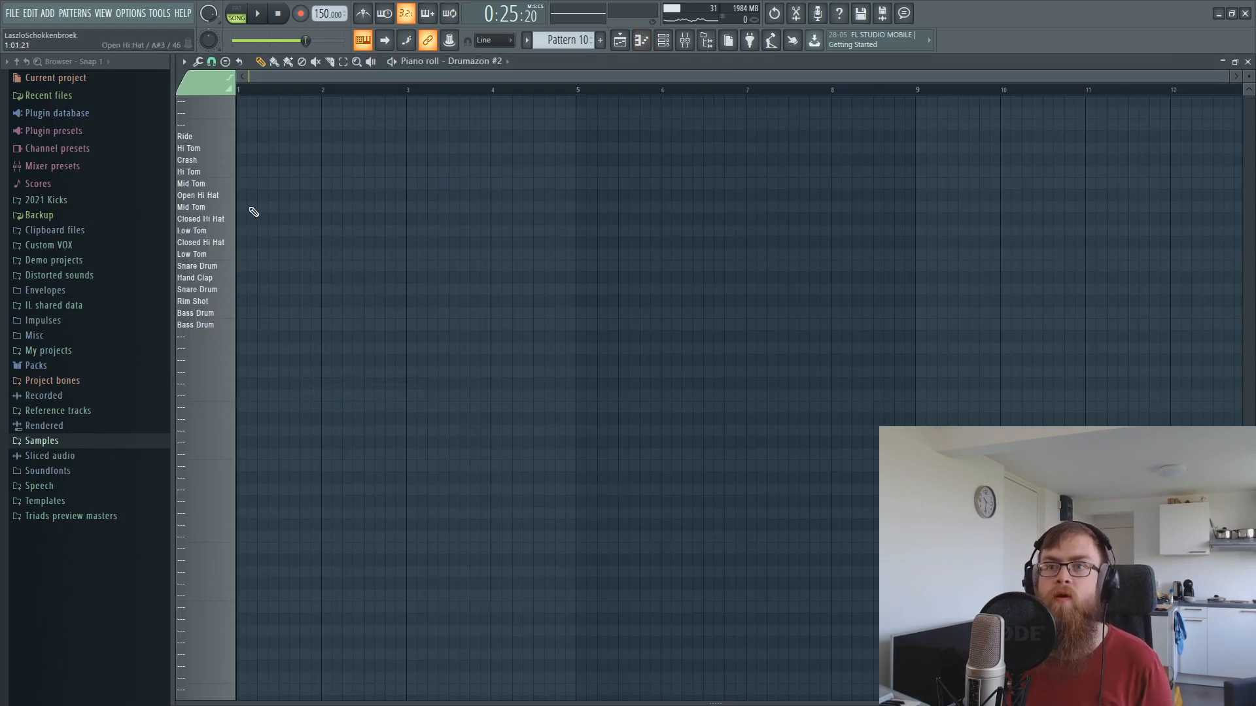
click(241, 312)
drag(243, 312, 454, 313)
key(l)
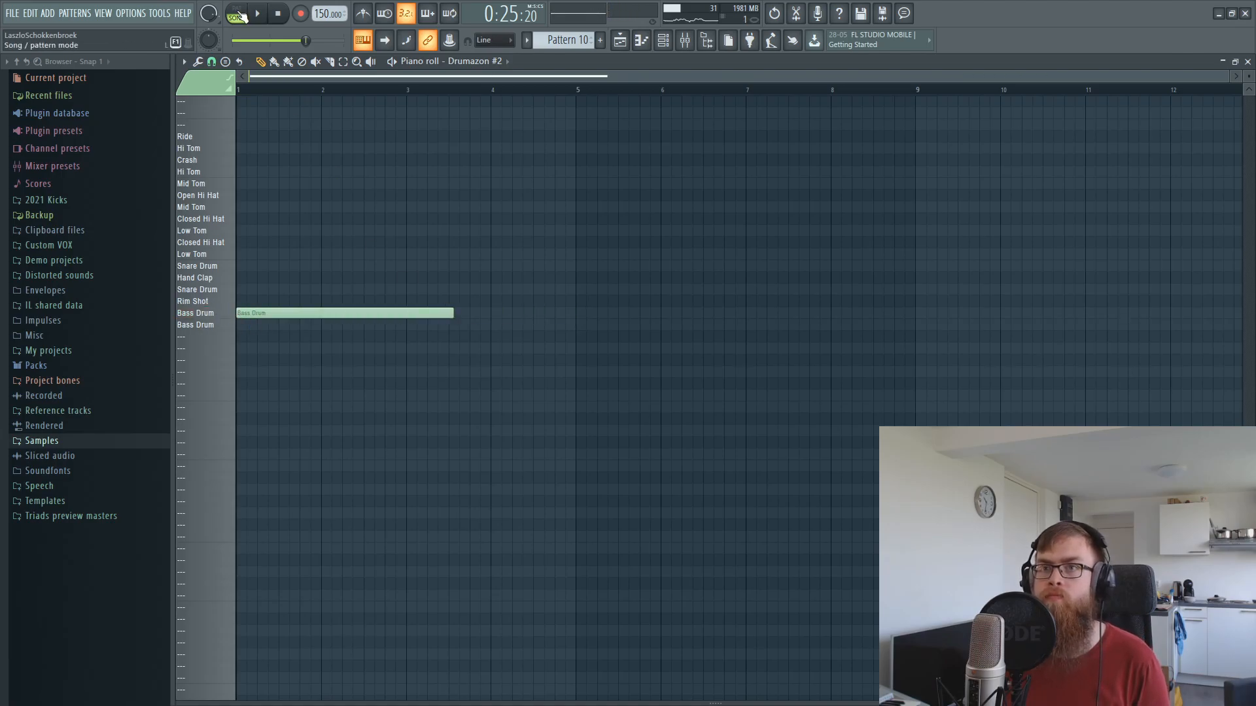
Rename the Drumazon #2 channel as "Hall Kick".
click(674, 42)
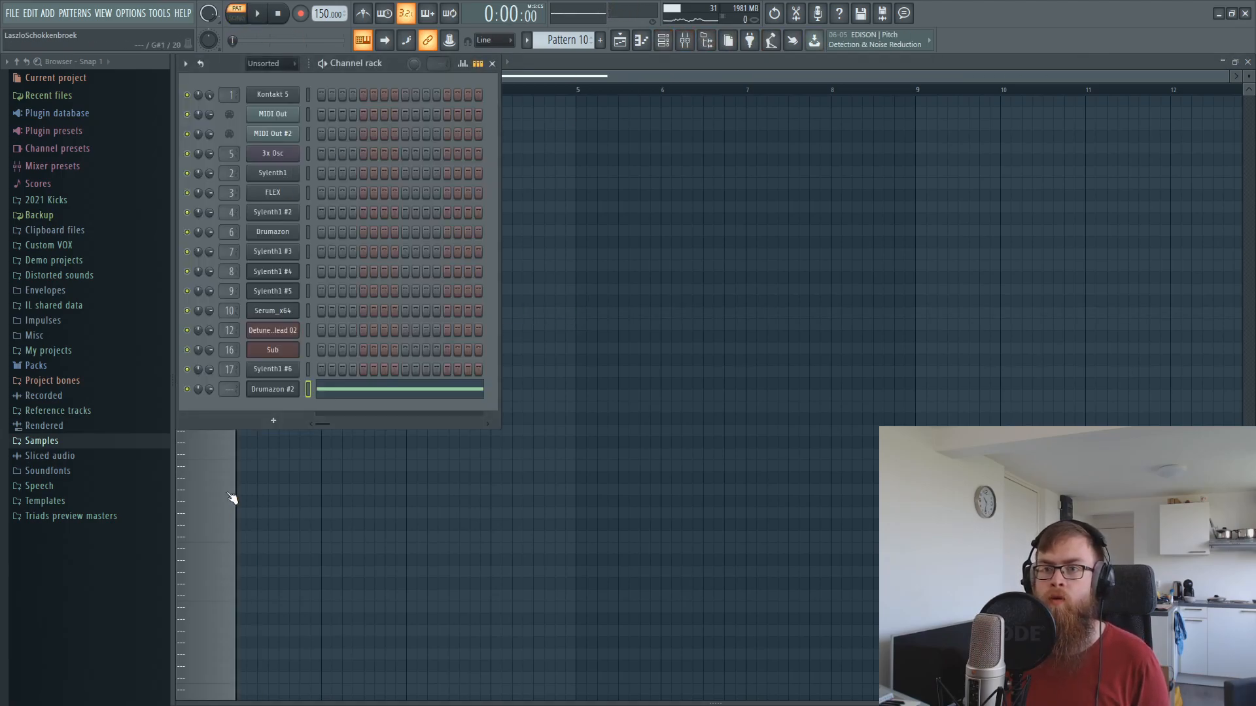
click(256, 391)
right_click(252, 395)
click(312, 406)
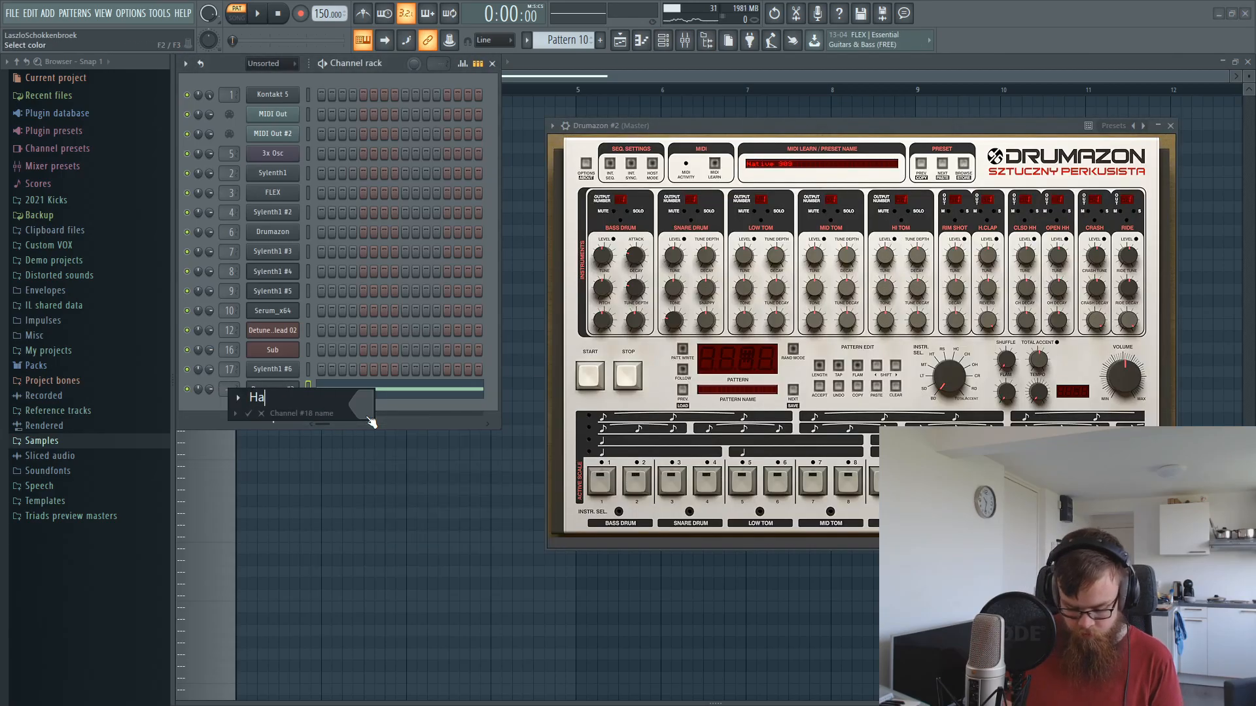
text(Hall Kick)
key(Return)
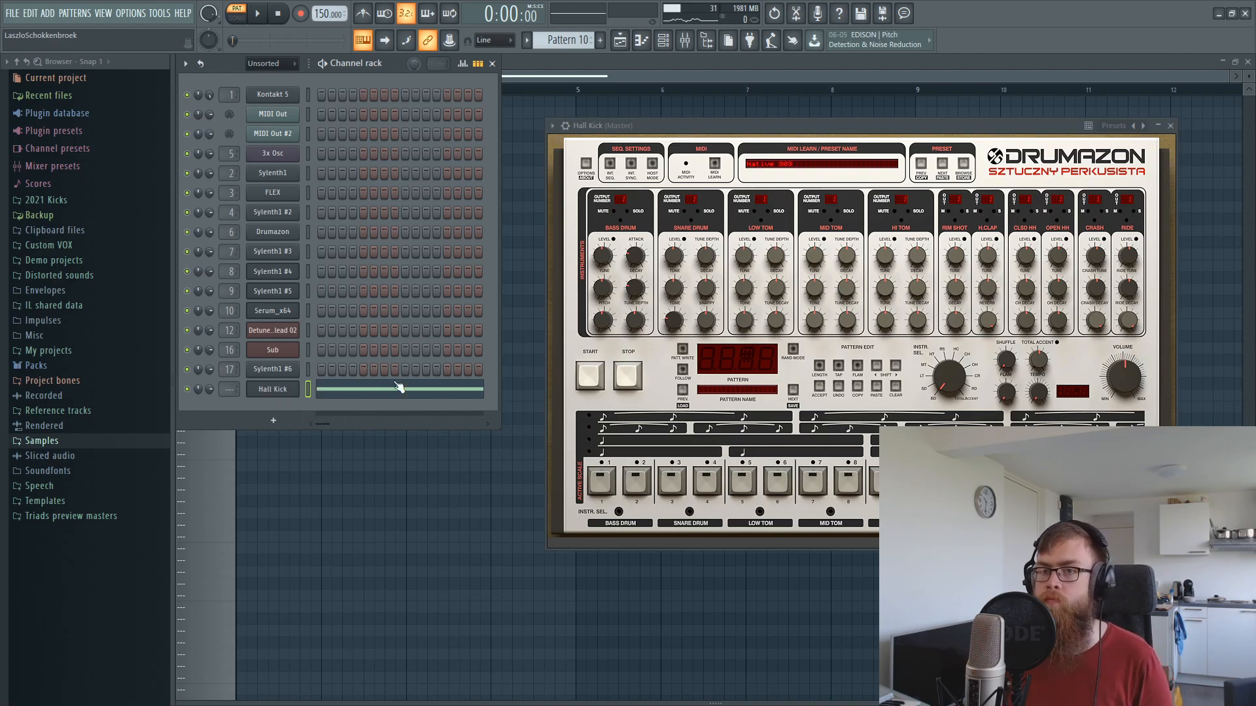
Route the Hall Kick channel to mixer track 19 and load ValhallaRoom in that track's first effect slot.
click(565, 126)
key(ctrl+l)
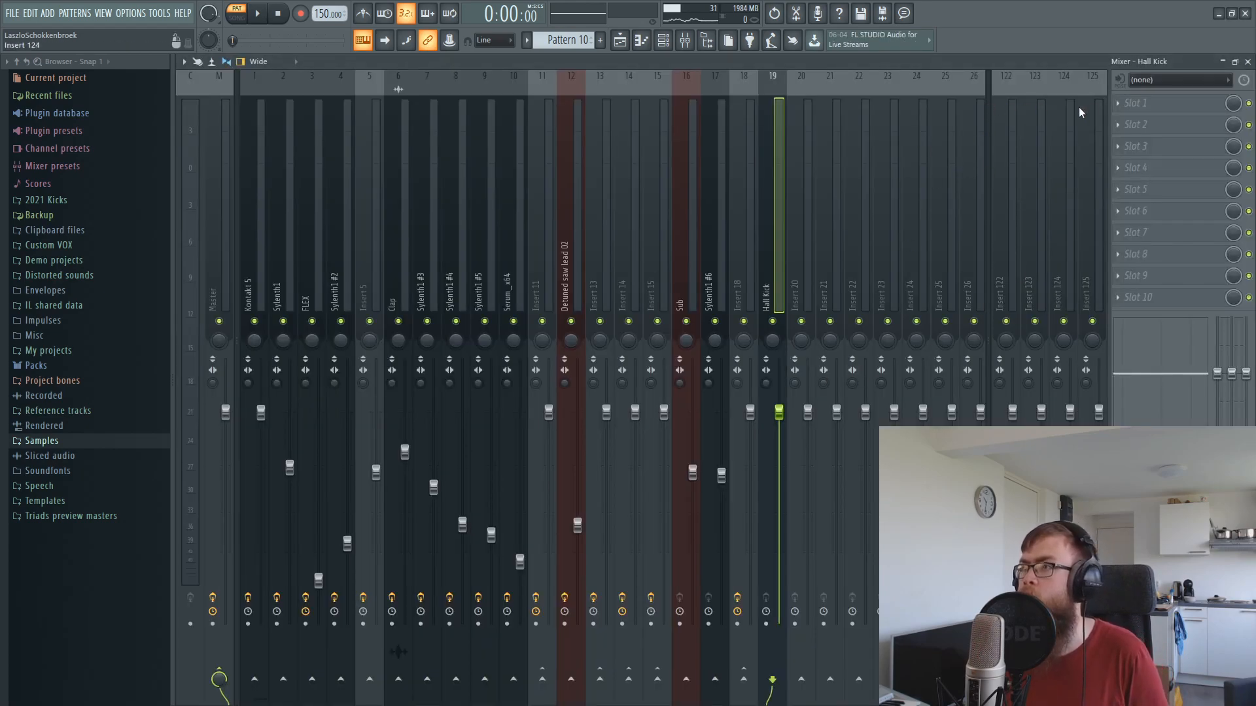
right_click(768, 191)
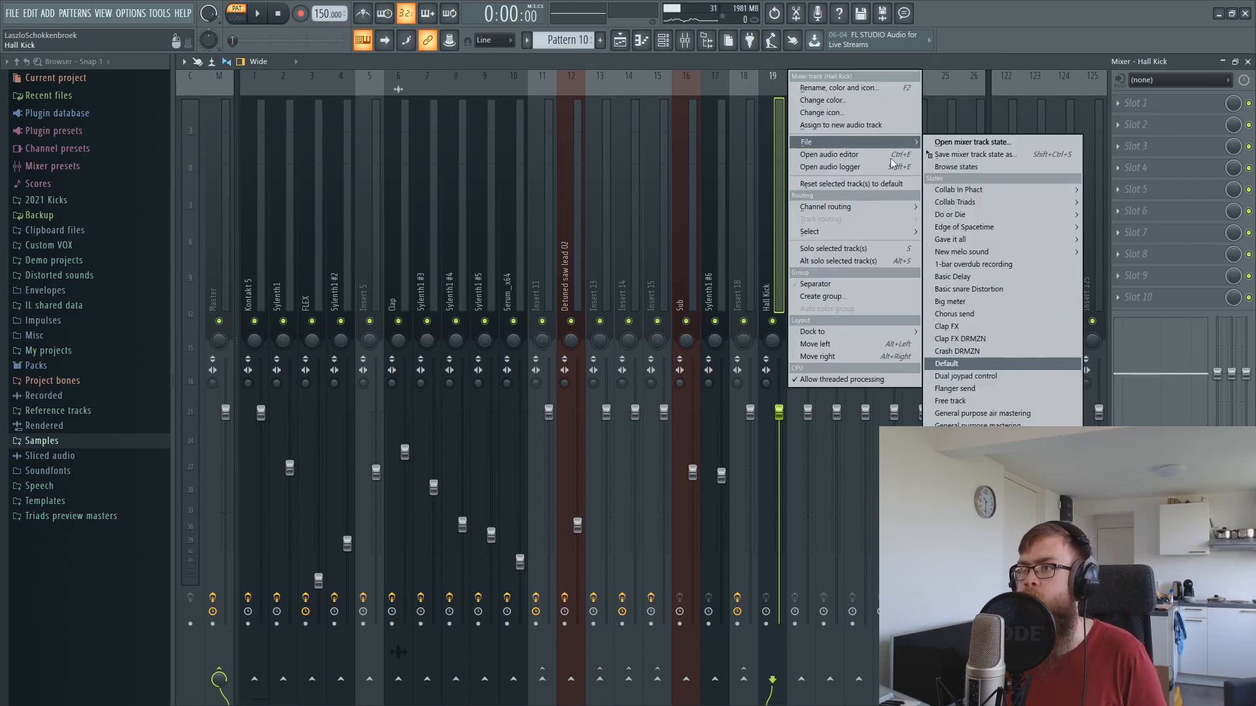
click(1138, 100)
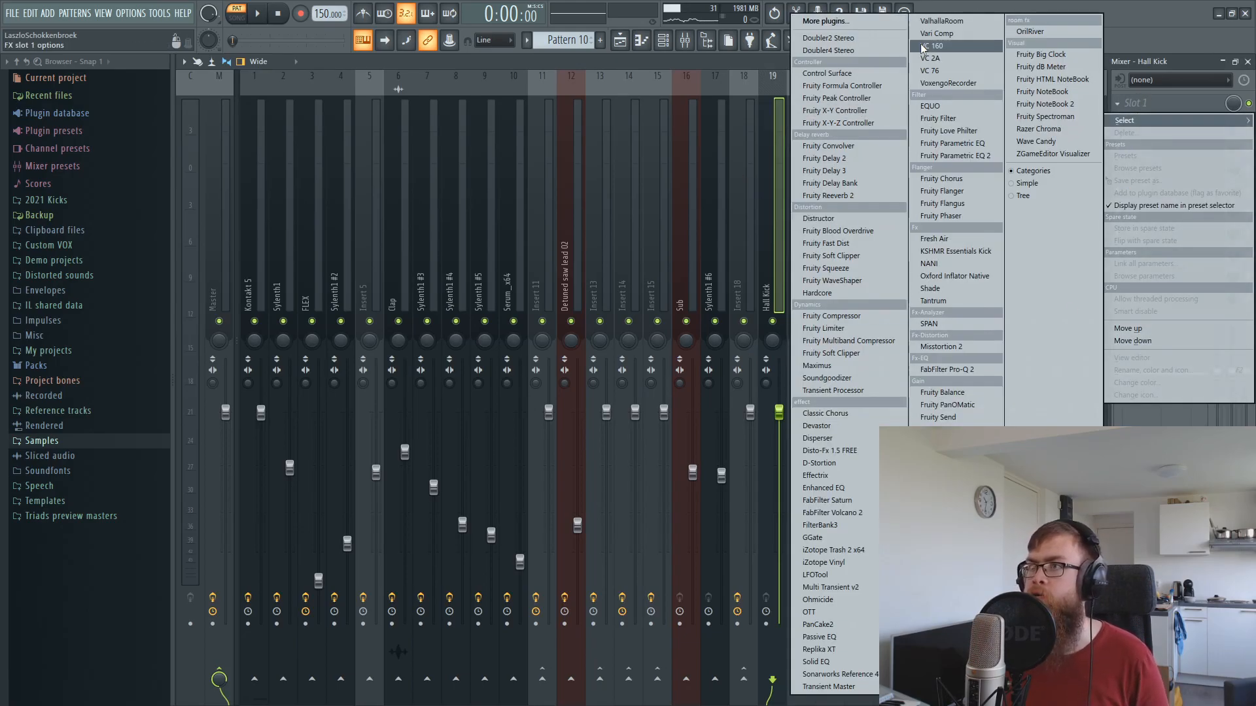
click(929, 22)
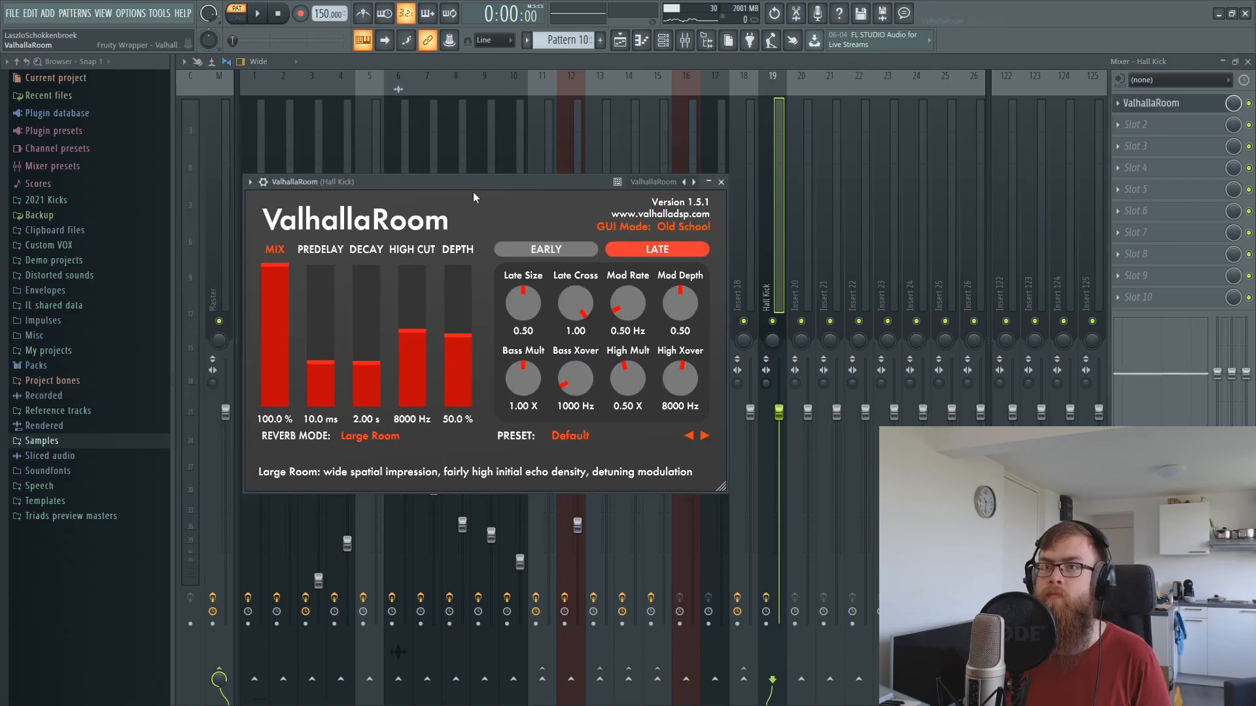
Set the ValhallaRoom reverb's predelay to 47.4 ms and its decay to 8.43 s.
click(373, 387)
drag(327, 386, 336, 242)
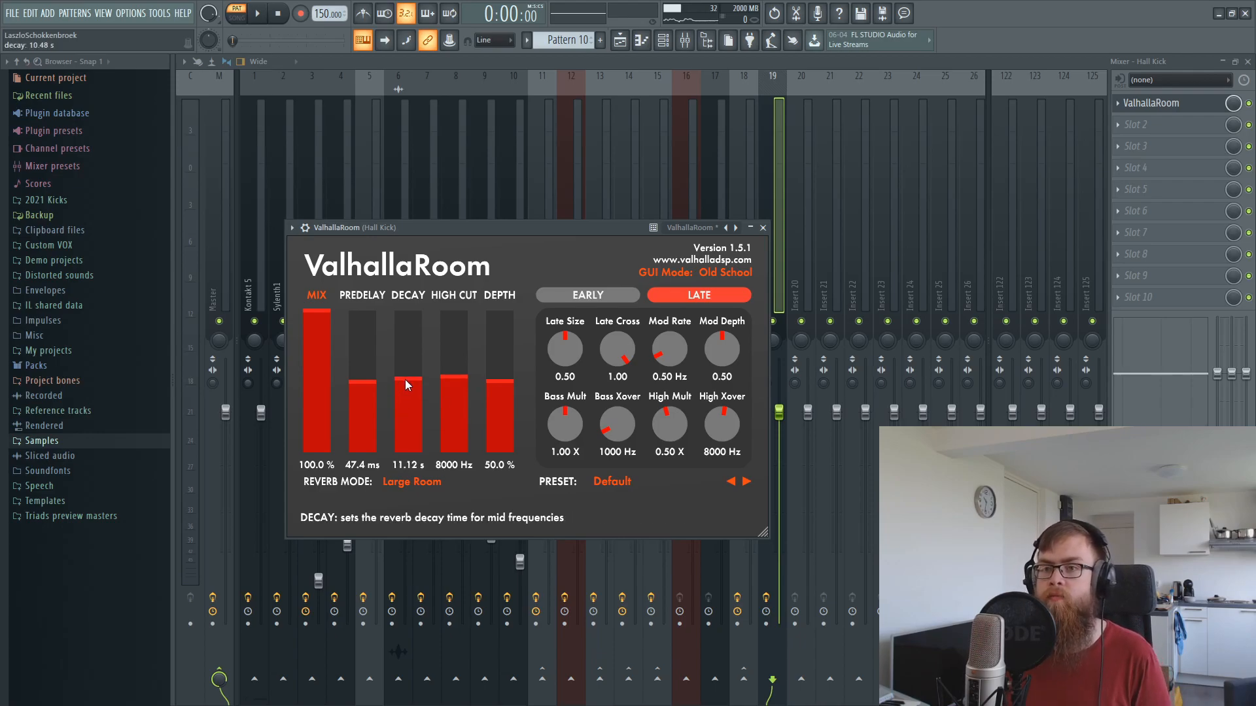
drag(460, 227, 471, 235)
drag(419, 385, 422, 394)
click(456, 235)
click(770, 250)
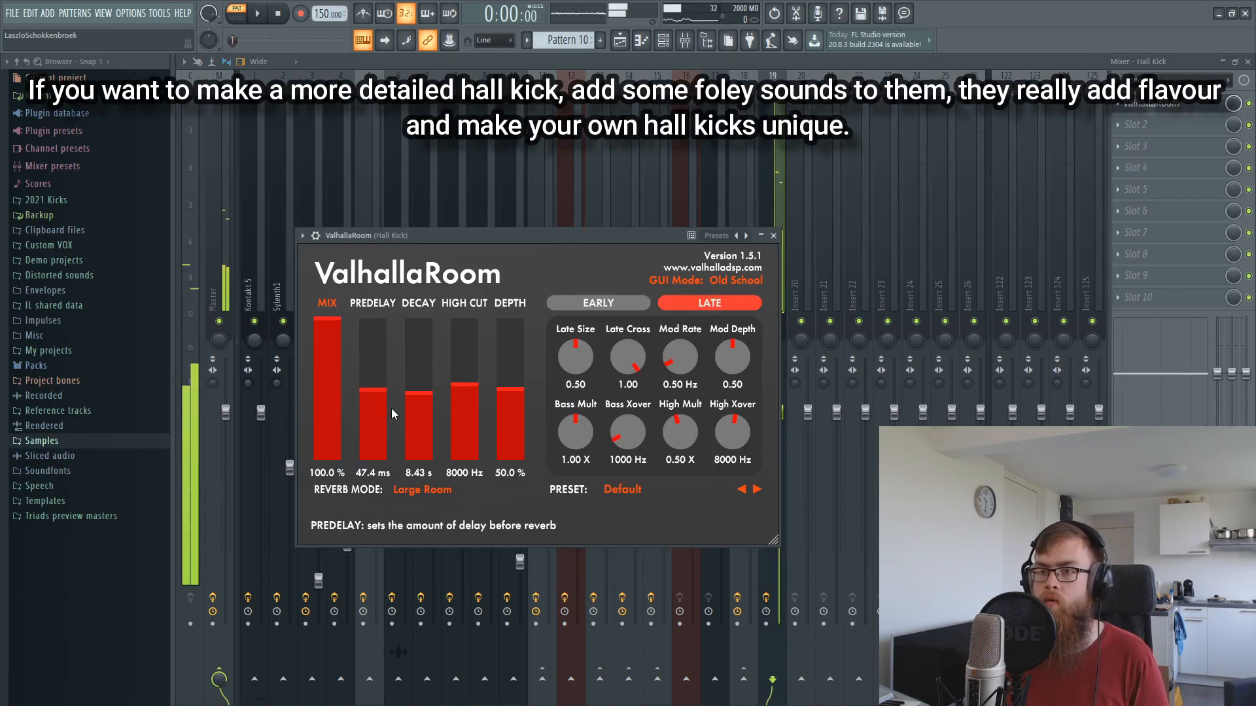
Lower the reverb's high cut to 4490 Hz and raise its depth to 59%, auditioning the hall kick pattern.
drag(475, 236, 500, 237)
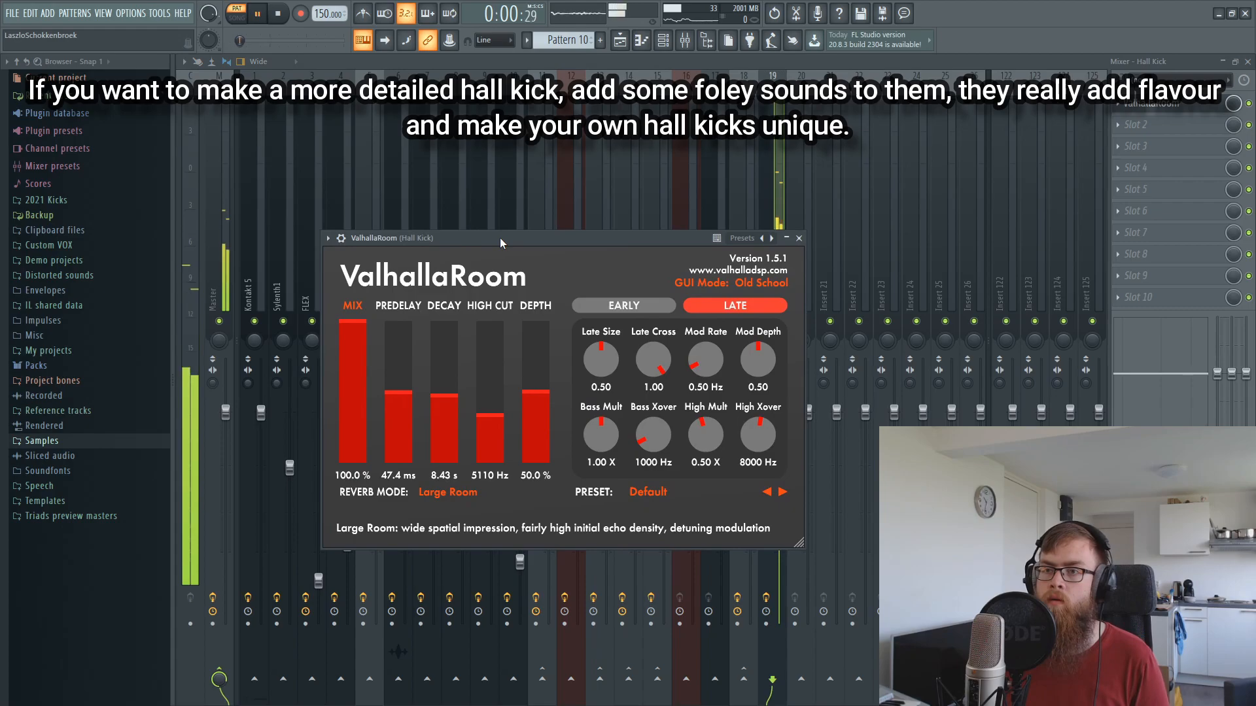
double_click(499, 238)
double_click(395, 239)
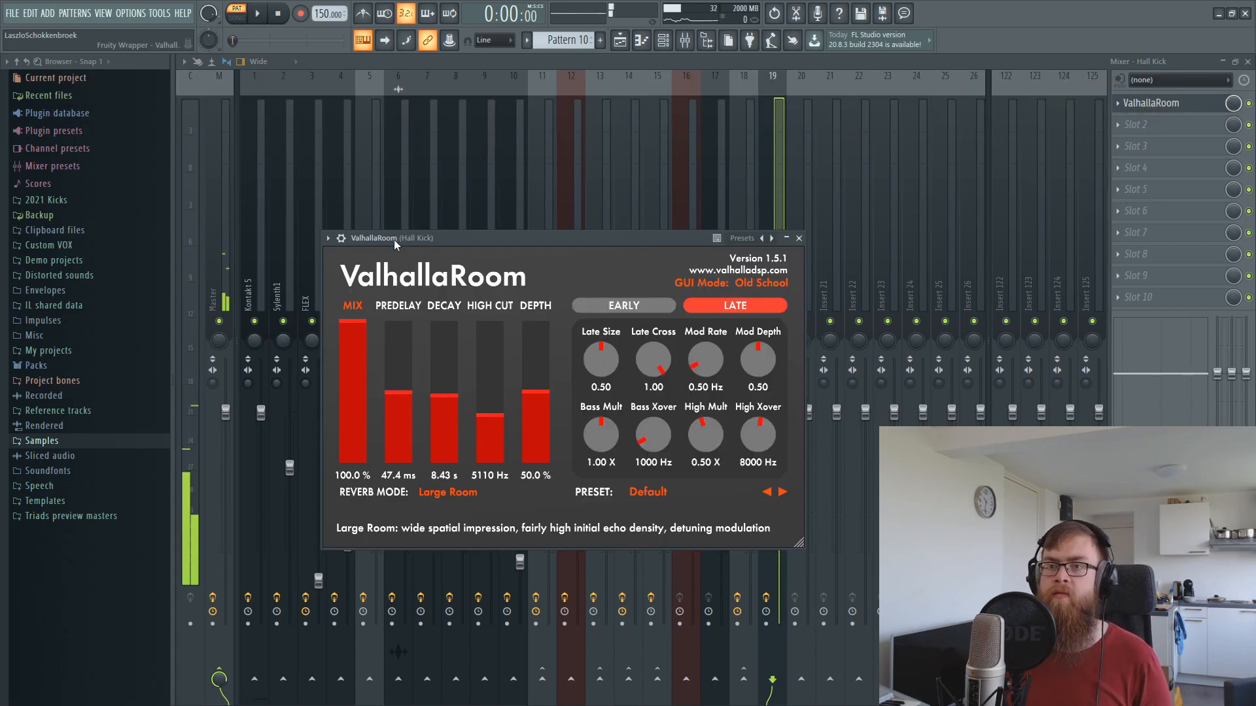
click(491, 426)
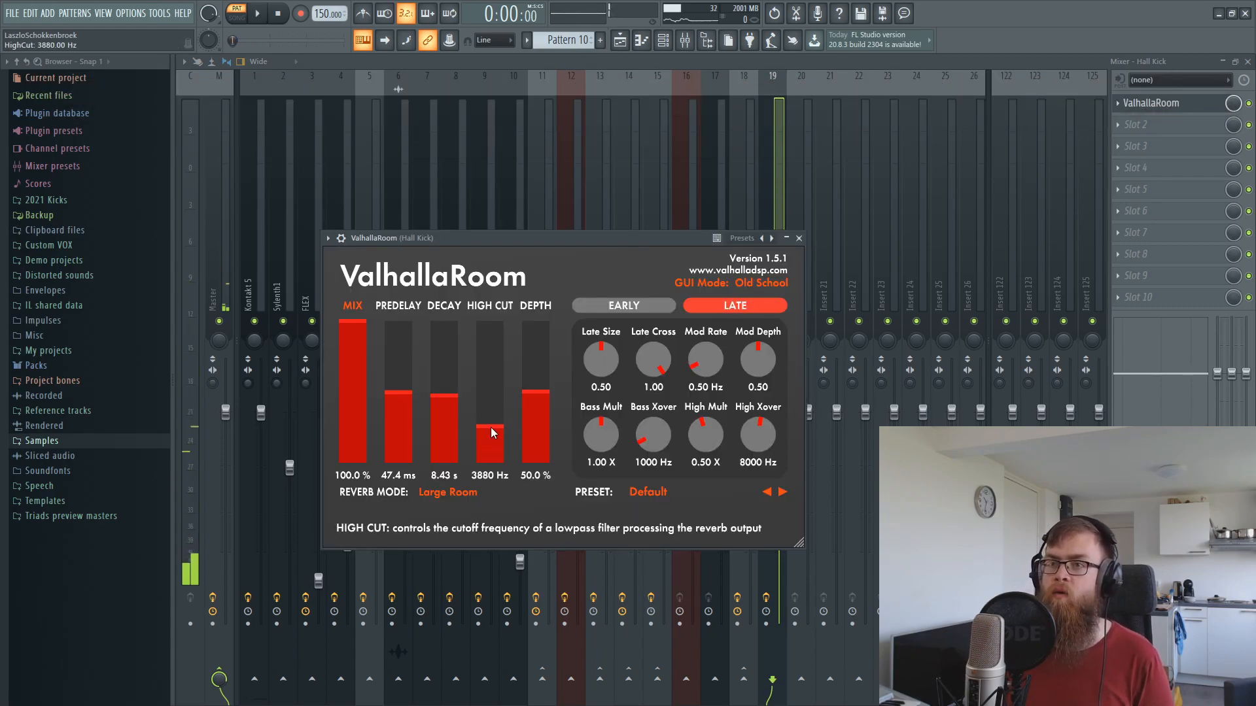
key(space)
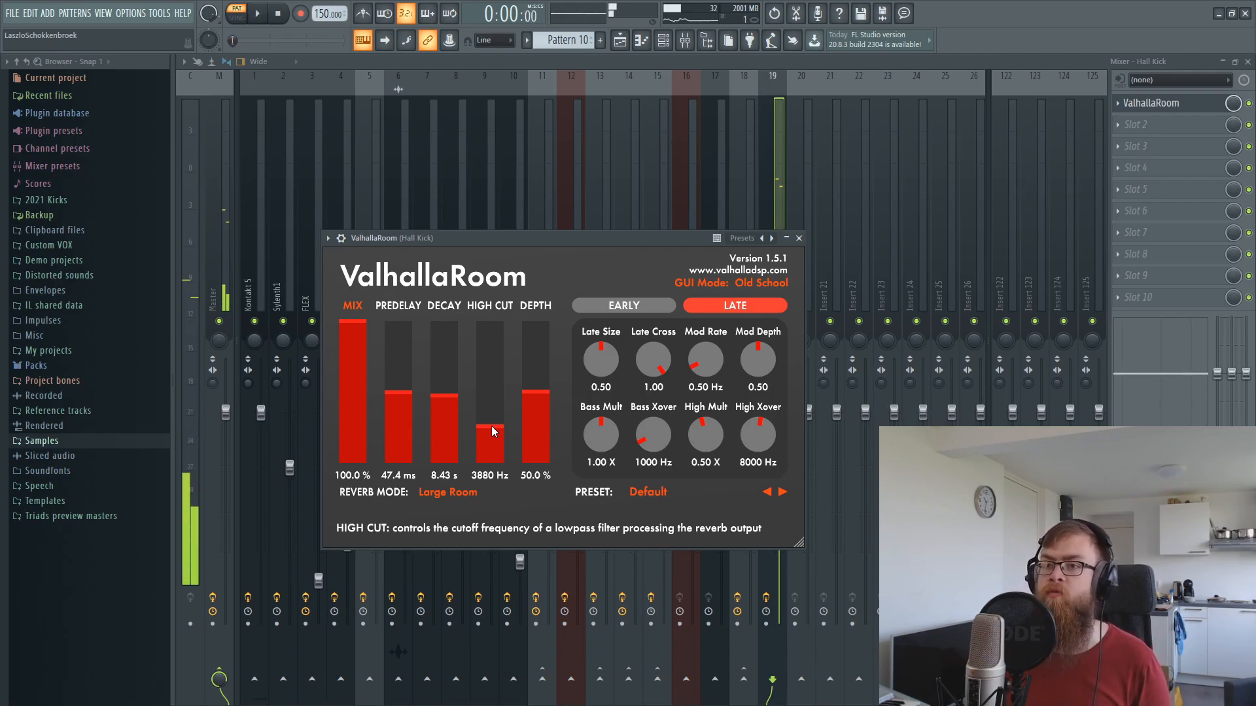
click(494, 421)
drag(536, 393, 607, 240)
click(594, 368)
key(space)
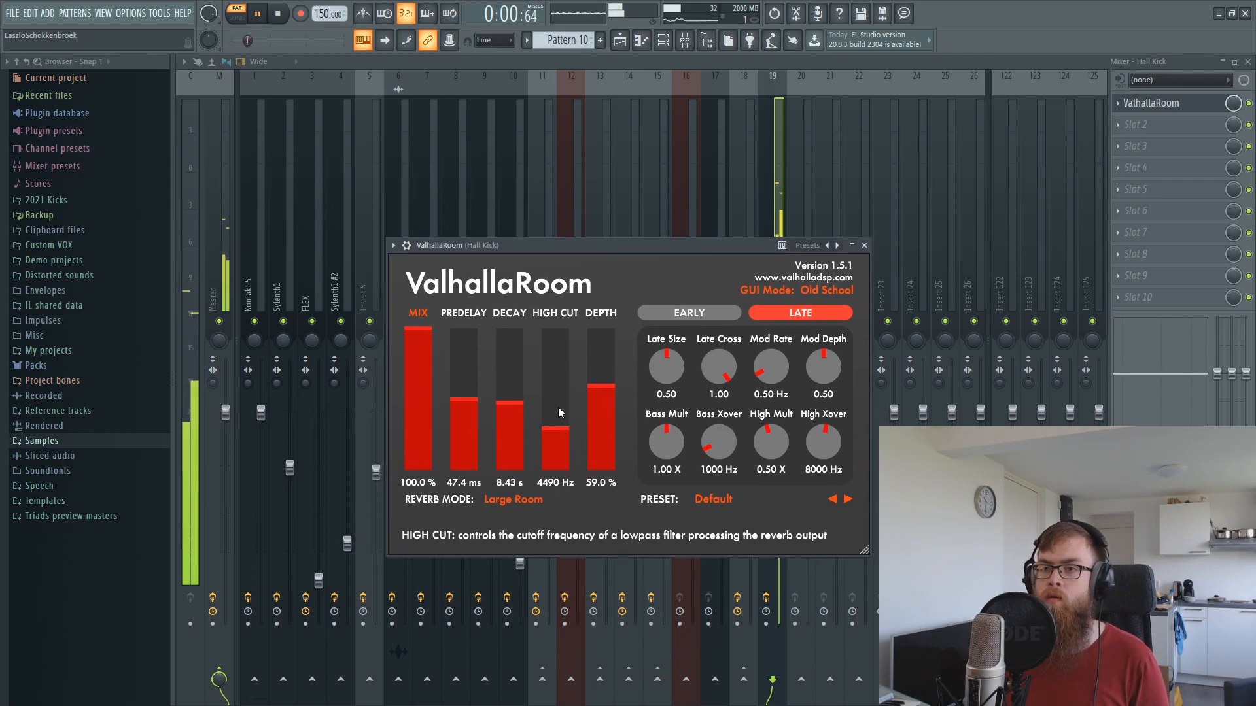
Bring the reverb's high cut down to 1200 Hz while listening to the pattern.
drag(559, 444, 560, 447)
drag(596, 243, 611, 243)
key(space)
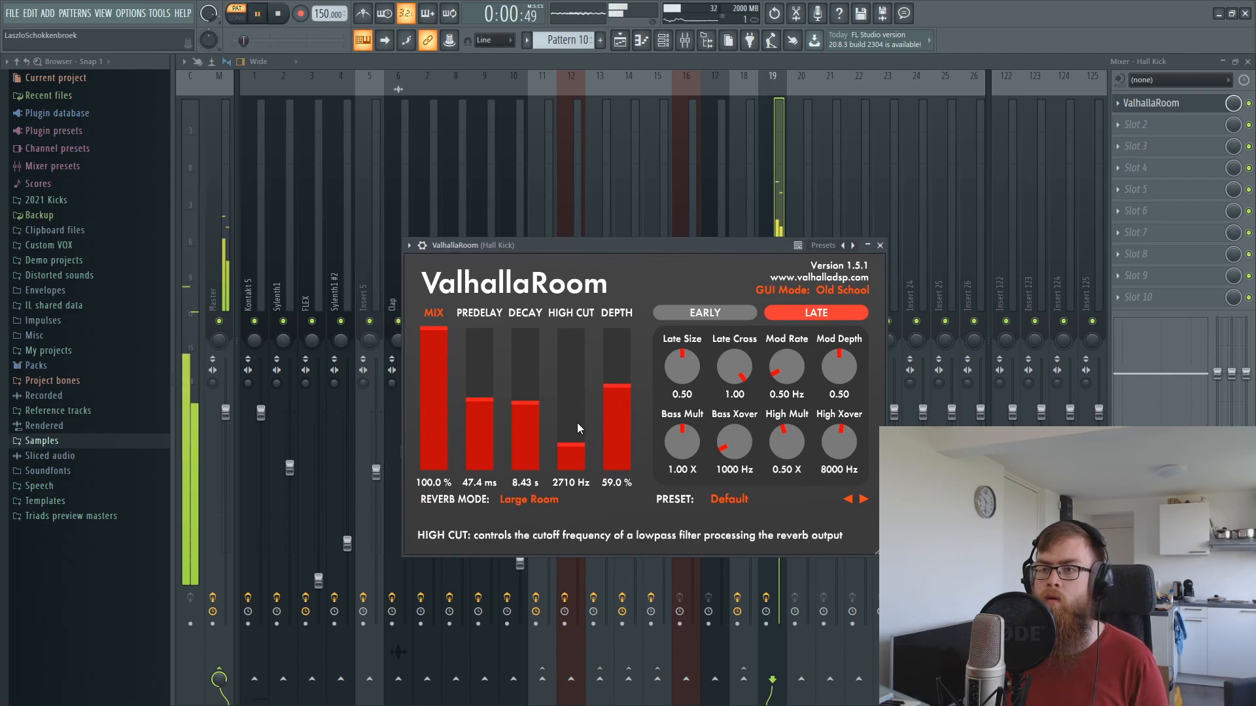
drag(574, 460, 573, 467)
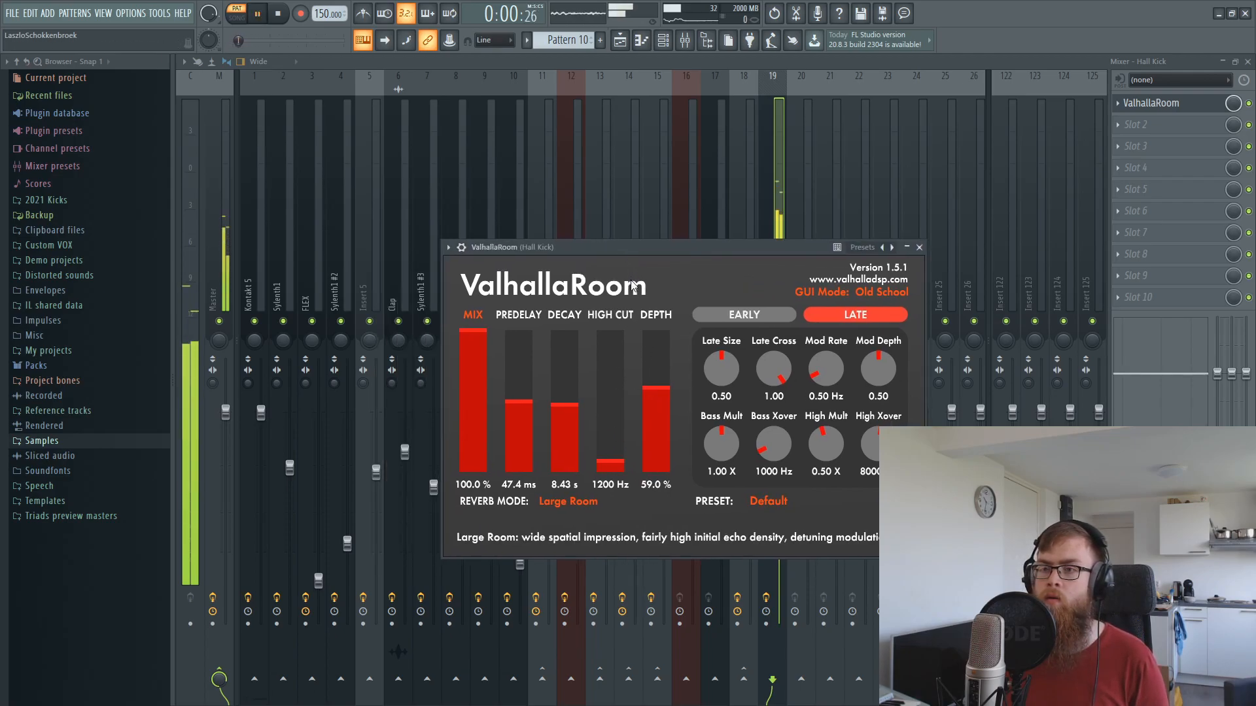
Load Misstortion 2 in the second effect slot of the Hall Kick track and set Hard Clip to 16.6 dB.
click(1158, 124)
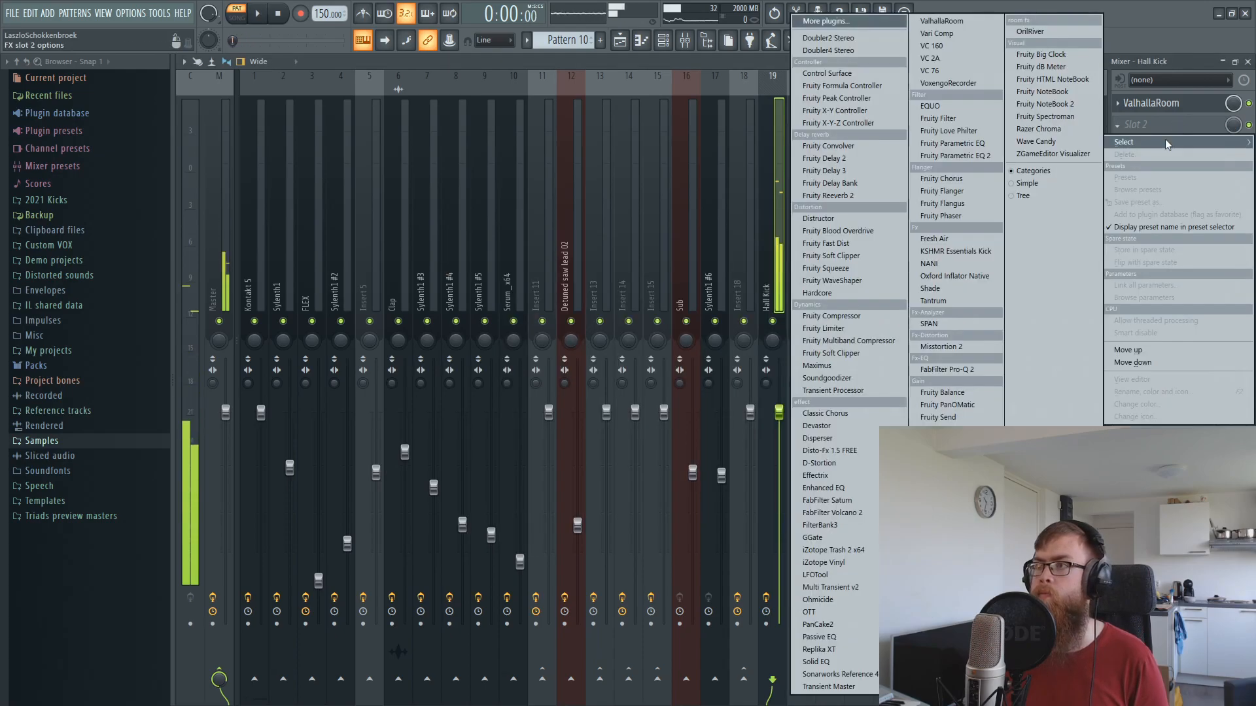
click(945, 351)
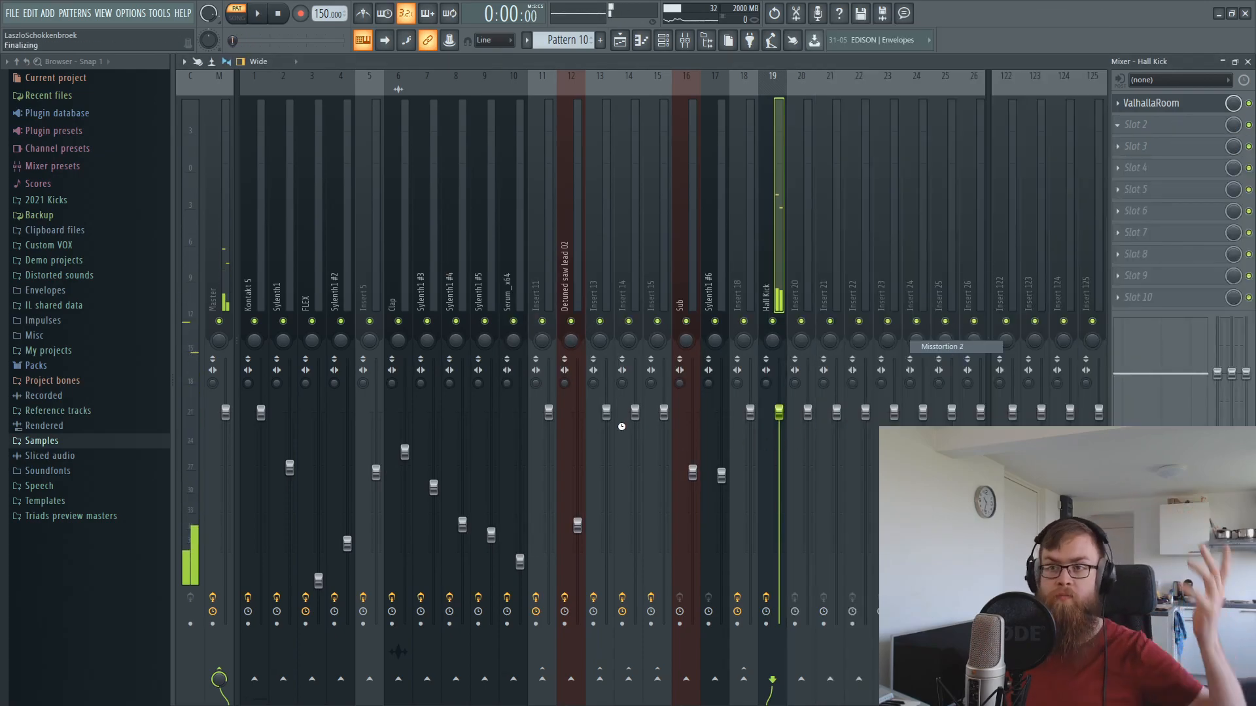
drag(268, 150, 368, 202)
key(space)
drag(387, 329, 388, 315)
drag(398, 263, 394, 276)
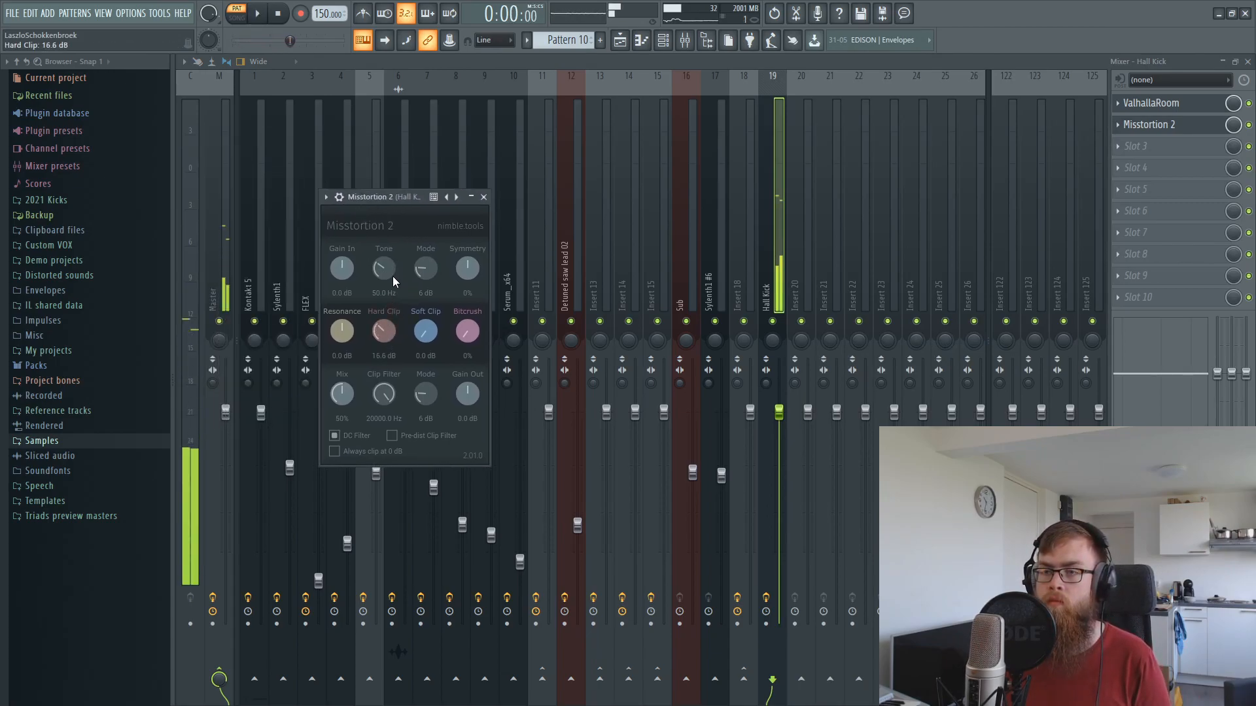
key(space)
Load FabFilter Pro-Q 2 in the third slot and add bell bands of about -1.5 dB at 219 Hz and +3.7 dB at 54 Hz.
right_click(1145, 150)
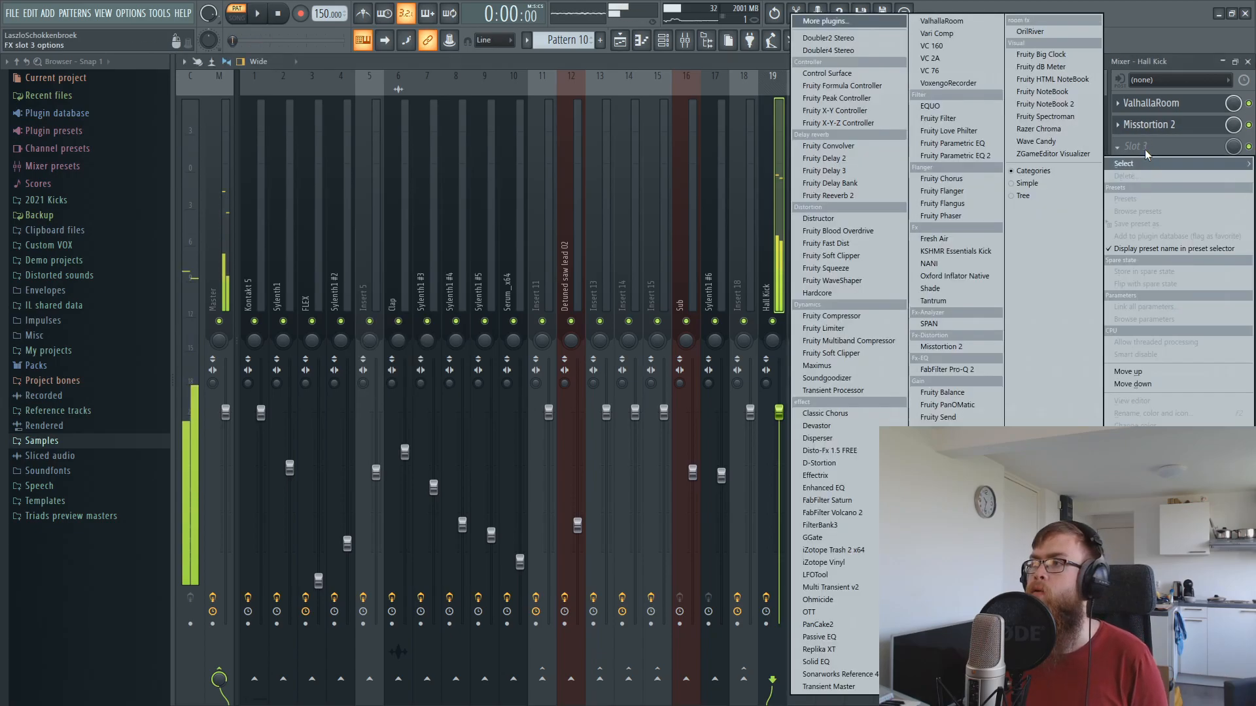
click(991, 370)
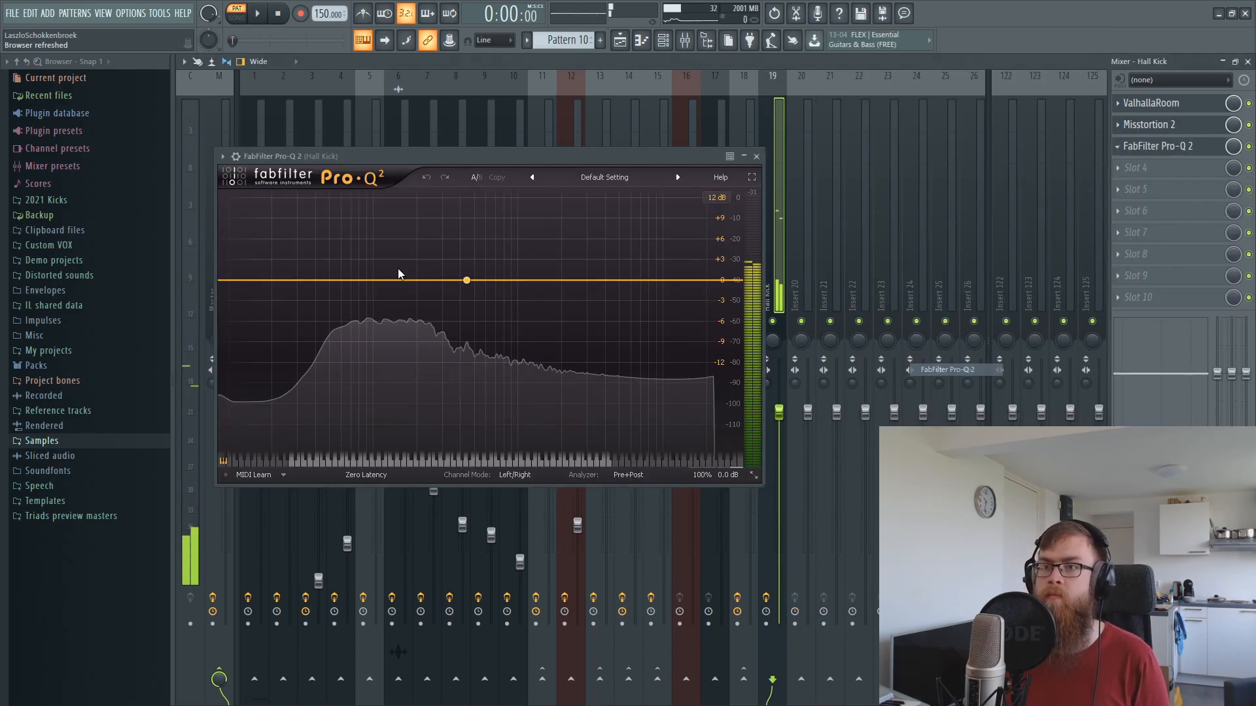
key(space)
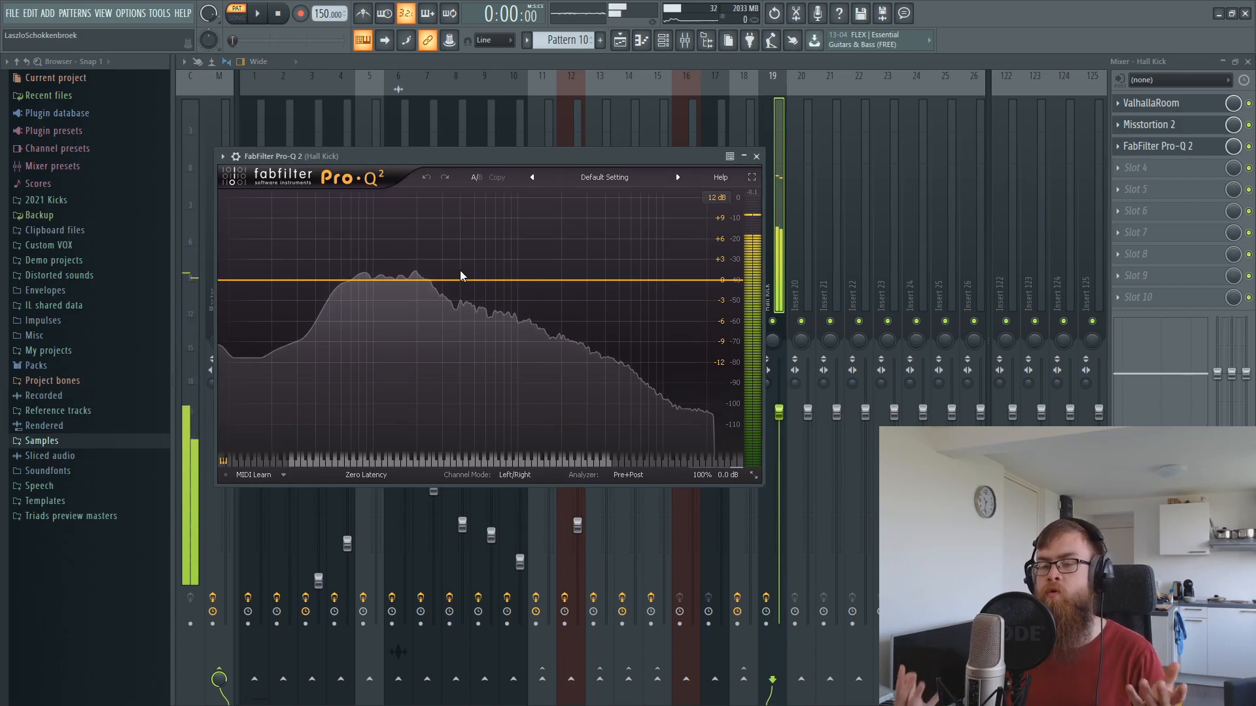
drag(362, 279, 425, 294)
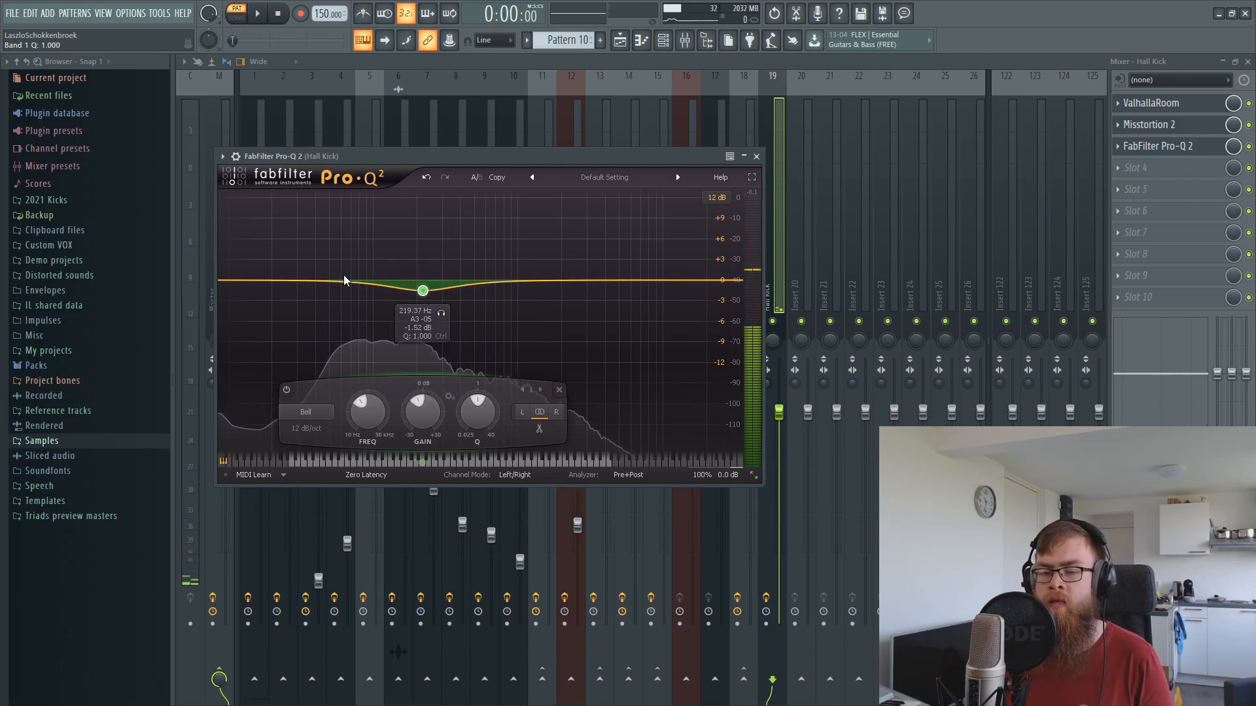
drag(328, 282, 334, 256)
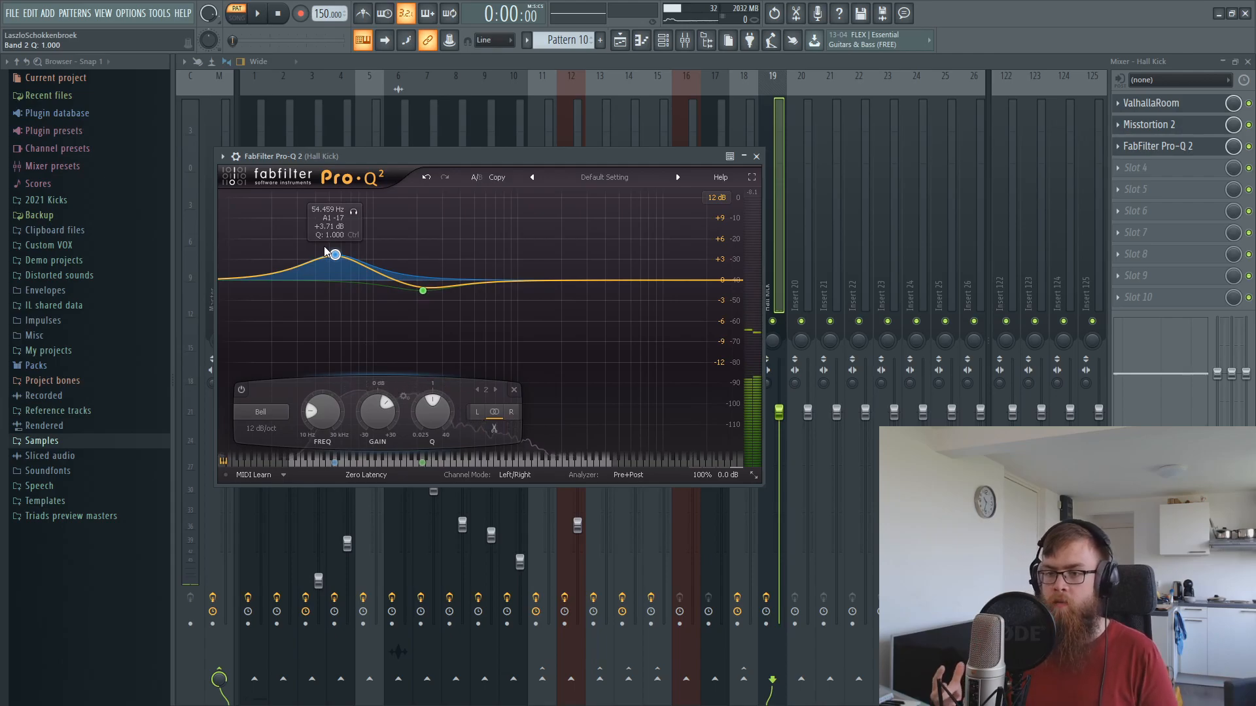
Raise the low bell boost near 60 Hz above 6 dB and deepen the cut to about -6.5 dB at 176 Hz.
key(space)
drag(333, 255, 345, 240)
drag(423, 289, 408, 314)
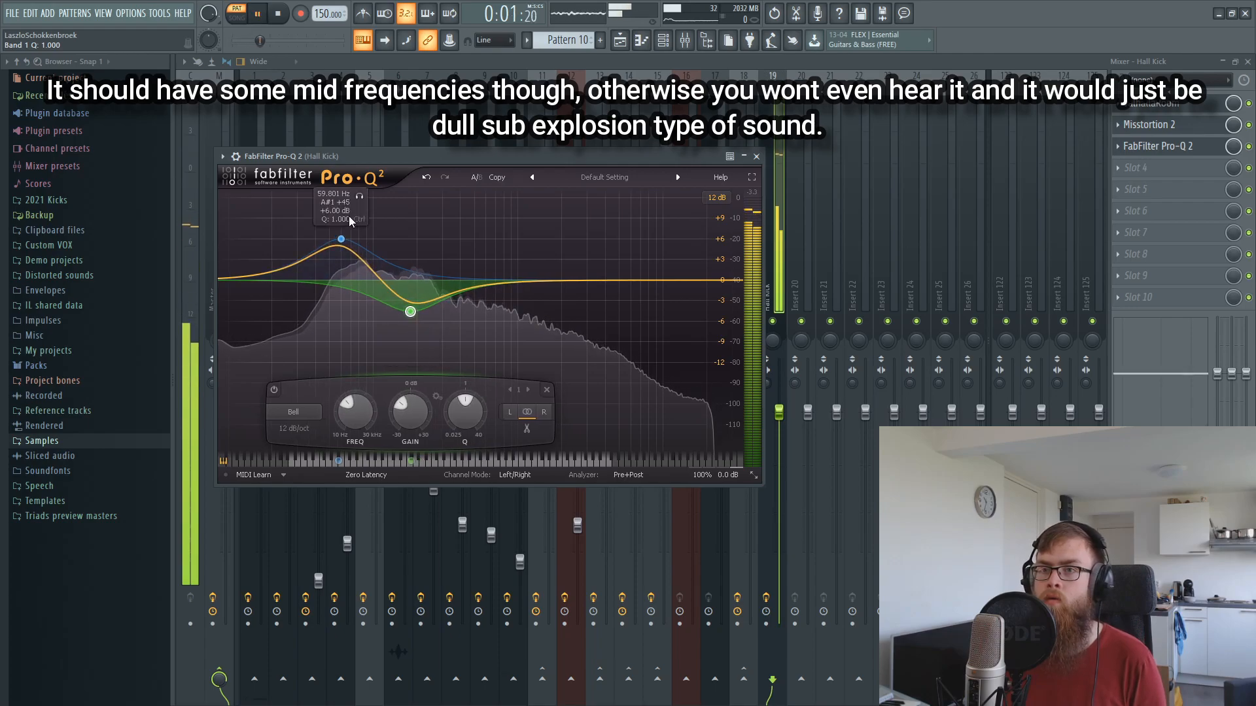
drag(340, 239, 345, 232)
drag(412, 315, 412, 332)
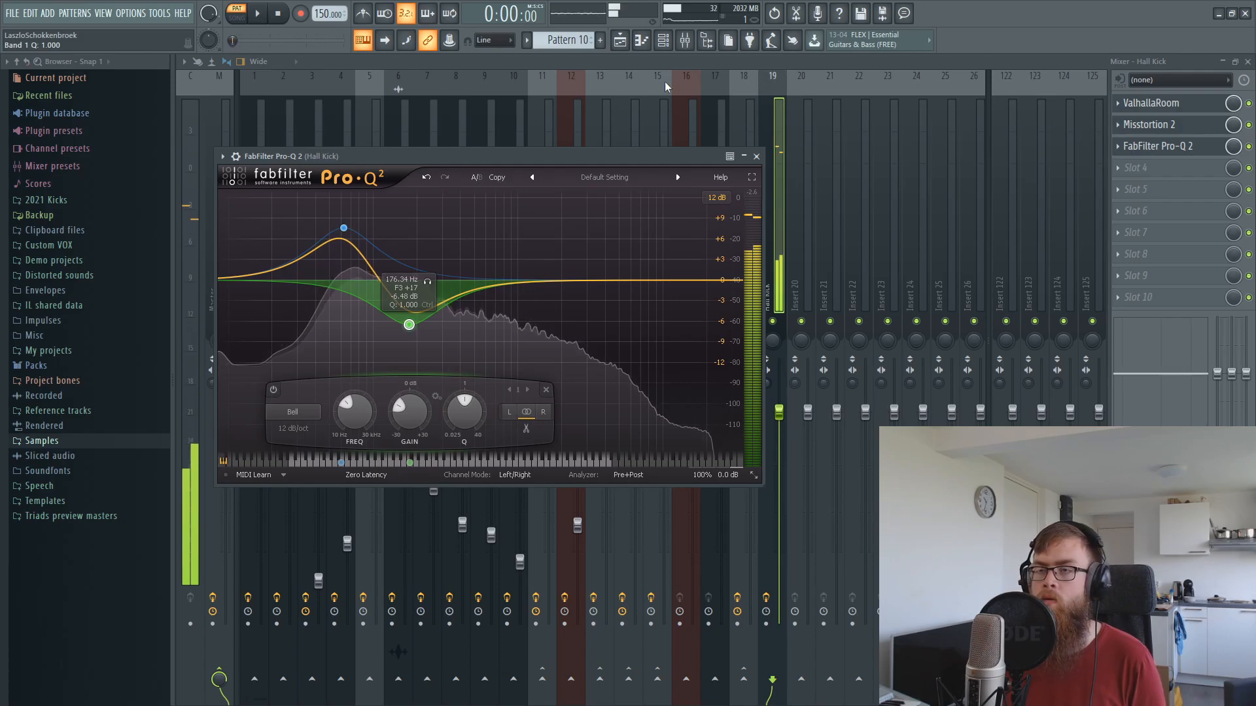
Place Pattern 10 at bar 1 of Track 21 in the playlist and switch playback to song mode.
click(622, 41)
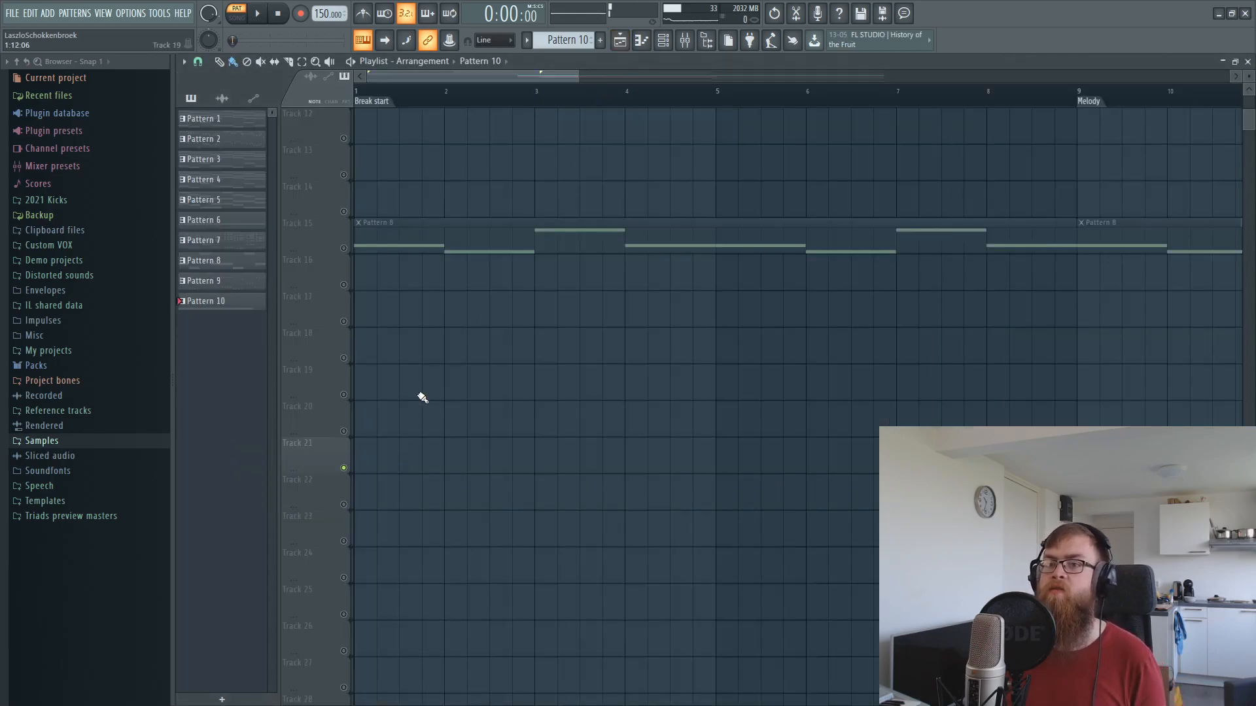
click(399, 458)
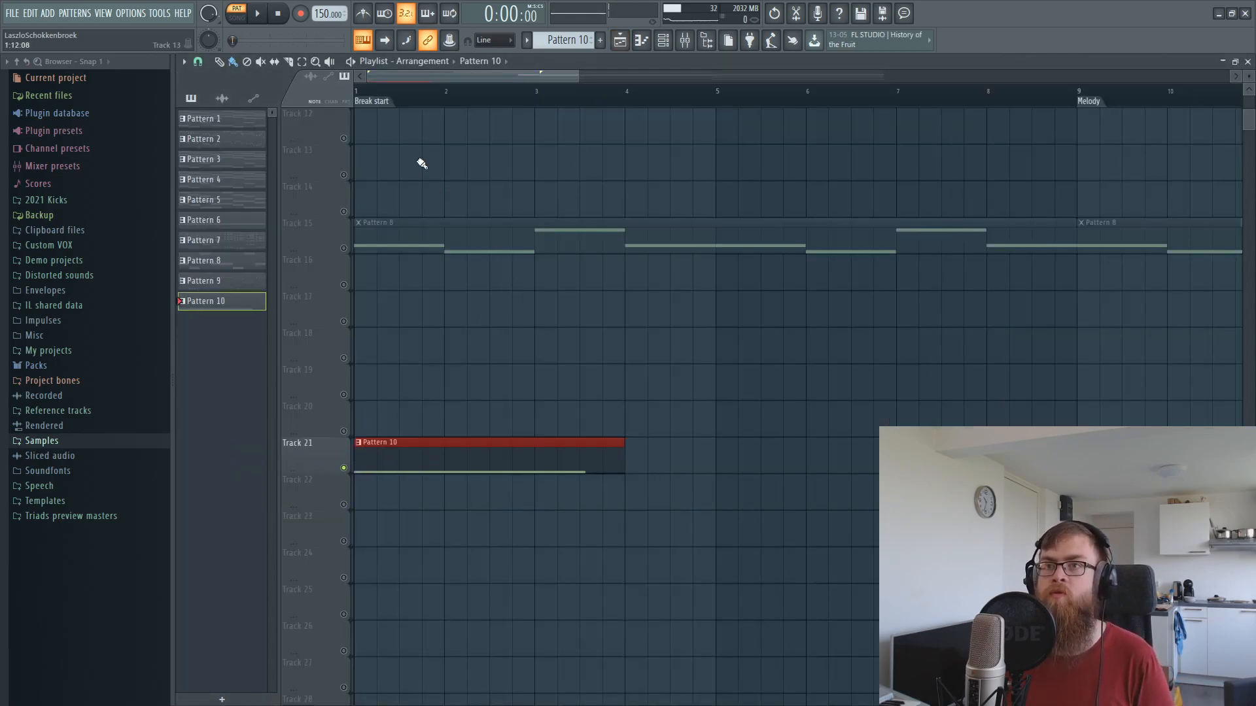
click(686, 40)
click(620, 41)
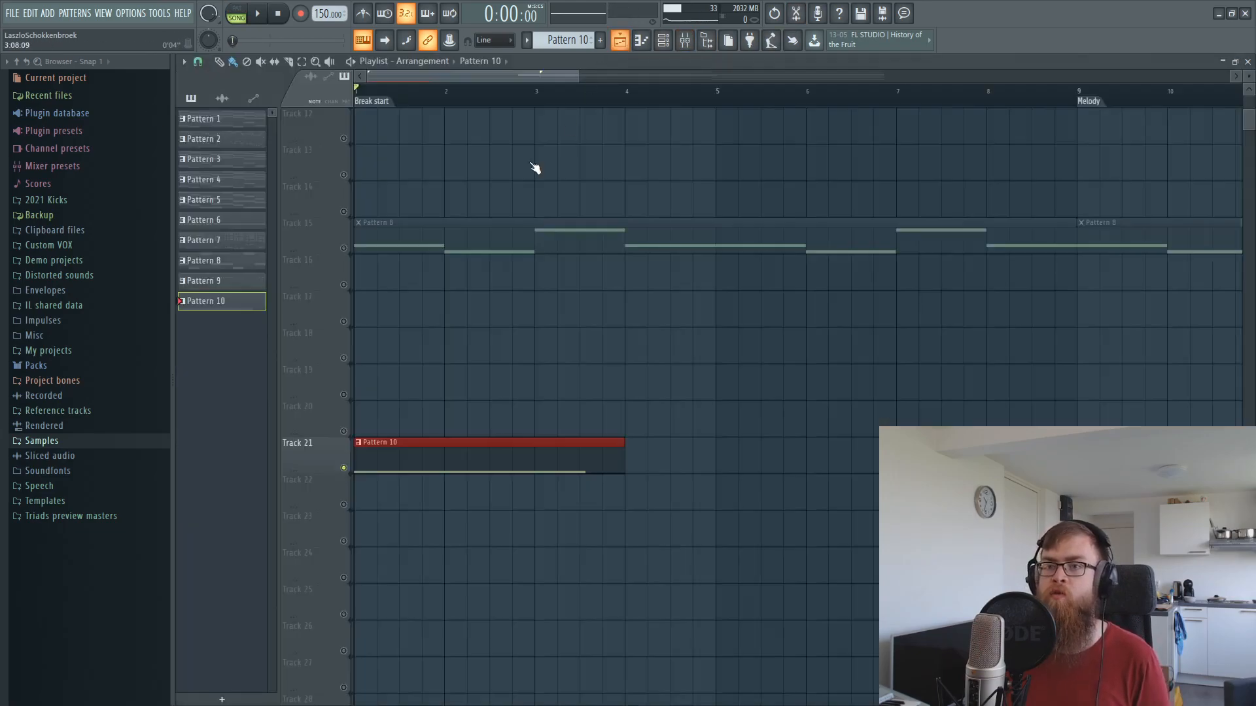
Reactivate all playlist tracks and play the arrangement from the start to hear the hall kick in context.
right_click(344, 249)
right_click(344, 249)
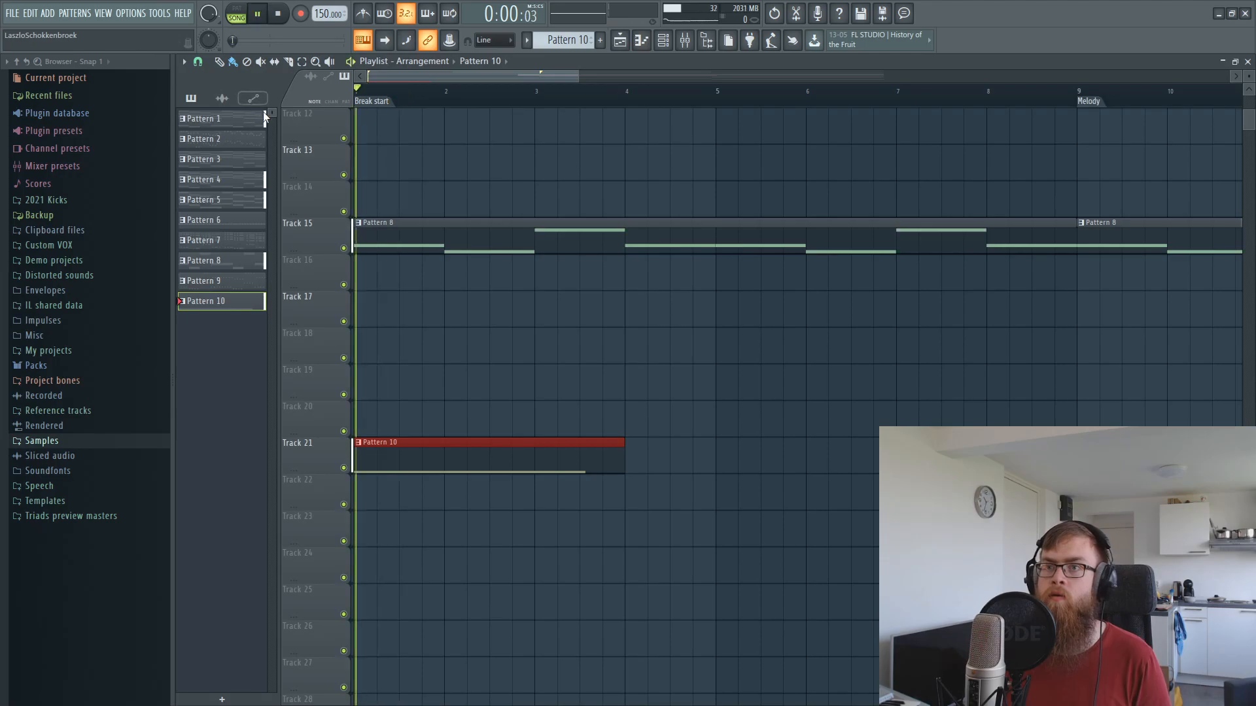
scroll(613, 101, down, 3)
ctrl+click(713, 375)
key(space)
scroll(708, 374, down, 3)
key(space)
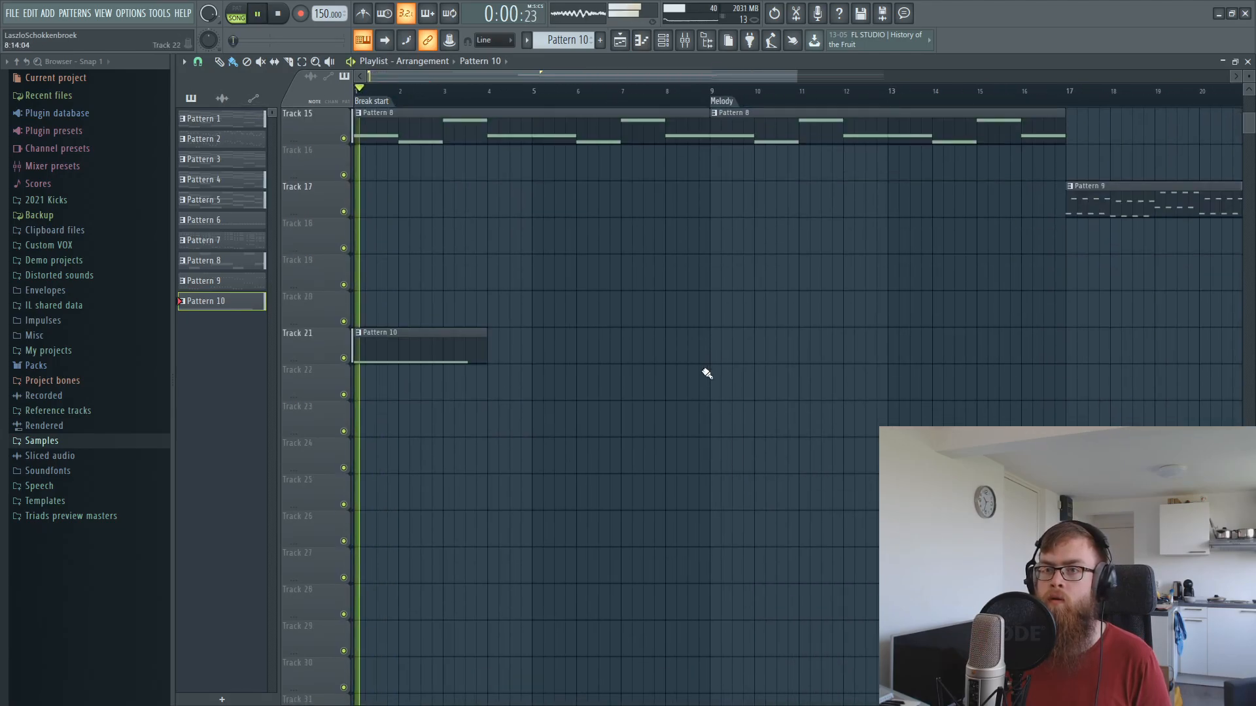
key(space)
Replace the Pattern 10 clip on Track 21 with a bounced audio clip and lower its level on mixer track 20.
right_click(344, 358)
click(796, 15)
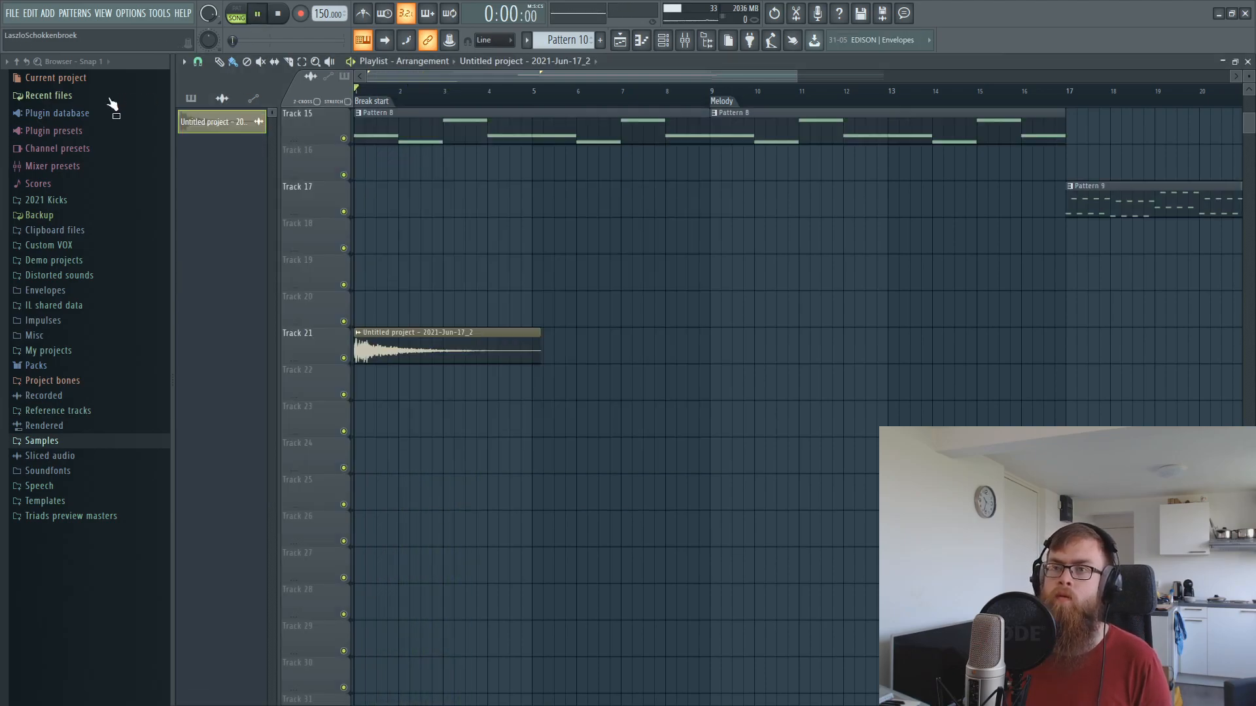
key(space)
click(687, 42)
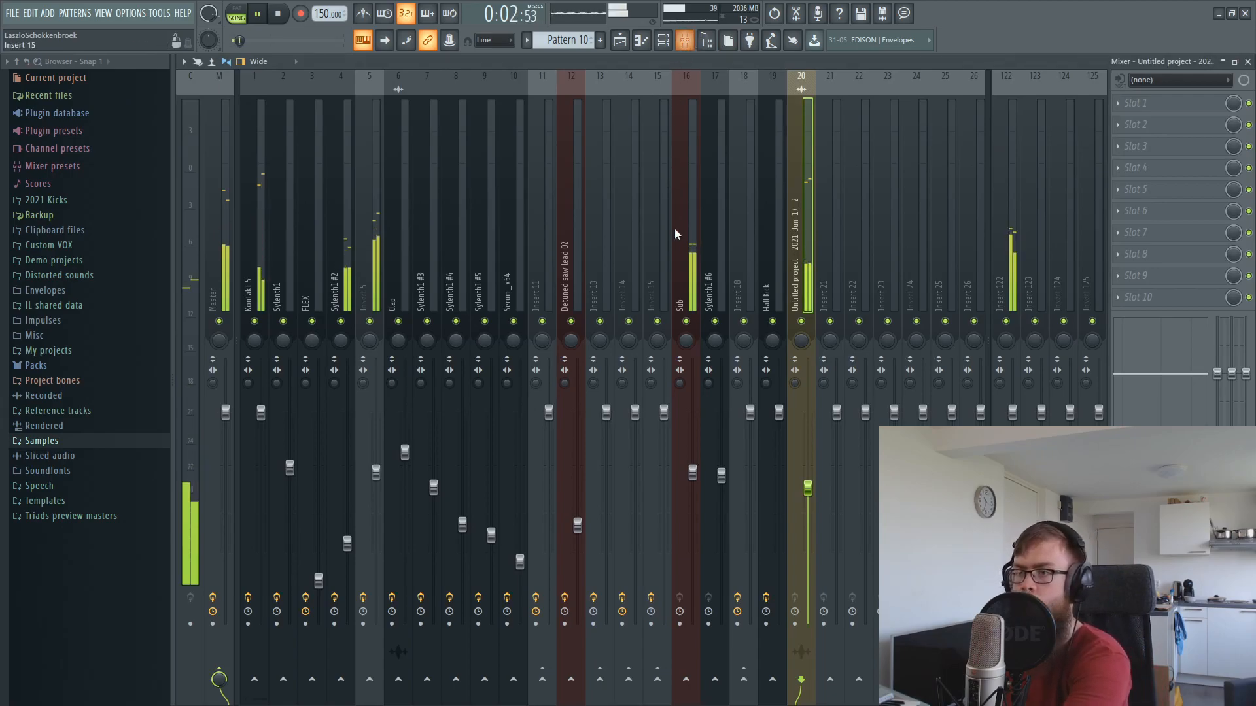
Copy the hall kick audio clip to bars 9 and 17 and move all three clips up to Track 20.
click(618, 42)
drag(422, 337, 235, 336)
drag(678, 345, 576, 345)
drag(890, 347, 766, 351)
drag(899, 390, 213, 335)
key(shift+Up)
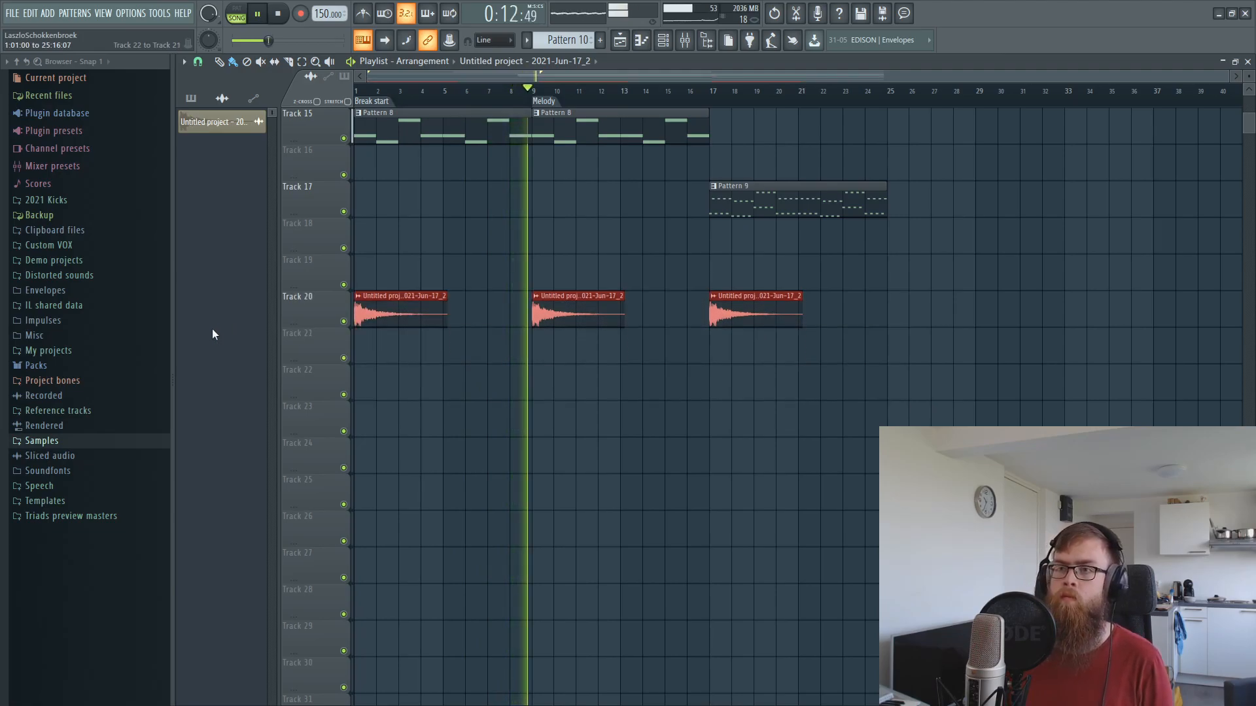
ctrl+click(762, 477)
Switch the channel rack from the Audio group to another channel group.
click(685, 42)
click(663, 41)
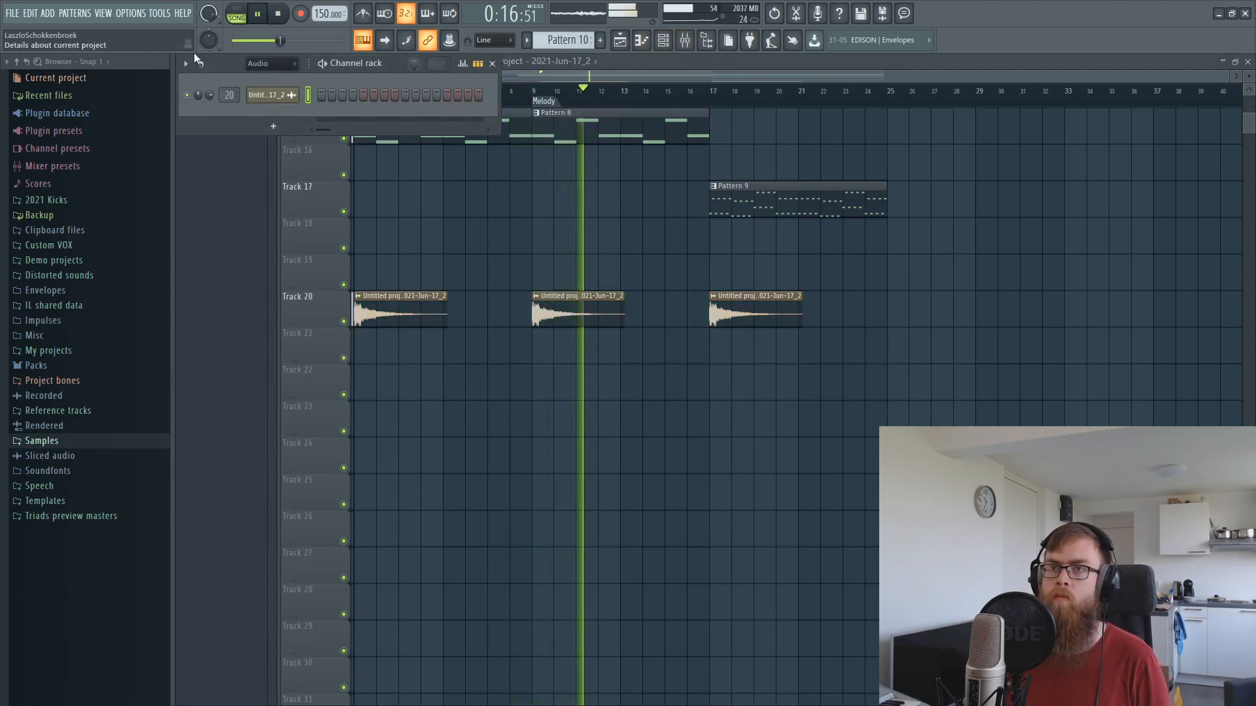
click(254, 64)
click(254, 120)
click(663, 42)
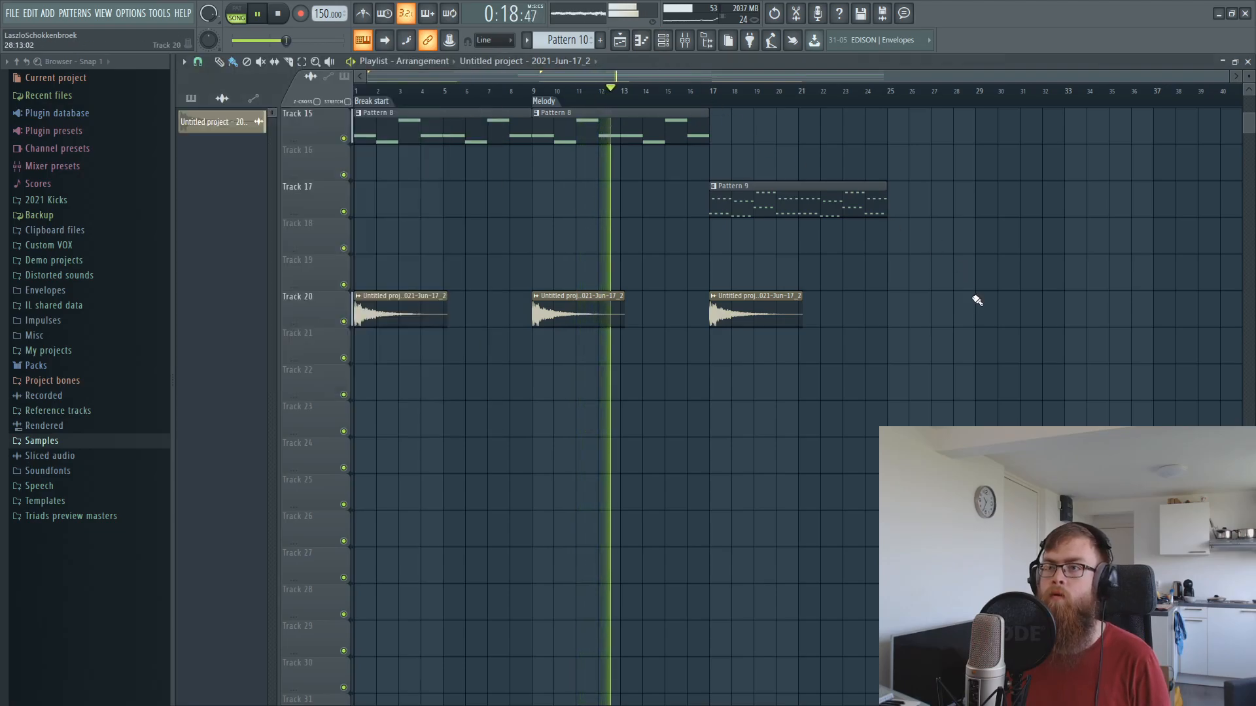
Move the three hall kick audio clips up to Track 19.
scroll(975, 299, up, 4)
scroll(971, 301, down, 2)
drag(880, 392, 19, 357)
key(shift+Up)
ctrl+click(864, 600)
click(665, 44)
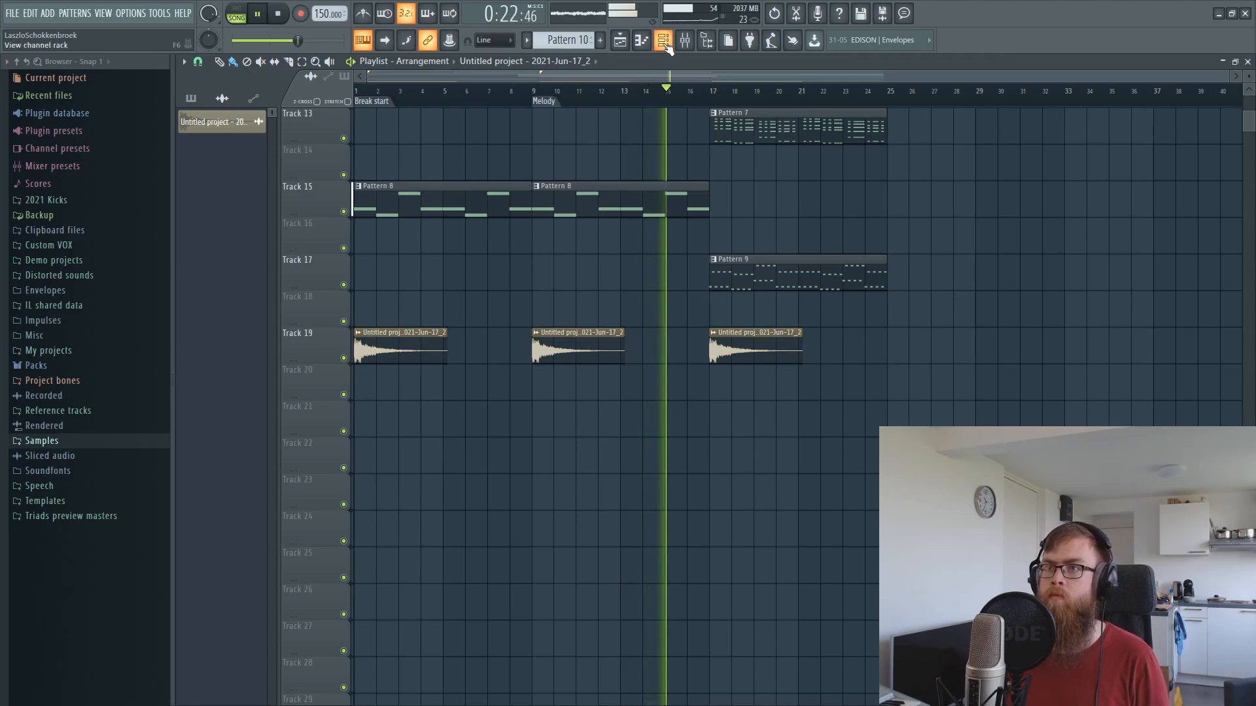
click(664, 42)
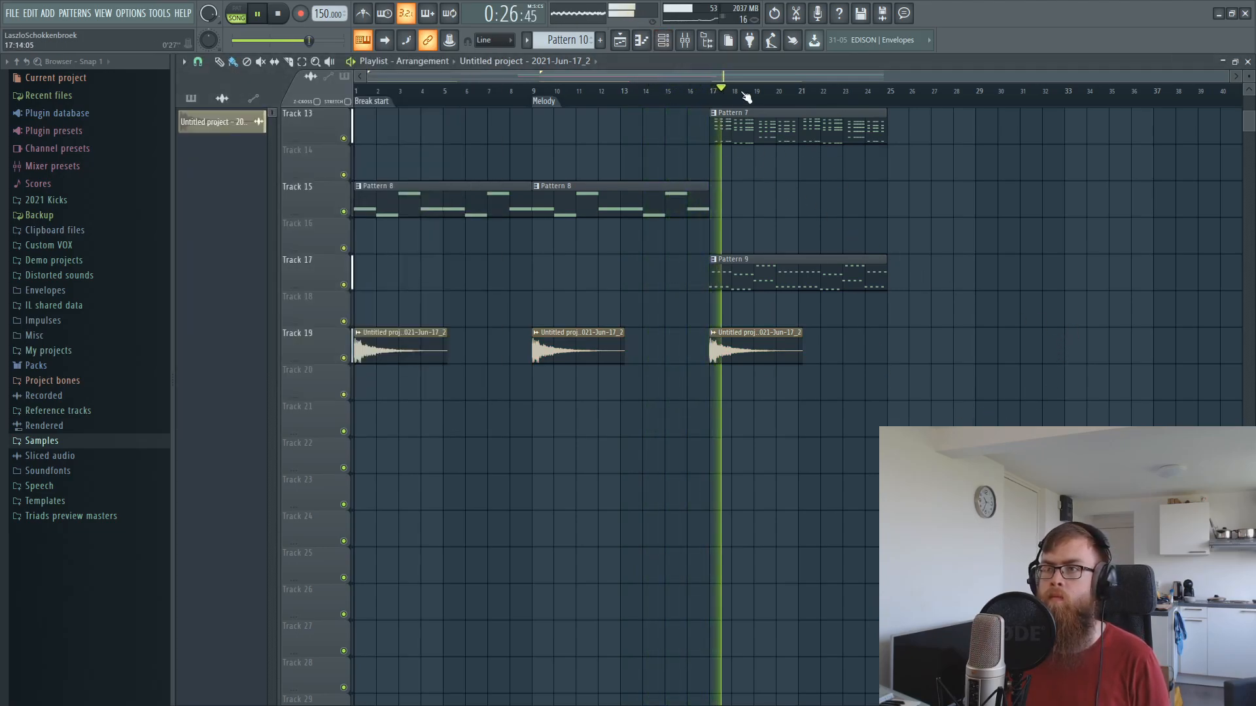
scroll(740, 97, up, 3)
click(662, 41)
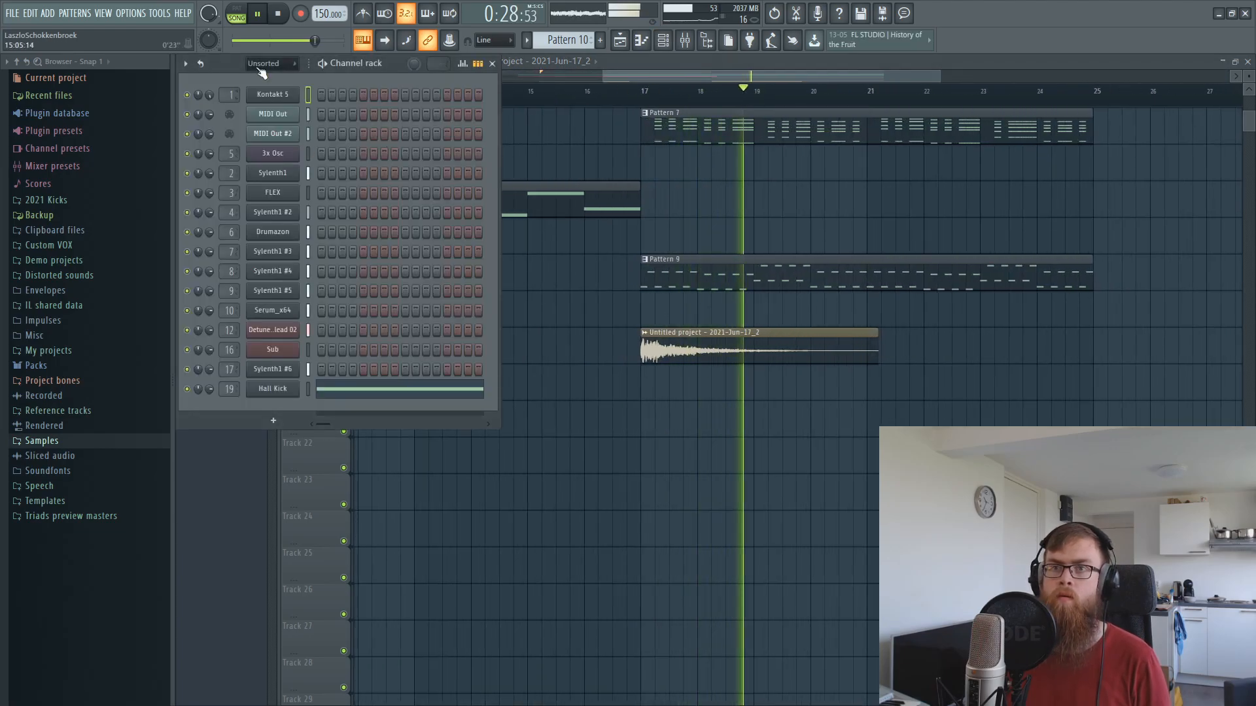
click(73, 14)
mouse_move(47, 14)
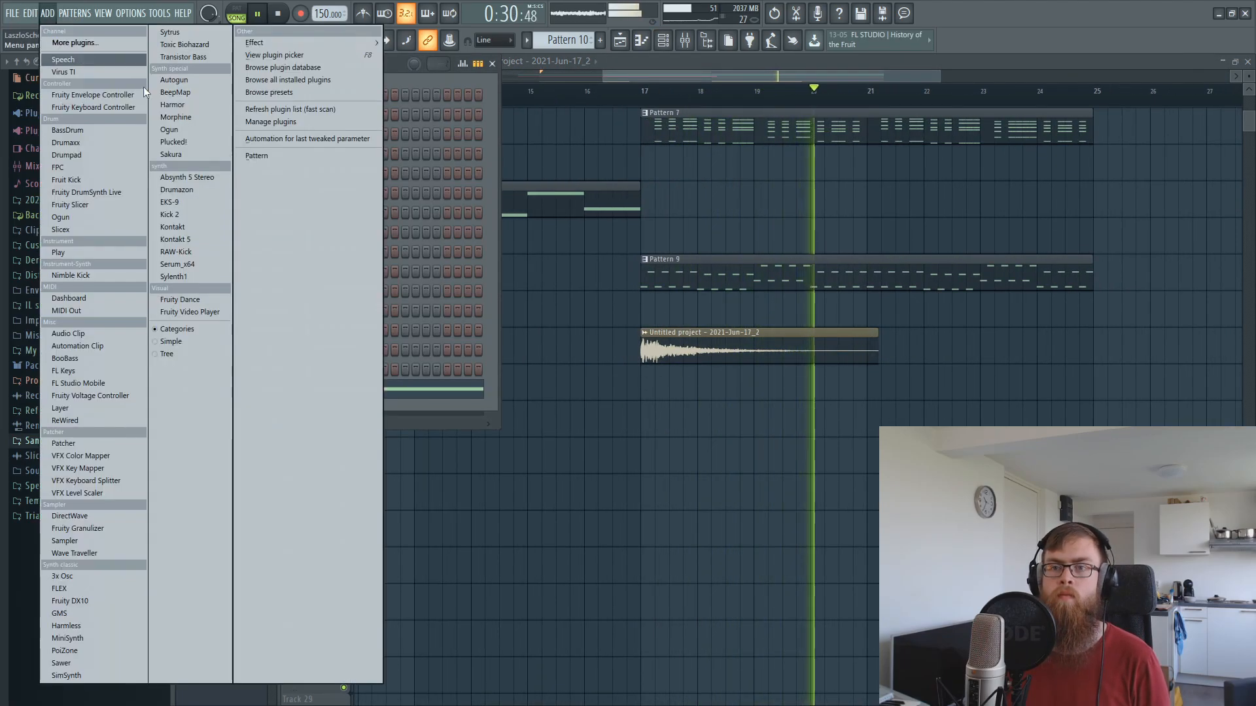
click(658, 122)
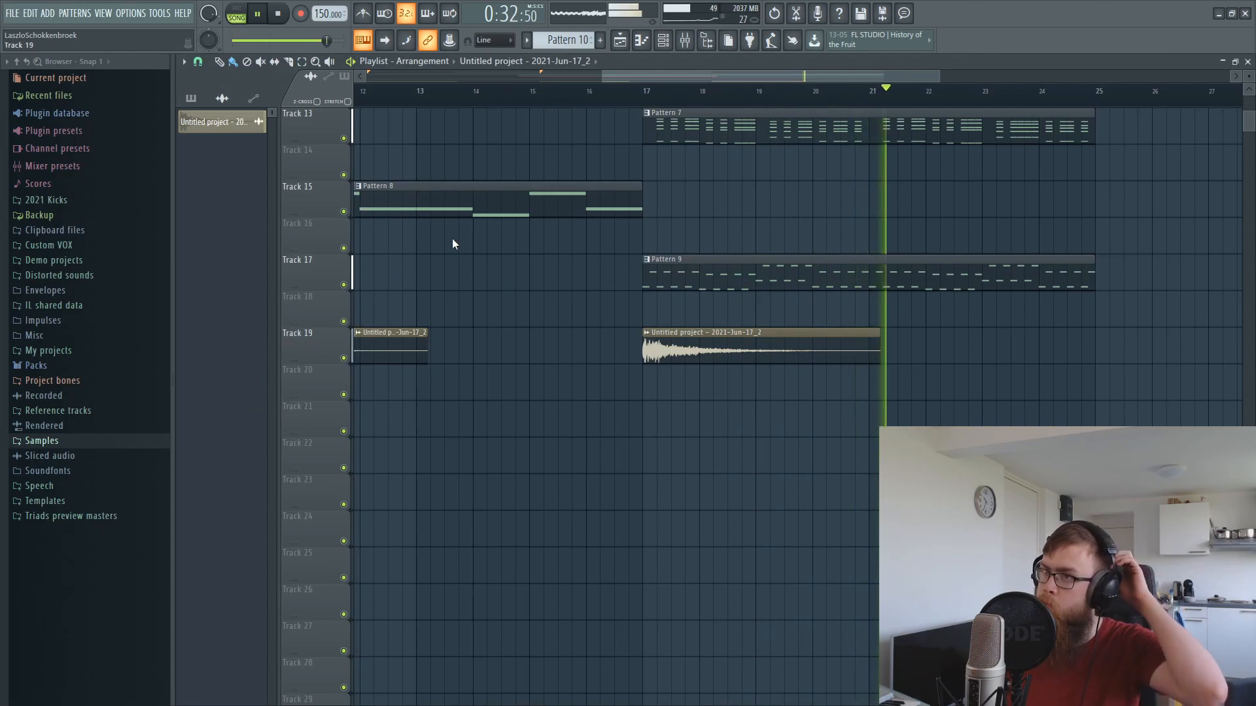
Switch the channel rack from the Audio group to the Unsorted group and select the Drumazon channel.
click(662, 40)
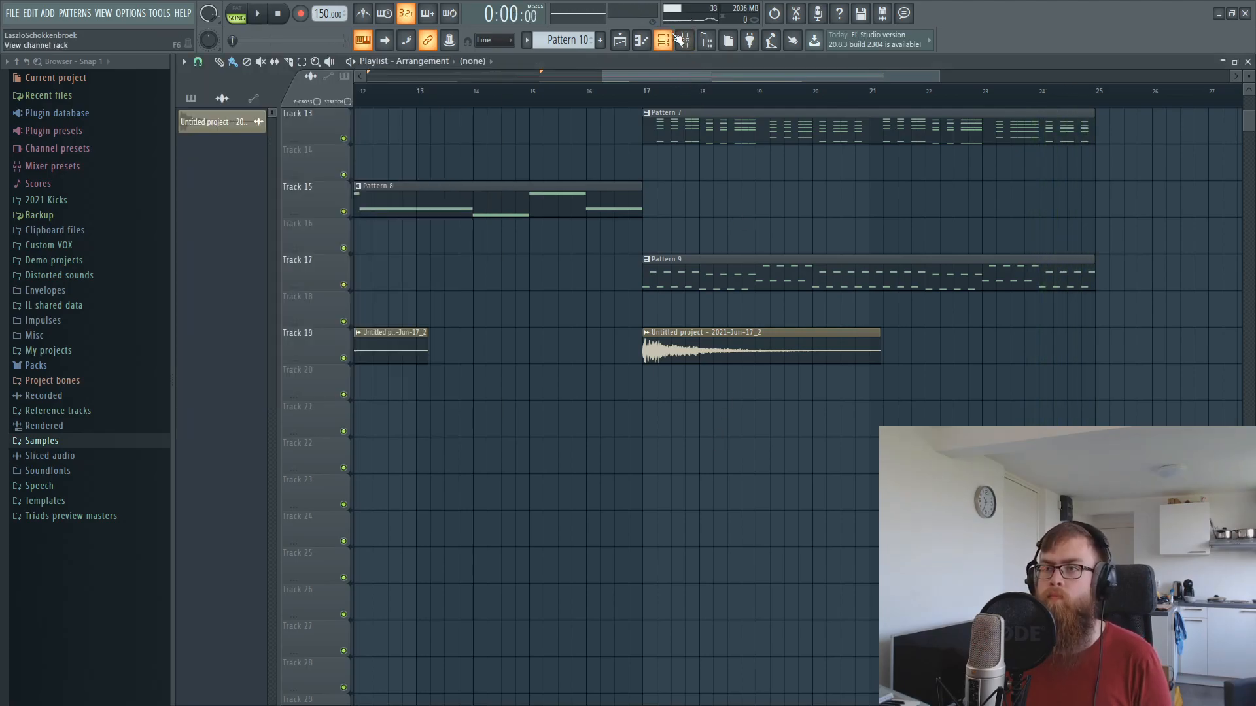
click(678, 37)
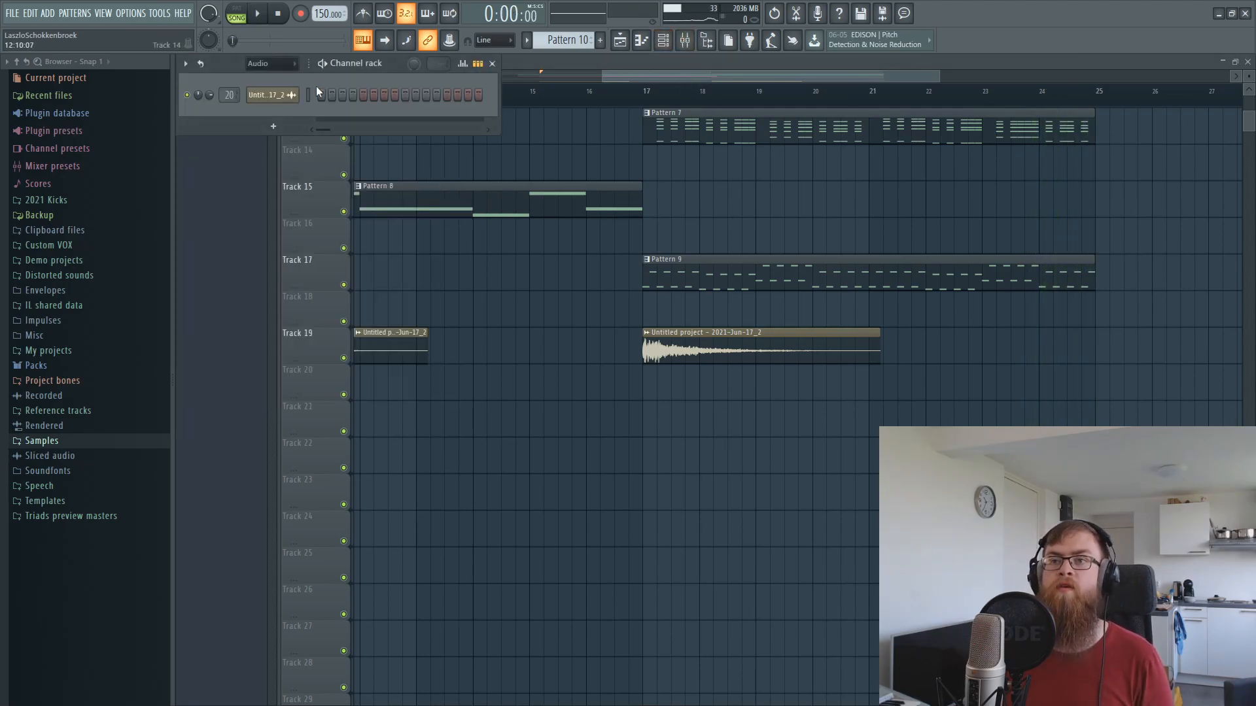
click(273, 120)
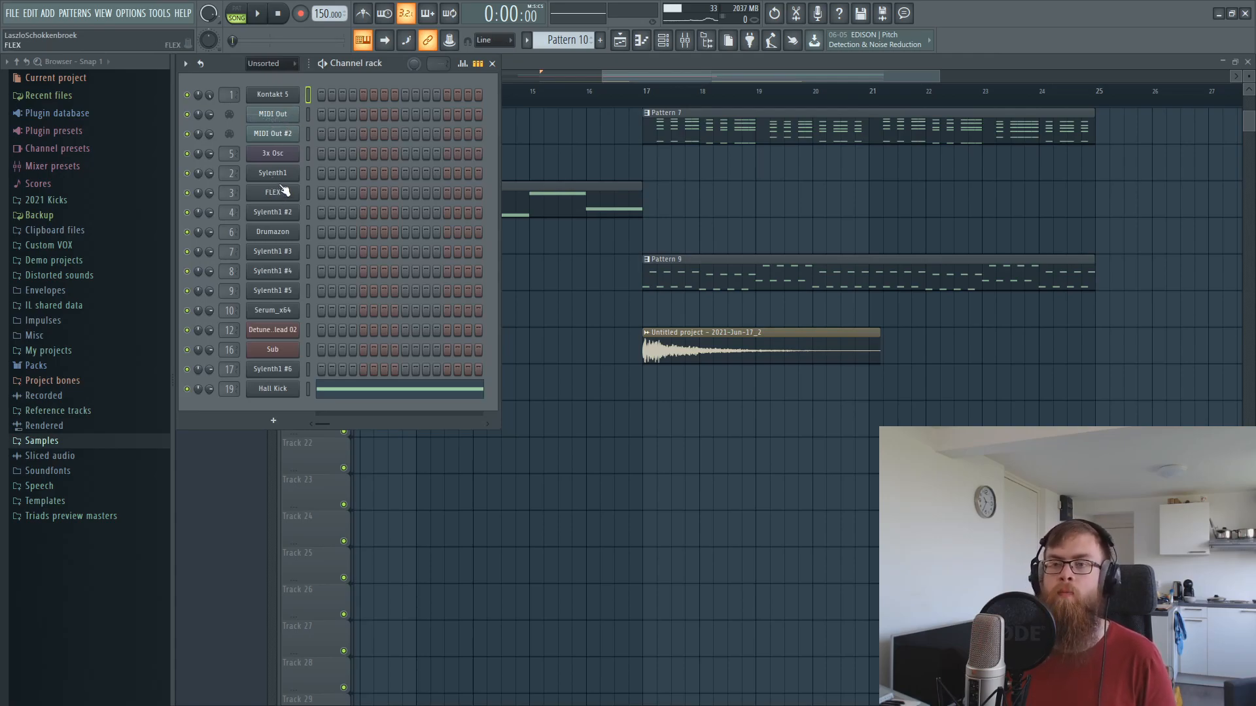
click(293, 236)
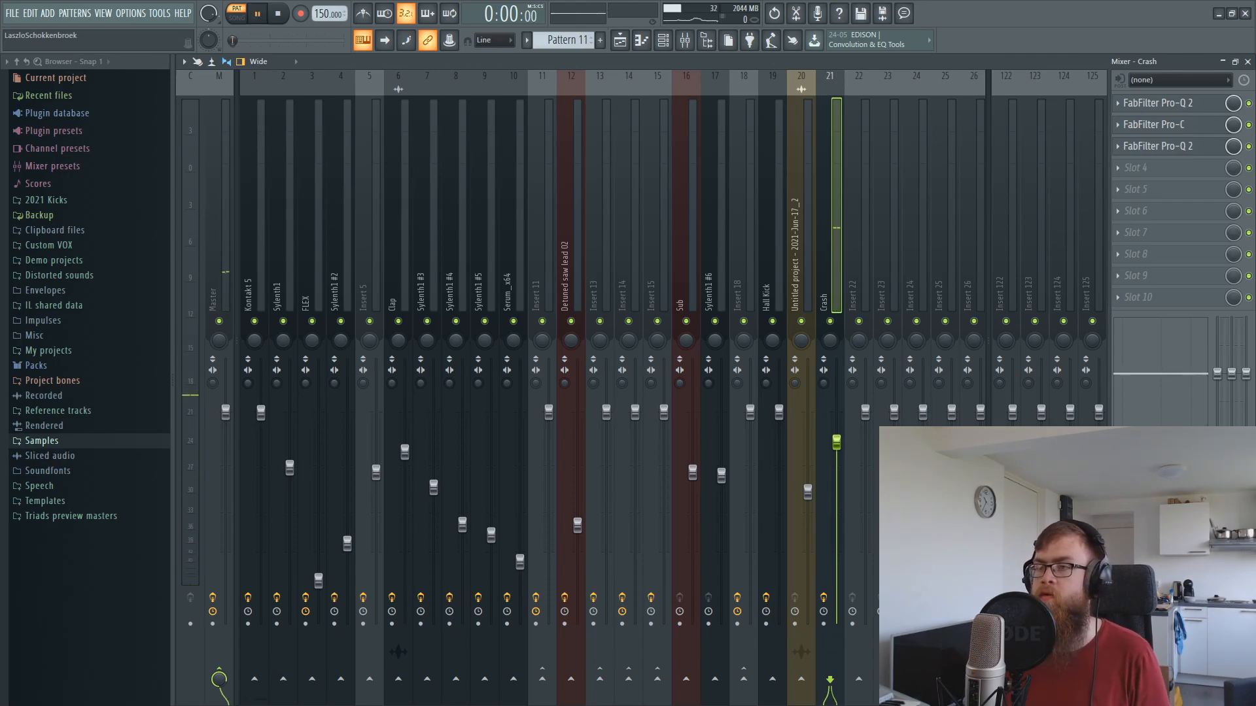
Add ValhallaRoom after the second Pro-Q 2 on the Crash mixer track, with mix 24.4 %, predelay 18.0 ms and decay 5.22 s.
click(1166, 175)
click(942, 21)
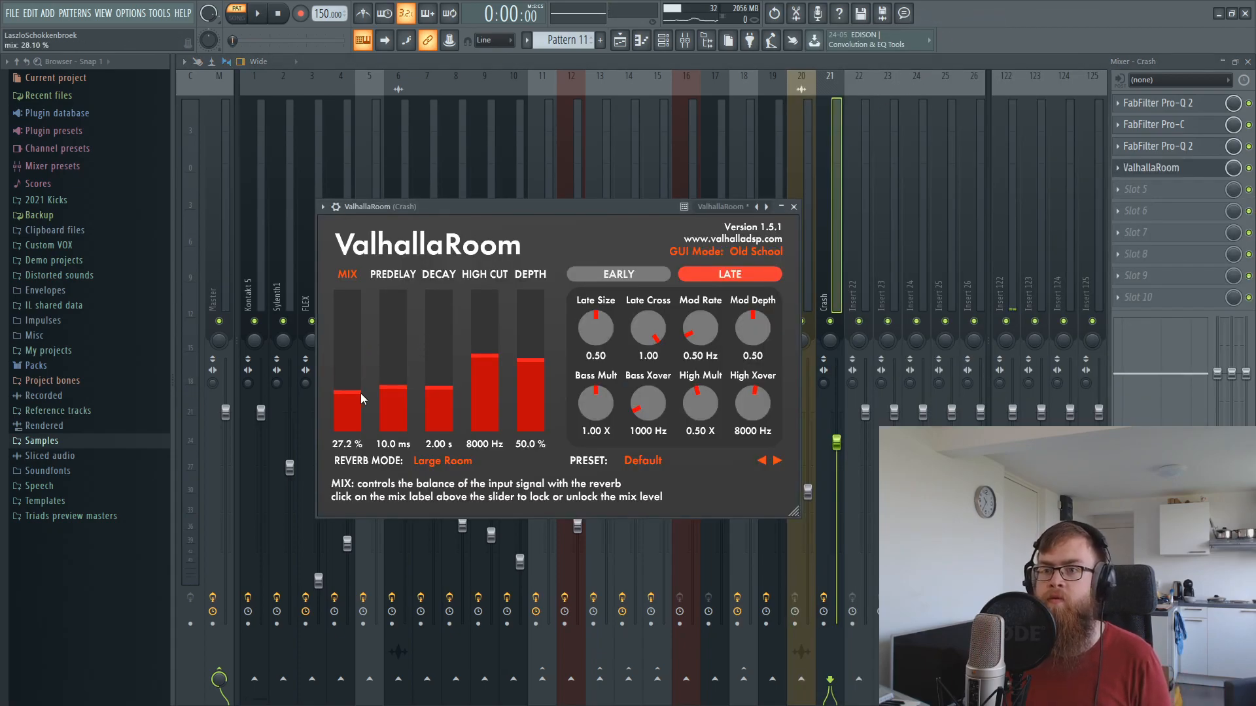
drag(447, 384, 448, 379)
key(space)
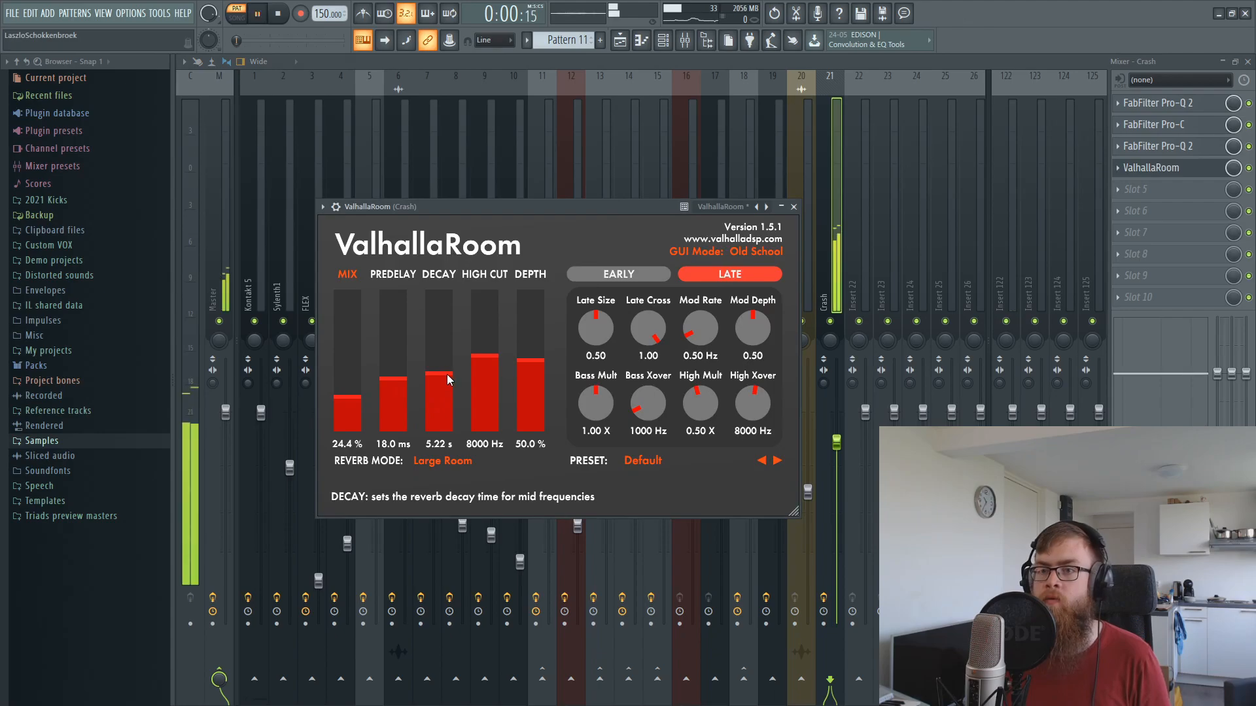
key(space)
drag(539, 369, 807, 263)
Place a Pattern 11 crash clip on Track 21 at bar 17 and audition the transition into it.
click(620, 41)
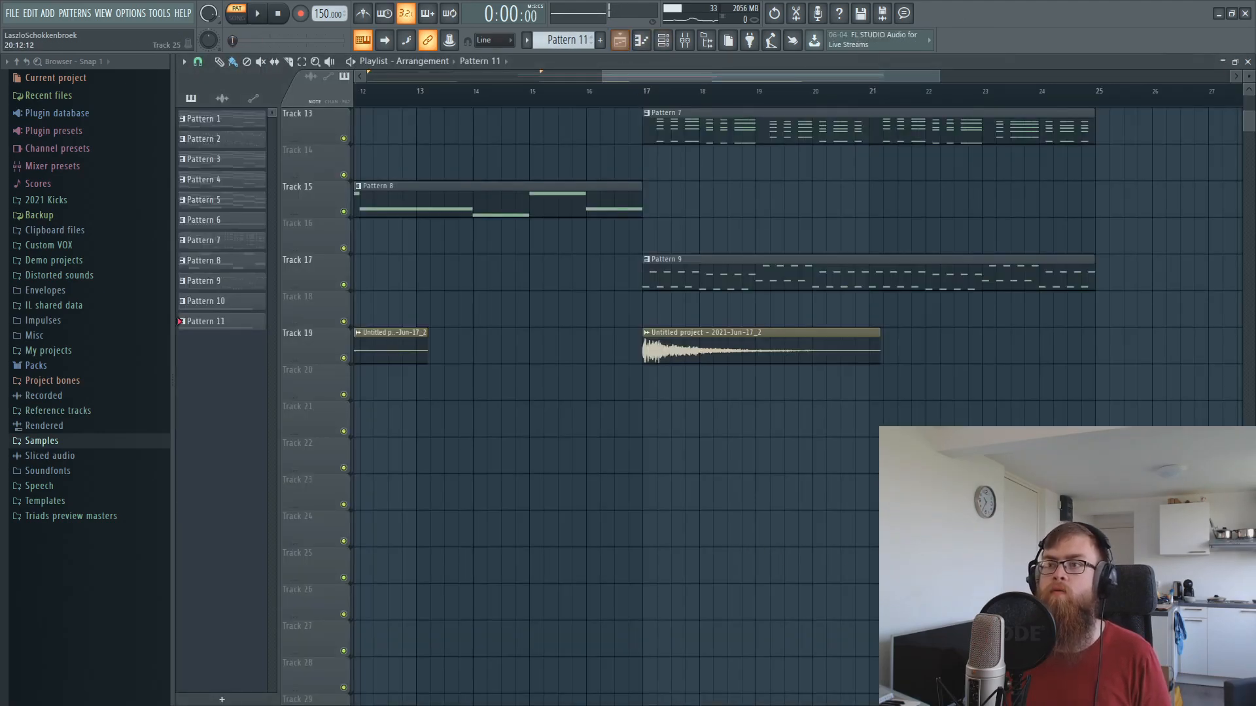
click(752, 435)
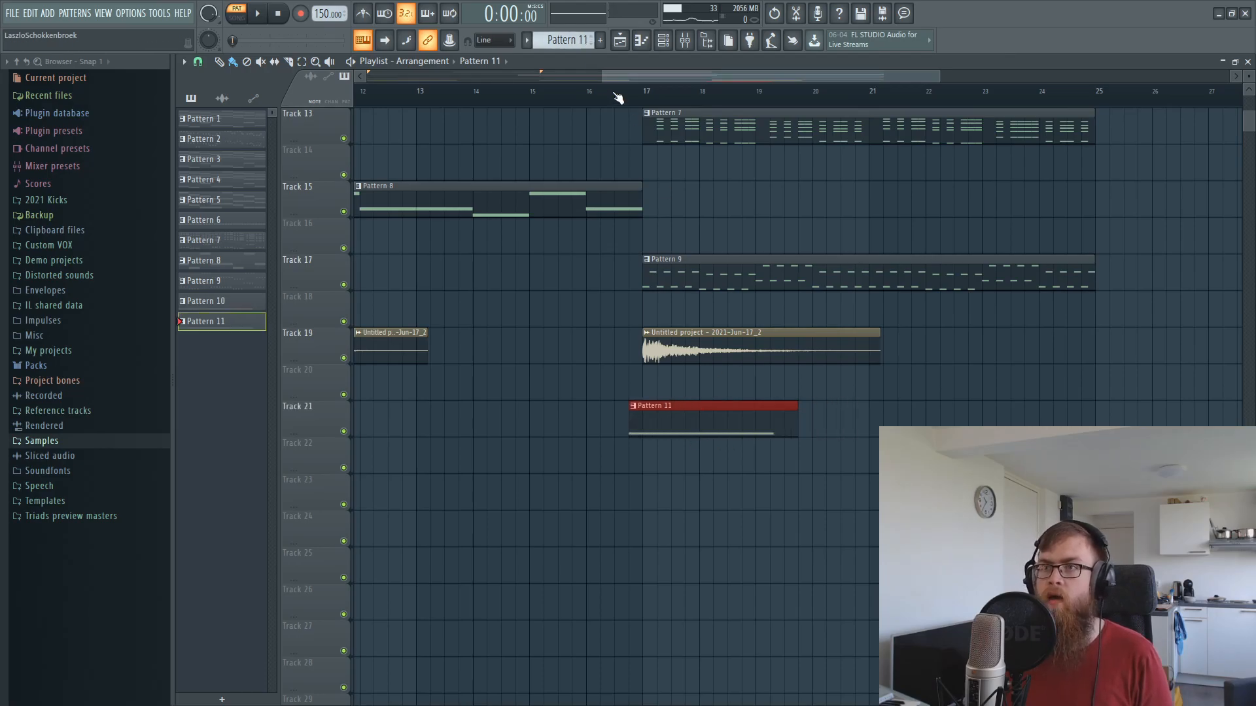
scroll(611, 86, down, 3)
click(554, 97)
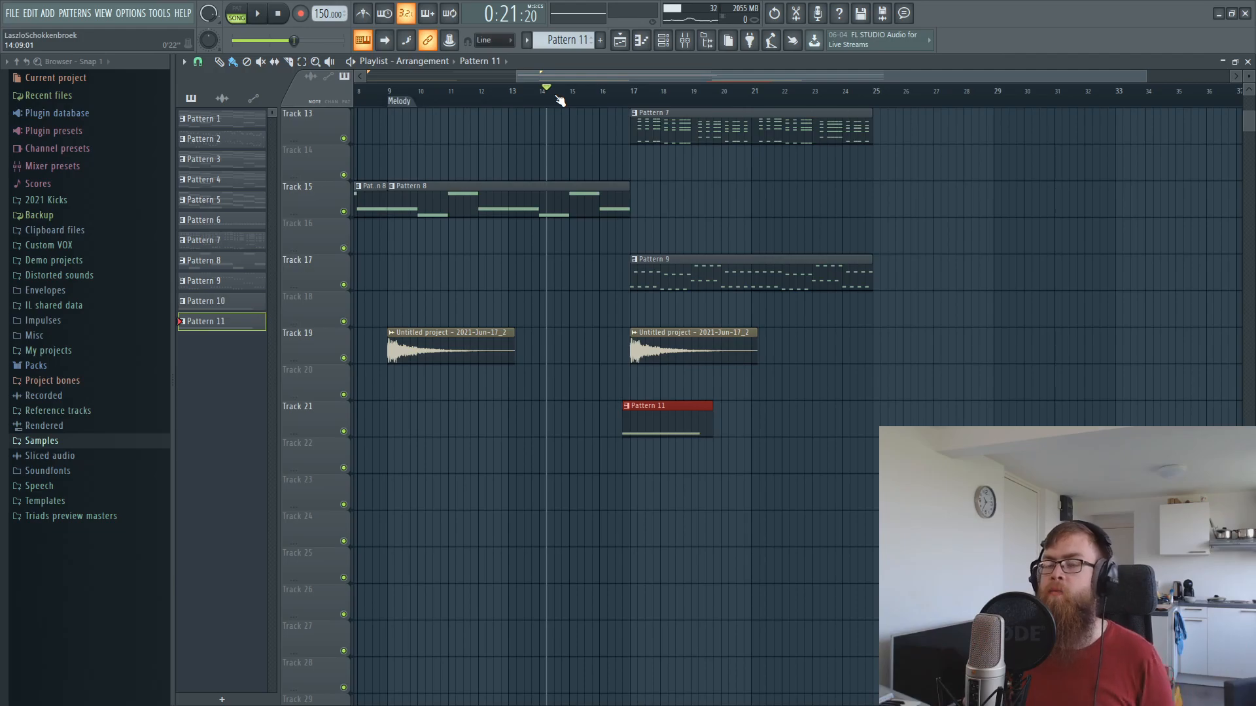
scroll(639, 105, up, 2)
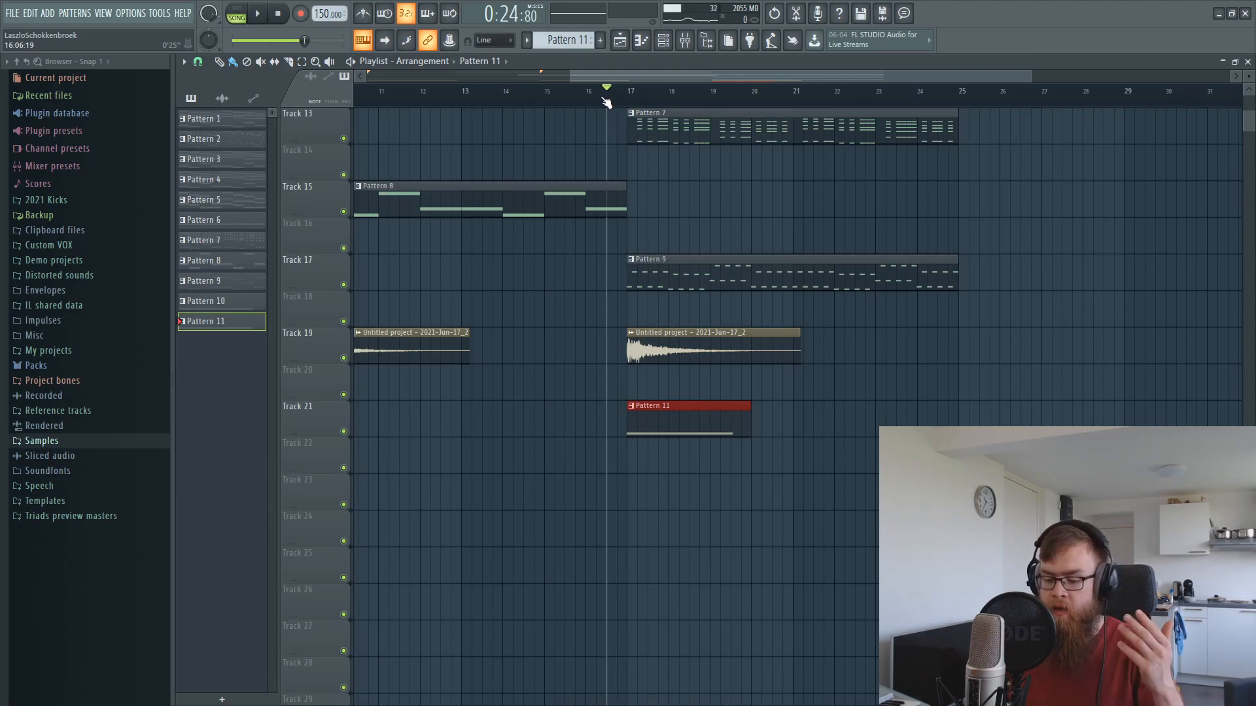
scroll(682, 112, up, 3)
key(space)
key(F9)
key(F9)
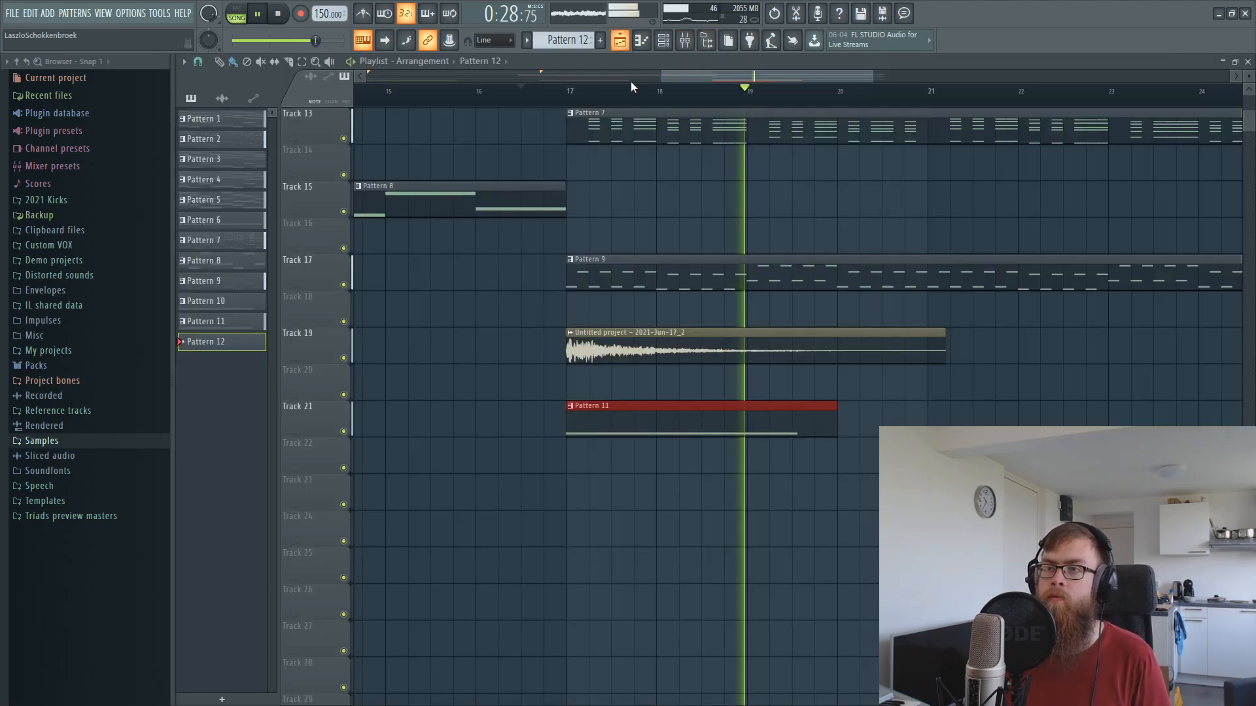
Copy the Pattern 11 clip on Track 21 from bar 17 to bar 1 and play the song from the start.
scroll(622, 98, down, 4)
key(space)
key(space)
scroll(654, 379, up, 5)
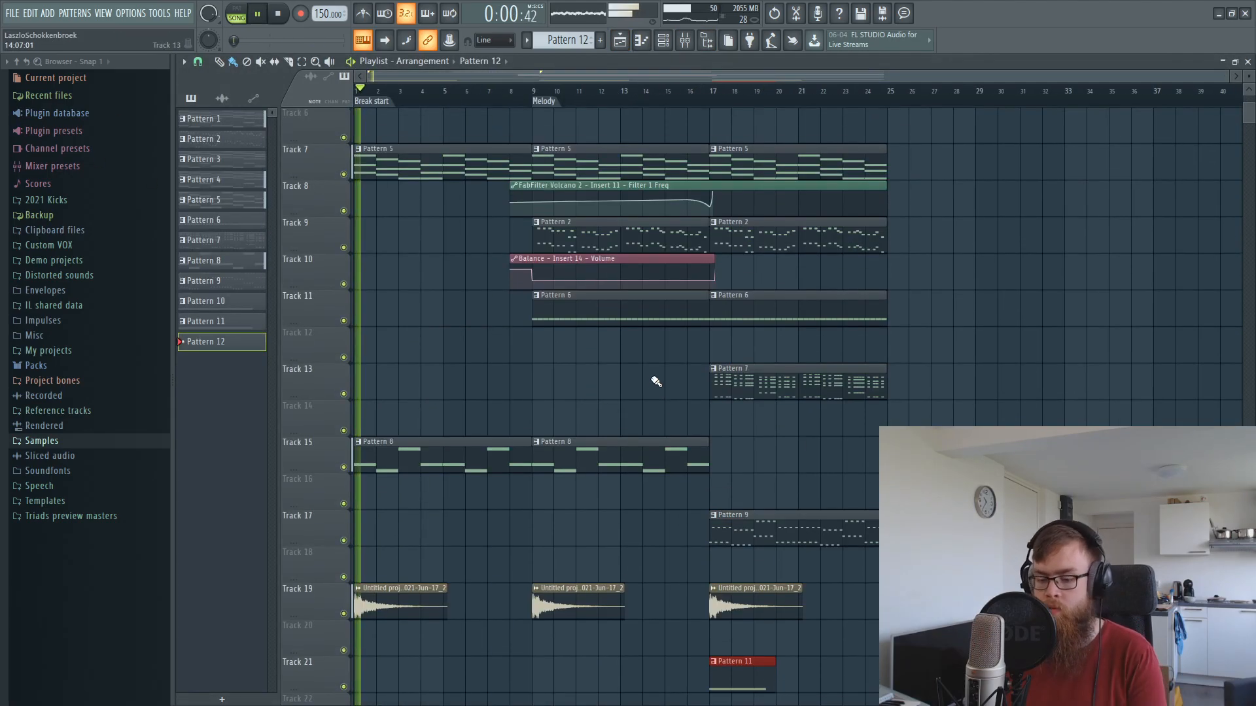
scroll(687, 458, down, 4)
key(space)
drag(731, 503, 369, 505)
key(space)
key(space)
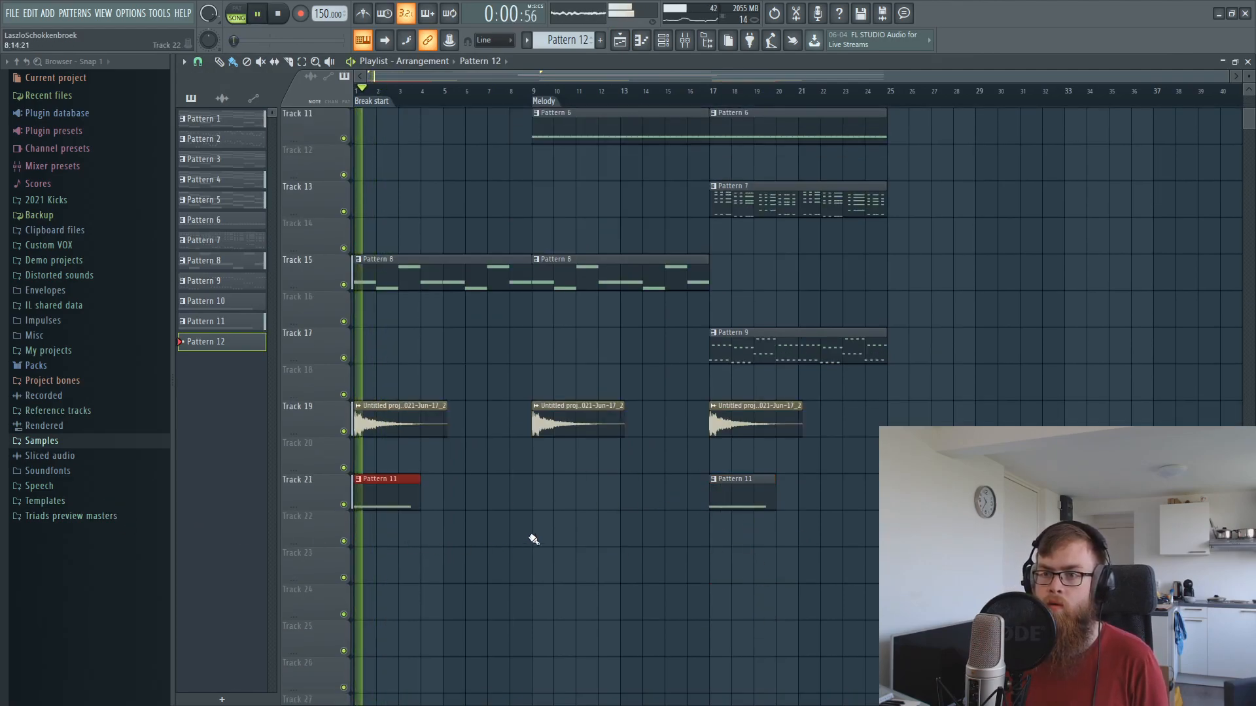
Raise the Crash level on mixer track 21 to -1.5 dB during playback.
click(688, 46)
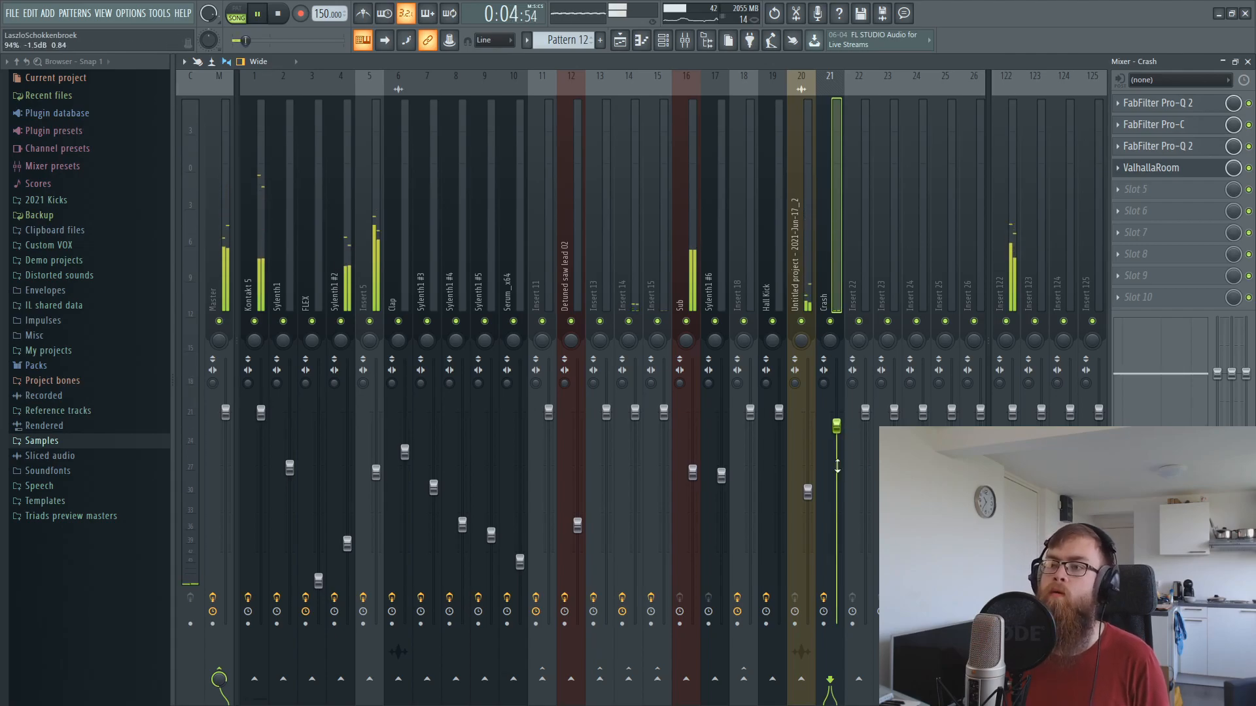
click(625, 40)
scroll(600, 399, down, 3)
scroll(602, 365, up, 4)
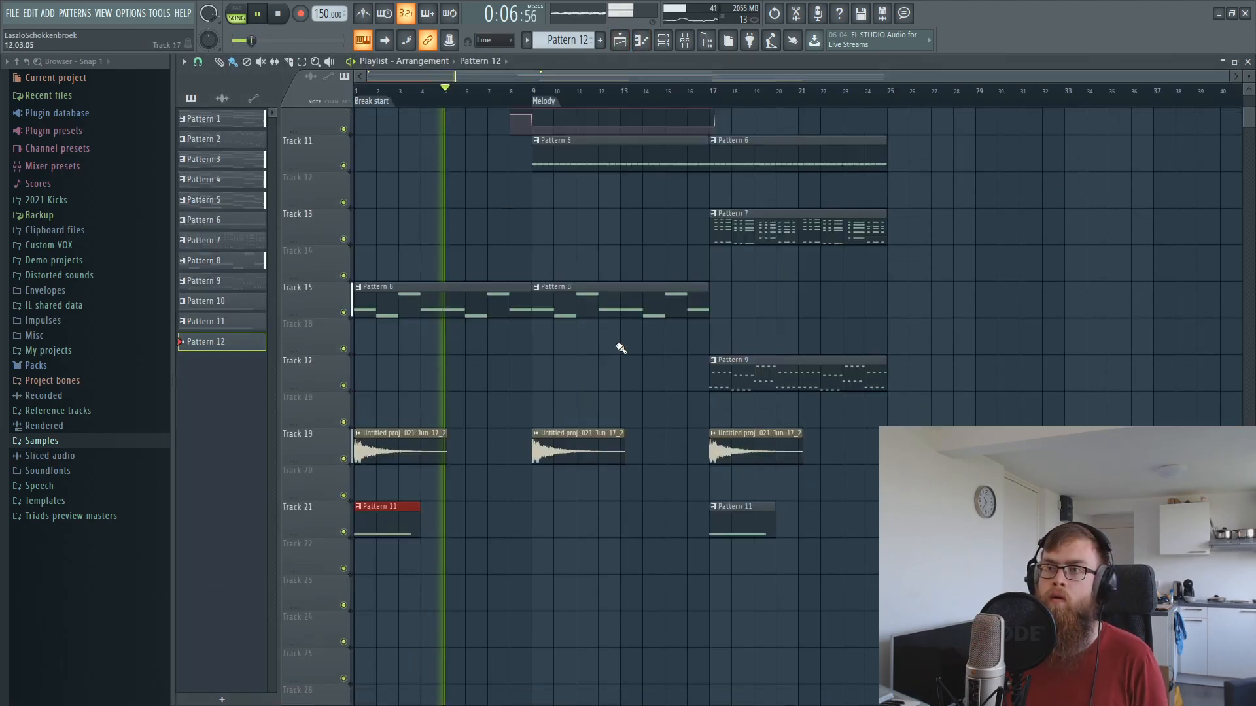
Raise the FLEX level on mixer track 3 slightly during playback.
key(F9)
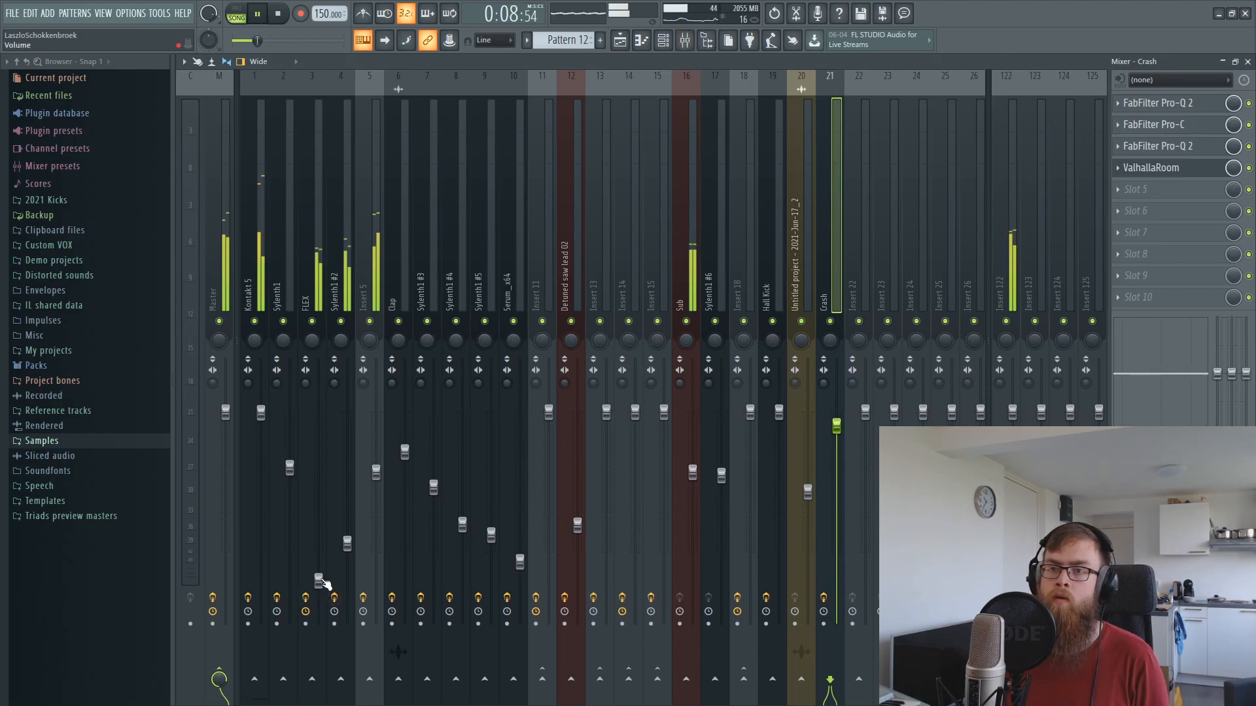
drag(322, 579, 322, 571)
click(640, 41)
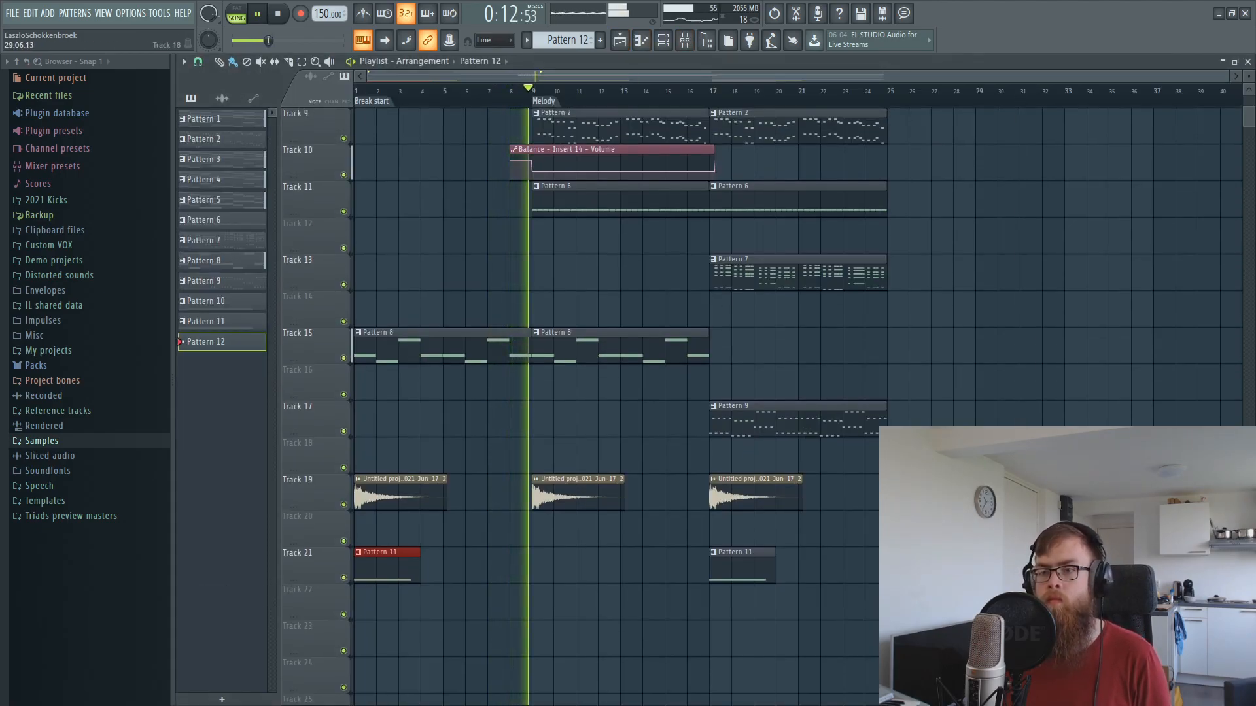
Review the melody section of the arrangement during playback and raise the Clap level slightly on mixer track 6.
scroll(618, 454, down, 4)
scroll(615, 445, down, 2)
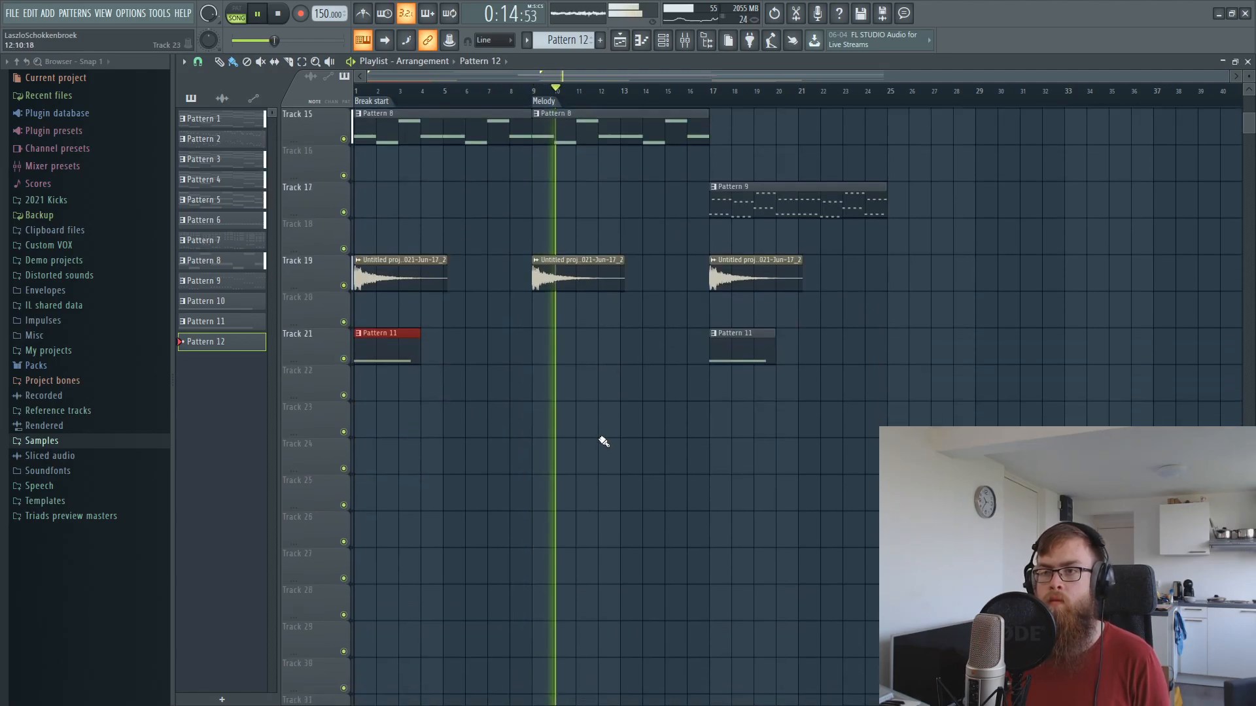
scroll(612, 432, up, 3)
scroll(675, 246, down, 2)
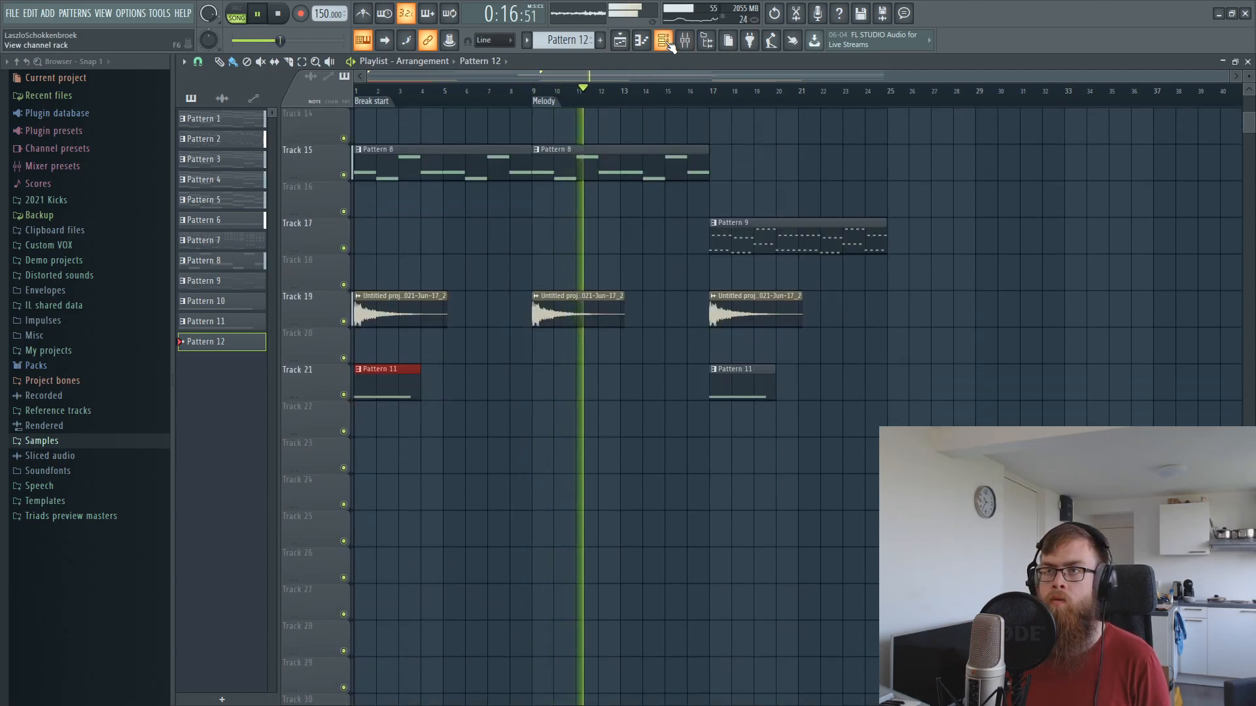
scroll(668, 203, up, 1)
scroll(670, 205, up, 4)
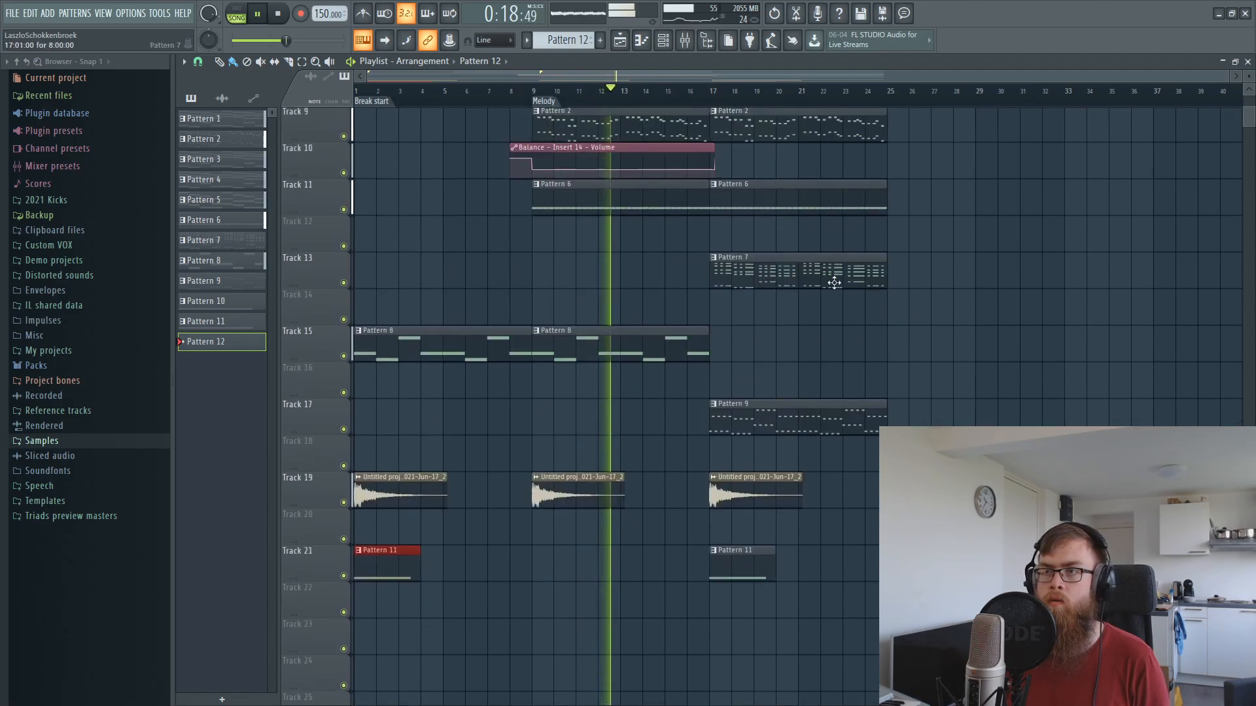
scroll(862, 311, up, 1)
click(707, 46)
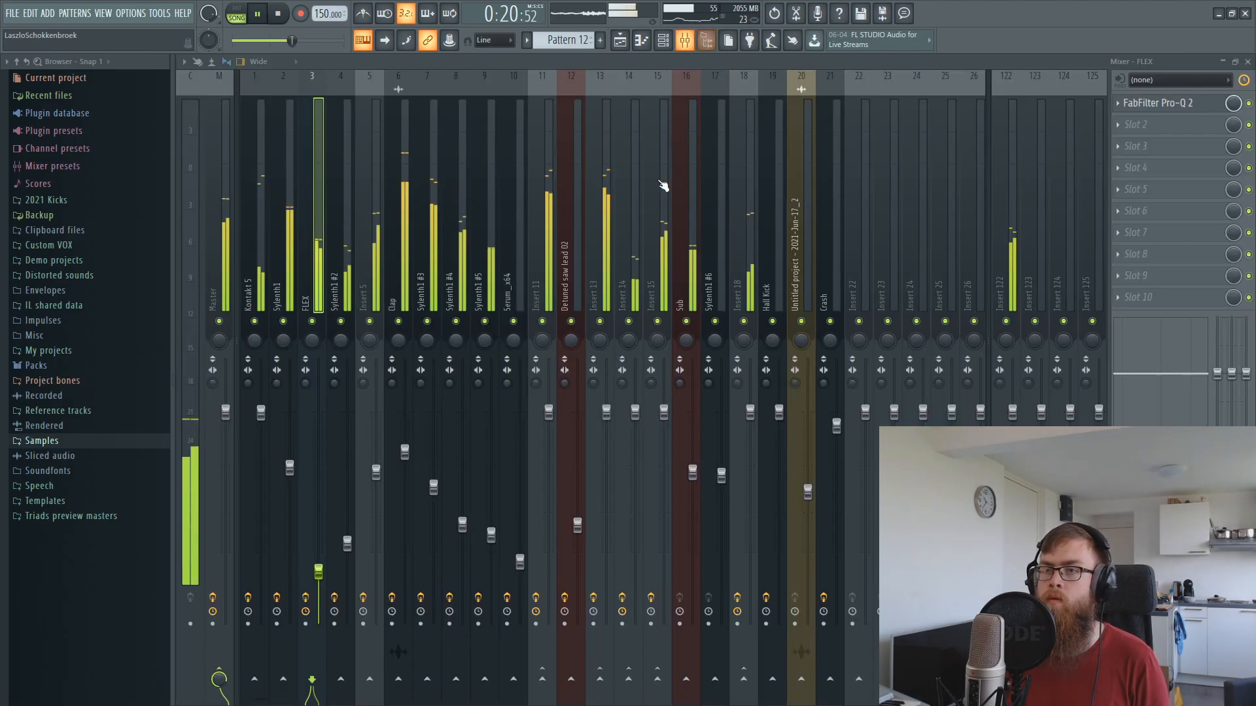
drag(405, 452, 405, 444)
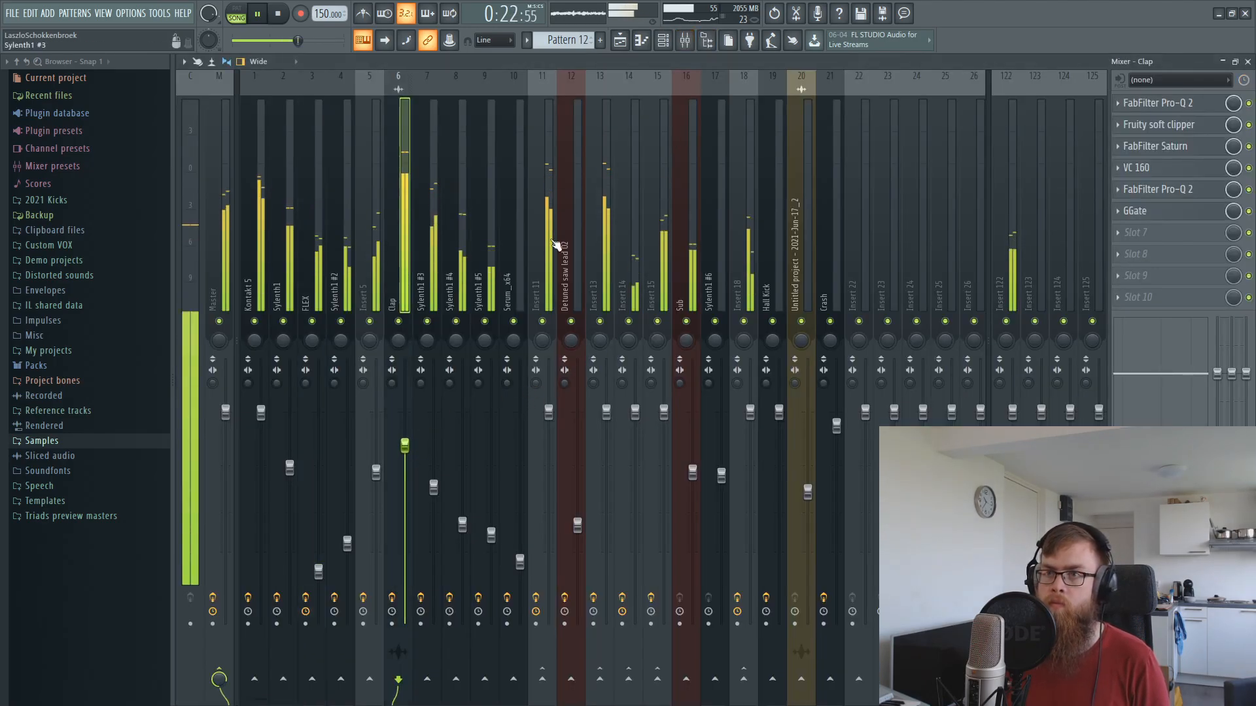
click(620, 41)
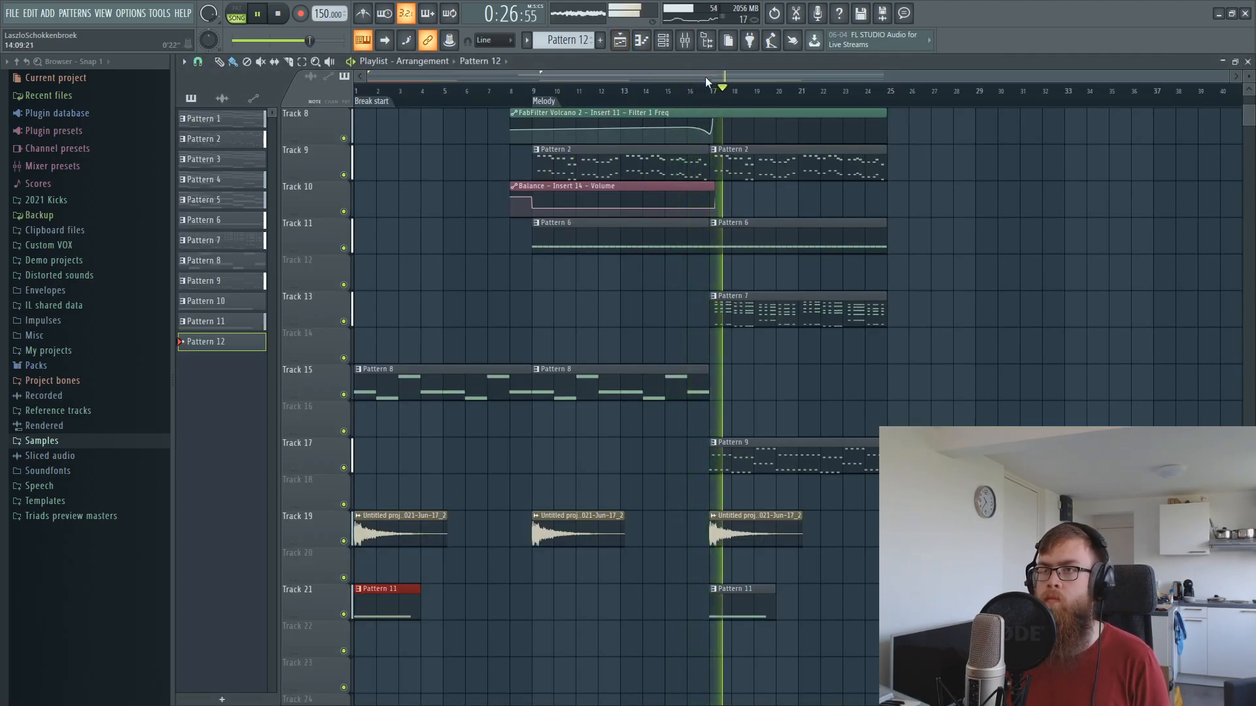
Raise mixer tracks 2, 7 to 10 and 12 together, bringing Detuned saw lead 02 to -17.7 dB.
click(684, 40)
click(290, 220)
drag(435, 245, 520, 262)
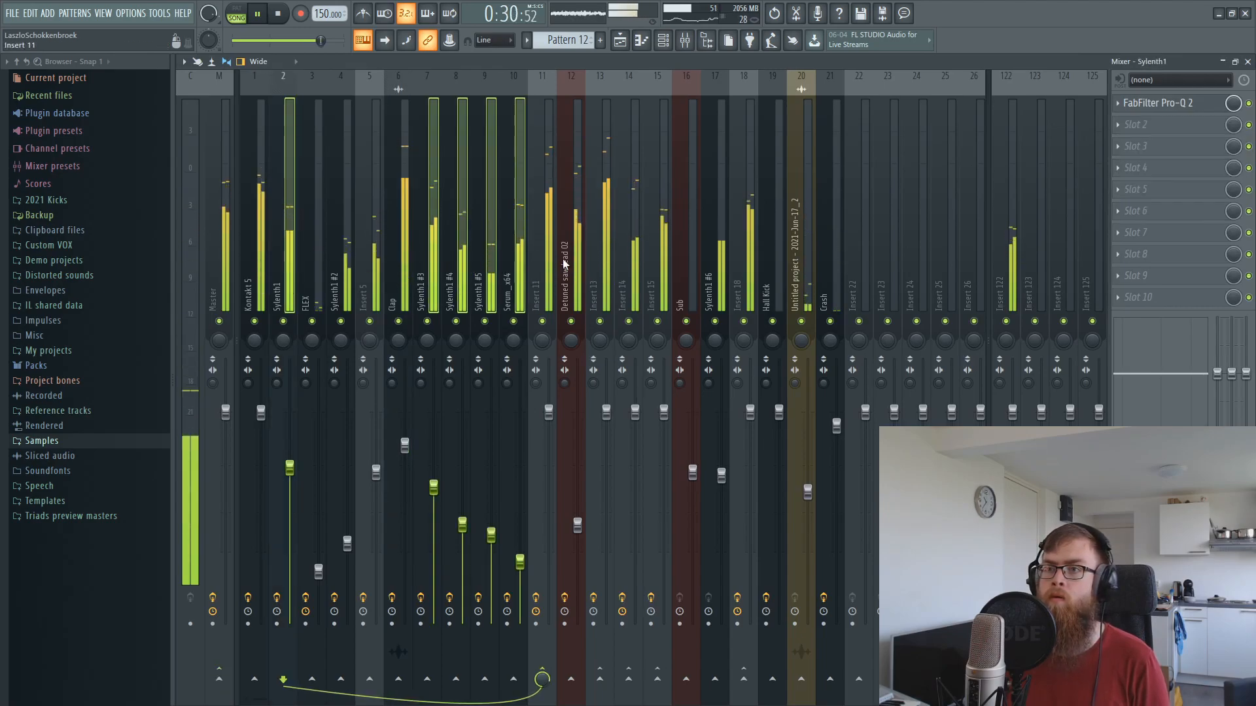
ctrl+shift+click(570, 265)
drag(580, 526, 581, 517)
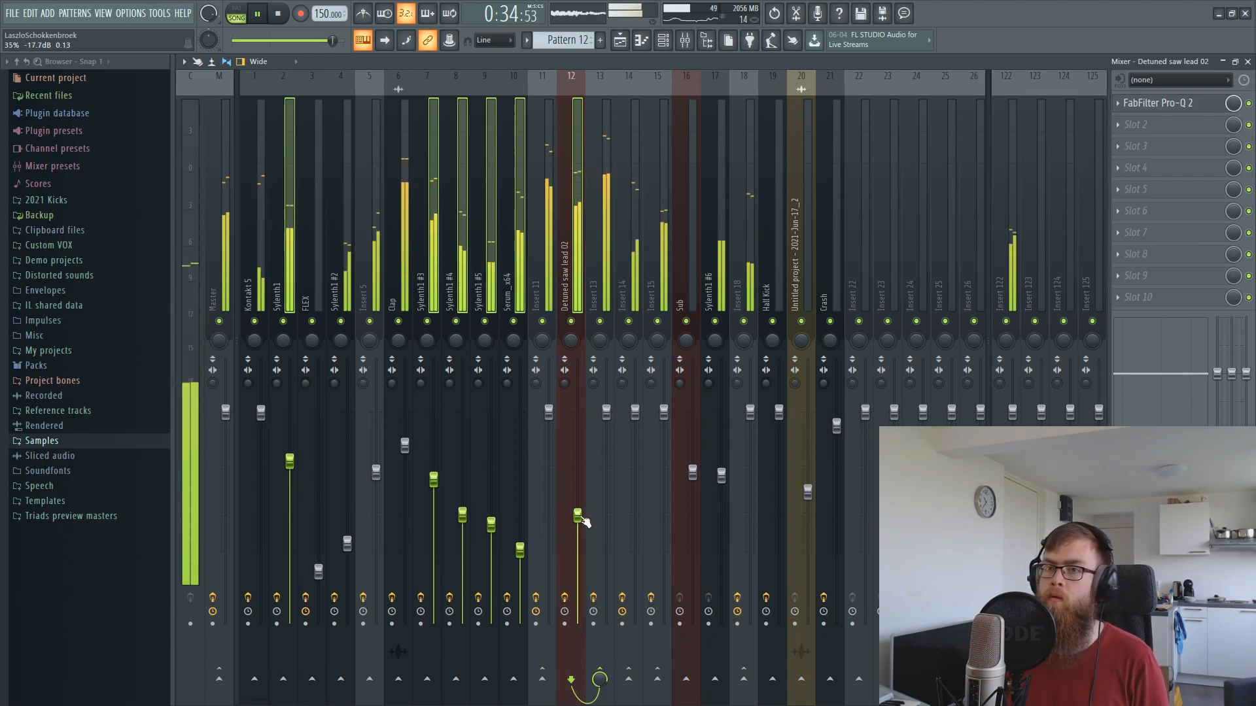
Copy the hall kick and Pattern 11 clips from bar 17 to bar 25 and briefly play the arrangement from the start.
key(F5)
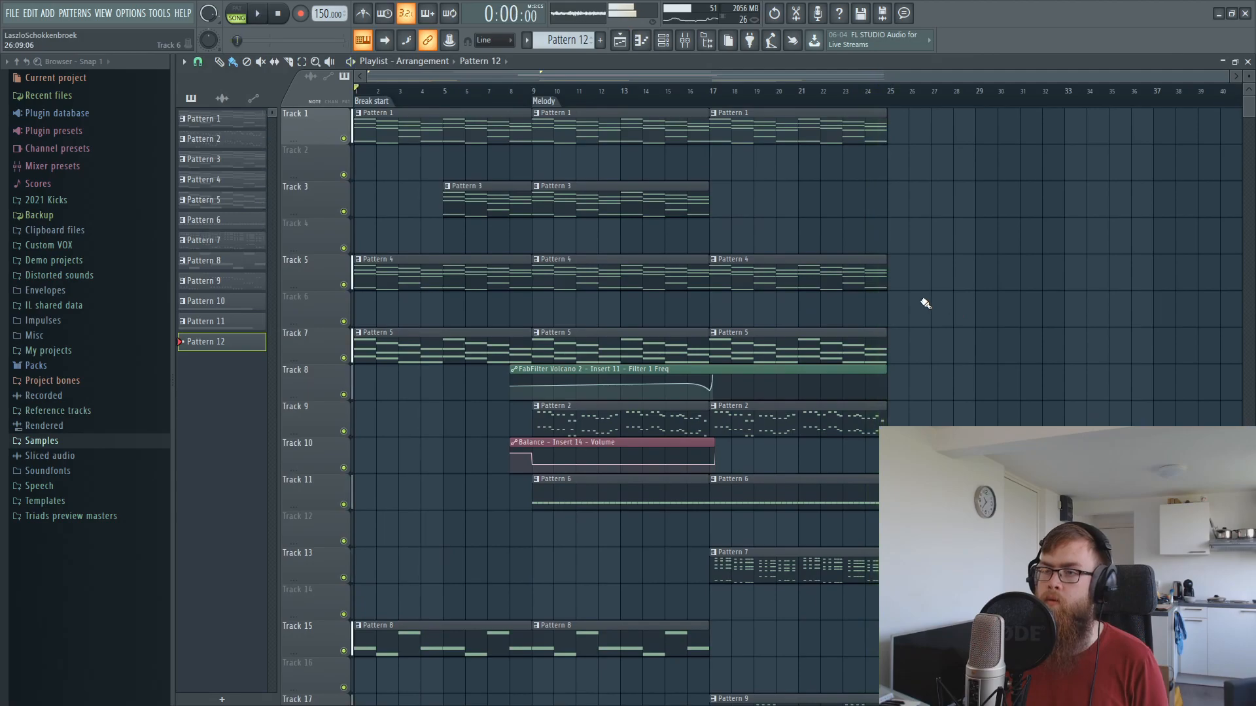
scroll(925, 303, down, 7)
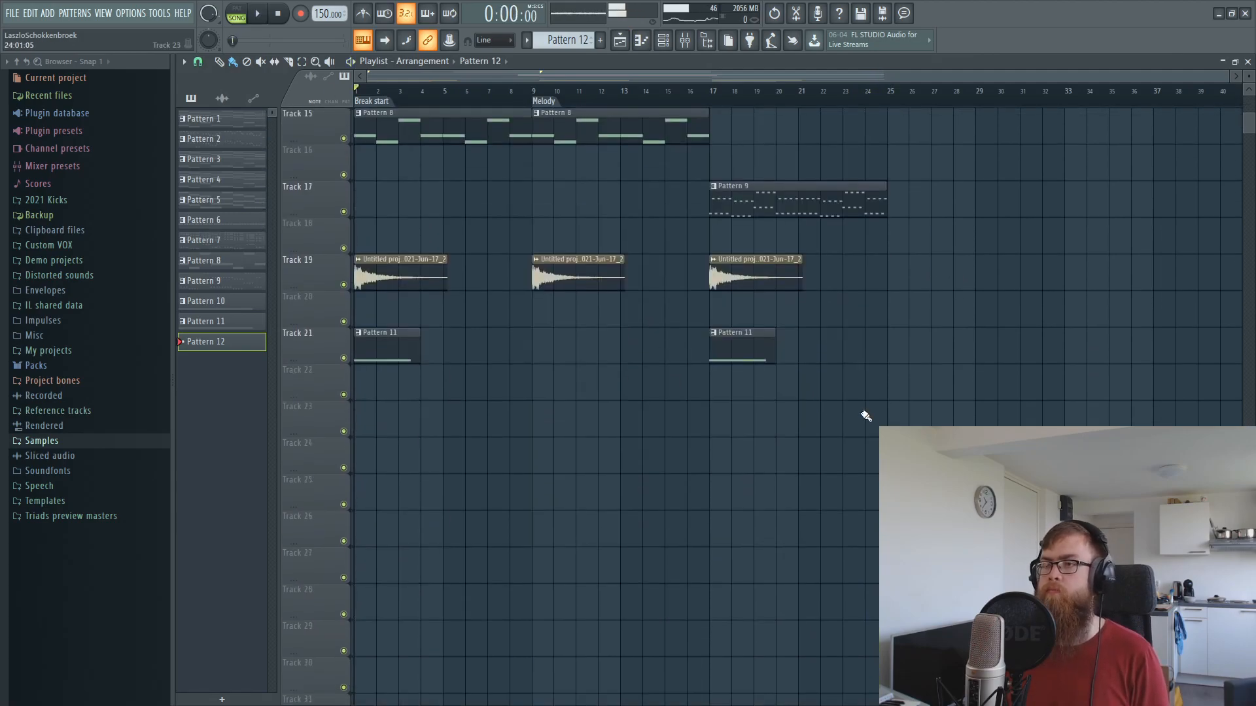
drag(923, 436, 724, 218)
drag(749, 258, 916, 259)
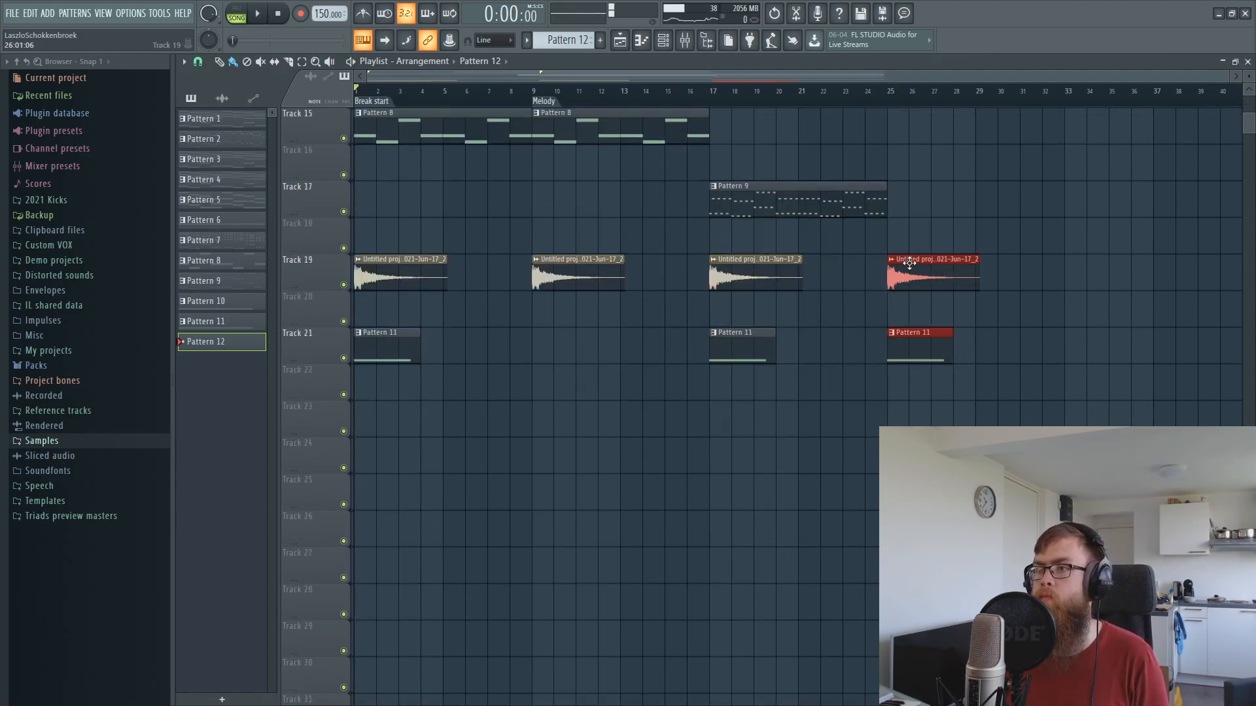
scroll(750, 521, up, 7)
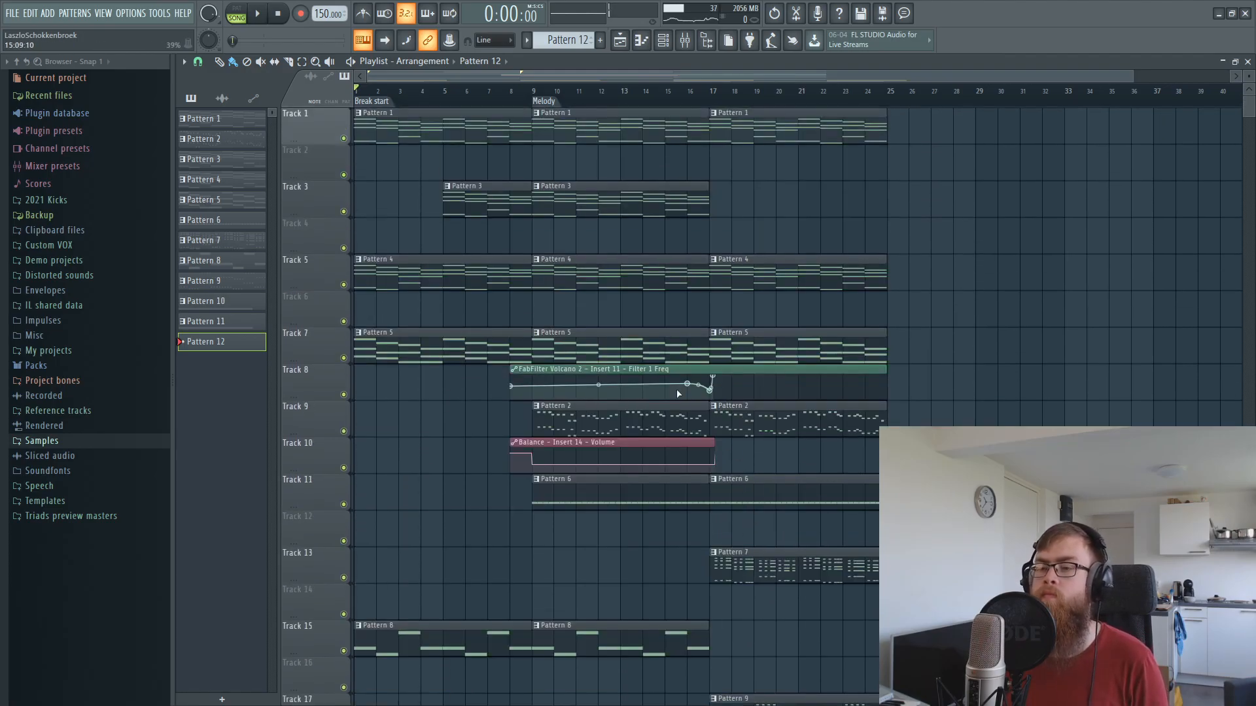
scroll(569, 417, down, 3)
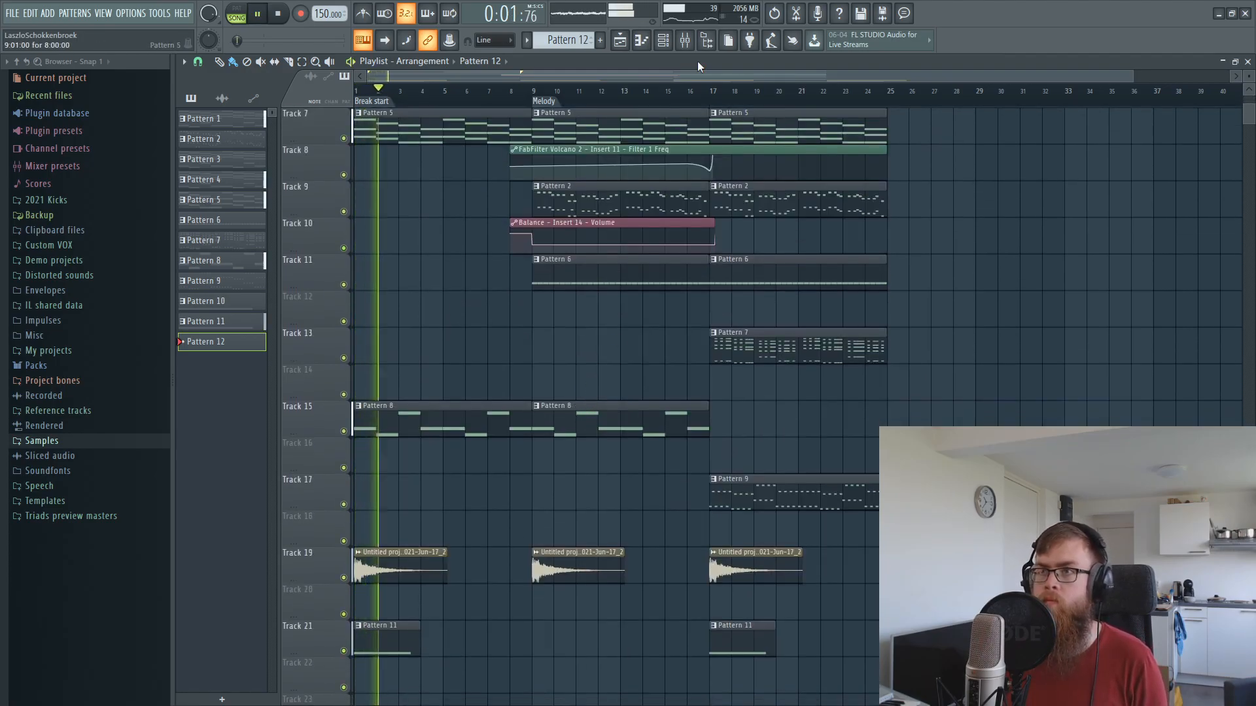
key(space)
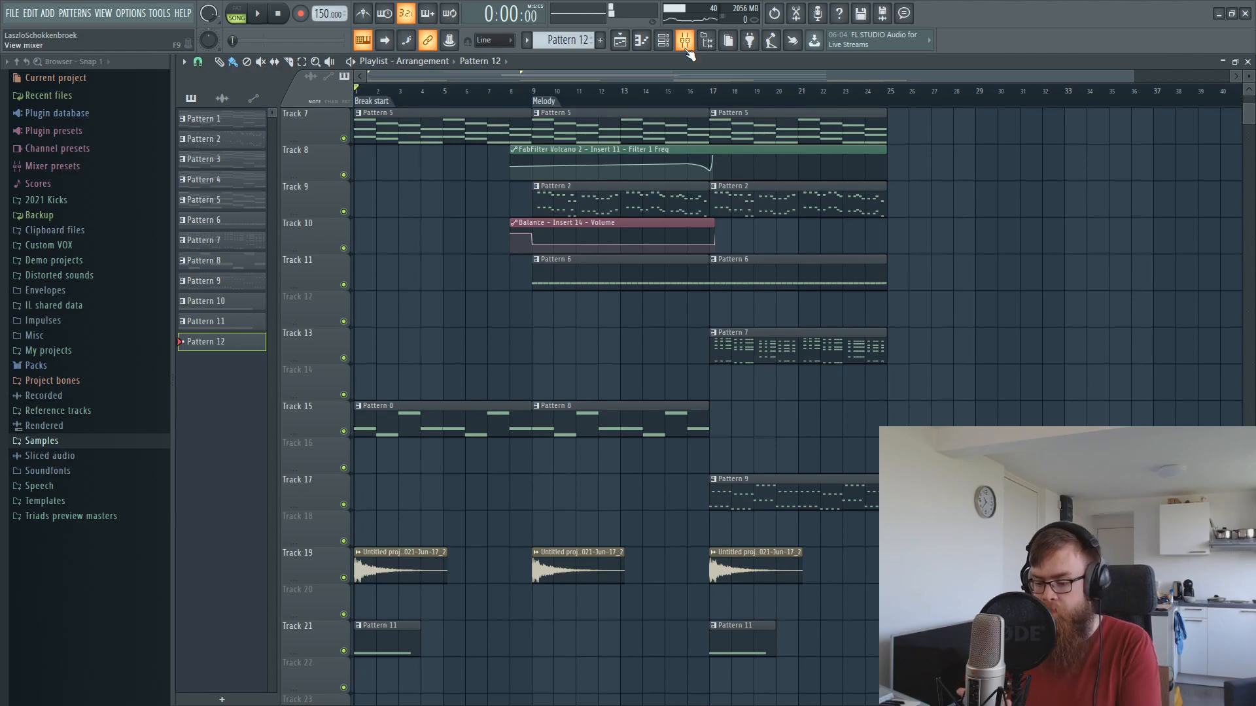
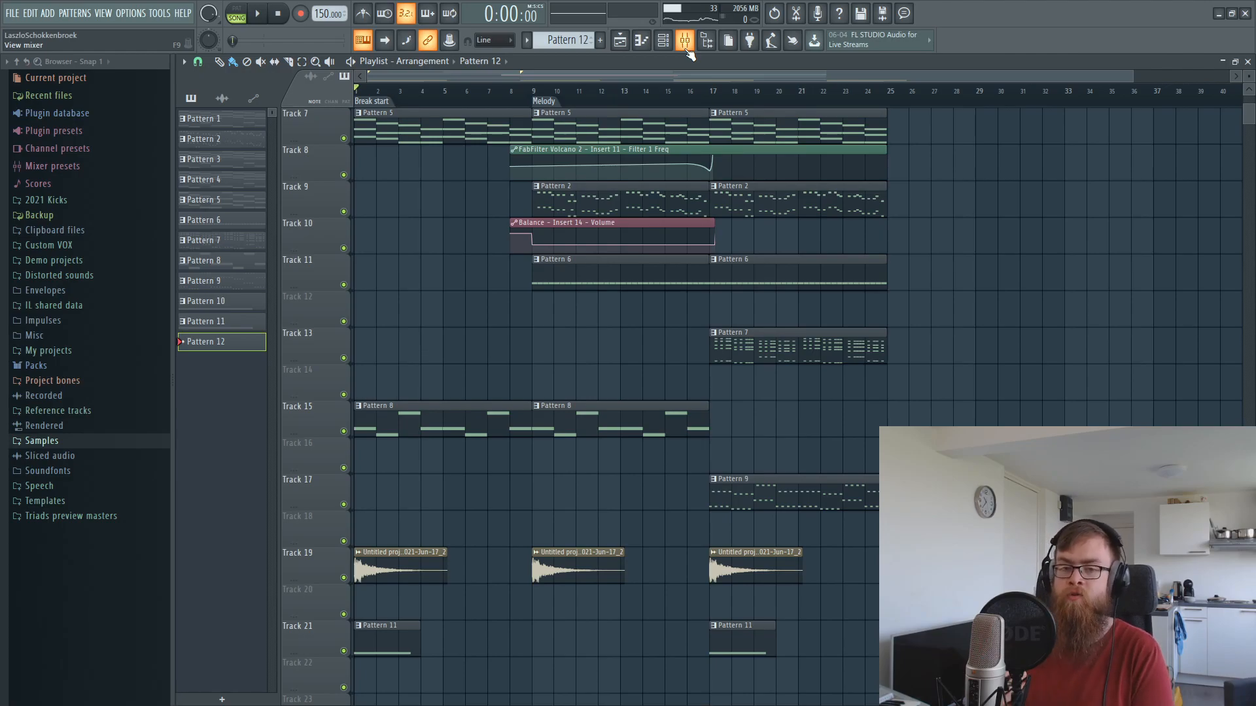
Add a second FLEX instrument channel and audition the Laser Harp preset from its Arksun Cityscape pack.
click(663, 42)
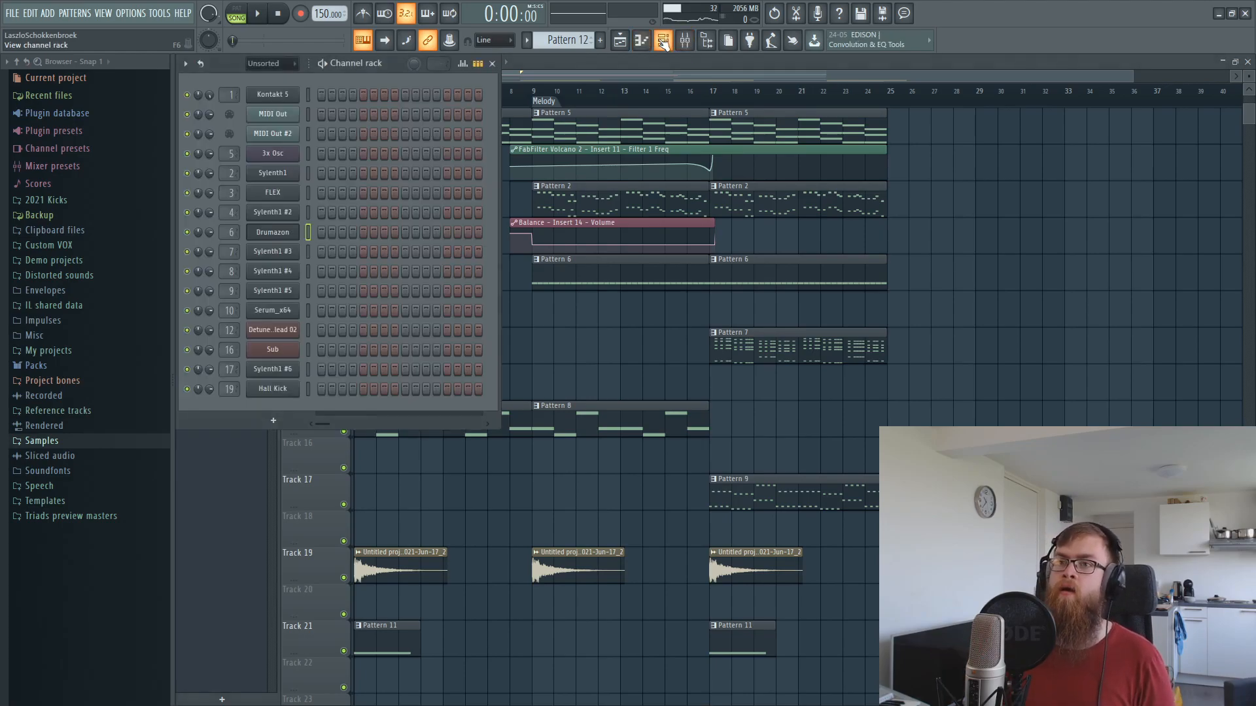
click(50, 14)
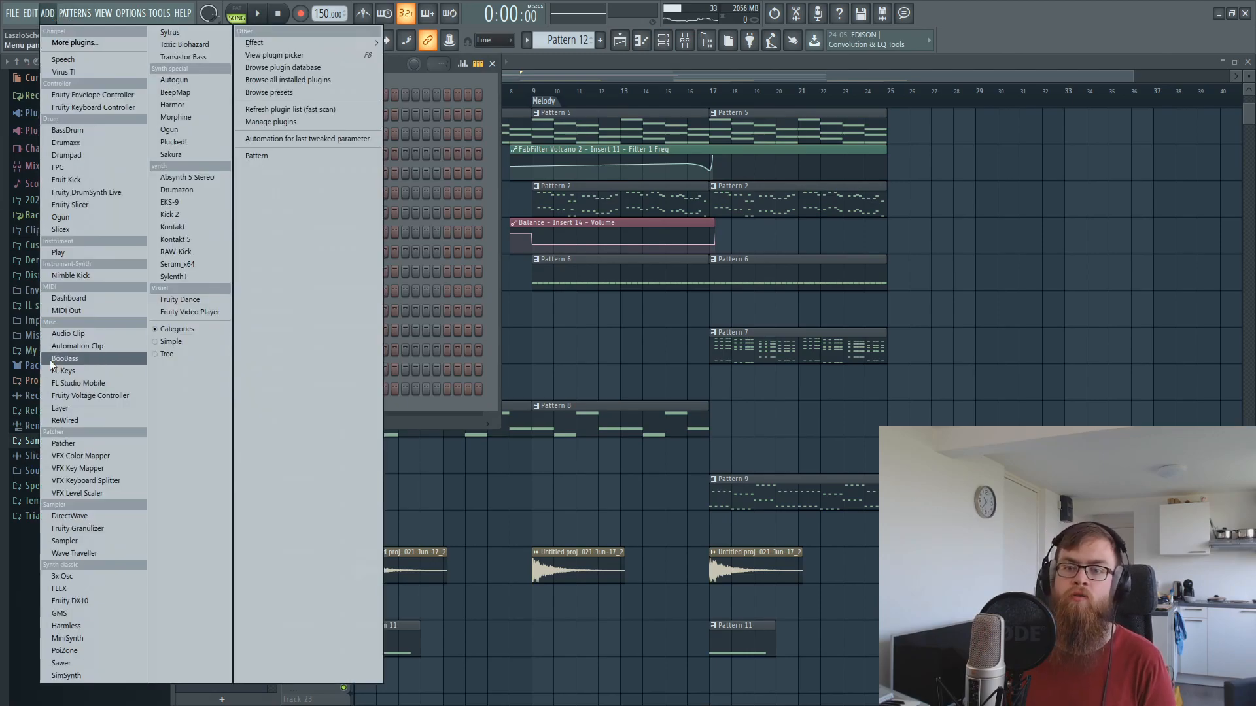
click(77, 588)
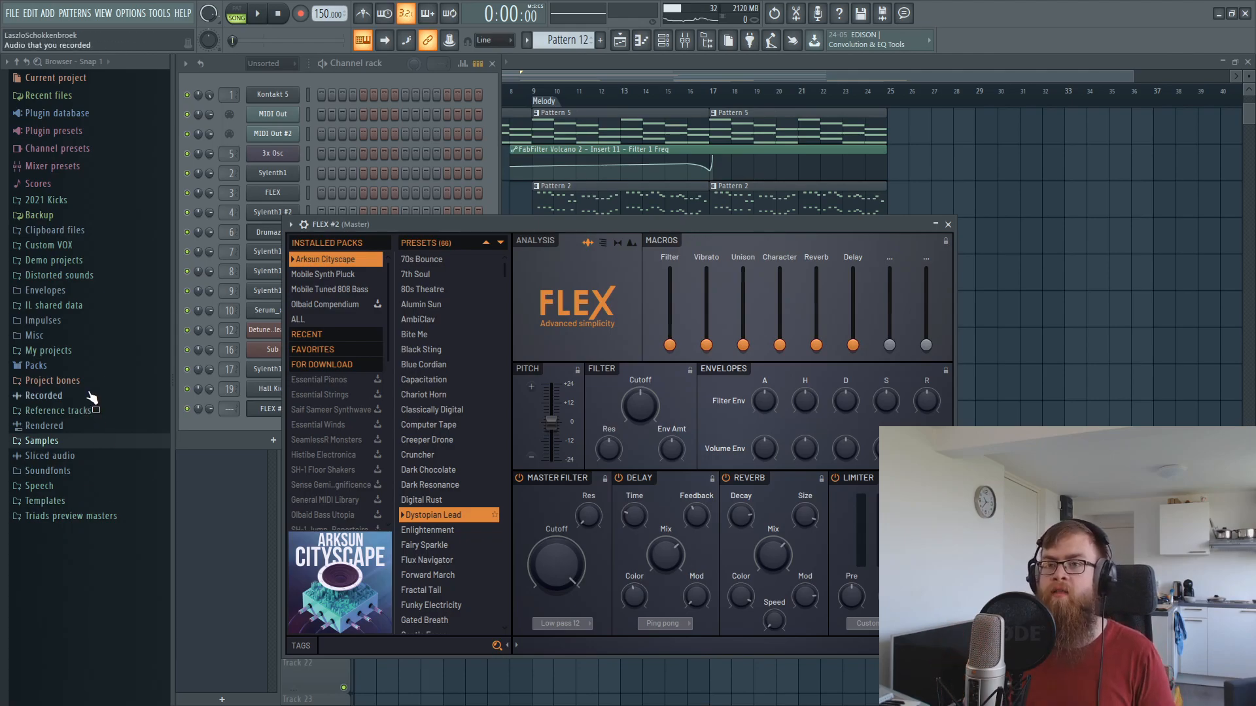
click(226, 429)
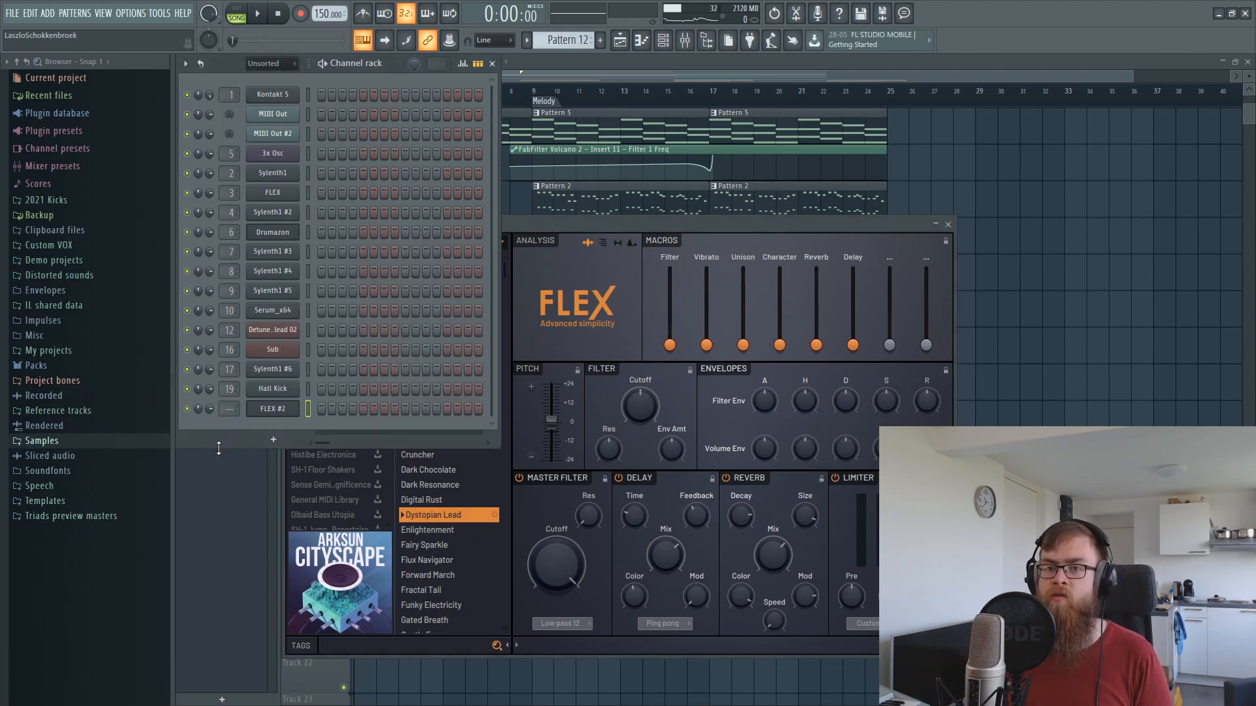
drag(650, 223, 775, 226)
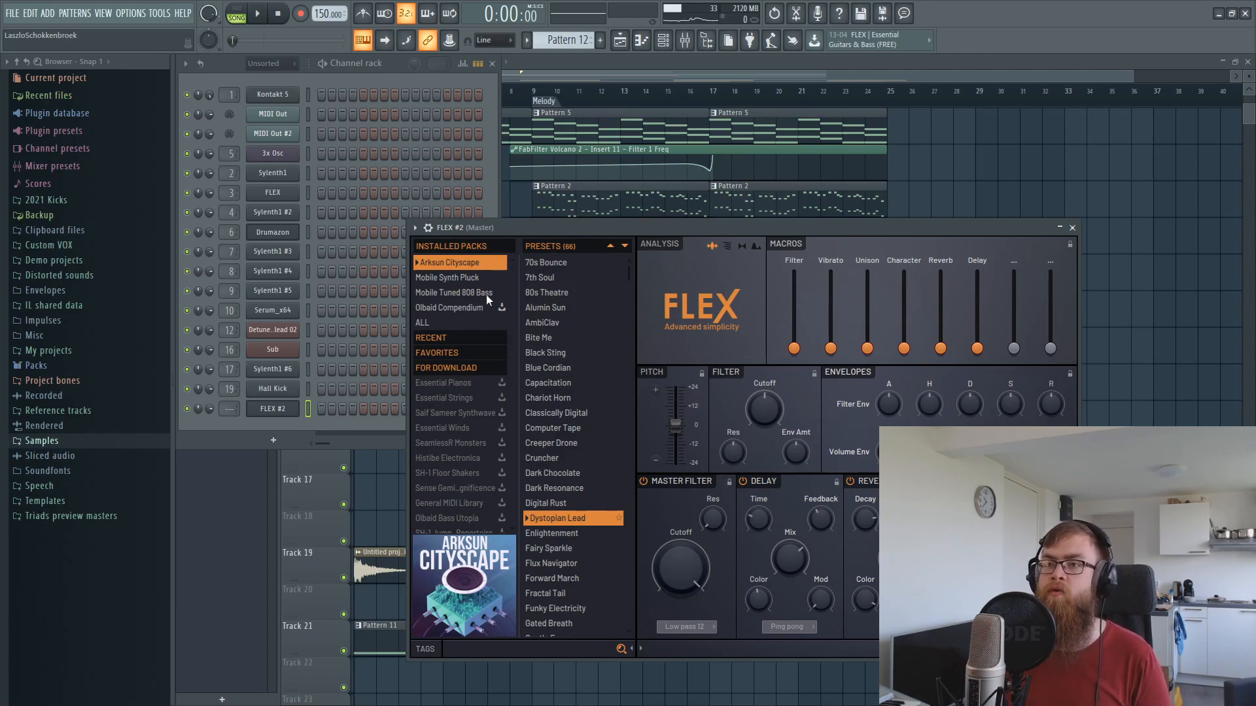
click(474, 277)
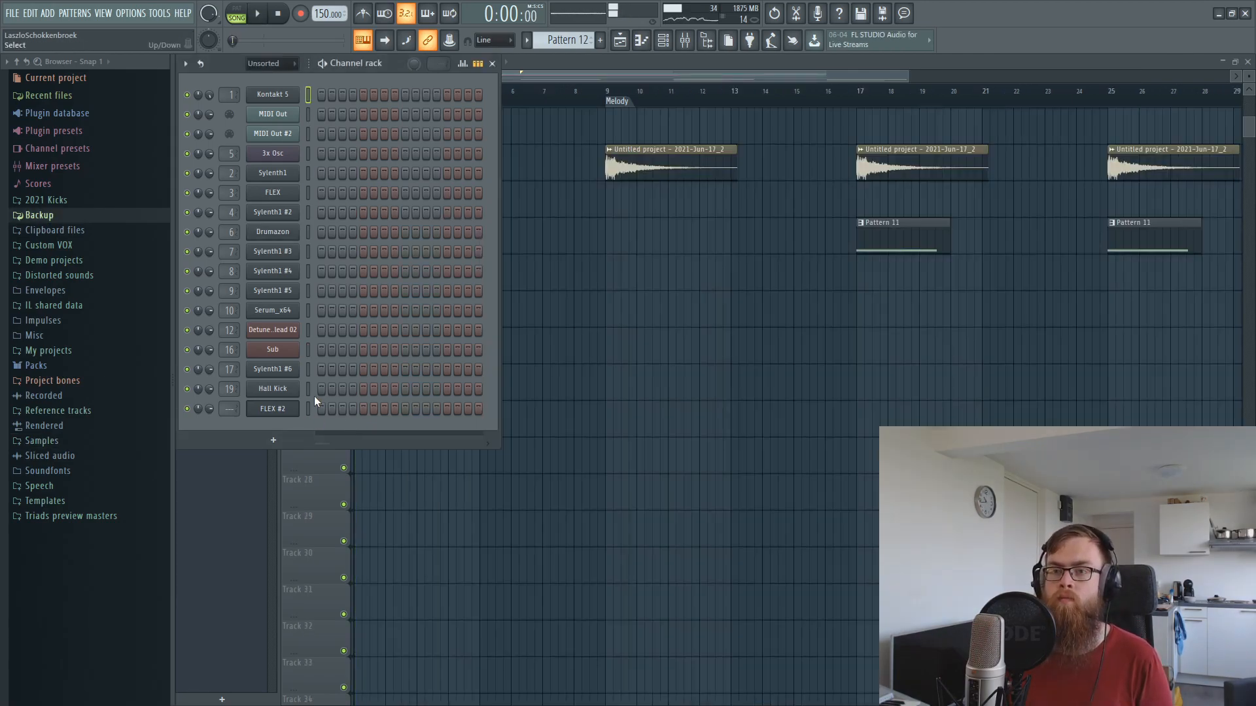
click(281, 412)
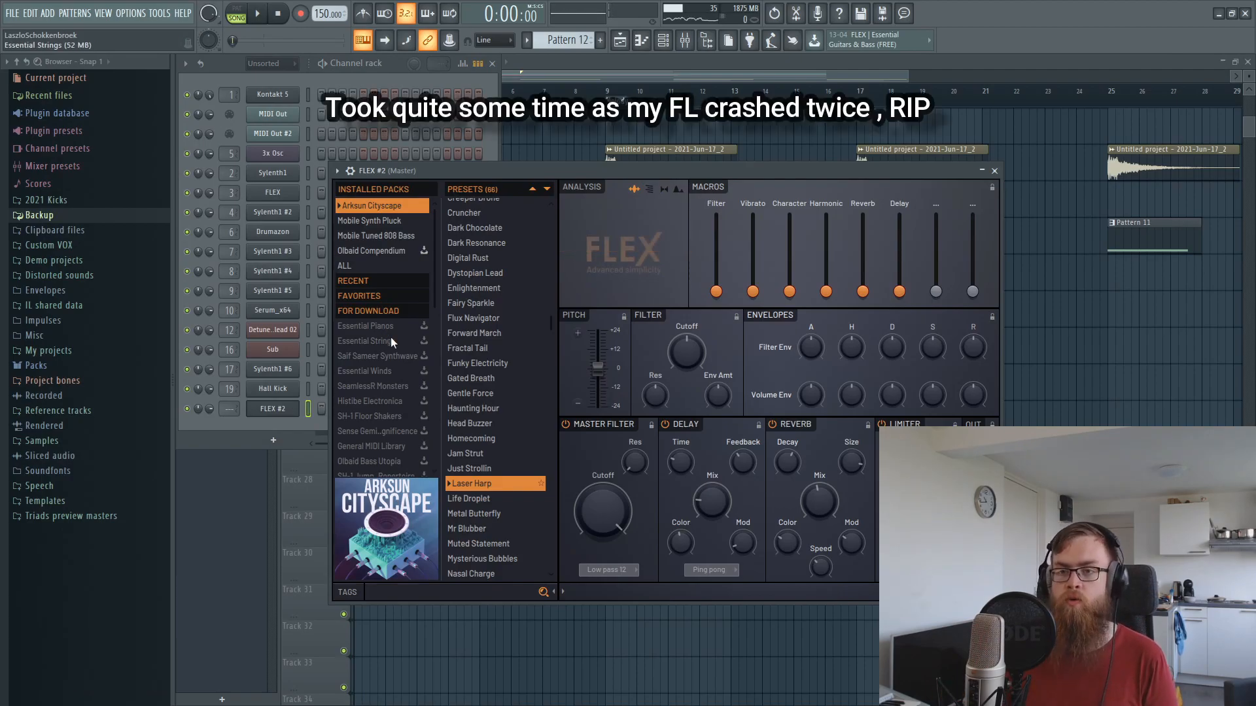
key(t)
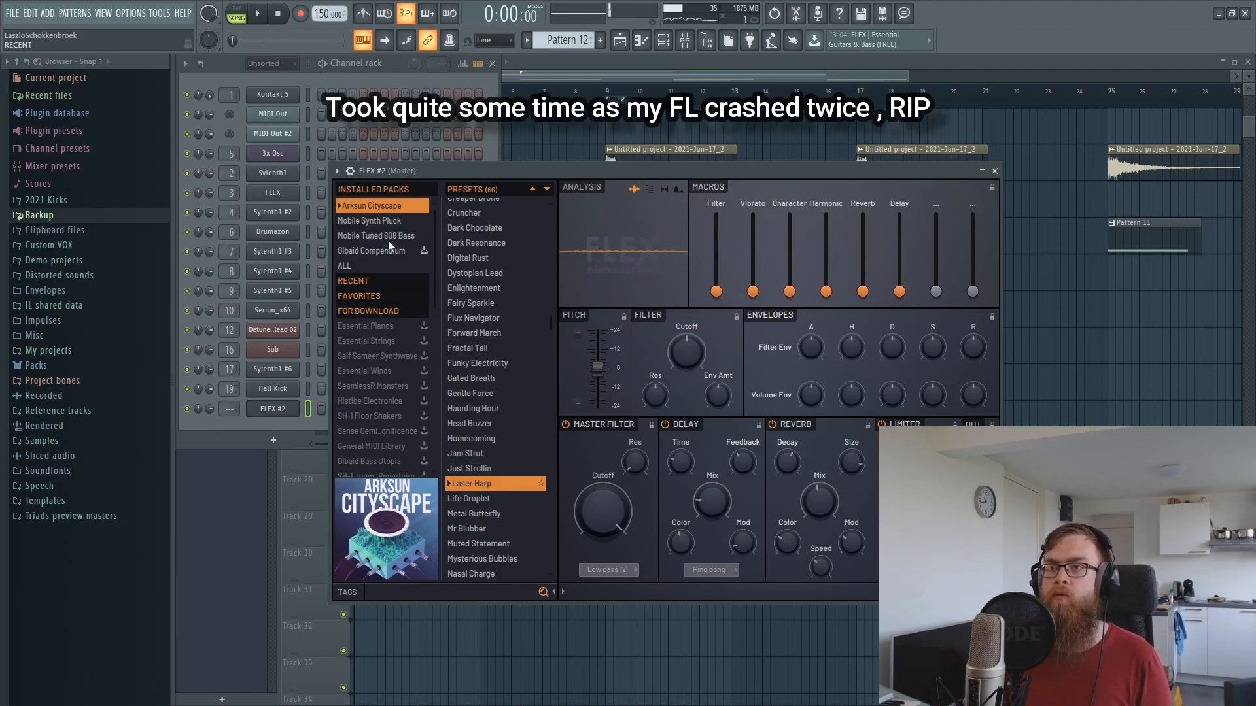
Enter an F5 note for FLEX #2 in Pattern 12, running from beat 2 of bar 1 to the start of bar 2.
click(544, 77)
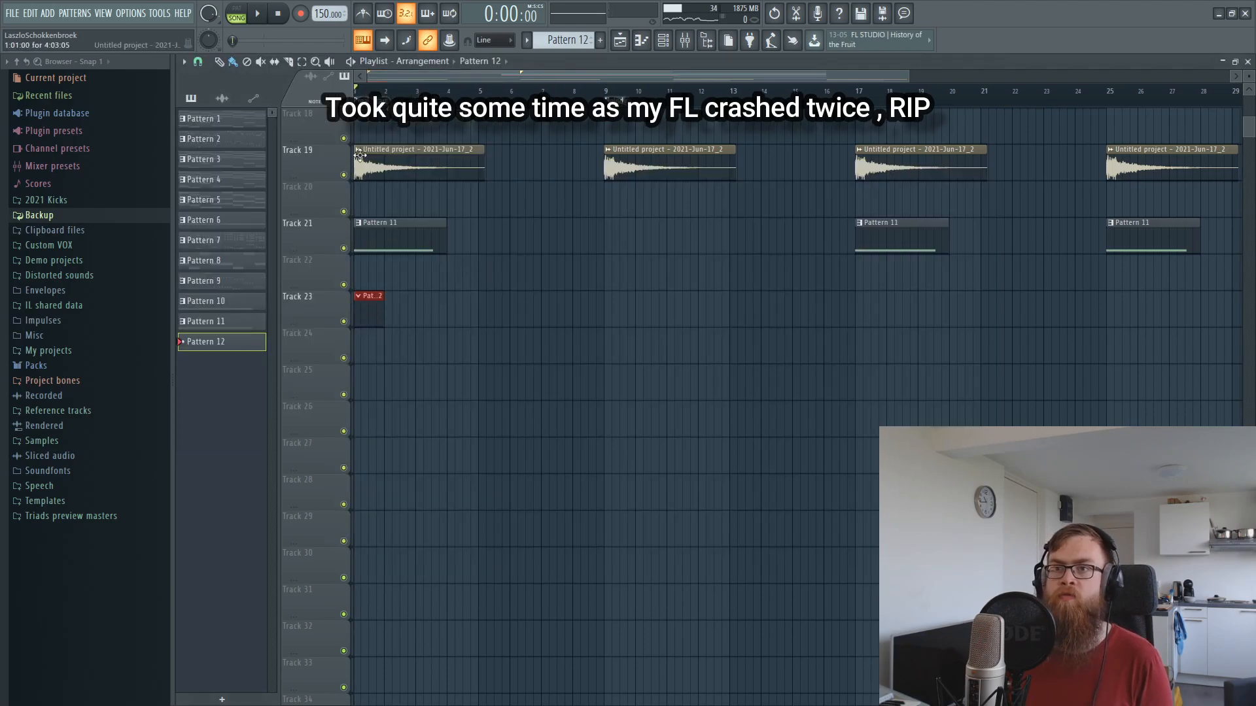
key(F6)
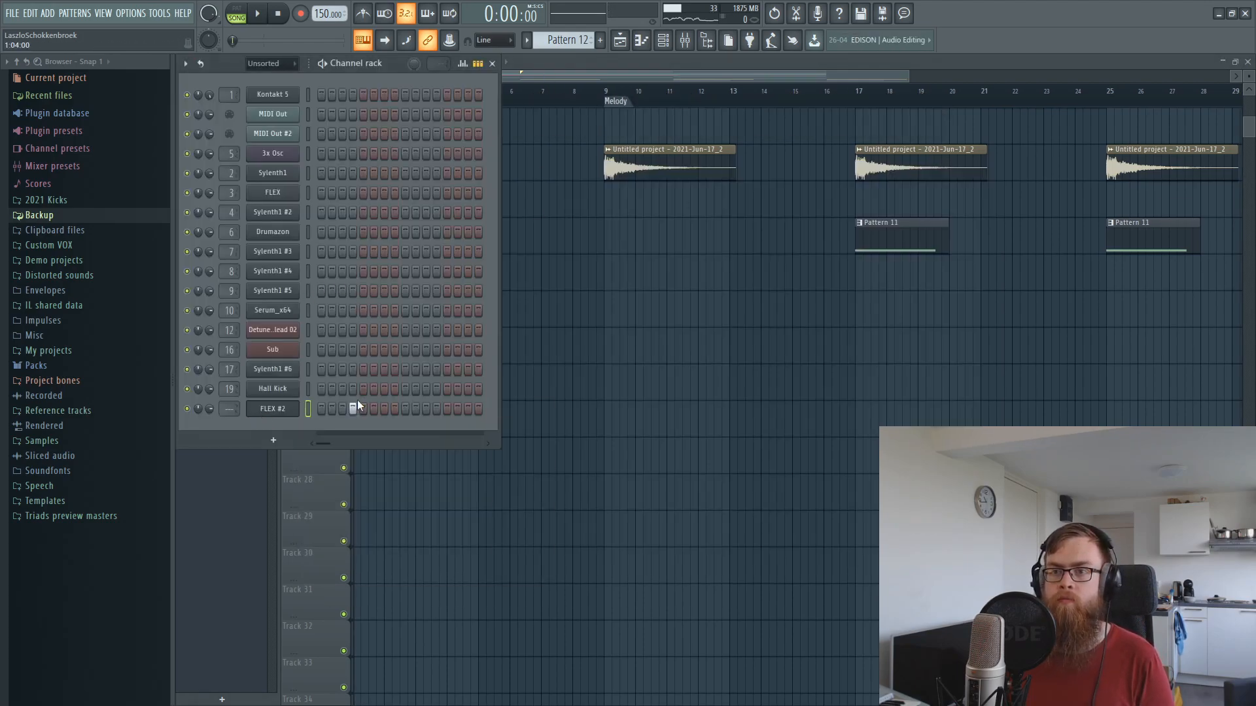
right_click(298, 410)
click(346, 409)
key(space)
key(space)
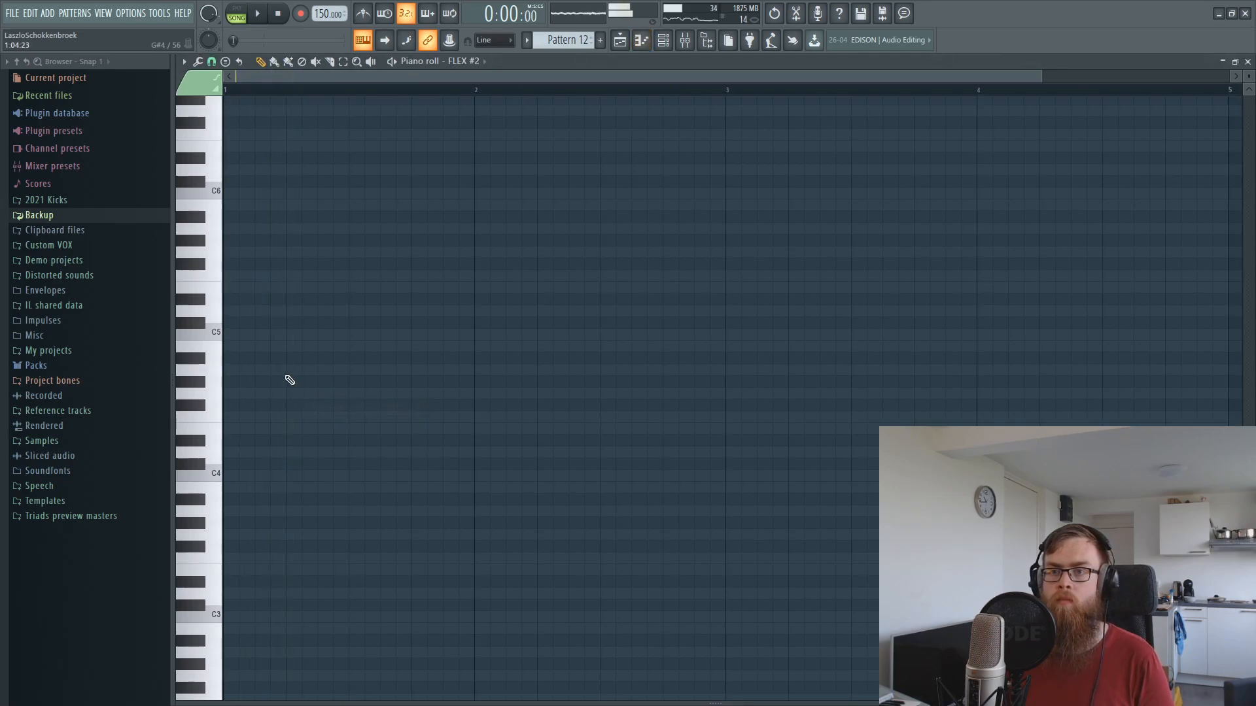
click(308, 276)
key(space)
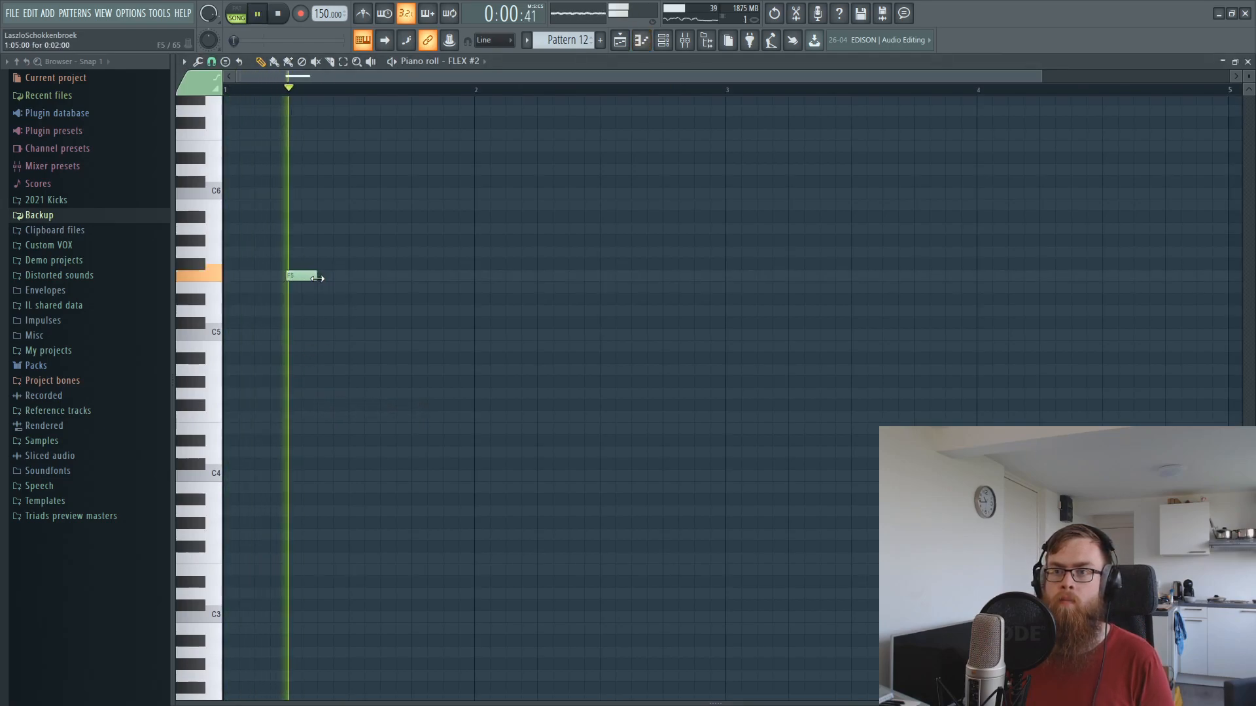
drag(317, 275, 475, 276)
Add consecutive F6, D#6 and D6 notes of six steps each from the start of bar 2, checking them in playback.
drag(539, 137, 483, 134)
key(space)
scroll(594, 373, up, 3)
key(space)
click(573, 264)
drag(641, 276, 657, 276)
key(space)
scroll(576, 105, down, 2)
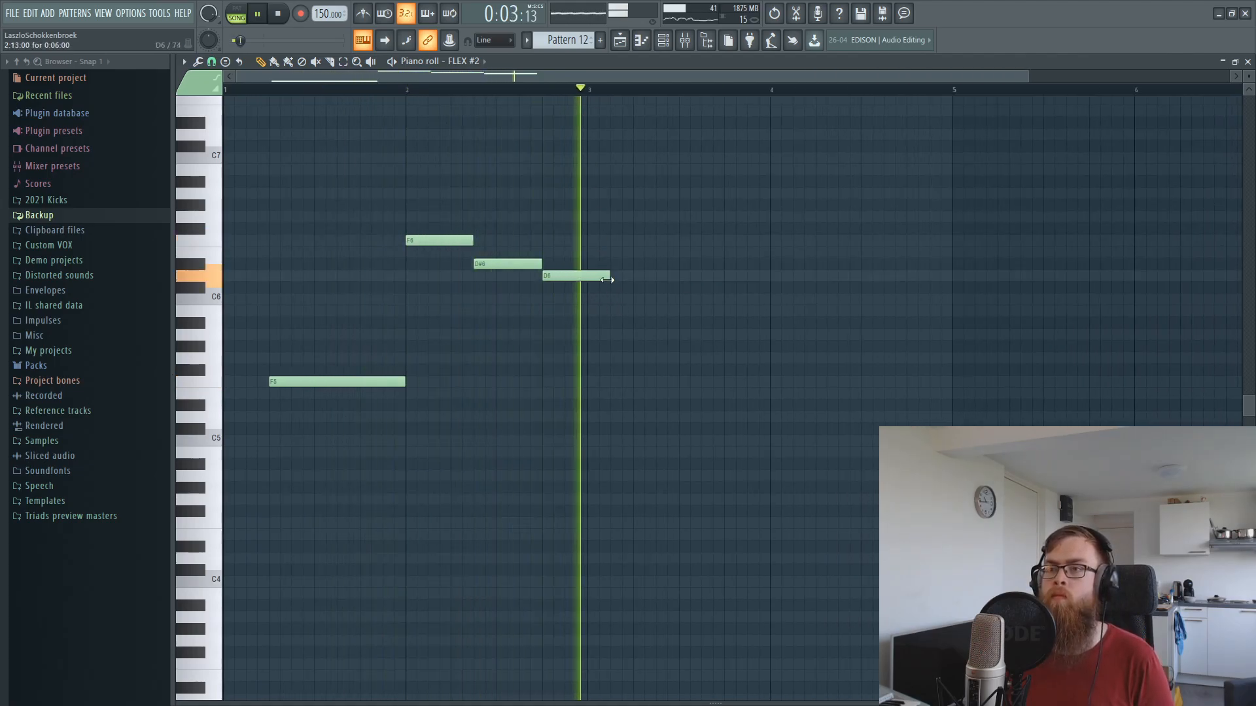
Add another six-step D6 note on beat 2 of bar 3 and a C6 note at the start of bar 4.
key(space)
click(583, 92)
key(space)
key(space)
click(637, 275)
key(space)
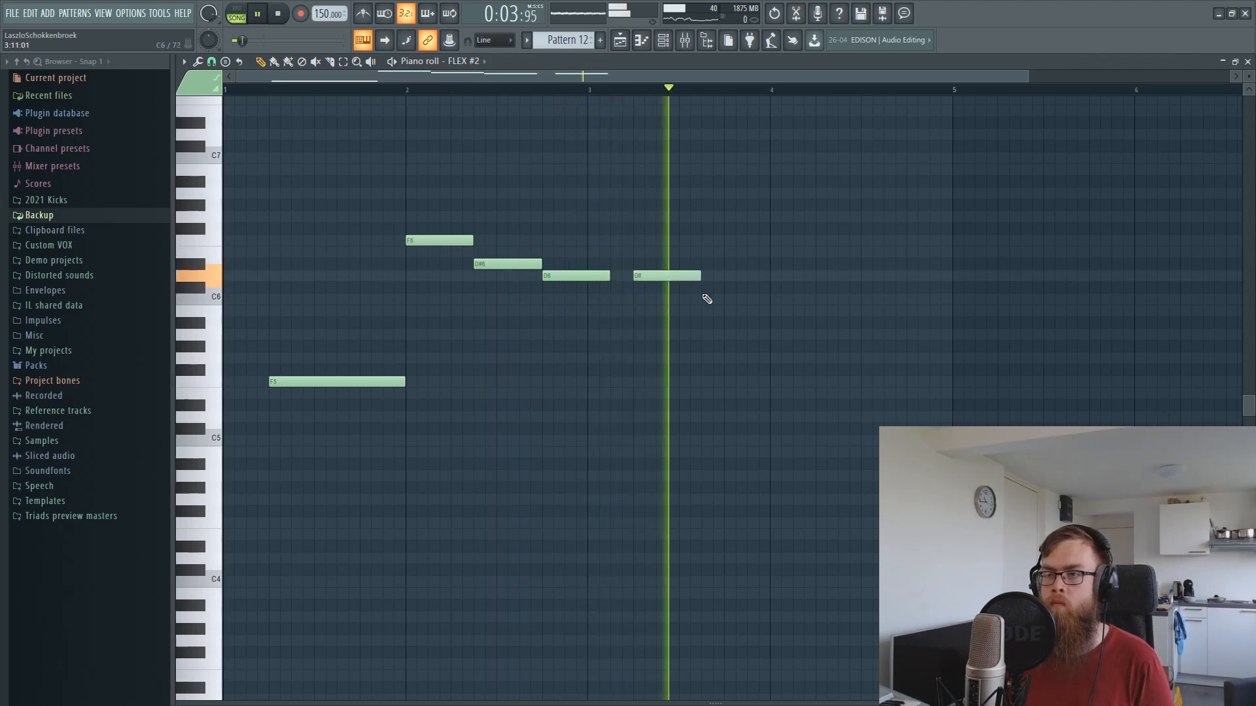
key(space)
drag(770, 308, 771, 291)
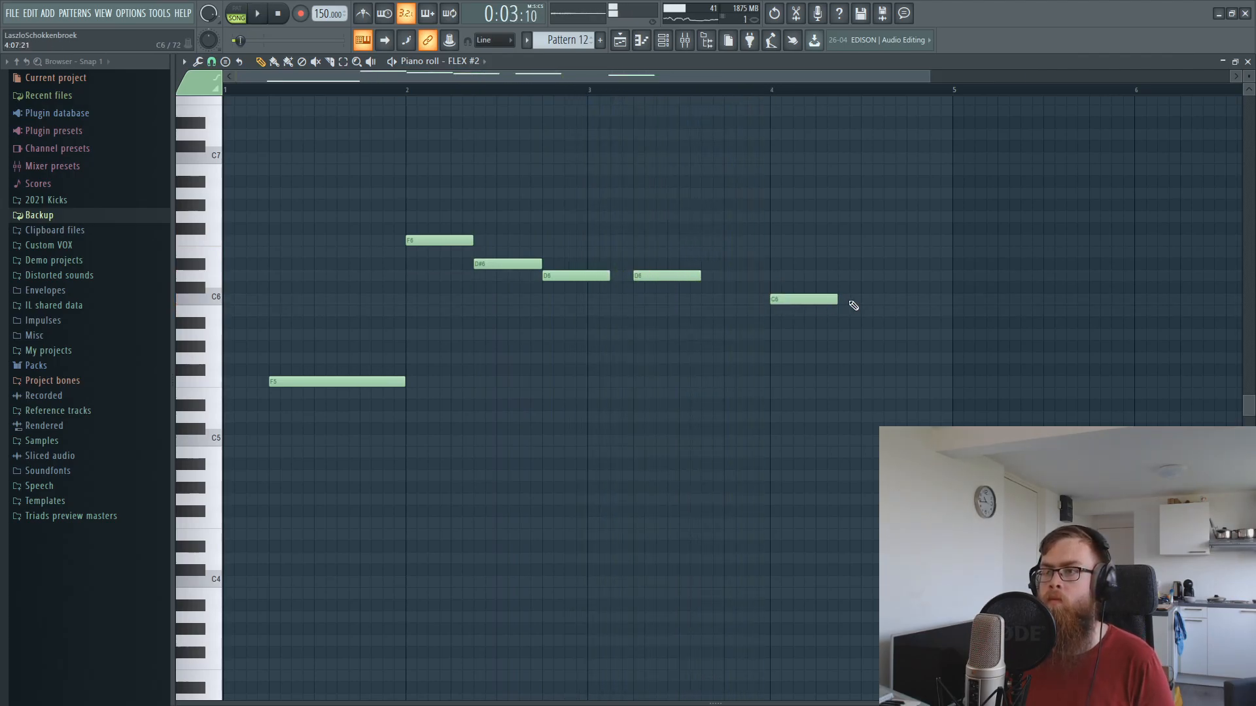
Duplicate the four-bar FLEX #2 phrase so that it repeats from bar 5.
drag(1084, 564, 250, 208)
drag(309, 384, 1033, 392)
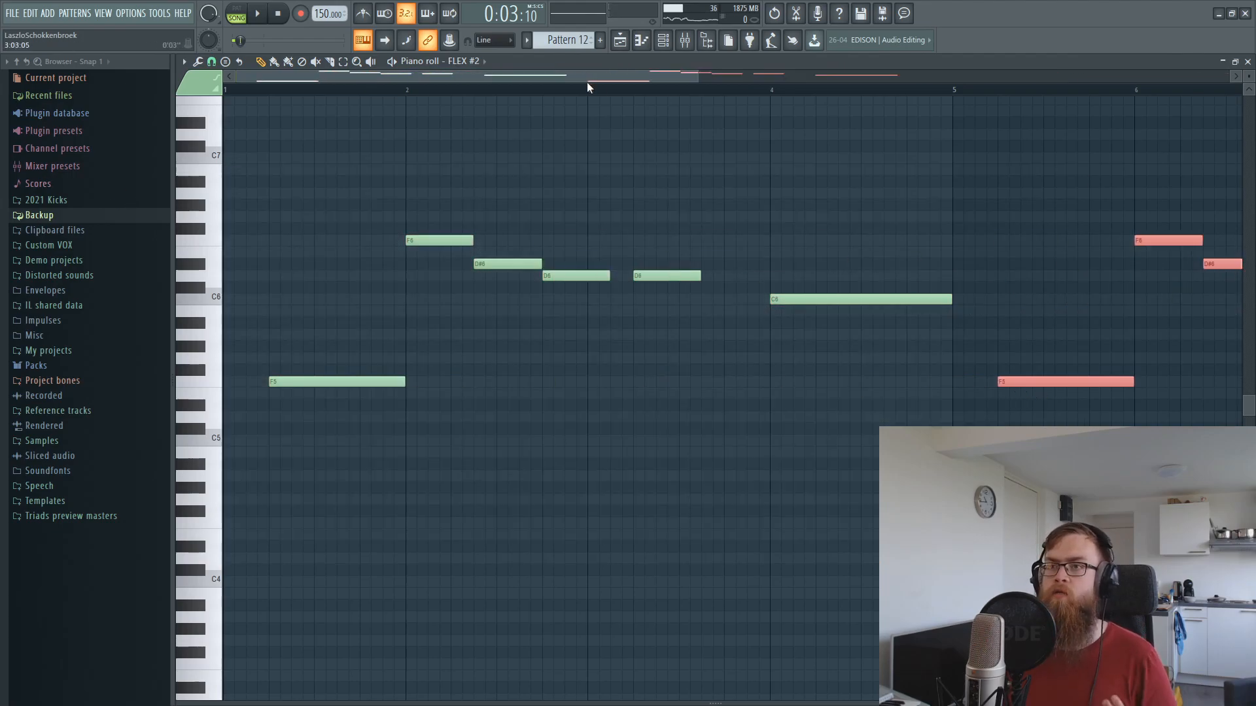
scroll(587, 87, down, 3)
Route FLEX #2 to mixer track 22 and lower that track's level.
click(672, 44)
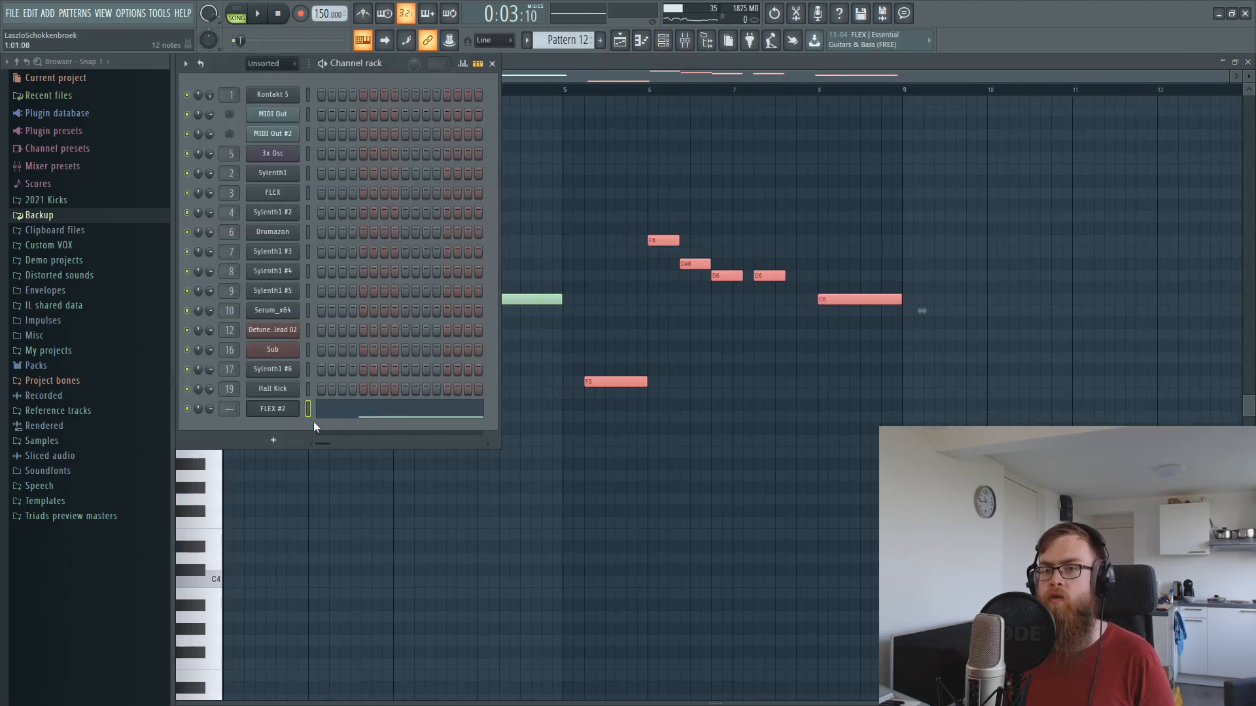
click(276, 410)
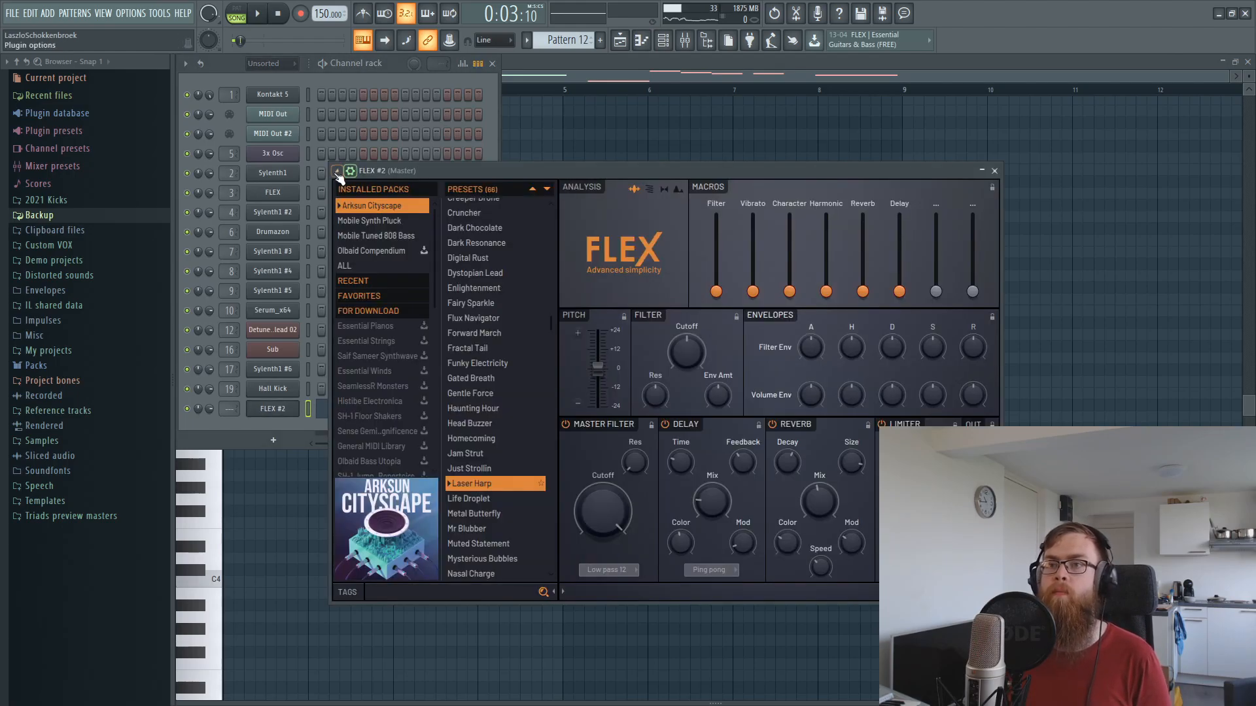
click(337, 172)
click(994, 211)
drag(865, 412, 866, 501)
Insert FabFilter Pro-Q 2 in the first effect slot of the FLEX #2 track and adjust an EQ band.
click(1138, 103)
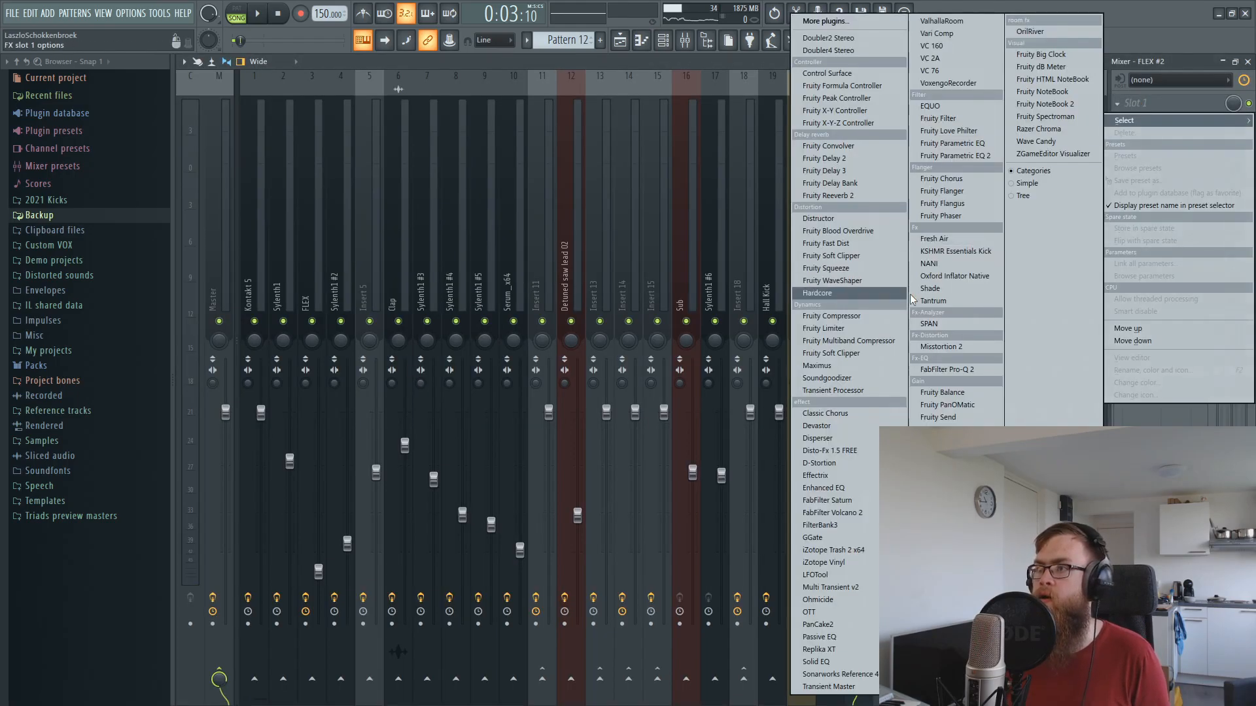
click(955, 370)
drag(428, 347, 476, 351)
click(329, 480)
click(355, 524)
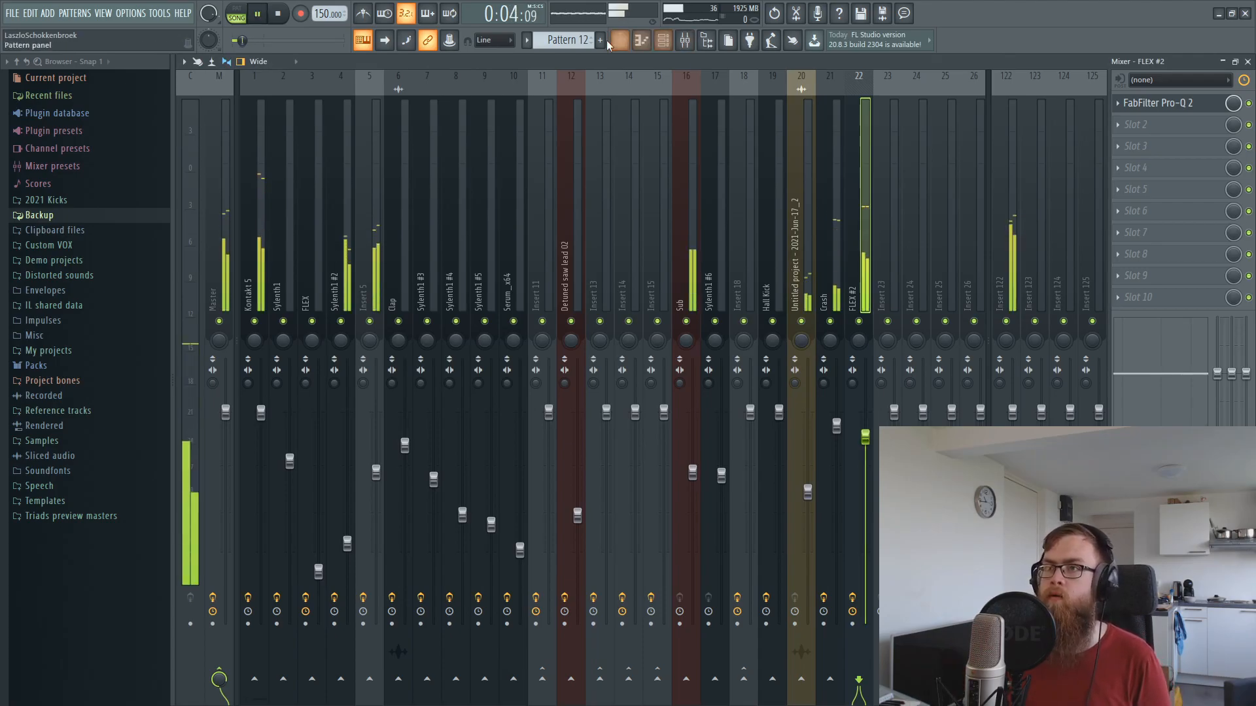
Play the arrangement from the start and raise the delay mix of FLEX #2.
key(F5)
key(space)
key(space)
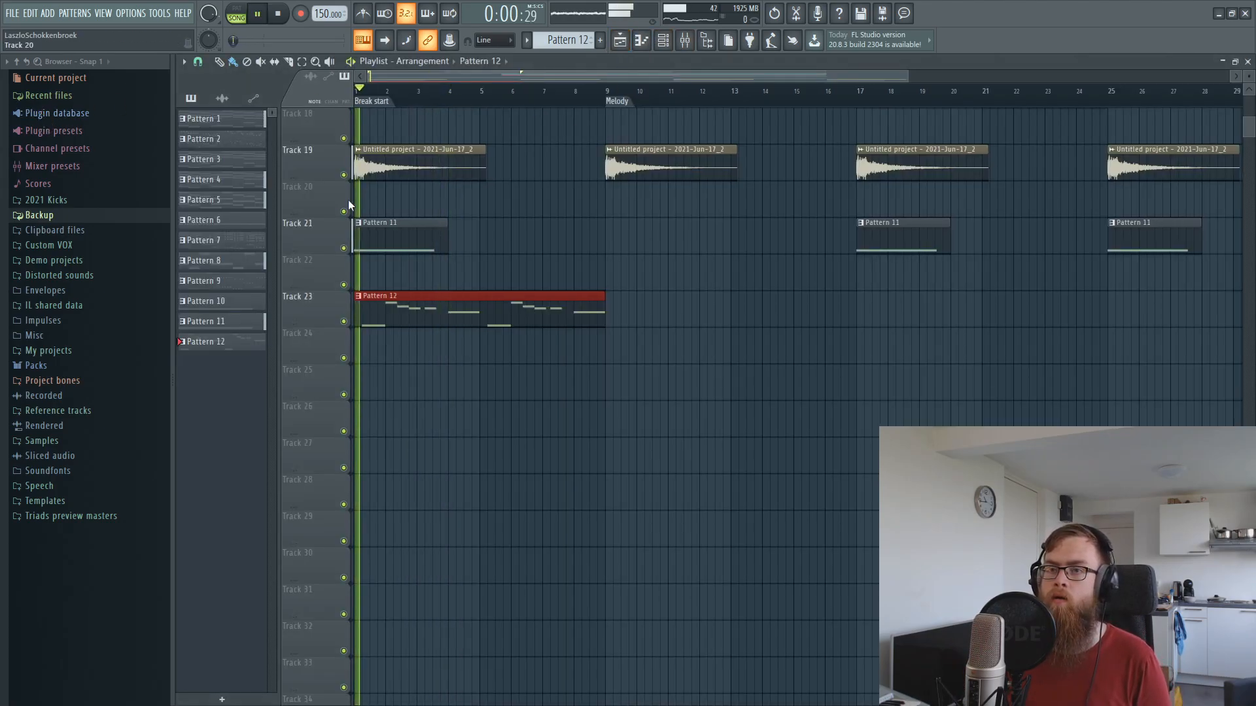
click(664, 44)
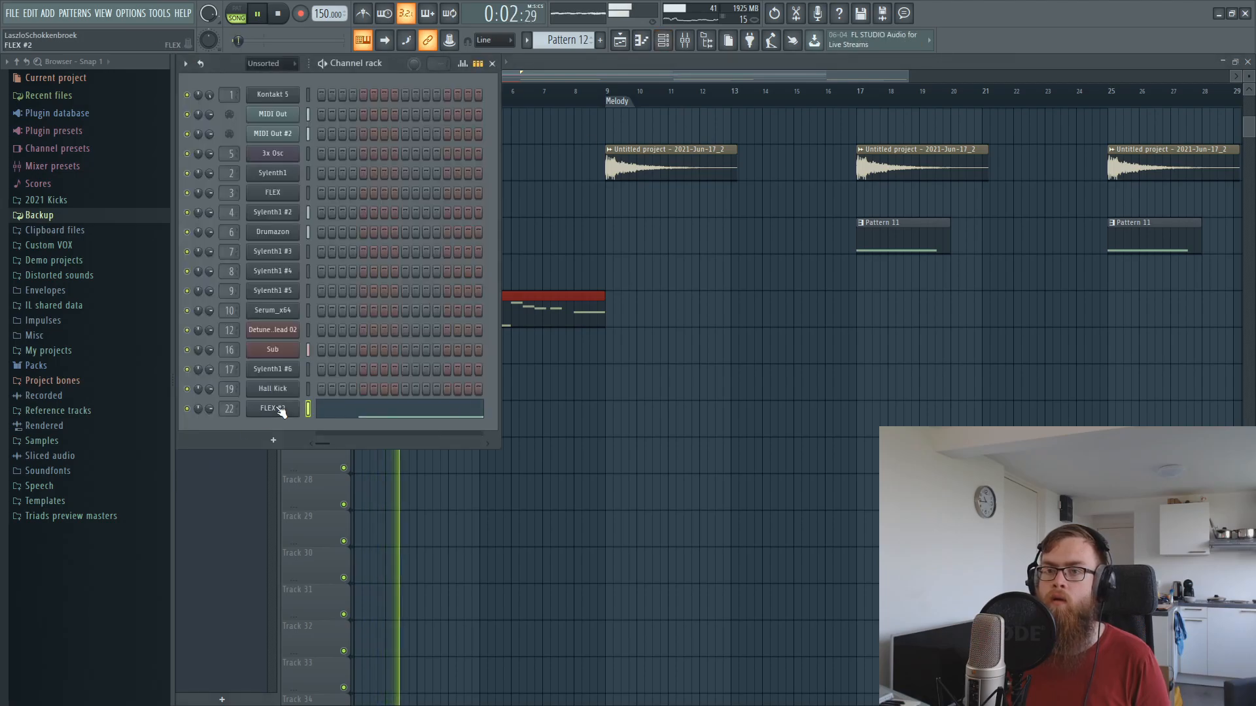
click(275, 408)
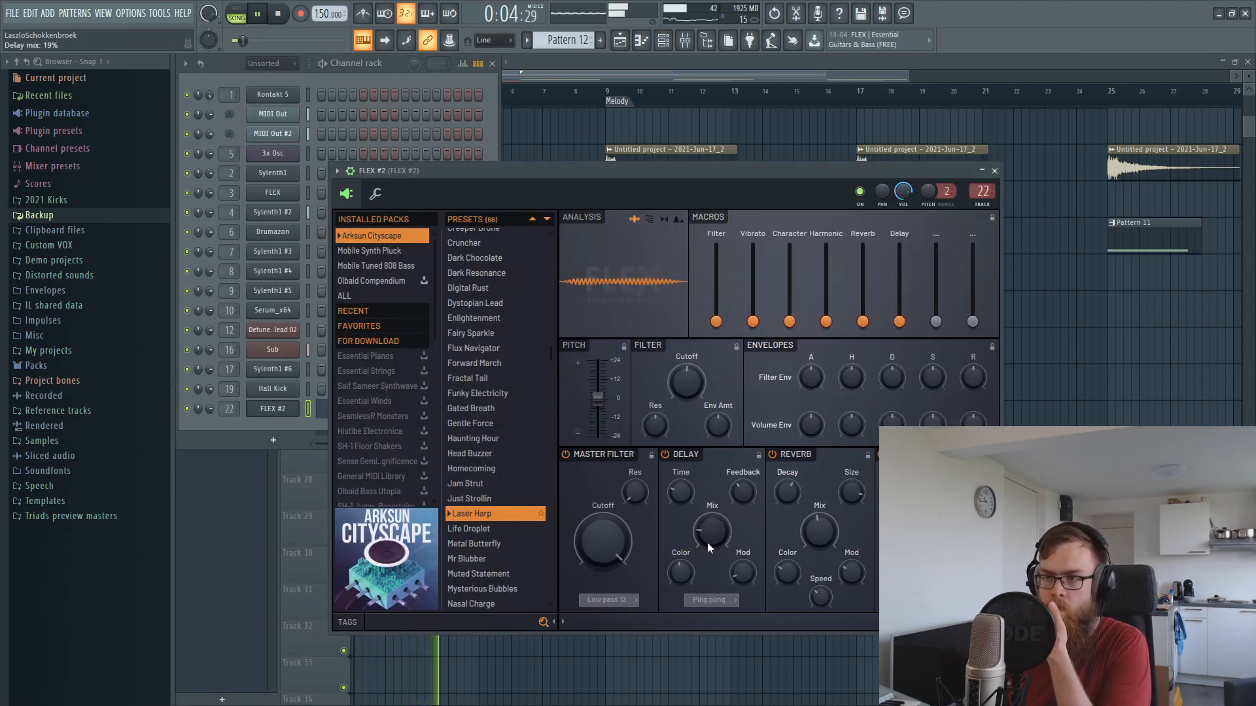
drag(711, 531, 711, 517)
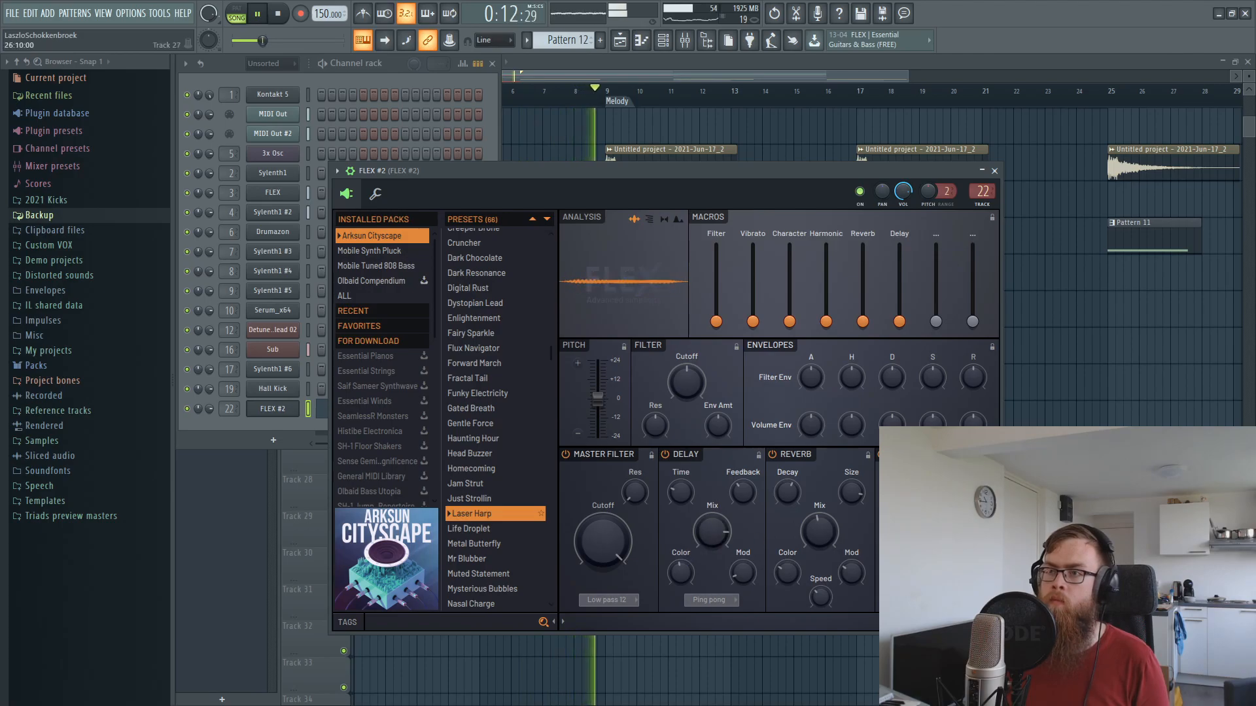
Duplicate the Pattern 12 clip on playlist track 23 to bar 9 and stop playback.
right_click(1155, 455)
scroll(967, 420, up, 5)
mouse_move(509, 484)
mouse_down()
mouse_move(997, 487)
mouse_move(758, 494)
mouse_up()
key(space)
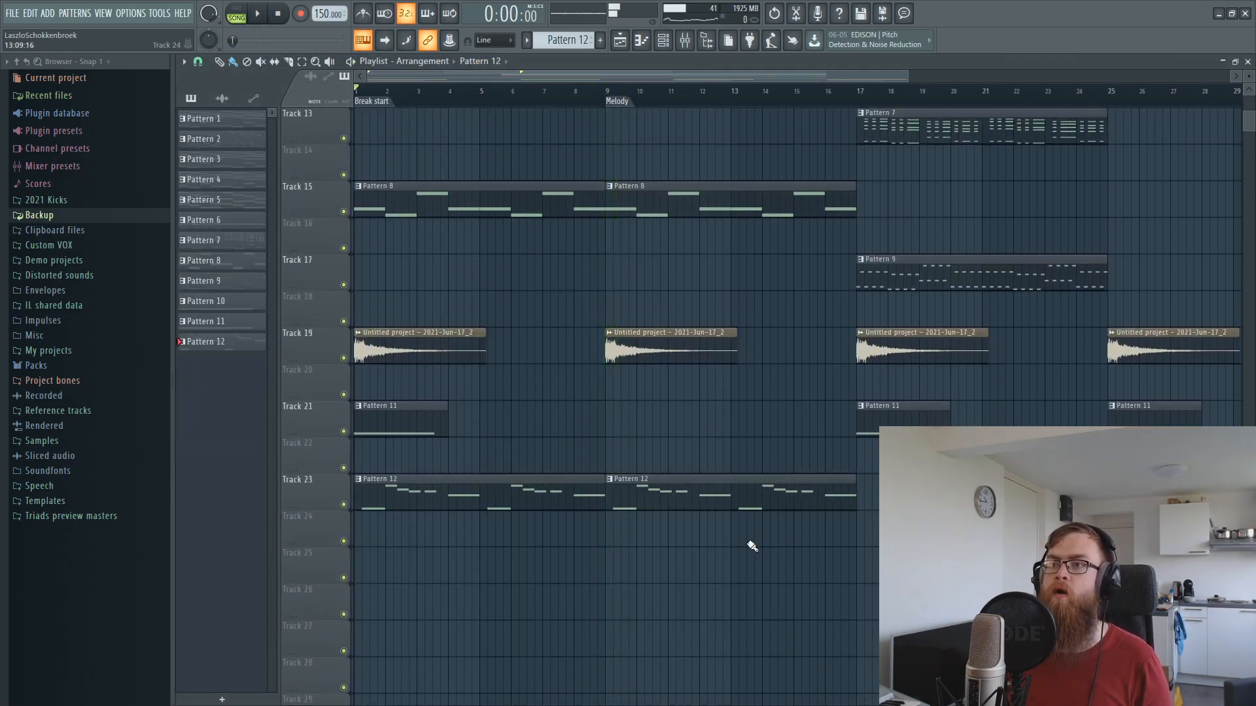
Browse the sample library to the VEC3 Bassdrums in the VENGEANCE Vol.3 pack and look through its Clubby samples.
scroll(755, 551, up, 9)
scroll(667, 327, down, 2)
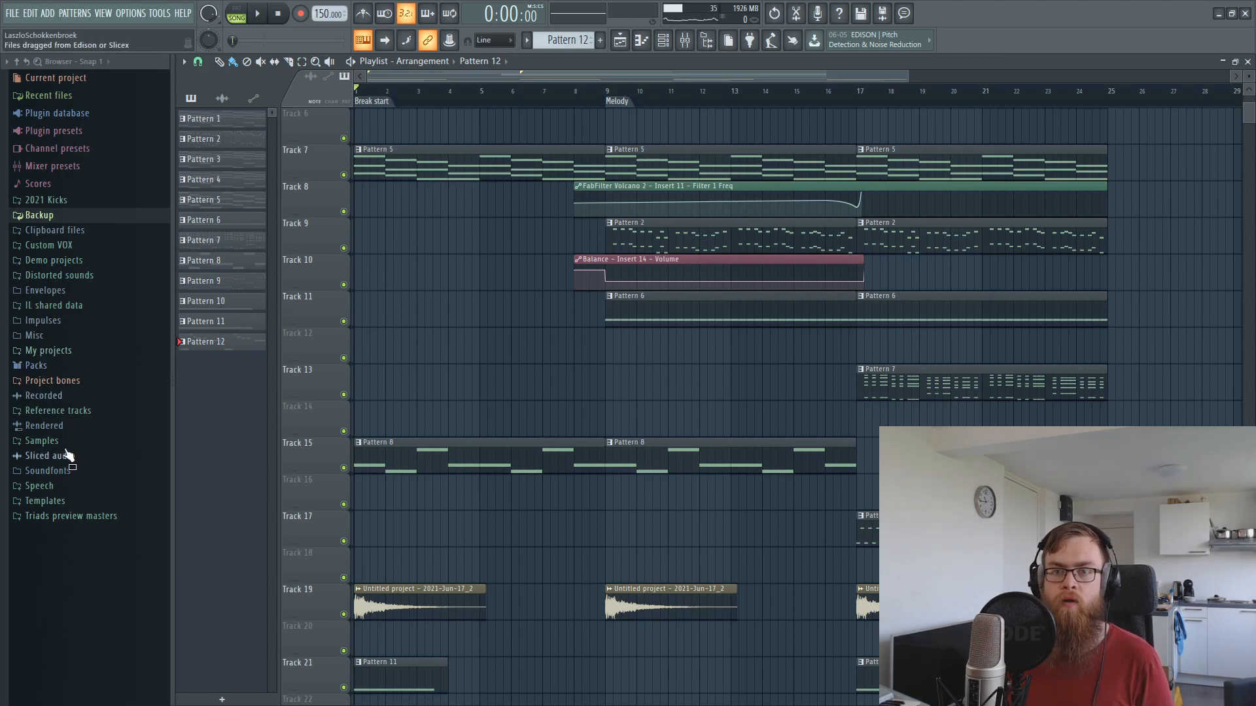
click(41, 441)
click(69, 432)
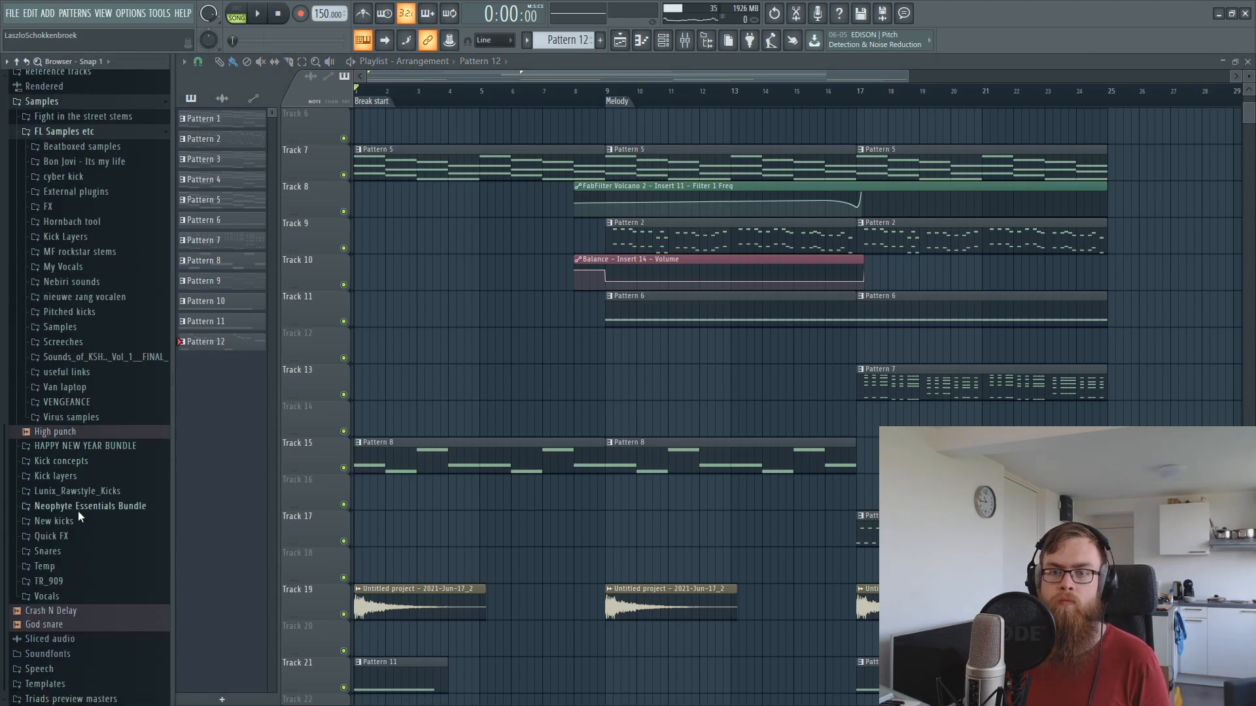
click(91, 434)
click(103, 389)
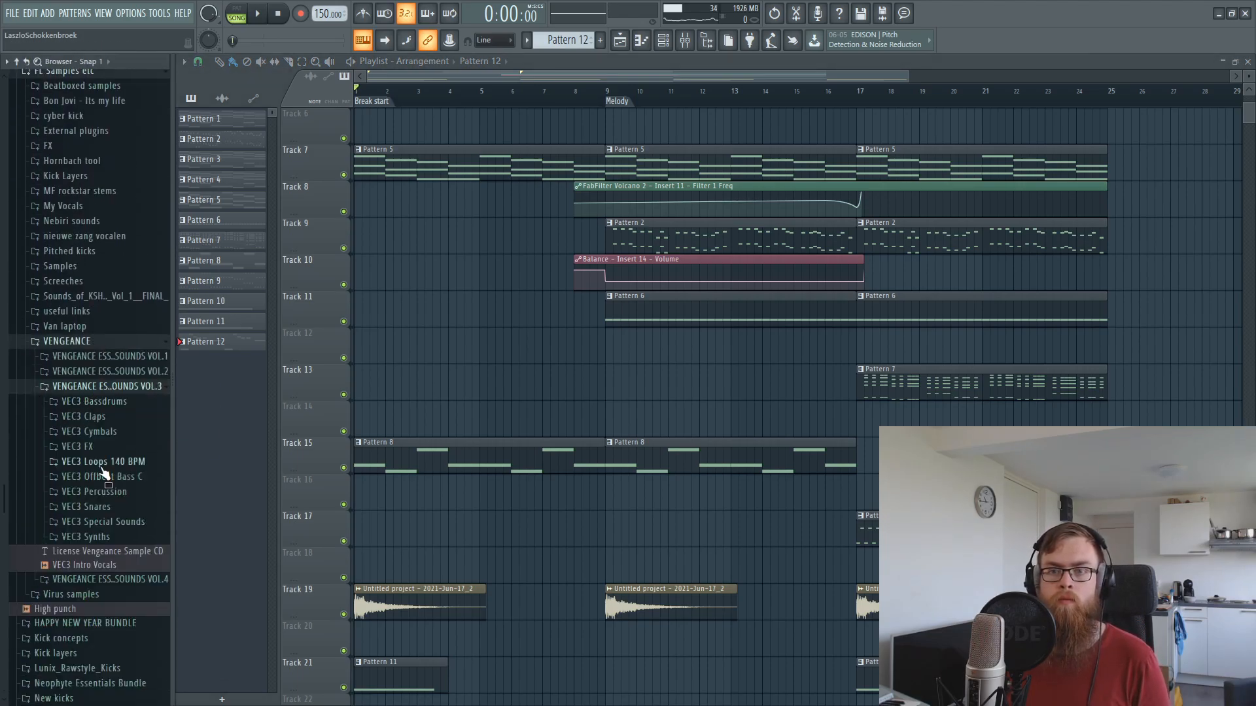
click(98, 401)
click(131, 432)
click(122, 494)
click(115, 523)
click(115, 536)
scroll(131, 536, down, 4)
Audition several VEC3 Bassdrums Clubby samples, including 033 and 045, alternating with arrangement playback.
key(space)
click(125, 385)
click(125, 376)
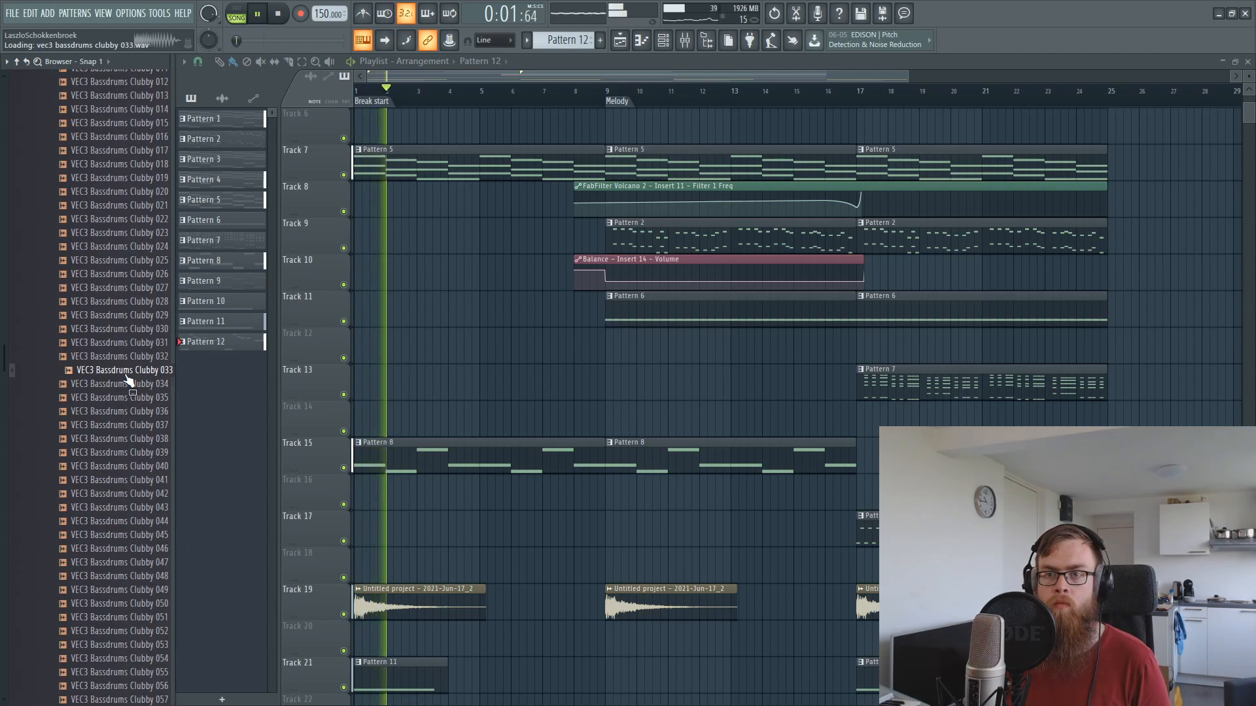
key(space)
click(118, 412)
click(116, 467)
click(119, 521)
click(124, 535)
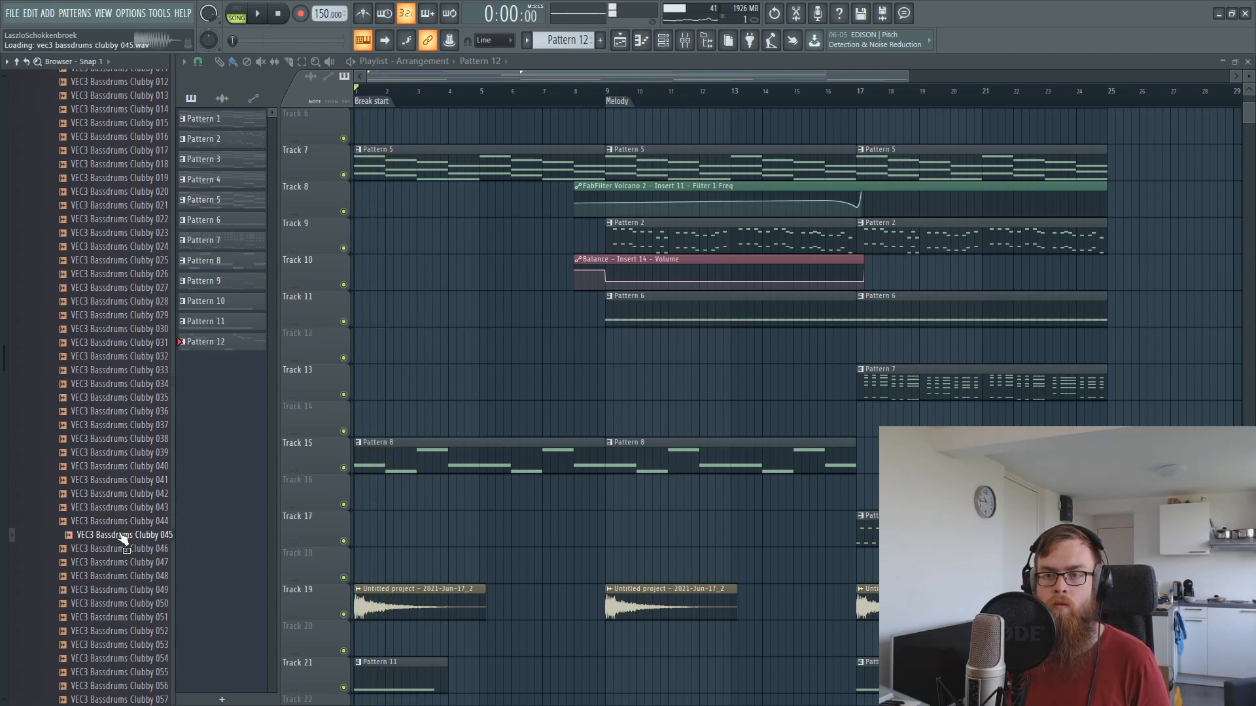
key(space)
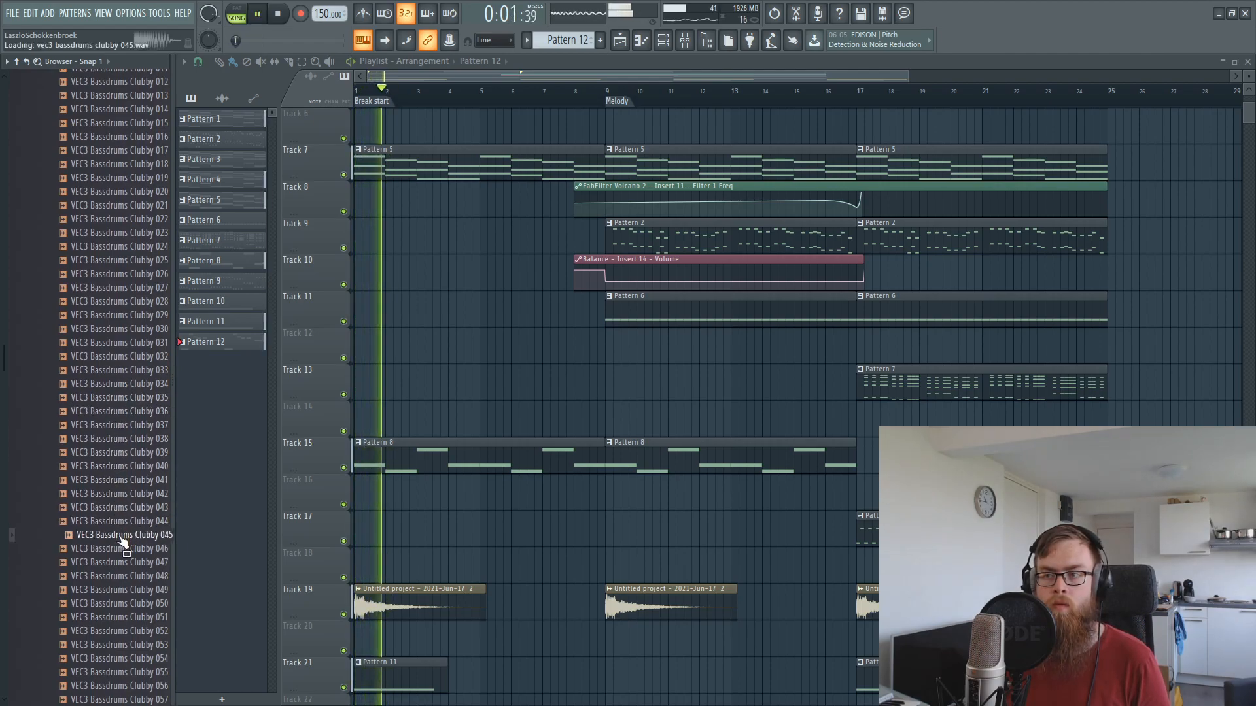
key(space)
Place VEC3 Bassdrums Clubby 045 in the playlist and repeat it on every beat from bar 9 to bar 17.
mouse_move(121, 538)
mouse_down()
mouse_move(653, 373)
mouse_move(543, 385)
mouse_move(916, 381)
mouse_up()
scroll(621, 95, up, 5)
drag(946, 385, 915, 376)
scroll(732, 98, down, 4)
scroll(817, 111, down, 3)
drag(560, 383, 803, 383)
Move the selected row of kick clips down to playlist track 25, below the Pattern 12 clips, and deselect them.
key(shift+Down)
key(shift+Down)
key(shift+Down)
key(shift+Down)
key(shift+Down)
key(shift+Down)
key(shift+Down)
key(shift+Down)
key(shift+Down)
key(shift+Down)
key(shift+Down)
key(shift+Down)
key(shift+Down)
key(shift+Down)
key(shift+Down)
key(shift+Down)
key(shift+Down)
key(shift+Down)
key(shift+Down)
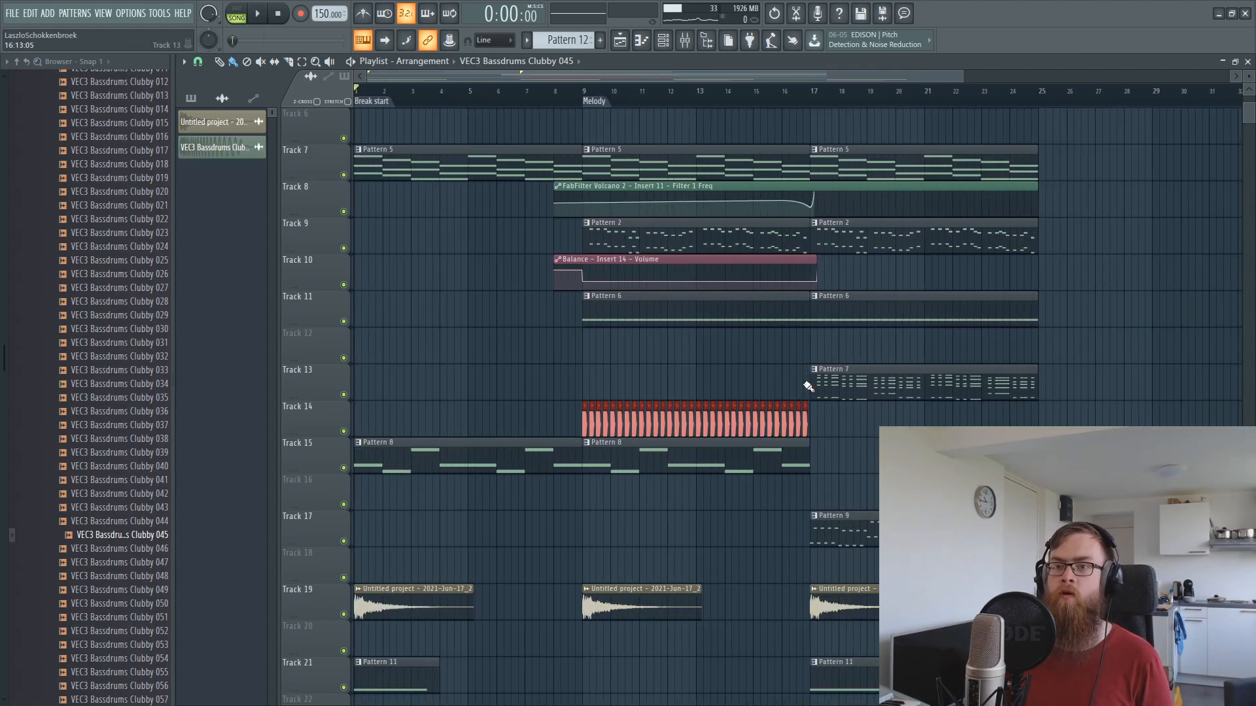
scroll(808, 386, down, 5)
key(shift+Up)
key(shift+Up)
key(shift+Up)
key(shift+Up)
key(shift+Up)
key(shift+Up)
key(shift+Up)
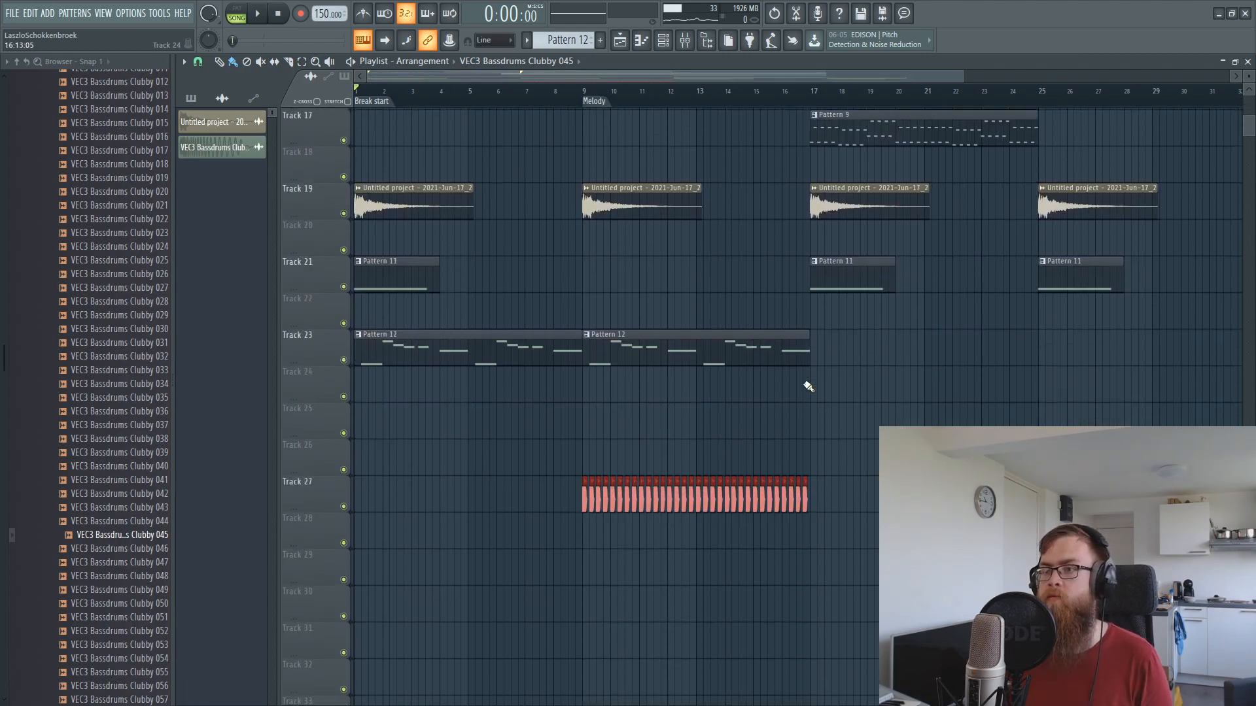
click(684, 467)
Open the kick clip's channel settings and route the sample to mixer track 23.
double_click(586, 427)
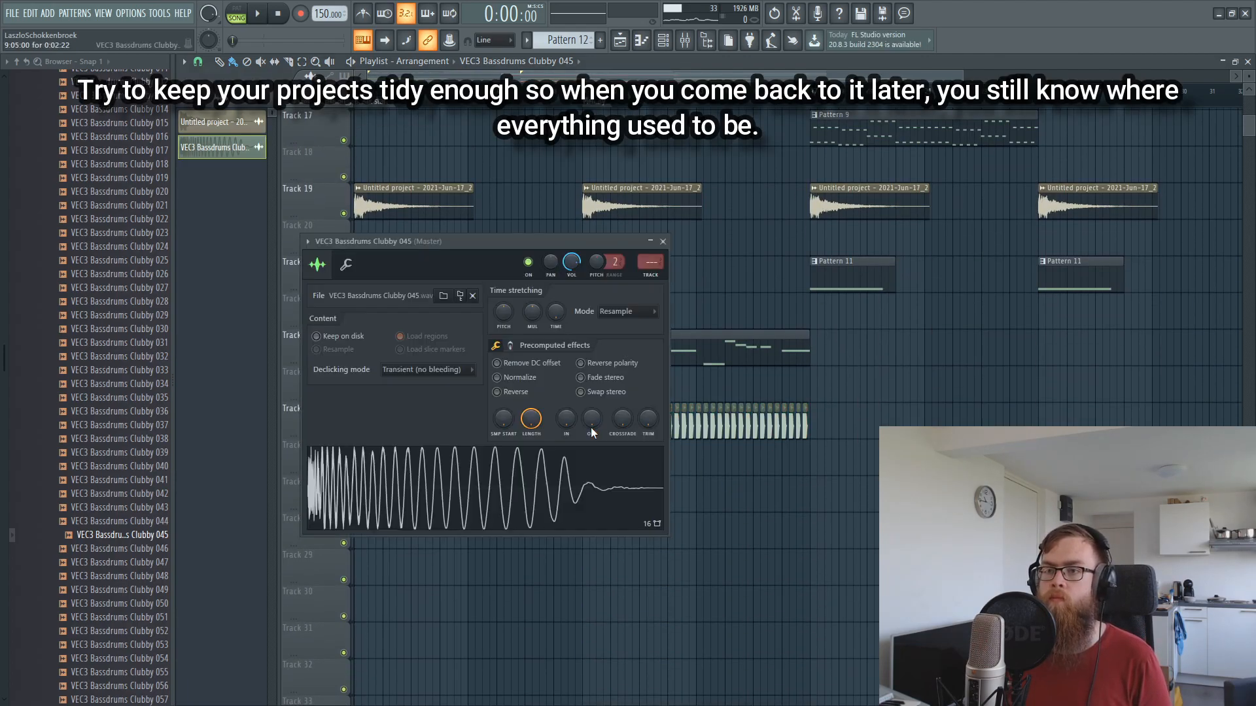
click(659, 244)
key(F9)
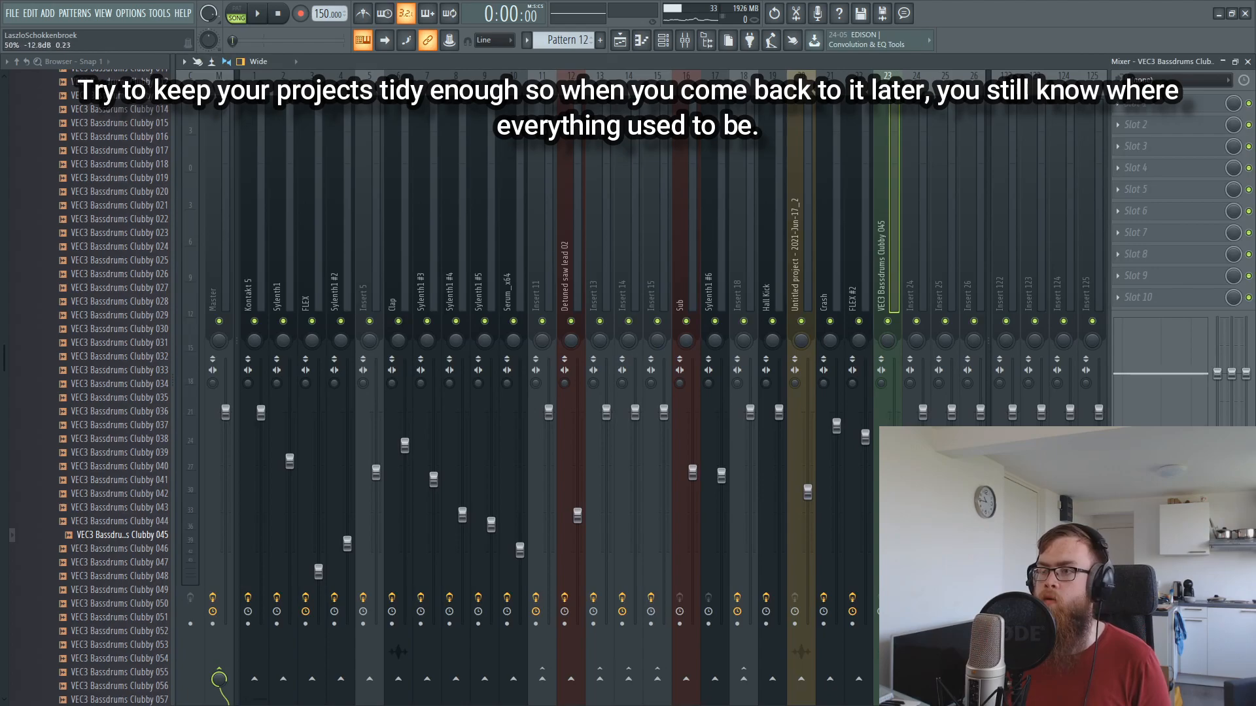
Add FabFilter Pro-Q 2 to the first effect slot of the kick's mixer track 23 and play the arrangement.
click(1153, 110)
mouse_move(1144, 119)
click(944, 367)
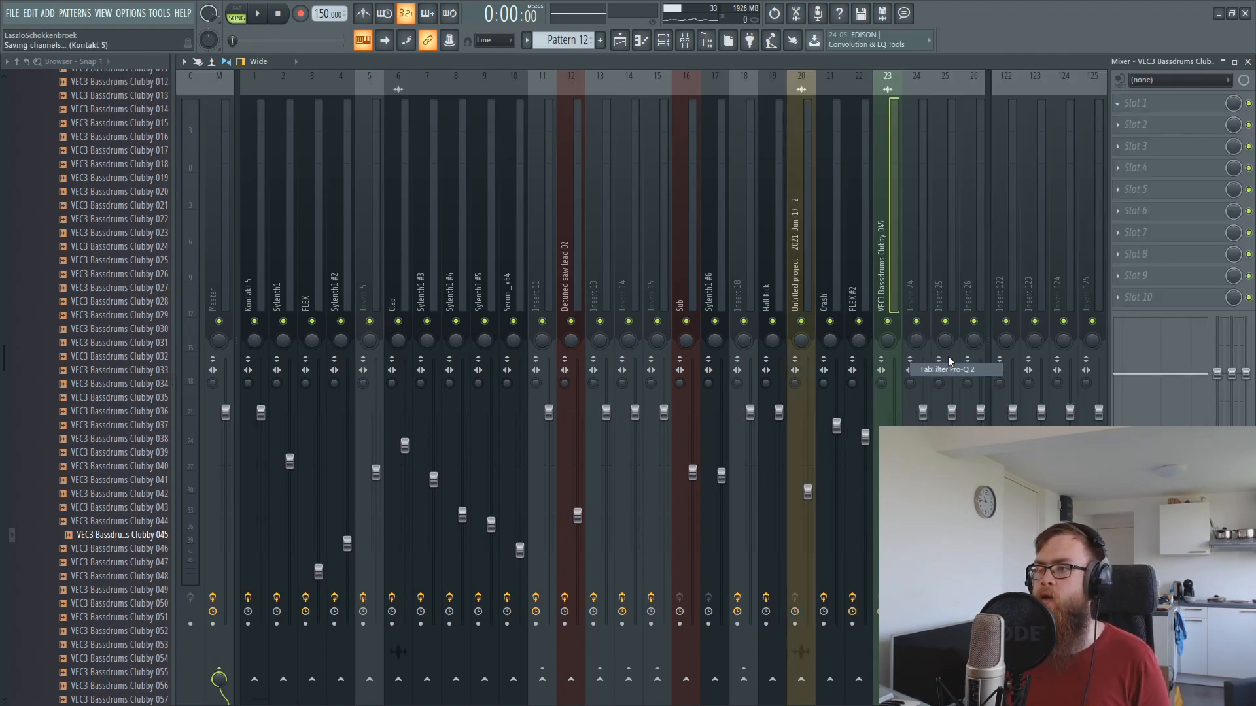
click(618, 44)
key(space)
key(F9)
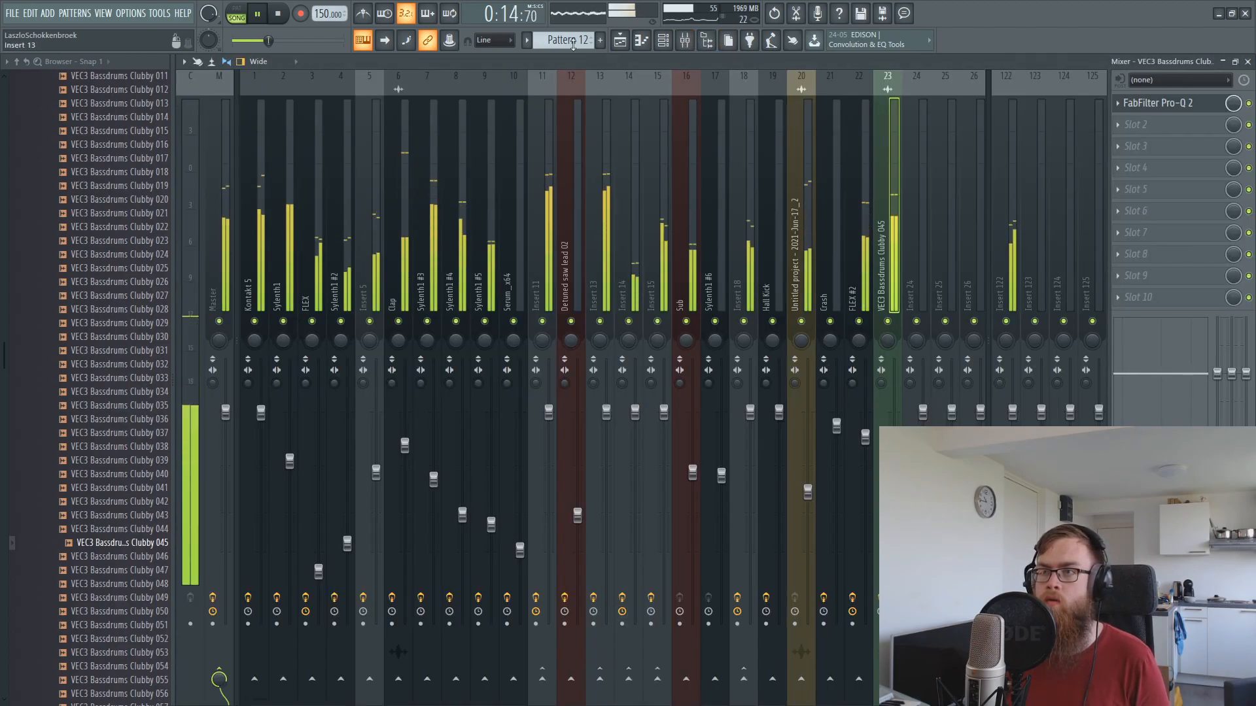
Open the kick clip's channel settings, enable the precomputed effects, and lower the sample's Pogo amount.
click(619, 42)
scroll(601, 103, up, 5)
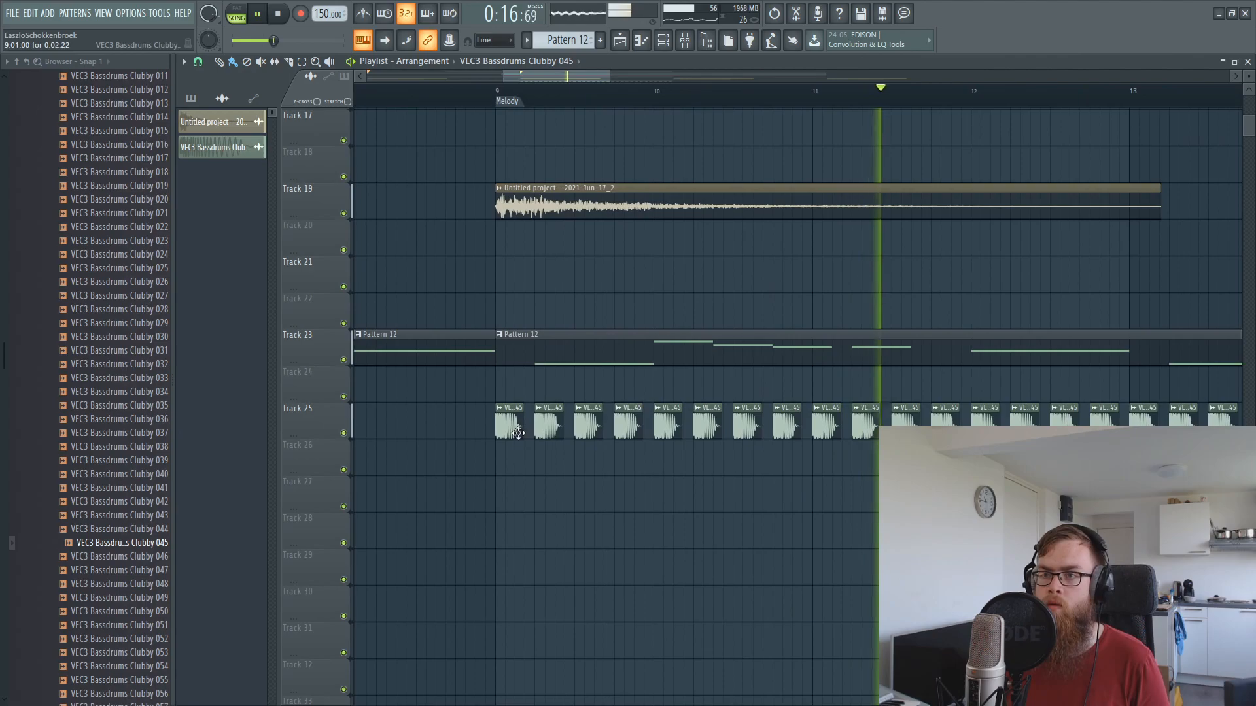
double_click(513, 419)
click(510, 346)
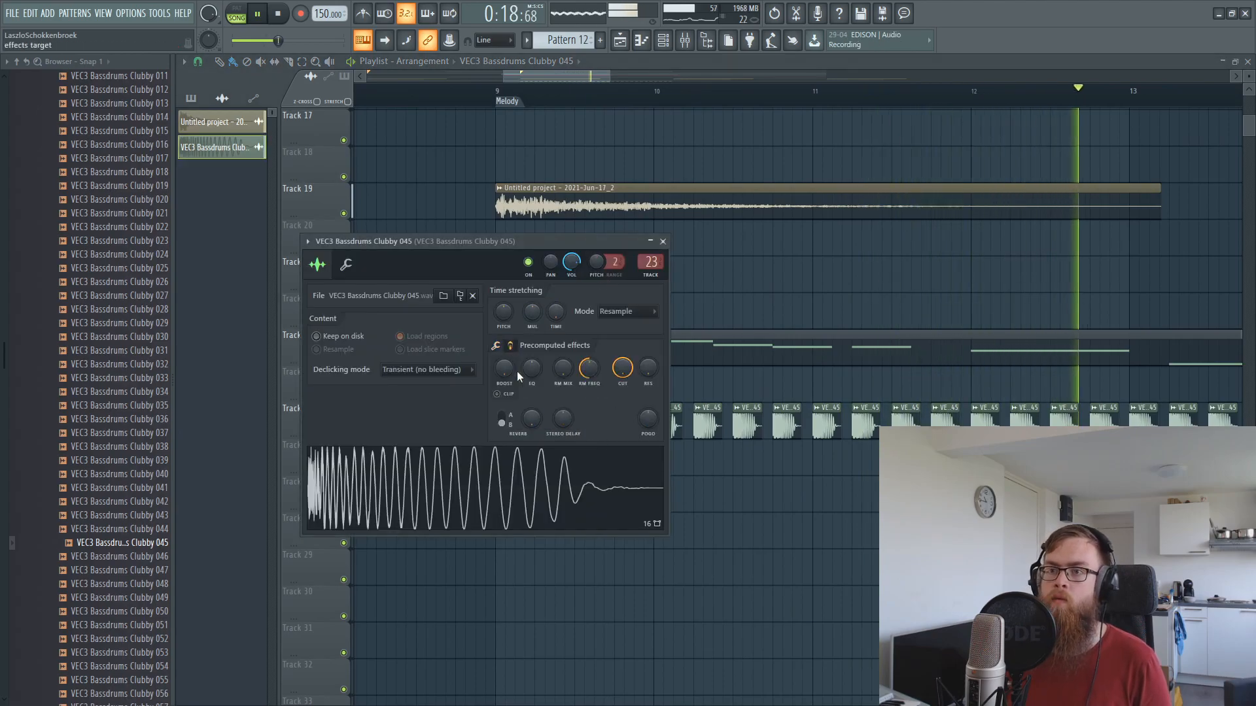
drag(652, 418, 652, 432)
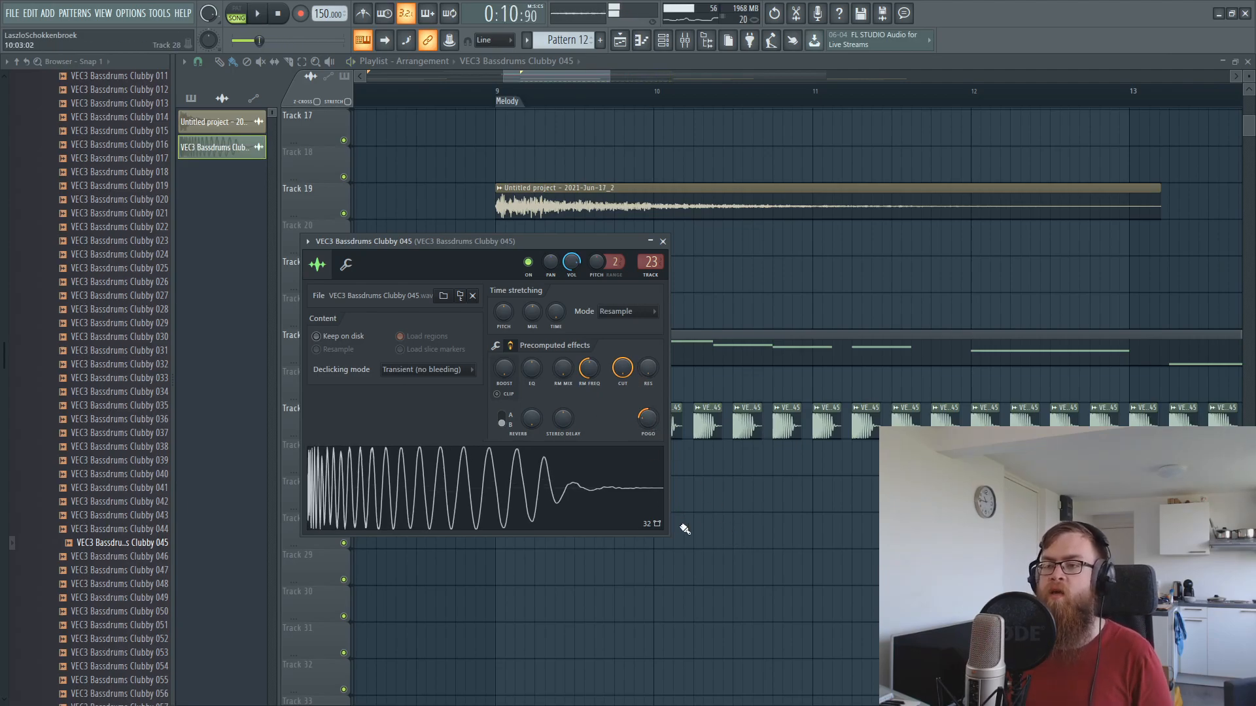
key(Escape)
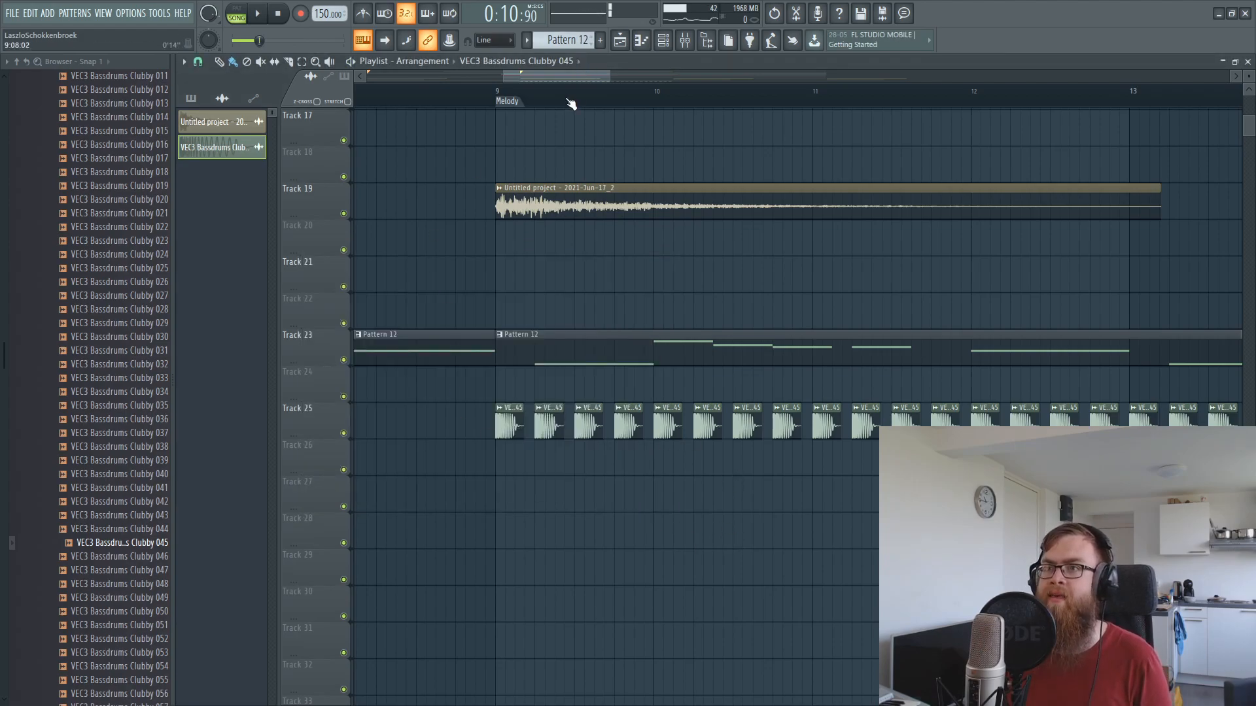
Select all kick clips on playlist track 25 and set the sample's declicking mode to Generic (bleeding).
scroll(571, 103, down, 4)
drag(976, 495, 419, 439)
scroll(570, 100, up, 4)
scroll(571, 101, up, 4)
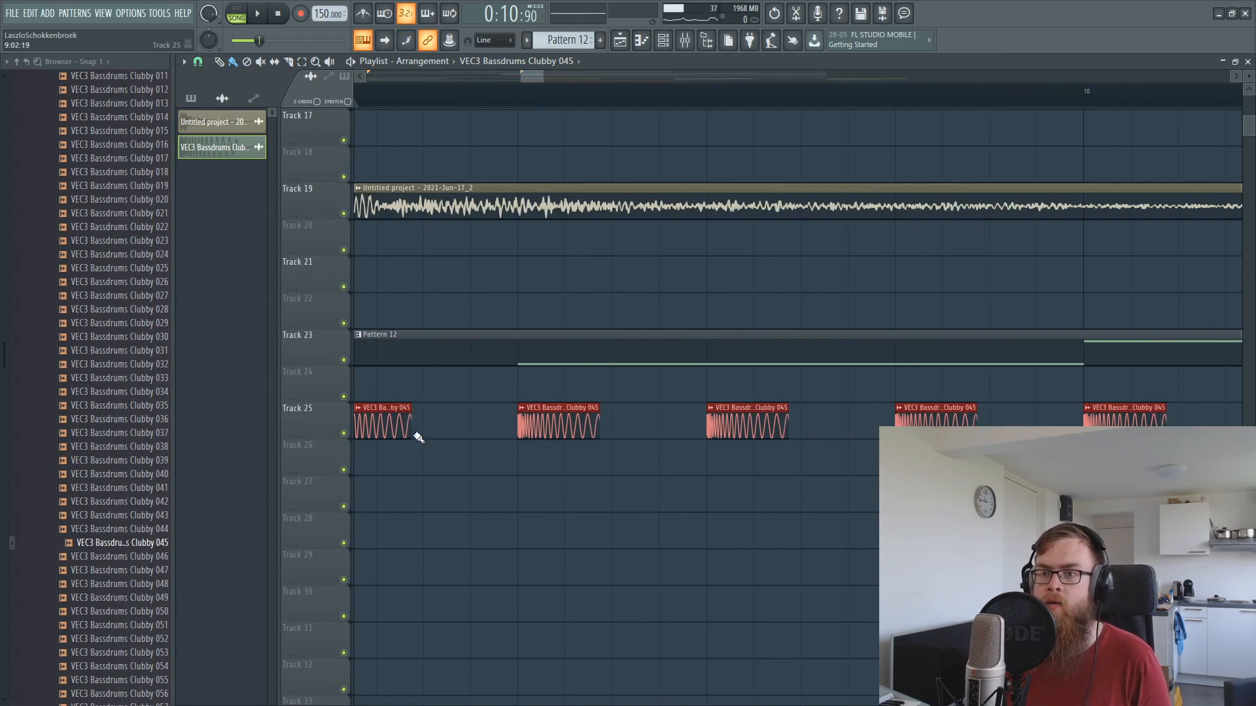
double_click(399, 423)
click(423, 375)
click(426, 421)
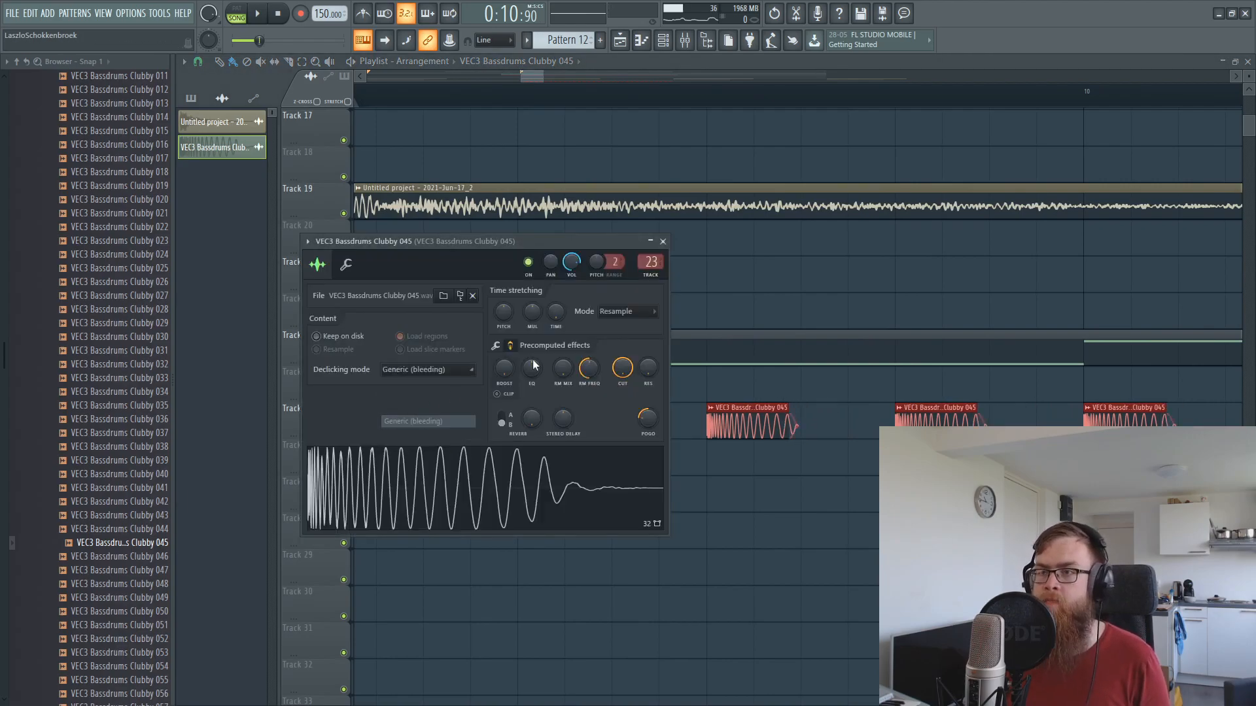
click(663, 242)
Lengthen the selected kick clips slightly at their ends and deselect them.
drag(409, 411, 414, 412)
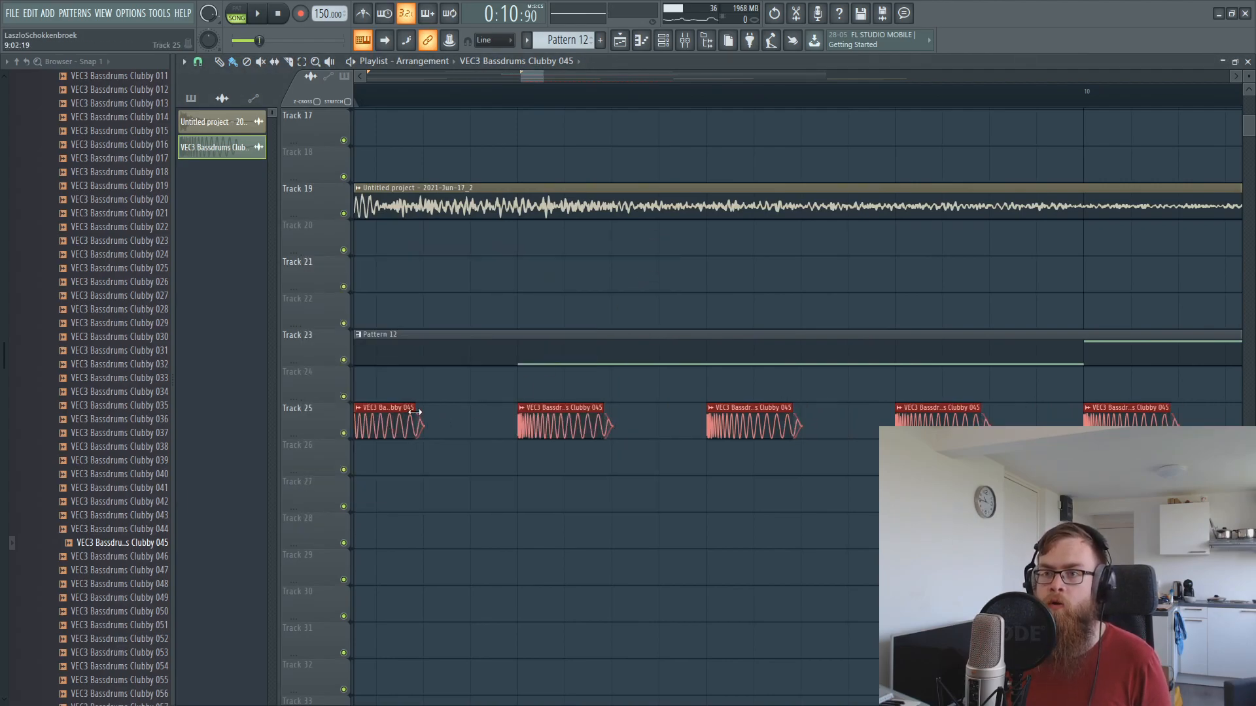
scroll(466, 115, down, 9)
scroll(470, 107, down, 5)
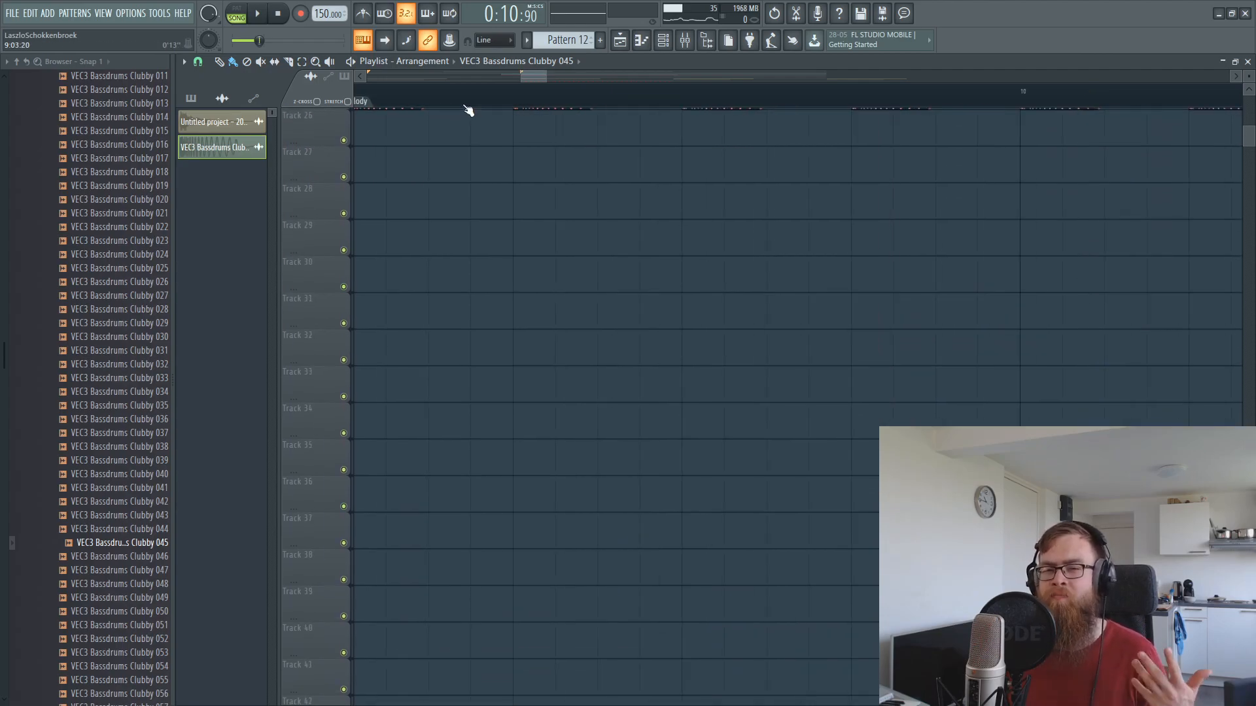
scroll(815, 448, up, 7)
scroll(815, 448, up, 1)
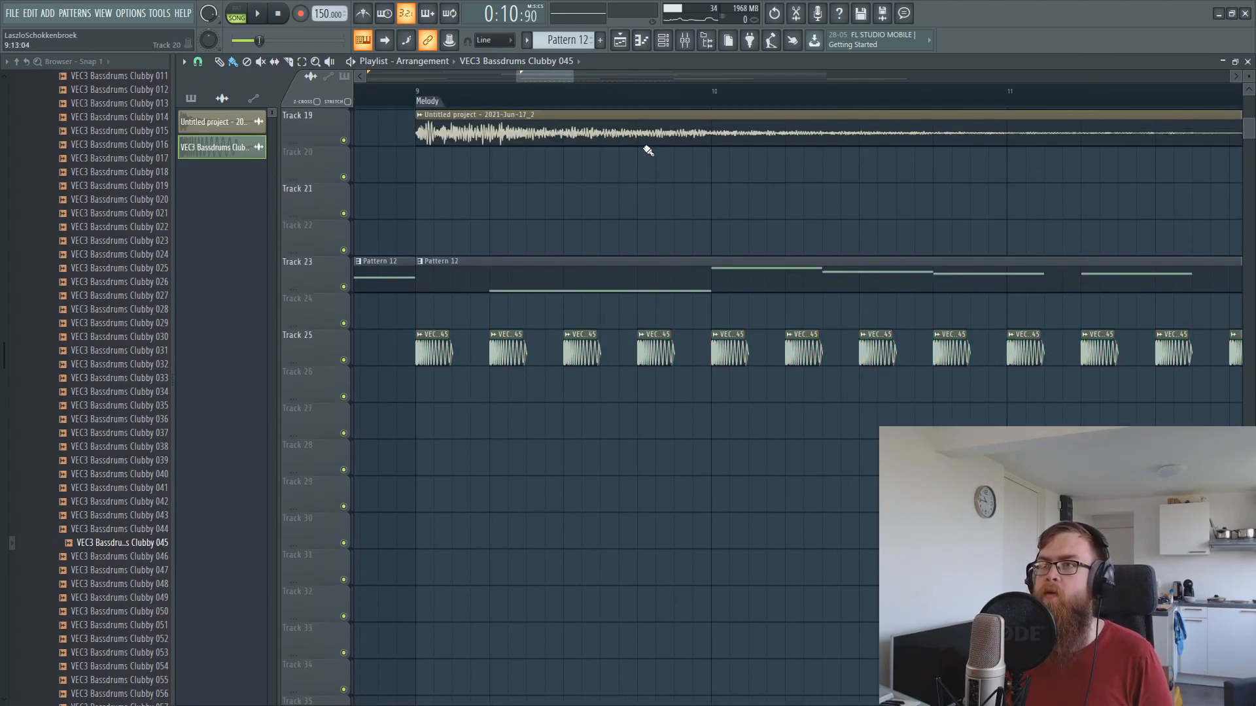
Solo the Sub and kick mixer tracks and briefly play the melody section.
click(684, 44)
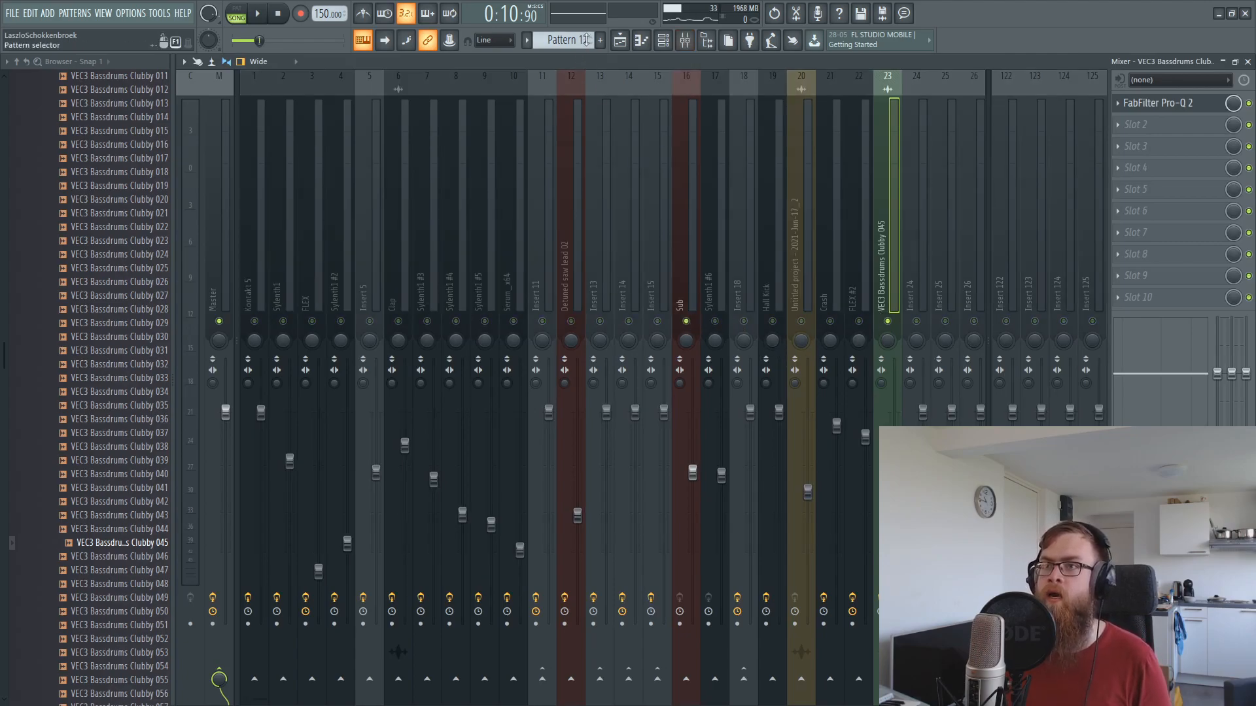
click(619, 42)
key(space)
key(space)
click(684, 41)
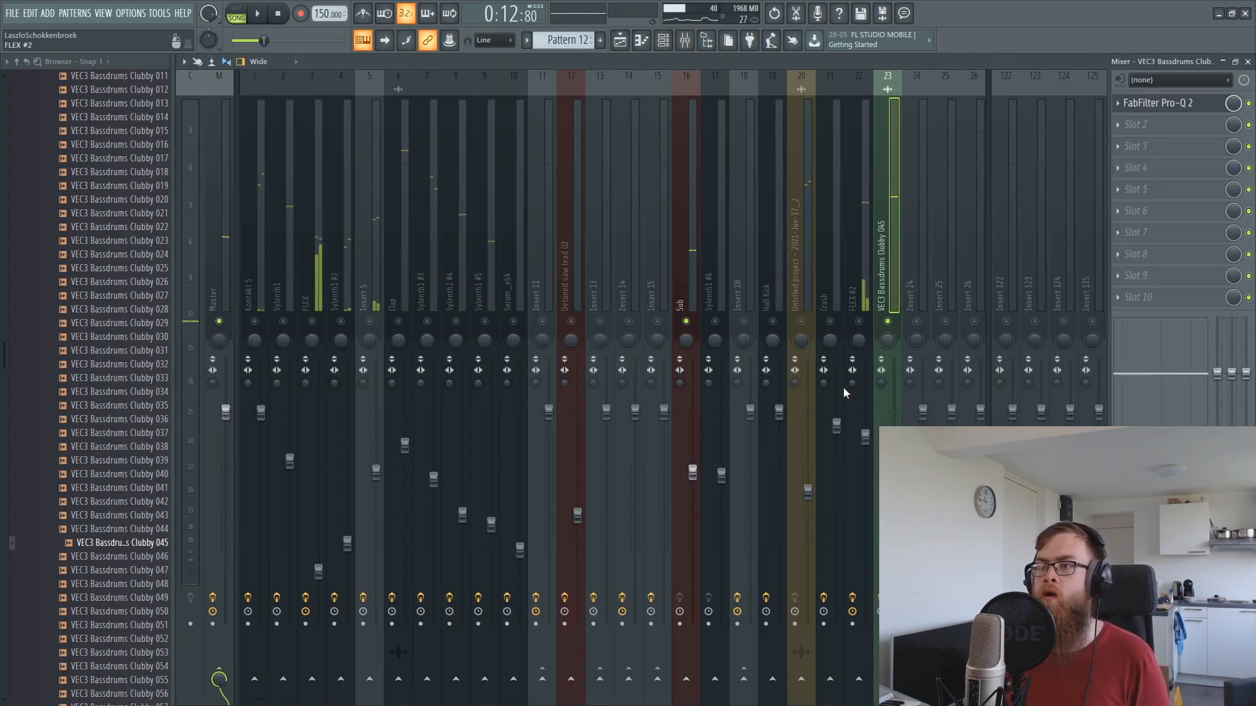
Sidechain the kick's mixer track to the Sub track and add Fruity Limiter to the Sub's first effect slot.
right_click(691, 678)
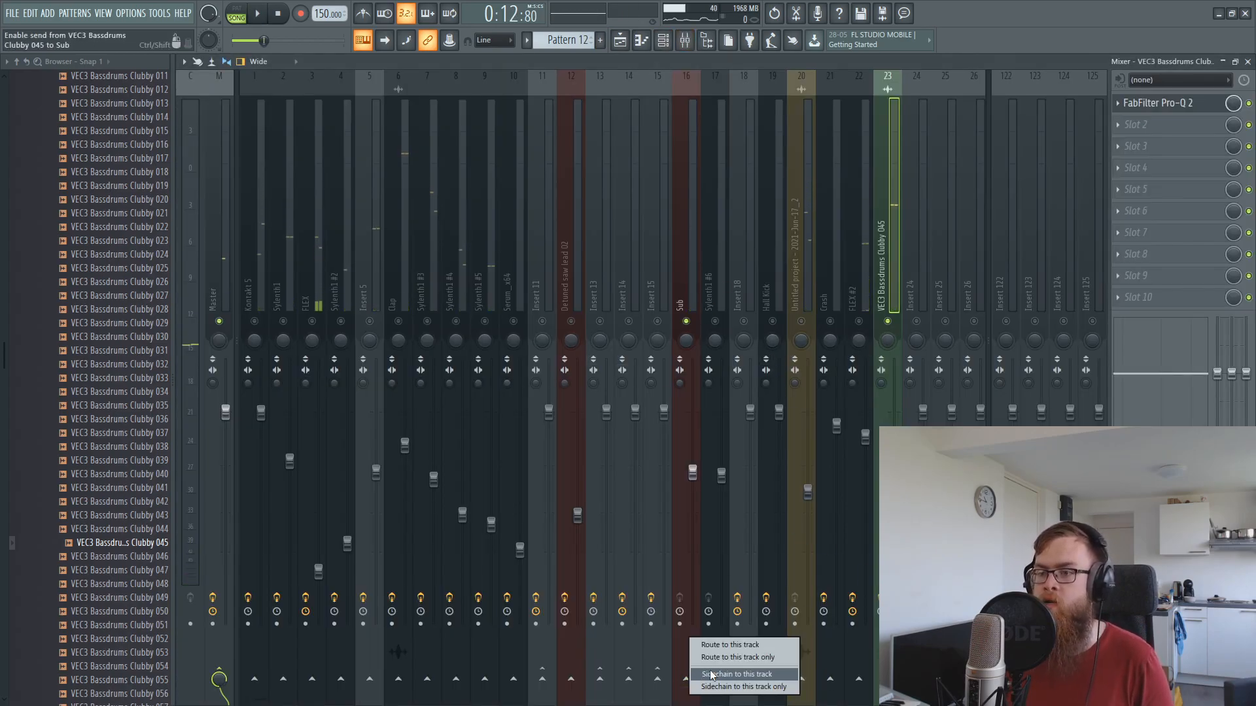
click(710, 674)
click(697, 270)
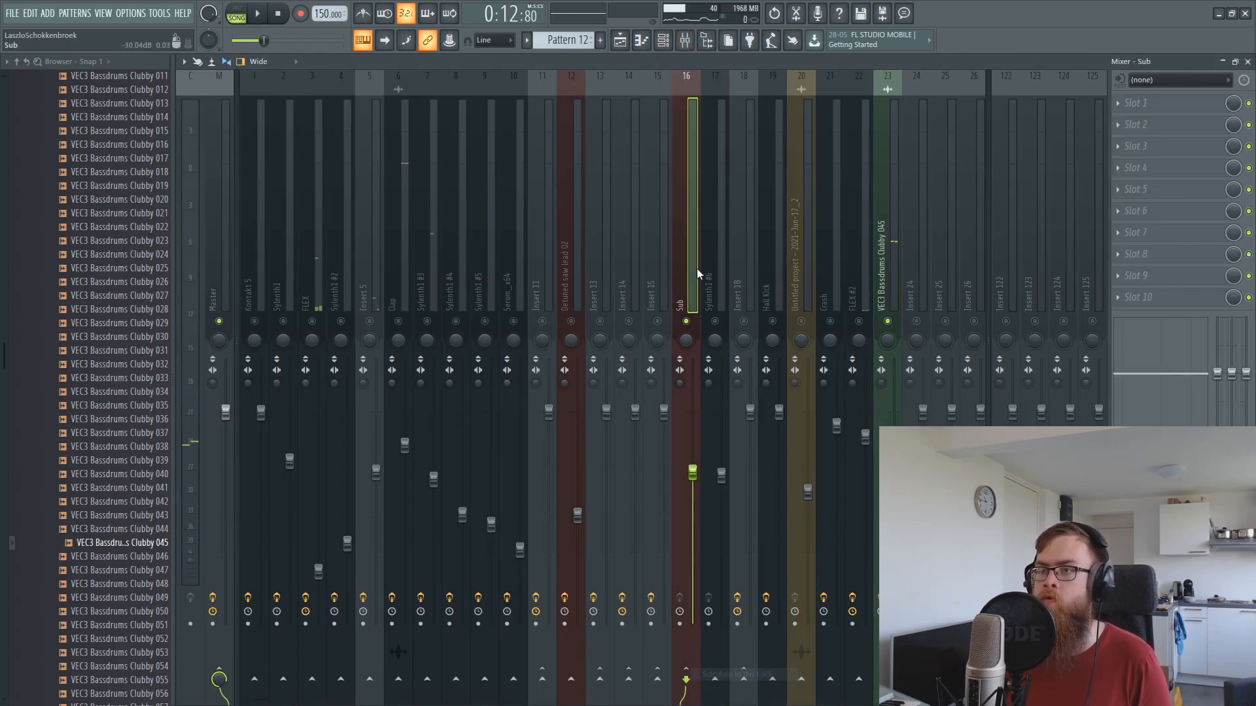
click(1144, 103)
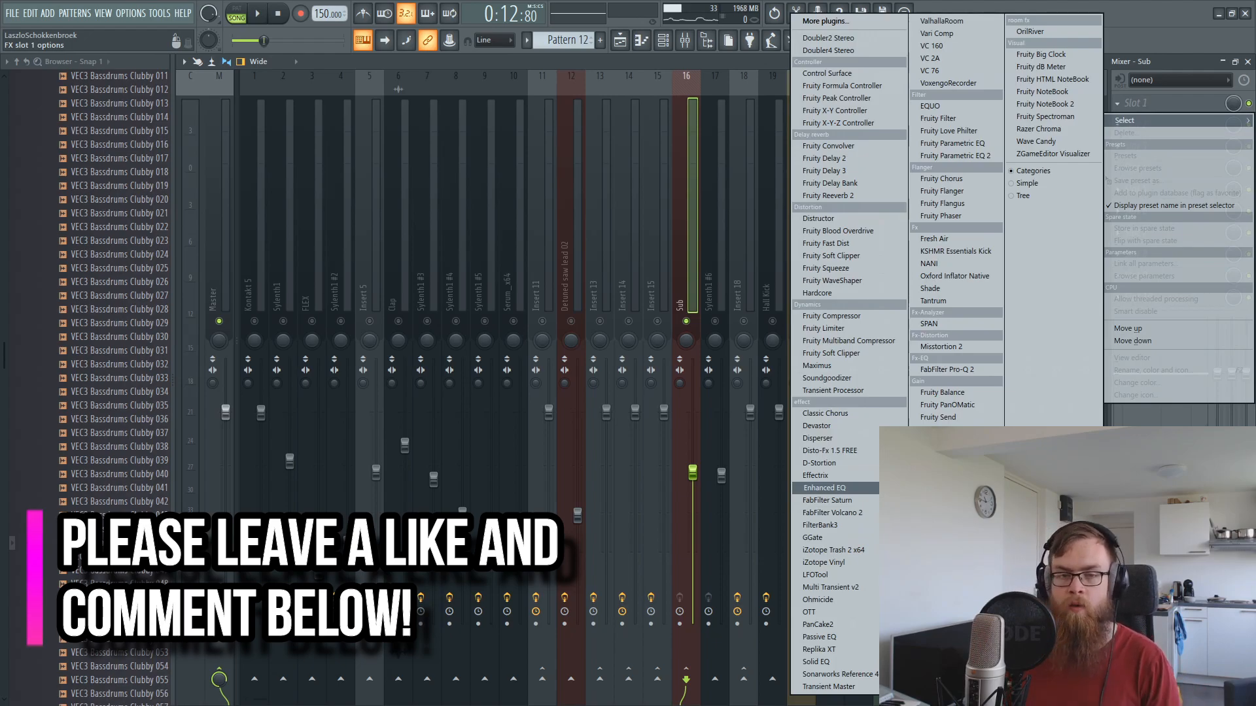
click(850, 330)
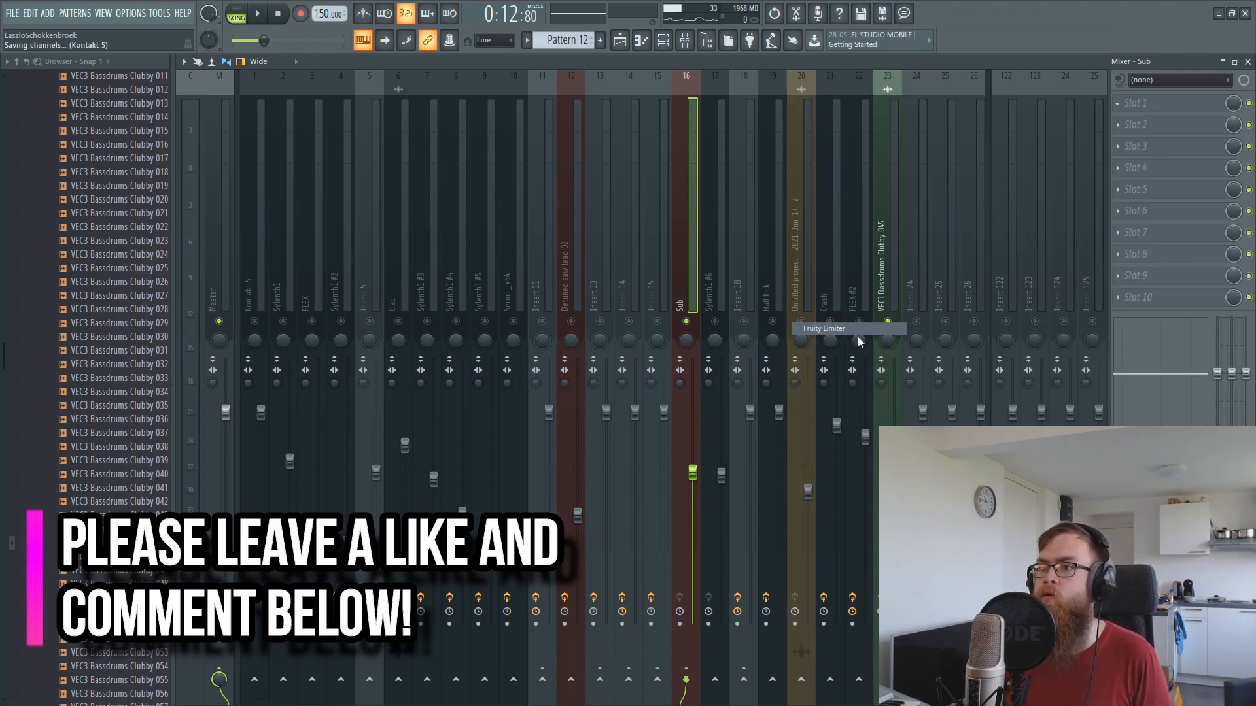
click(878, 256)
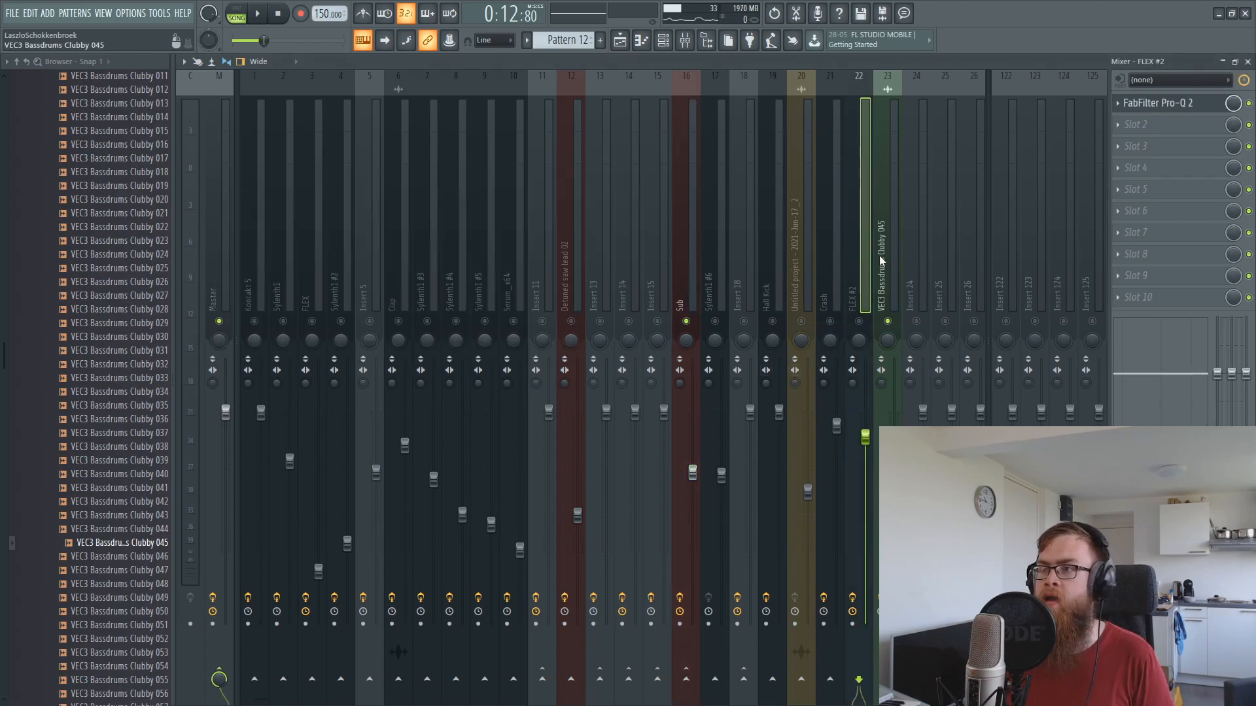
click(679, 303)
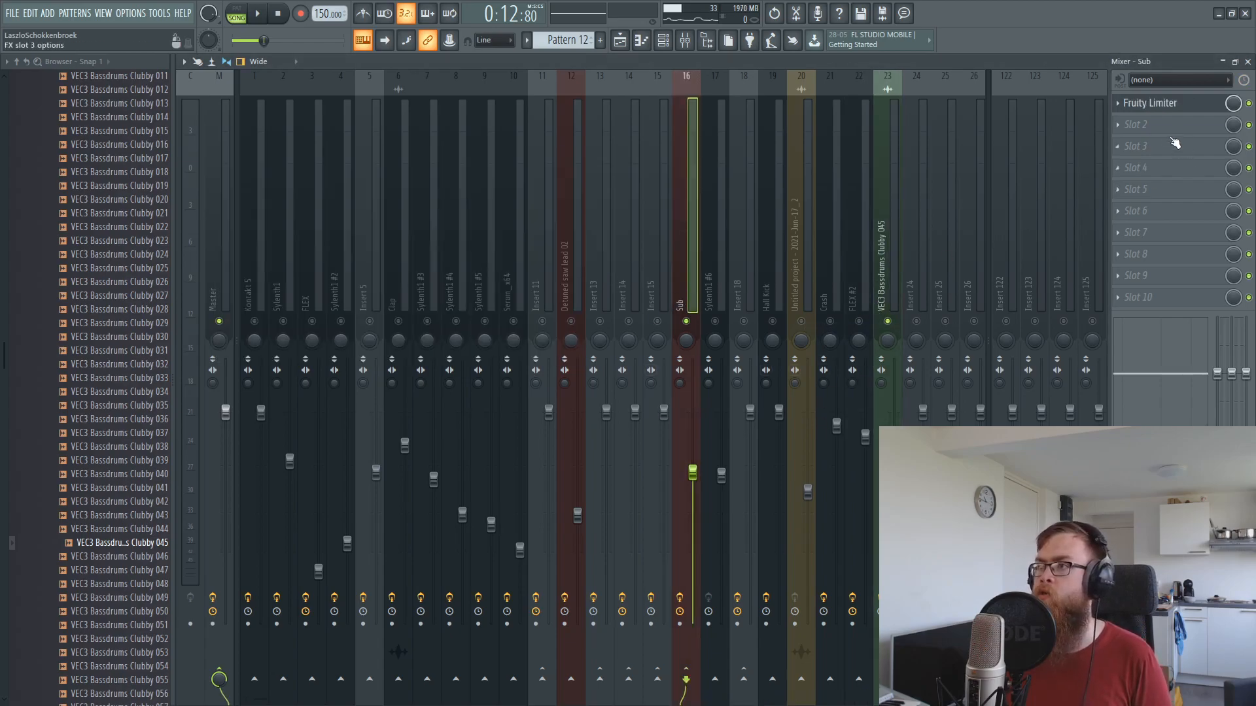
Set the Sub's Fruity Limiter sidechain input to VEC3 Bassdrums Clubby 045, lower its compressor threshold and set the knee to 49%.
click(1161, 103)
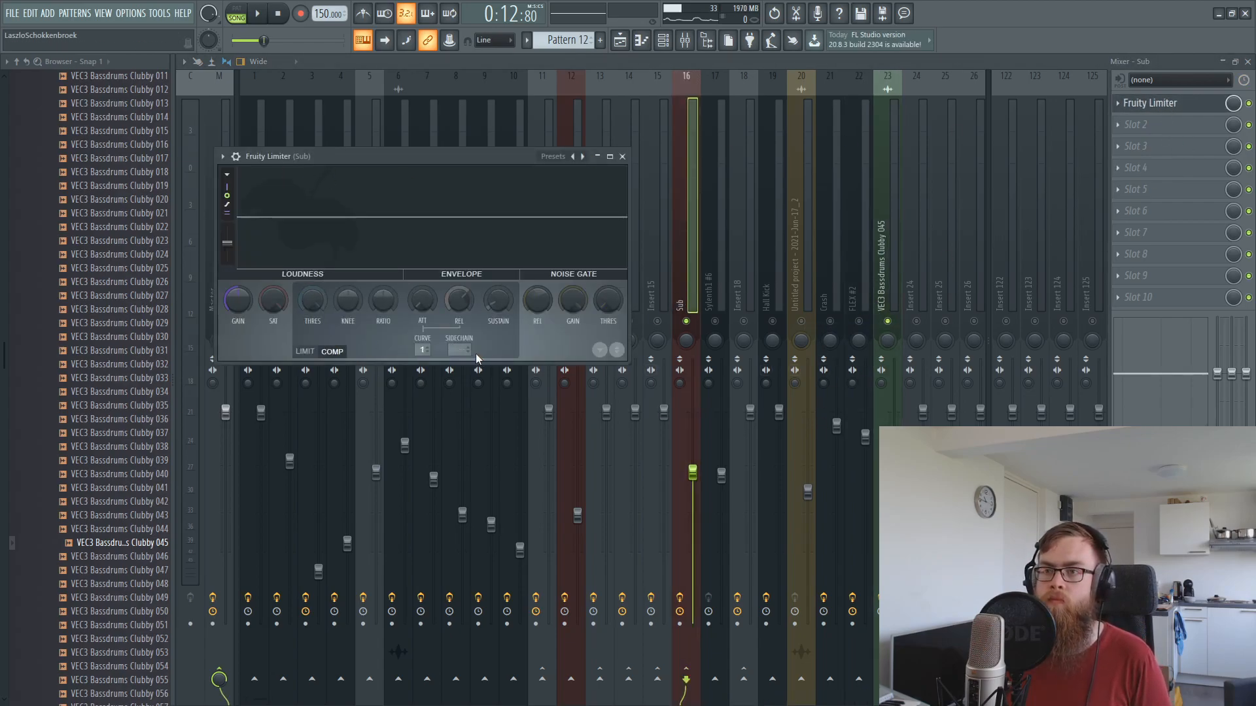
click(463, 351)
click(517, 372)
drag(312, 300, 323, 299)
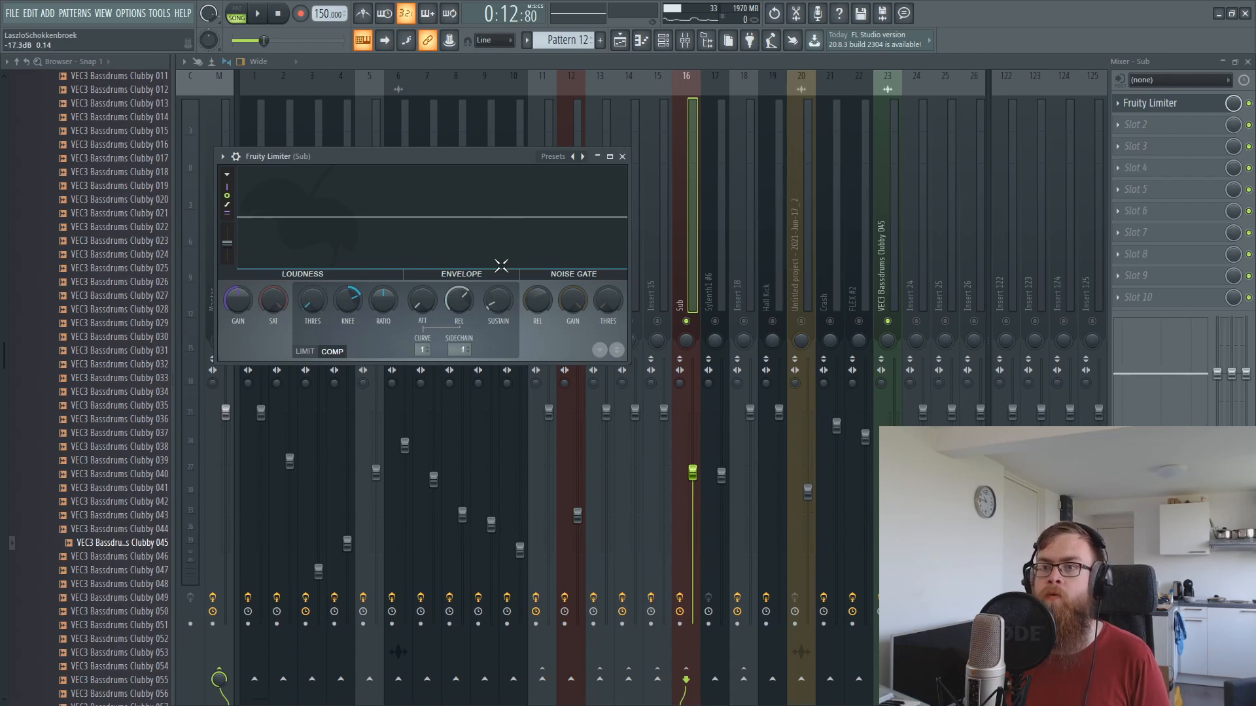
click(463, 349)
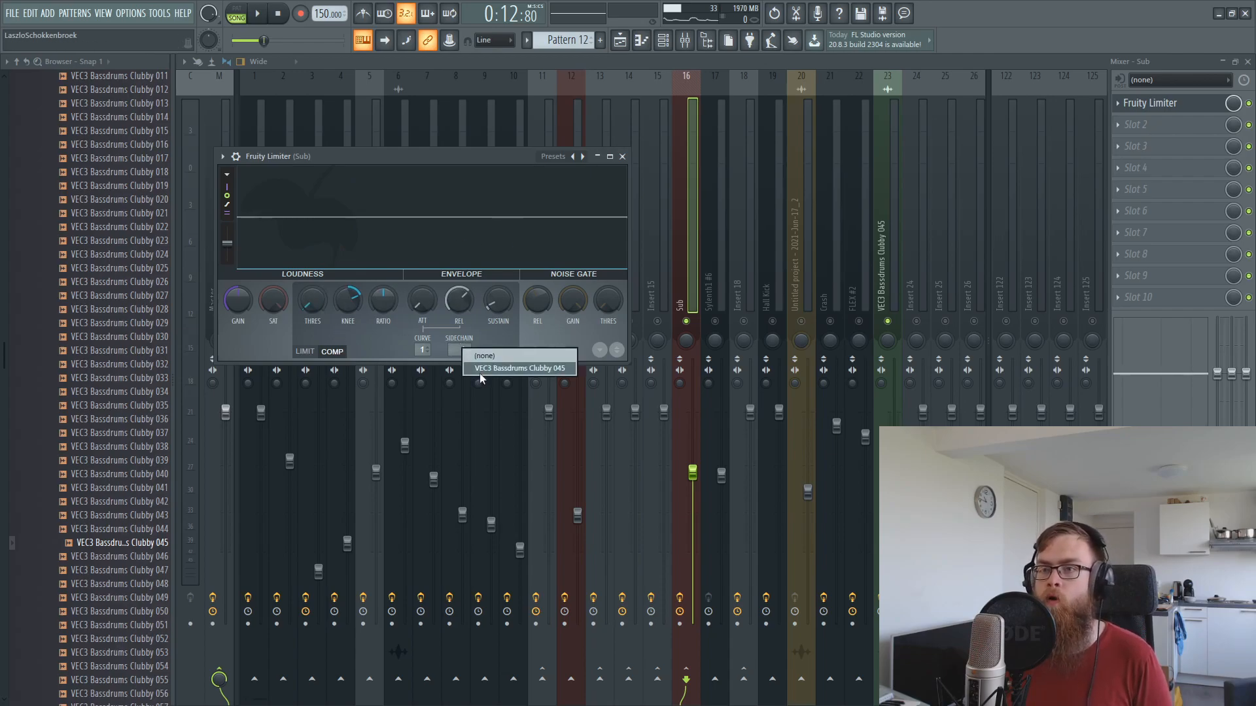
click(525, 370)
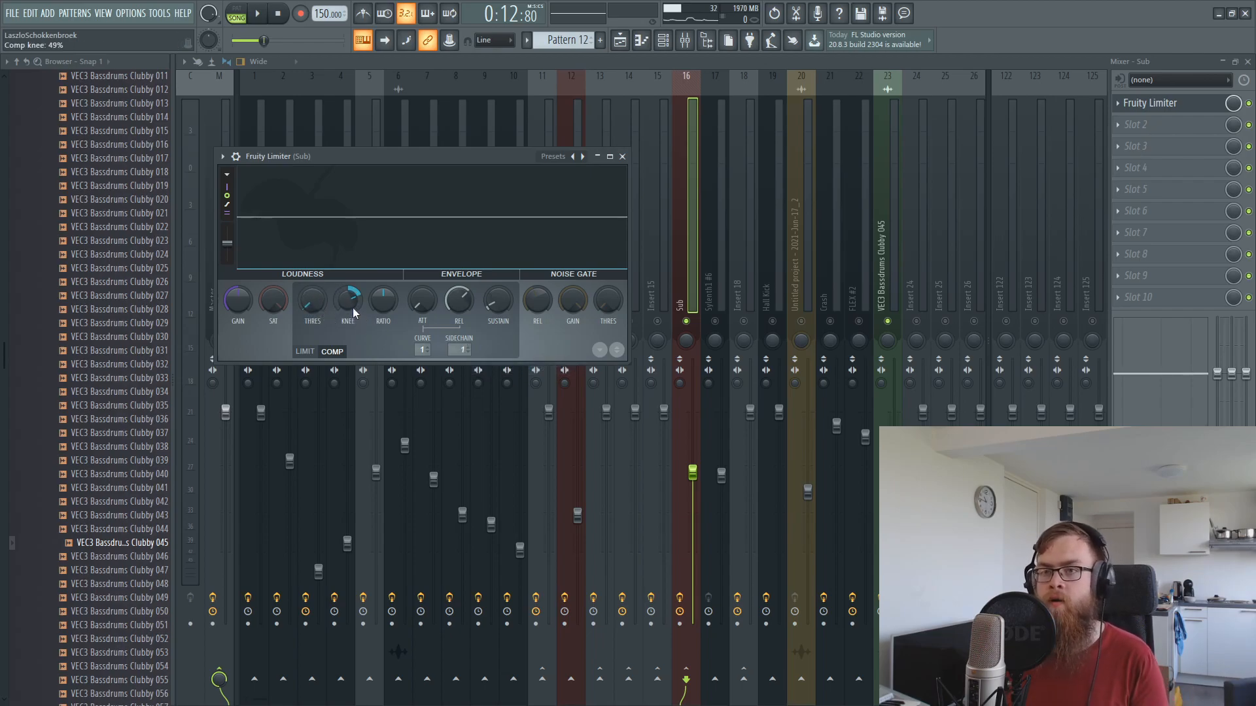
Play the section and adjust the Fruity Limiter's compressor knee to 34% and threshold to -42.0 dB.
drag(359, 160, 446, 204)
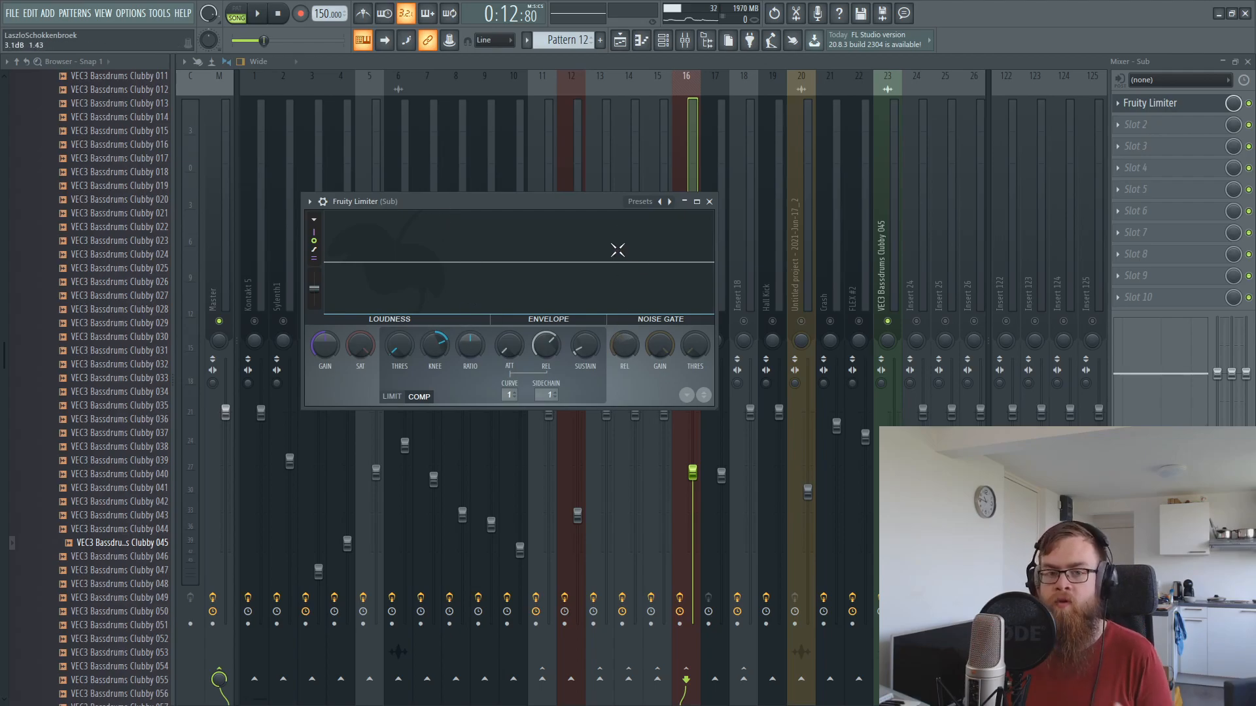
key(space)
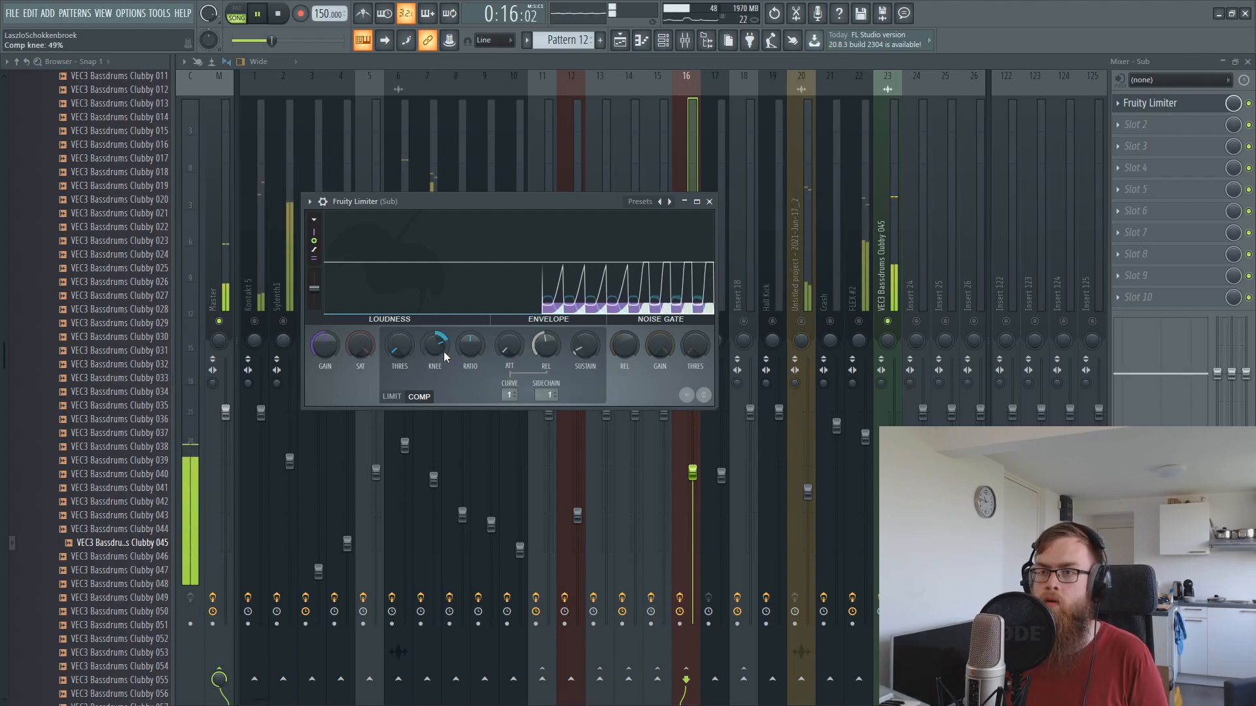
drag(435, 344, 438, 352)
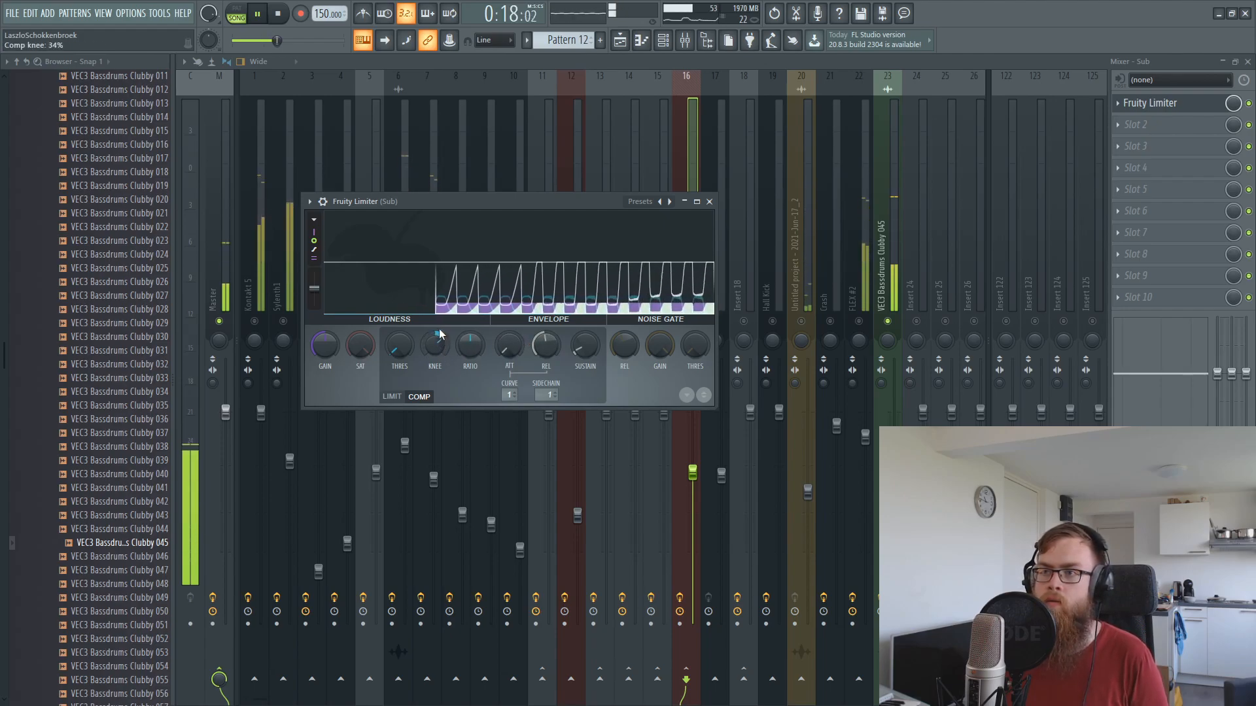
key(space)
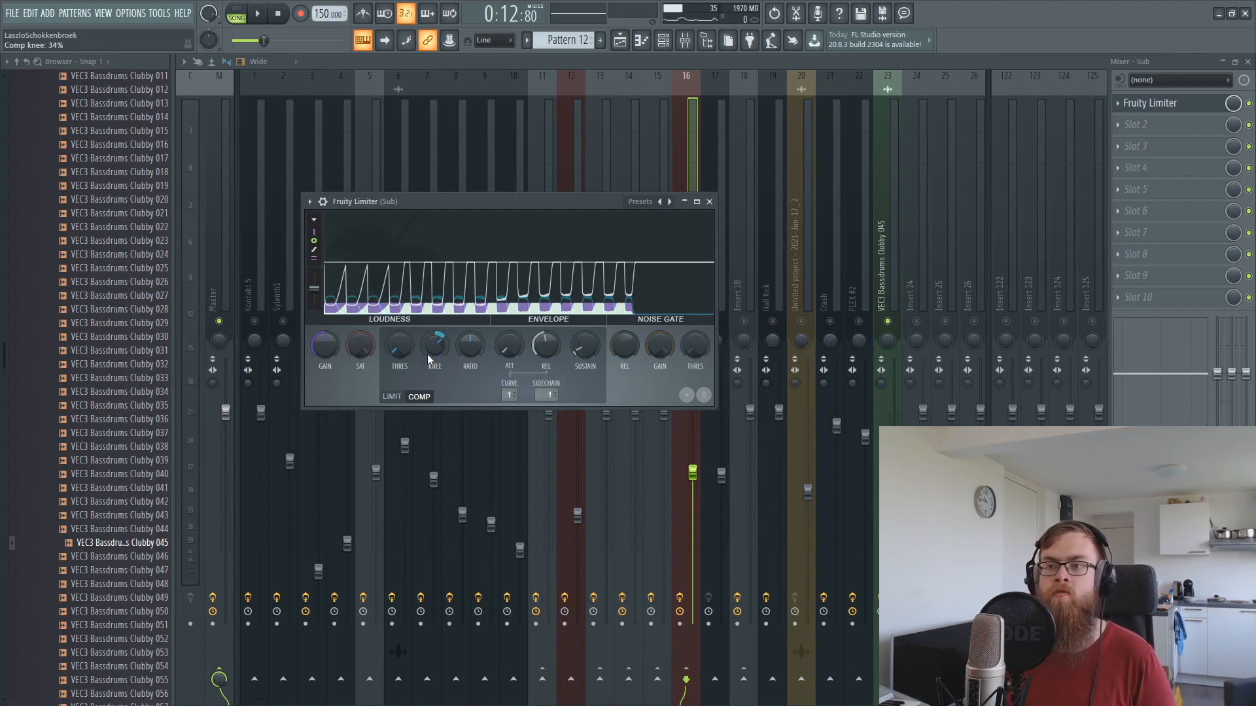
scroll(430, 349, down, 3)
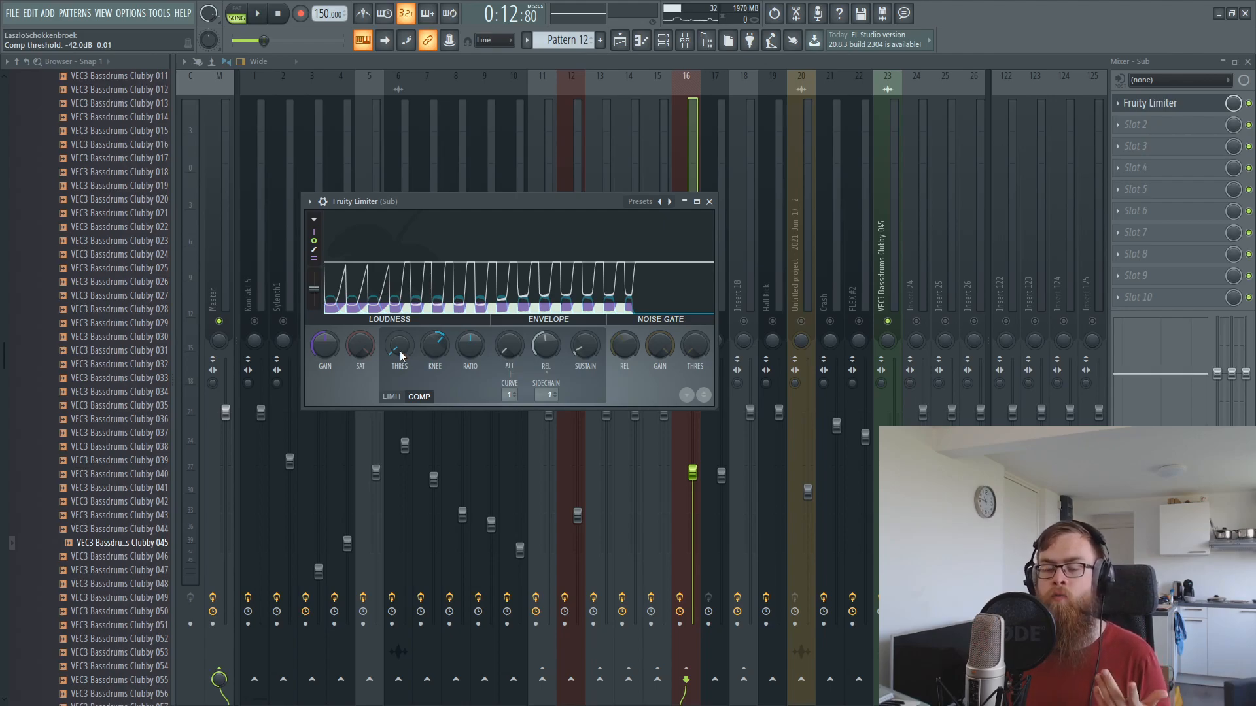
Play the section with the ducked bass and raise the Sub mixer track's volume.
key(space)
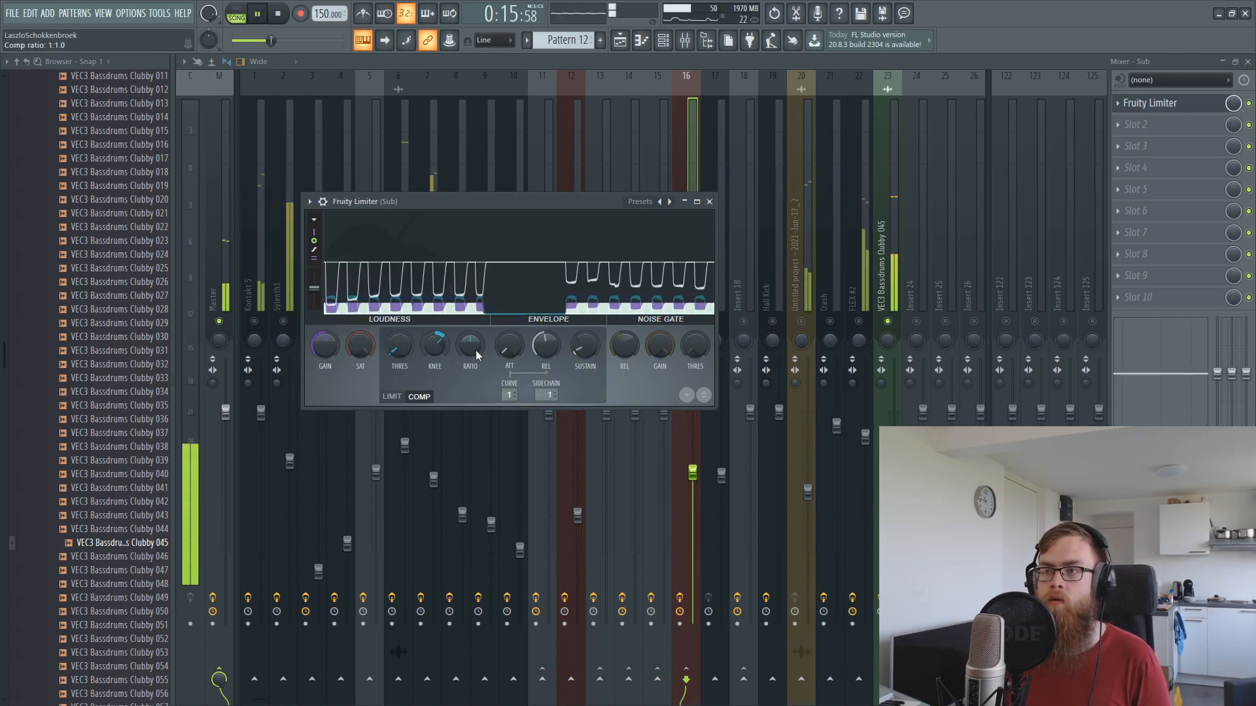
click(886, 220)
drag(692, 472, 692, 448)
Add FabFilter Pro-Q 2 to the Master track's second effect slot, view the spectrum, and close the plugin.
click(215, 175)
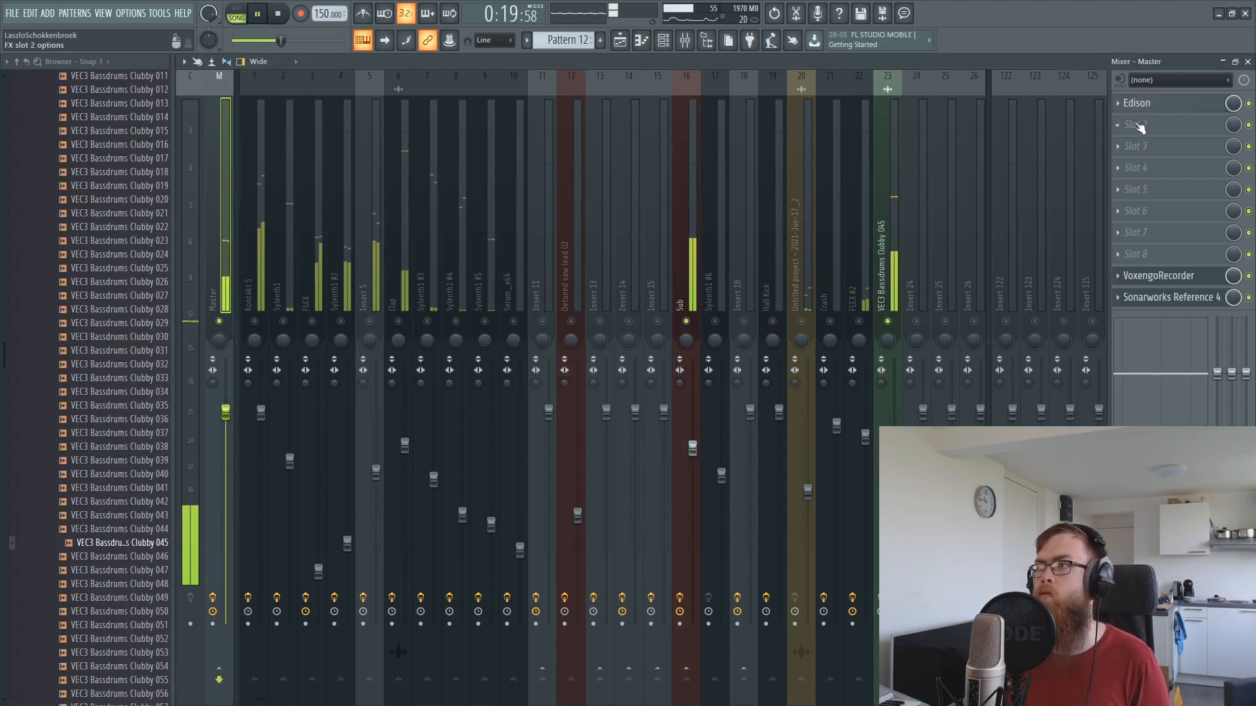
click(1136, 124)
click(933, 370)
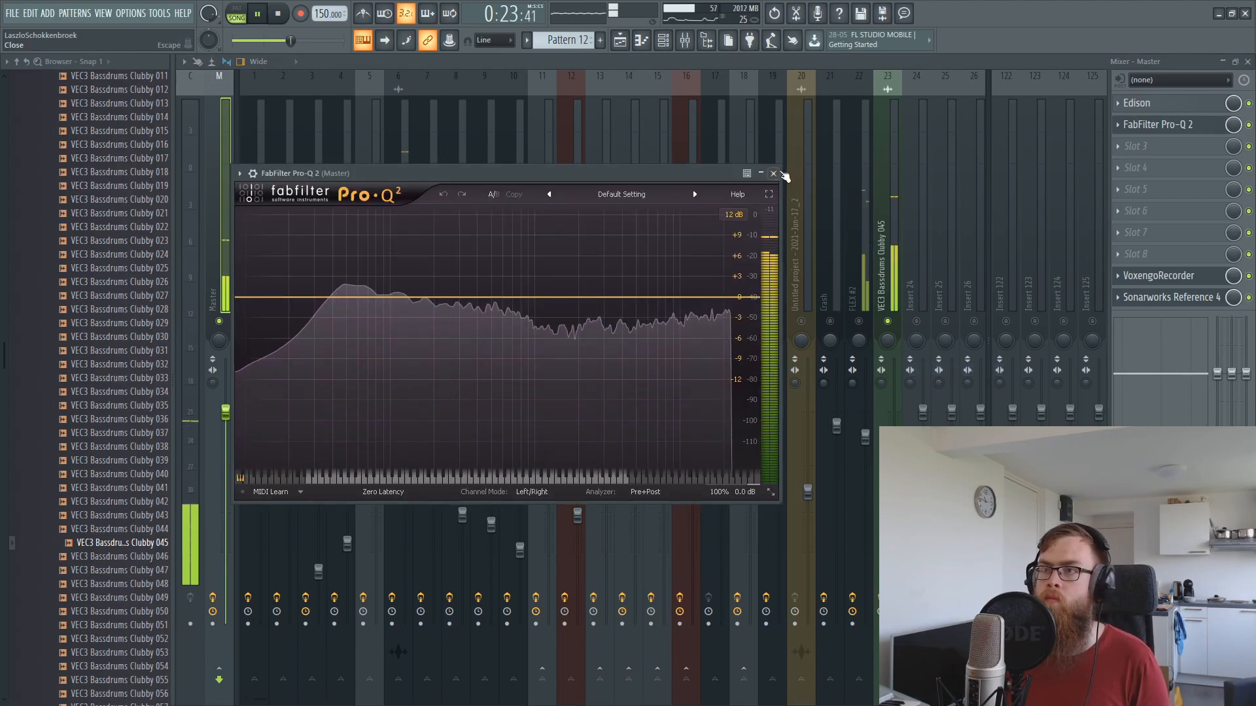
click(773, 173)
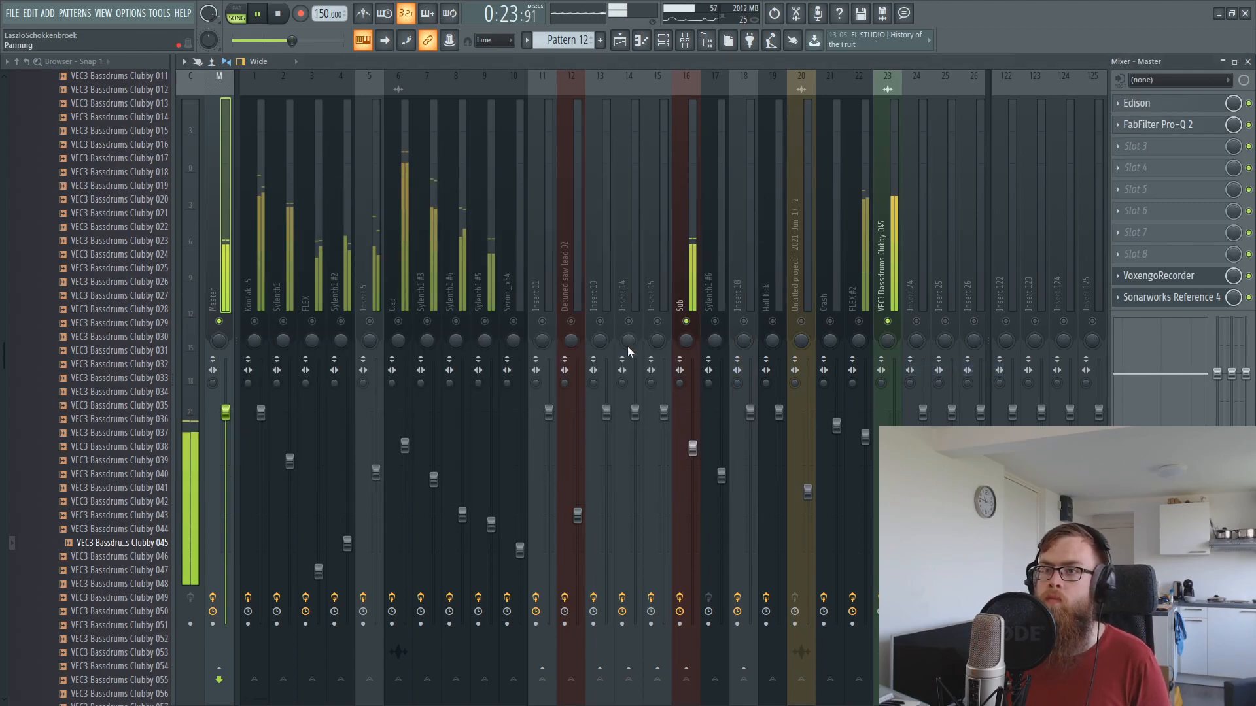
Play the arrangement from the start with all mixer tracks enabled and lower the Sub track's volume slightly.
click(620, 40)
key(space)
scroll(418, 108, down, 8)
drag(431, 92, 33, 152)
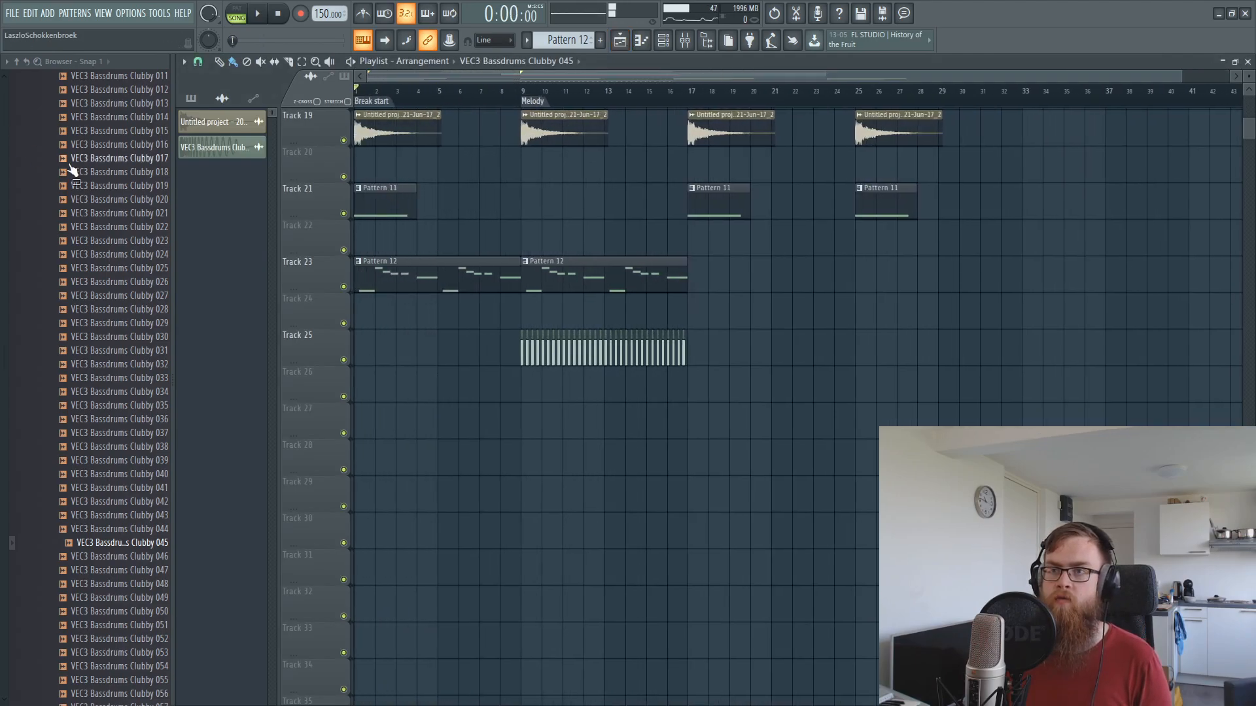
click(690, 43)
key(space)
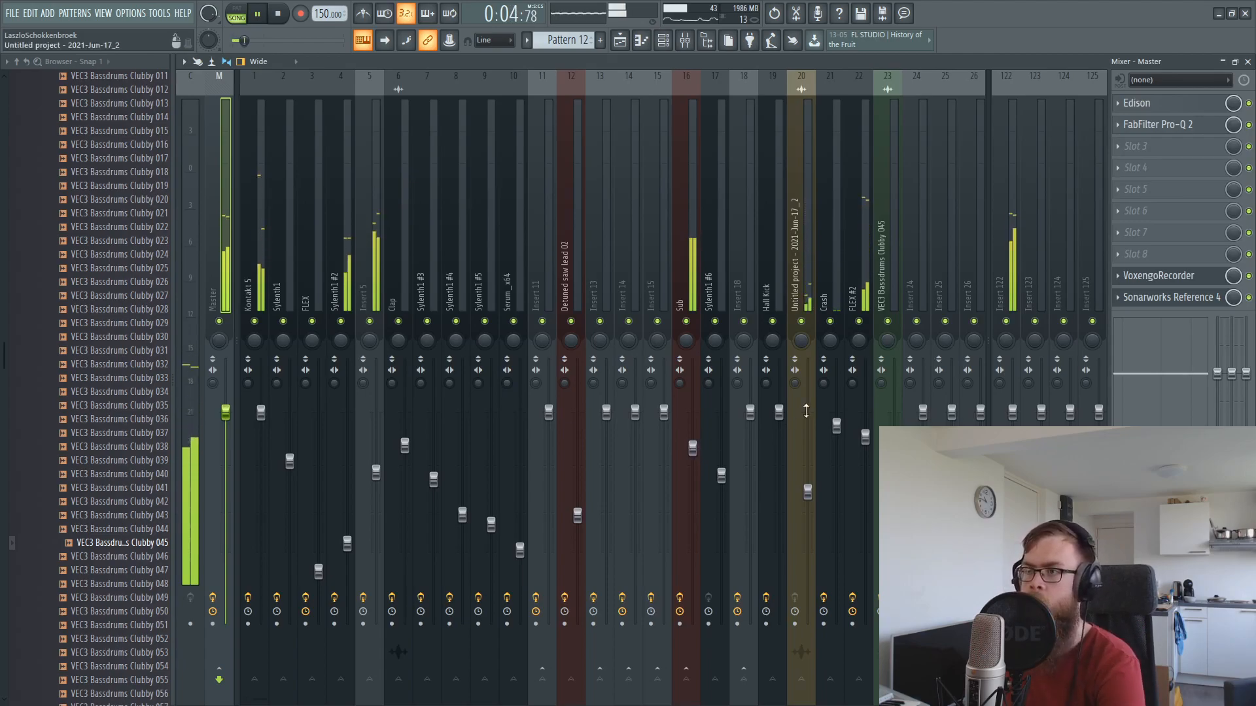
click(864, 436)
click(692, 449)
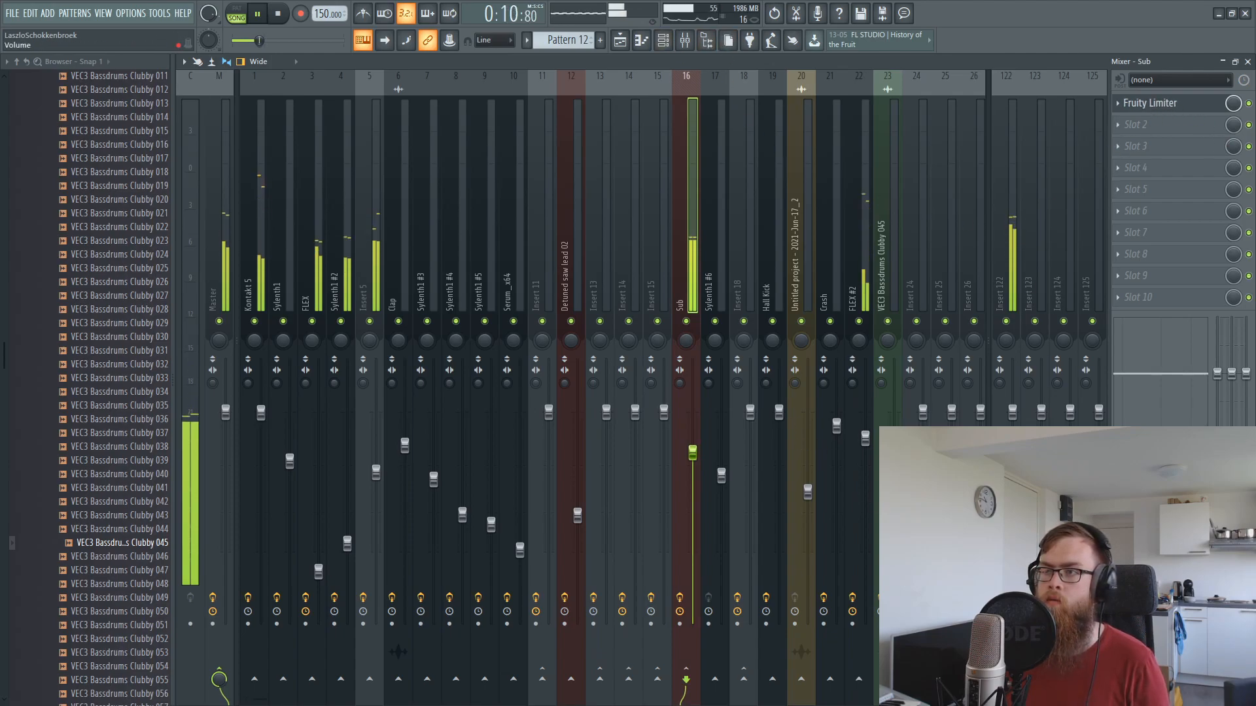
Set the VEC3 Bassdrums Clubby 045 mixer track's volume to 52% (-12.0 dB) and slightly raise the Untitled project track's volume.
click(894, 514)
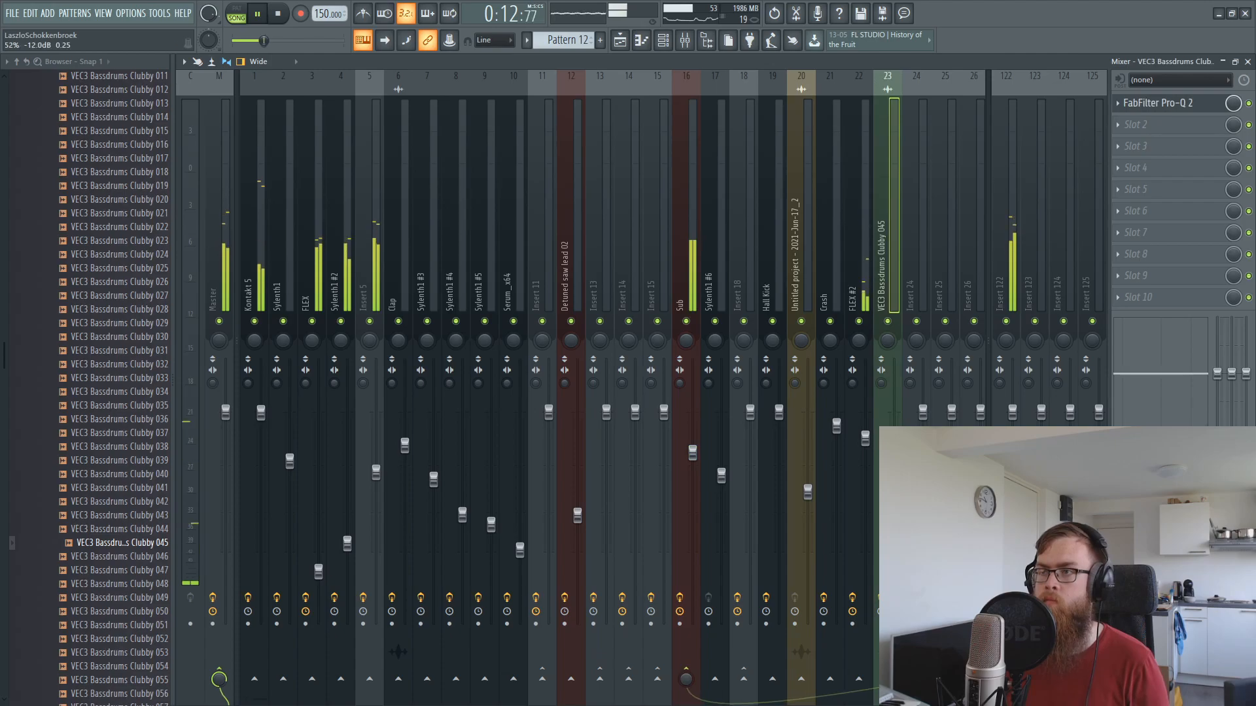
click(808, 492)
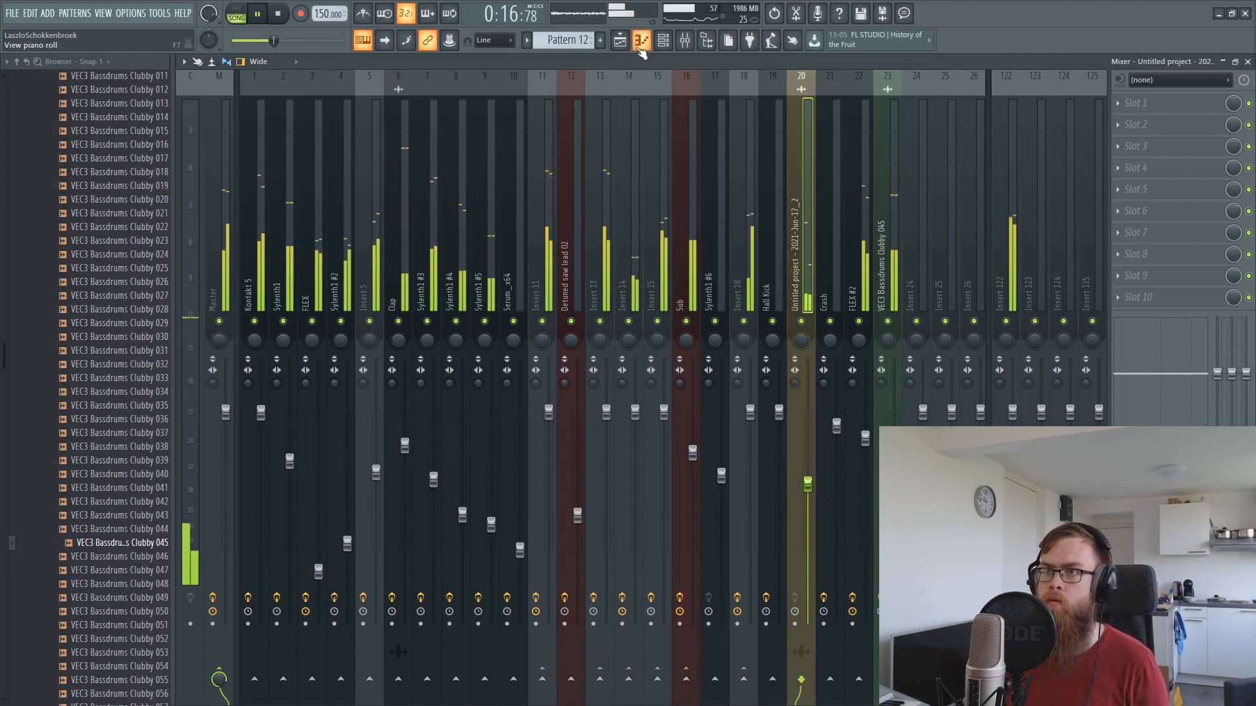
Delete the Pattern 11 clip at bar 9 on playlist Track 21 and collapse the VENGEANCE folder in the browser.
click(619, 40)
click(718, 195)
click(552, 201)
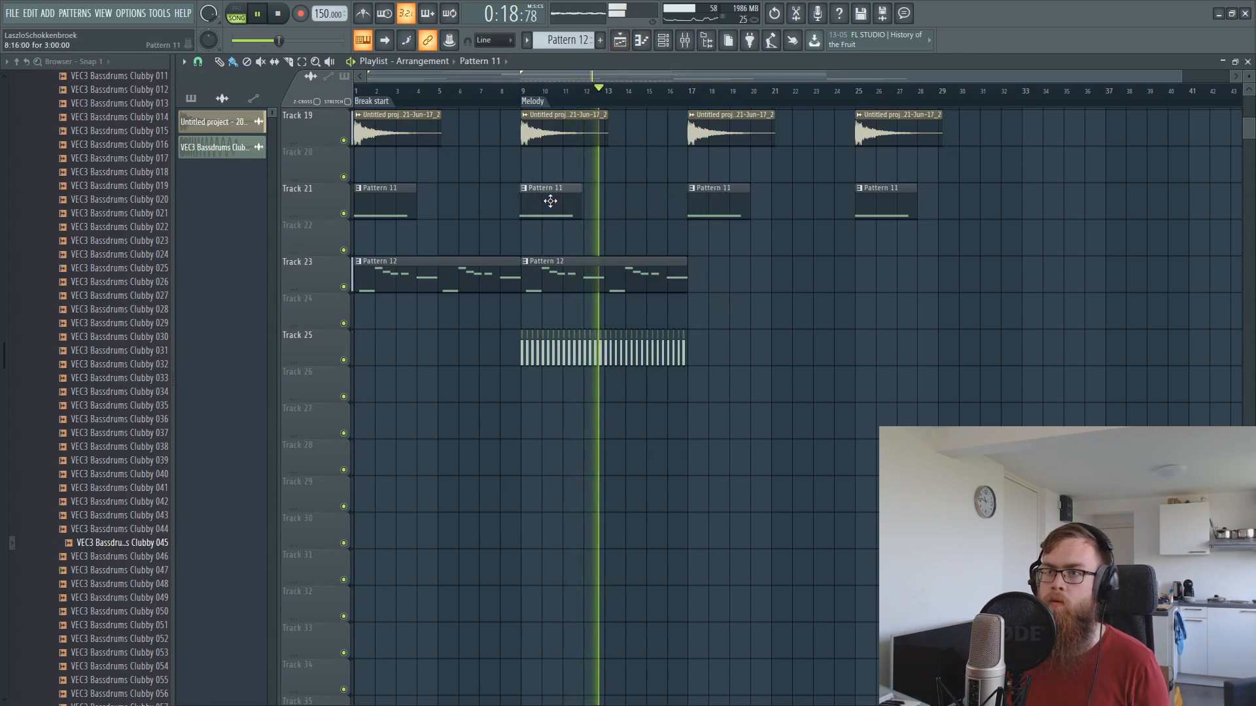
right_click(552, 200)
scroll(639, 257, up, 1)
scroll(628, 268, up, 5)
scroll(85, 440, up, 14)
click(87, 411)
scroll(634, 180, down, 4)
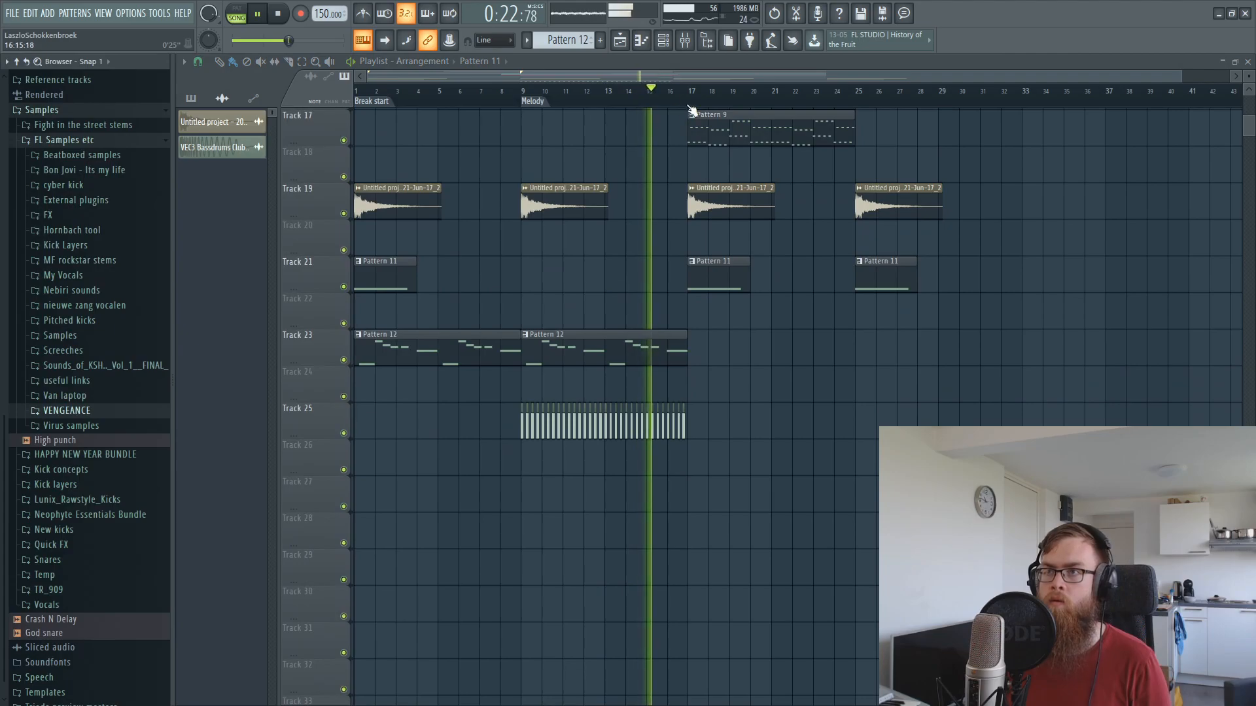
Duplicate the Track 25 kick clips into the section from bar 17 to bar 25 and collapse the Samples folder.
scroll(629, 168, up, 2)
scroll(699, 317, up, 3)
scroll(720, 320, up, 4)
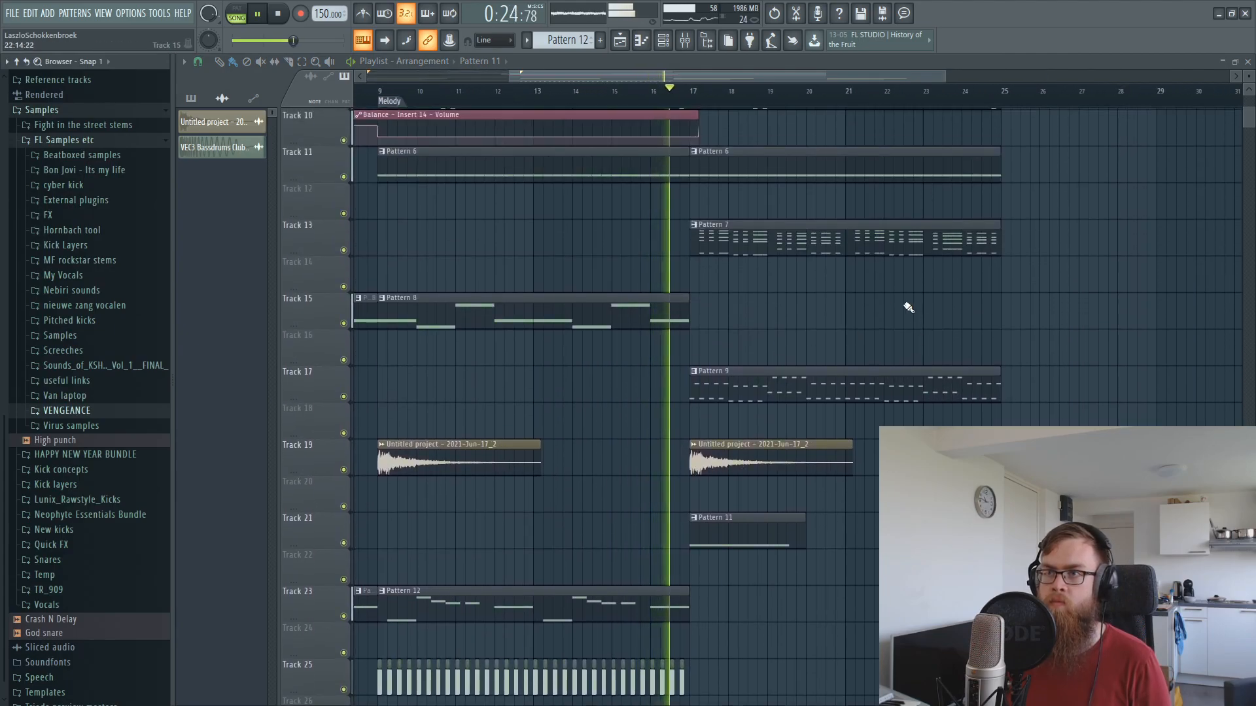
scroll(752, 209, down, 4)
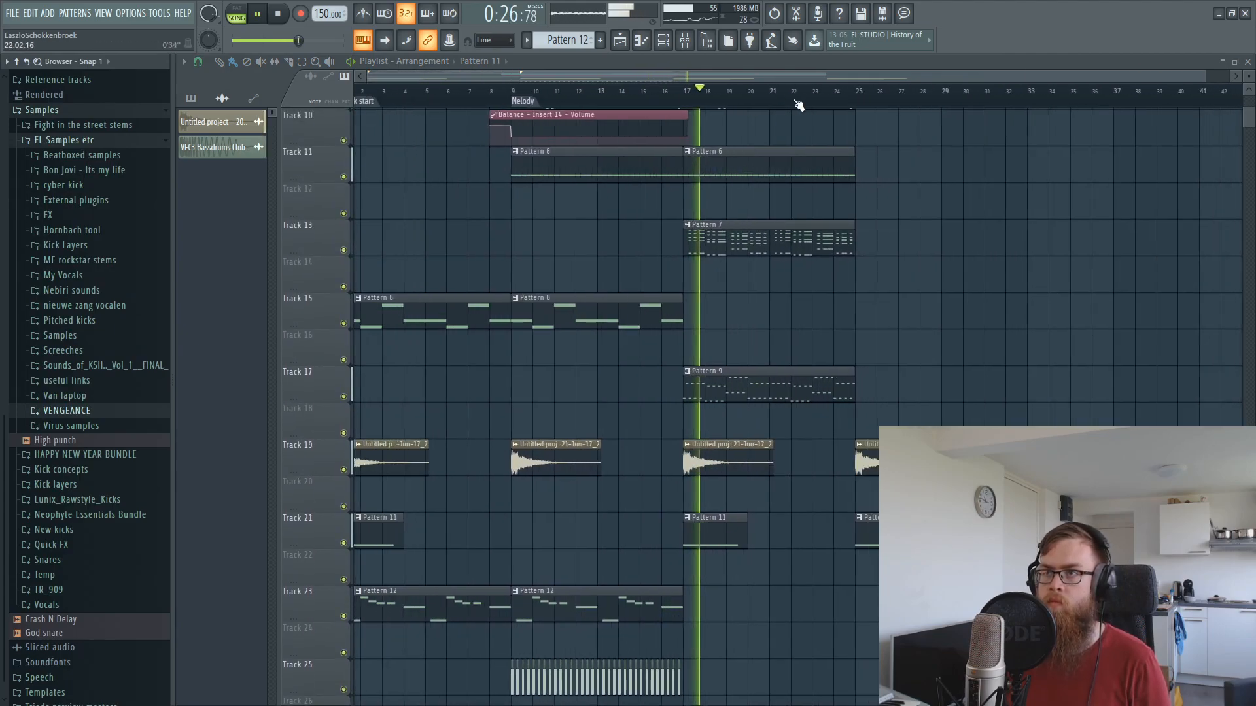
scroll(706, 432, down, 5)
drag(739, 508, 679, 491)
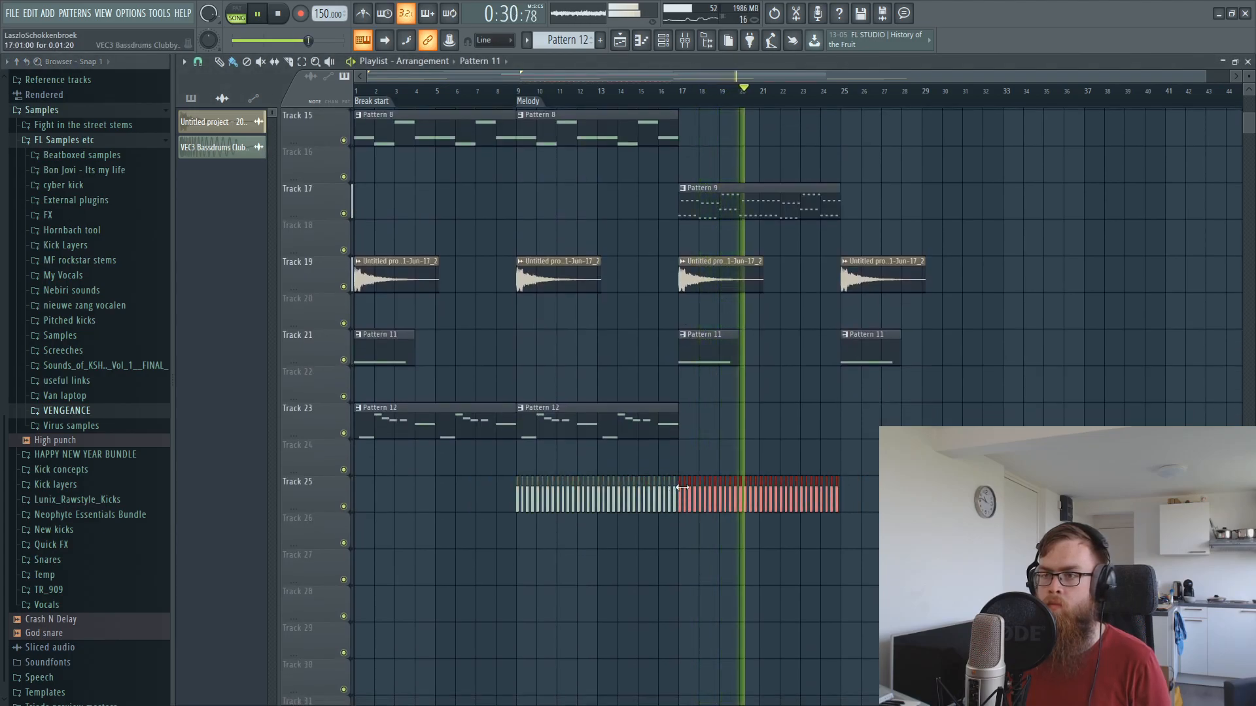
scroll(686, 100, up, 1)
scroll(686, 100, up, 5)
scroll(687, 100, down, 4)
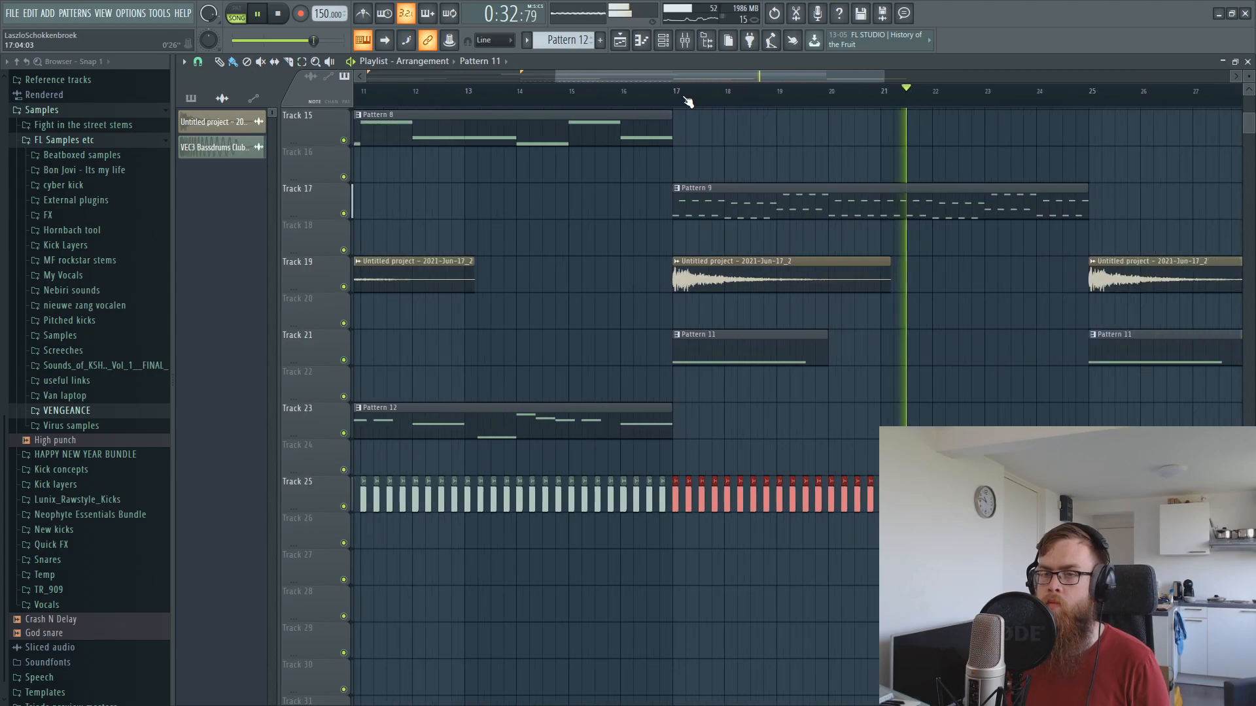
click(88, 111)
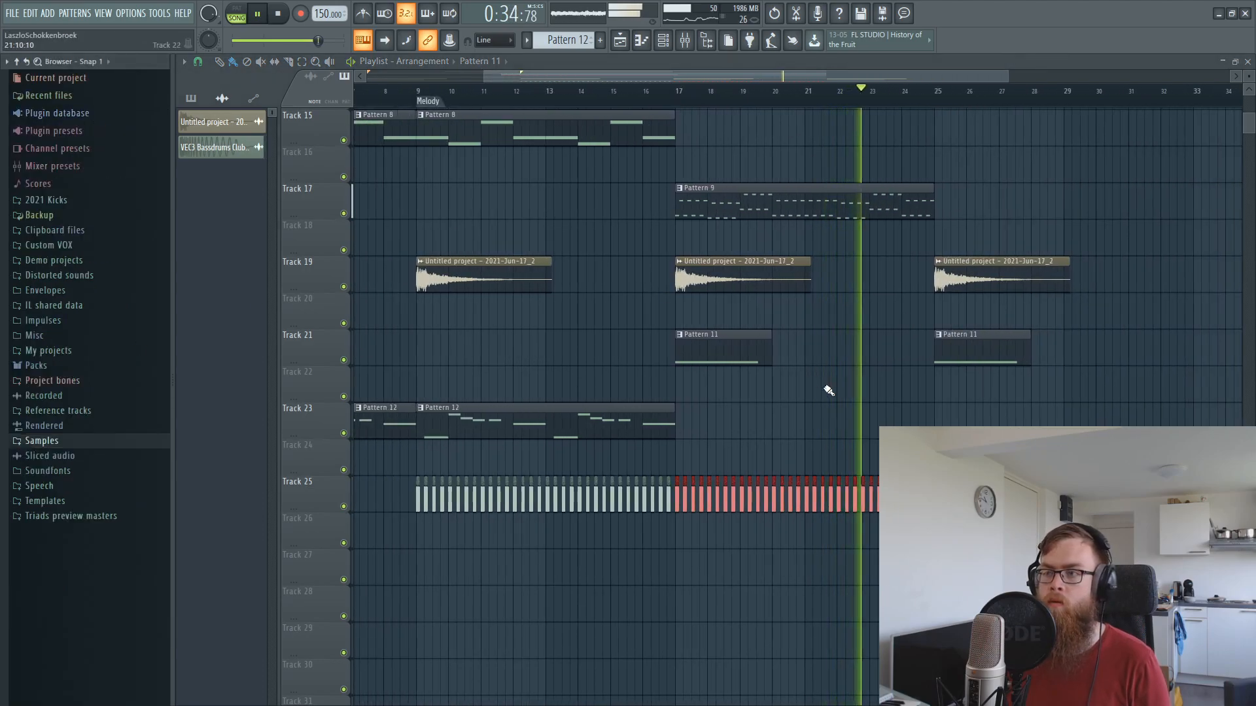
scroll(825, 385, down, 3)
Stop playback and sidechain the VEC3 Bassdrums Clubby 045 mixer track to the Sylenth1 #6 track.
click(684, 40)
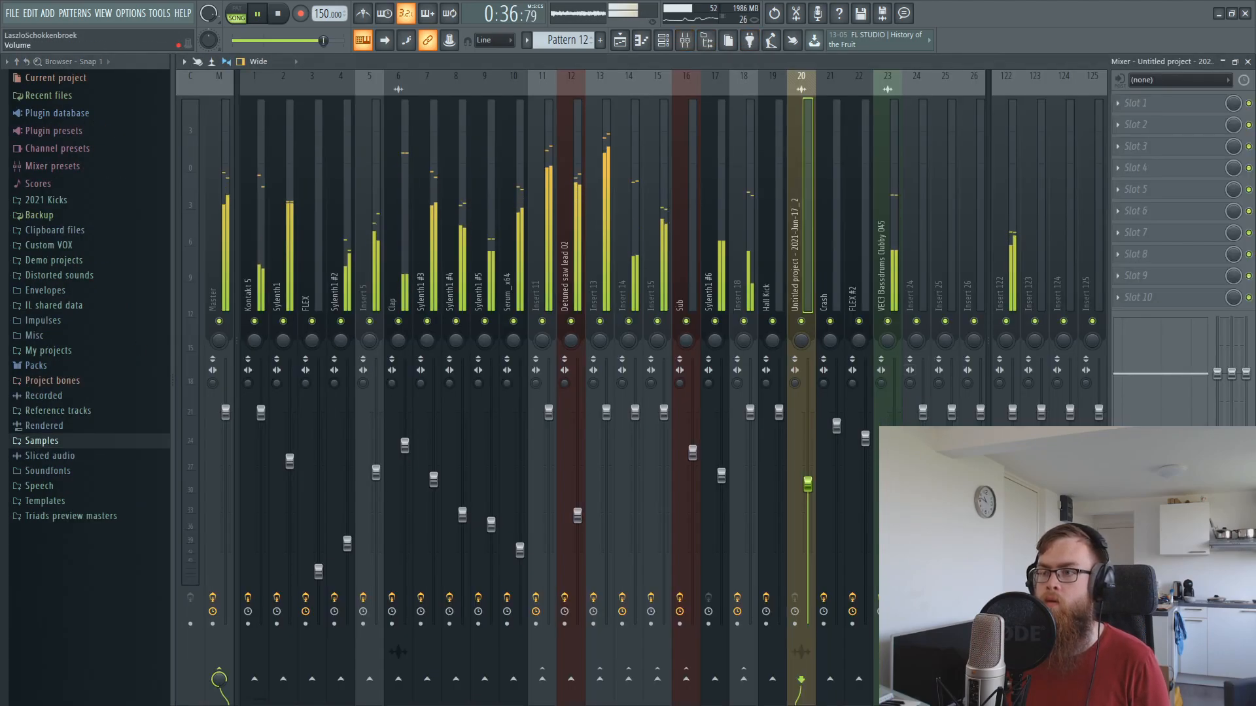
key(space)
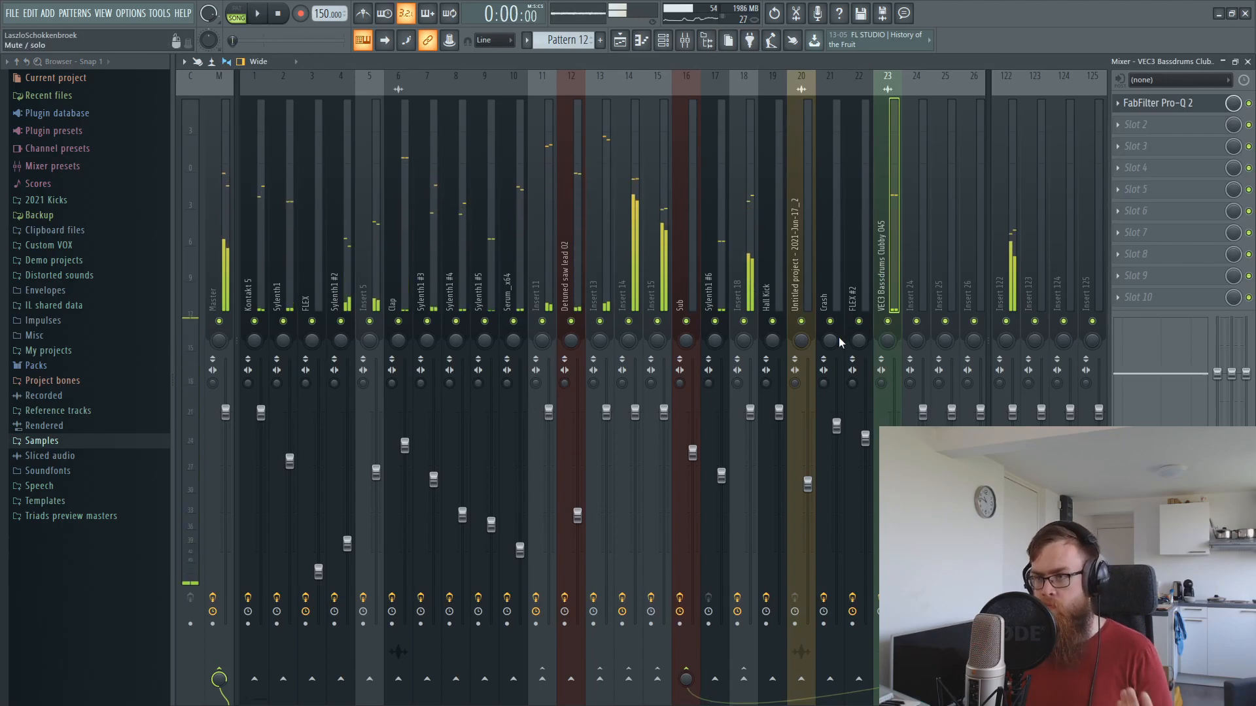
right_click(714, 683)
click(734, 673)
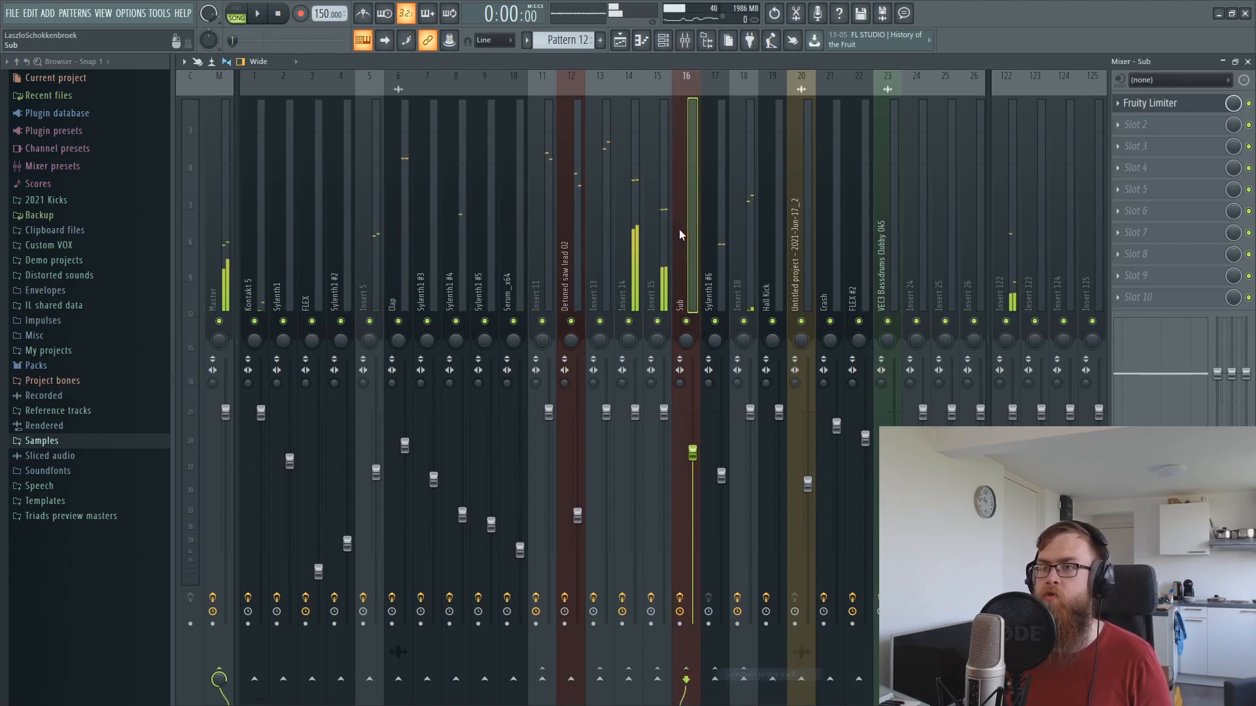
Add Fruity Limiter to Sylenth1 #6 and set its compressor to sidechain input 1, a low threshold and 0.00 ms attack.
click(712, 226)
click(1166, 104)
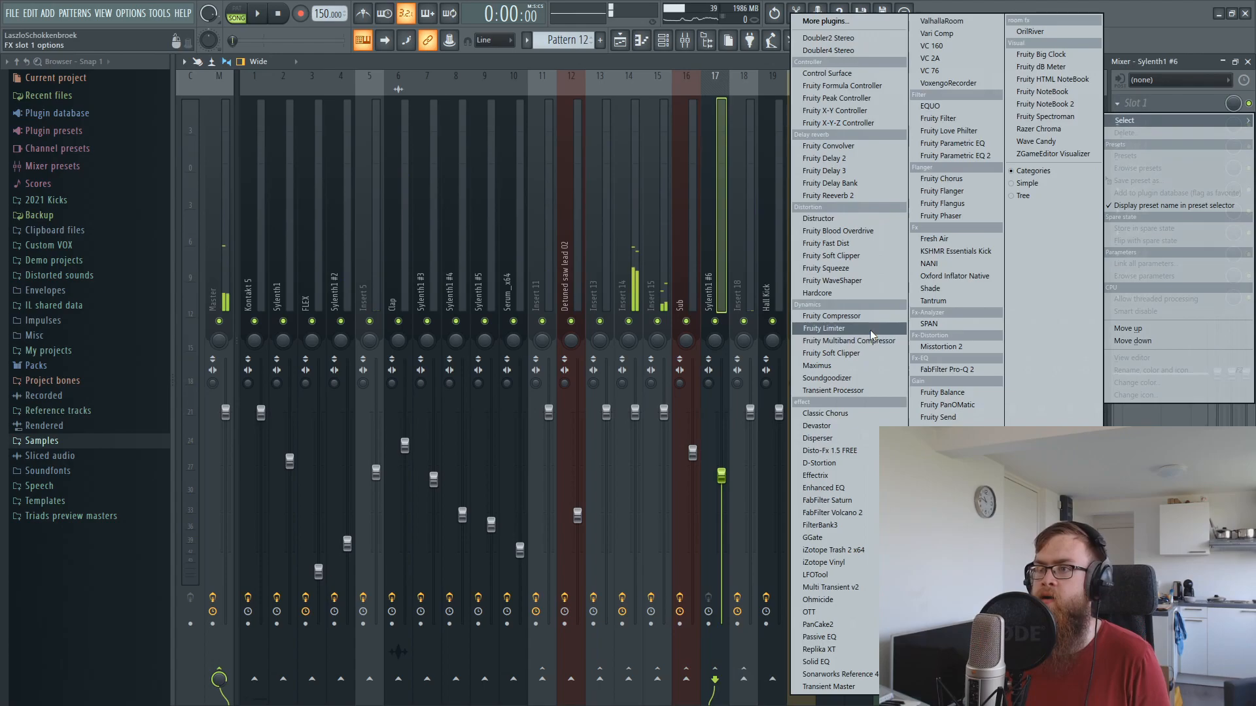
click(823, 329)
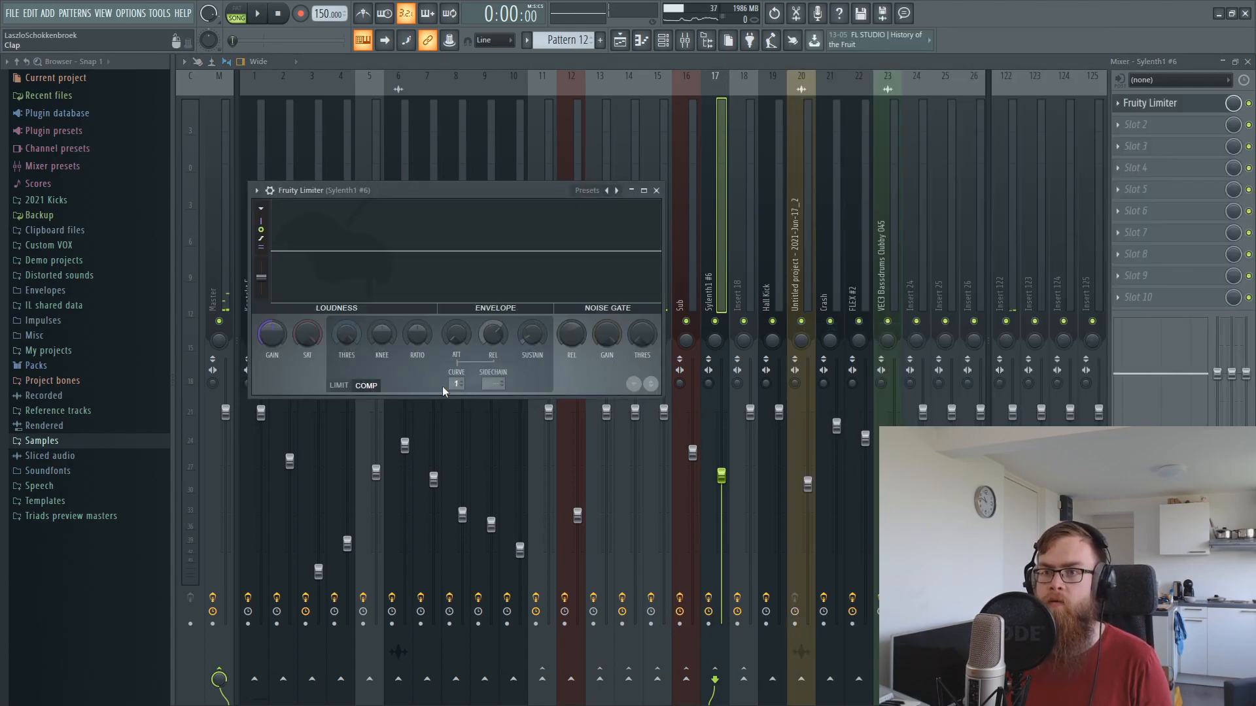
drag(356, 342, 357, 393)
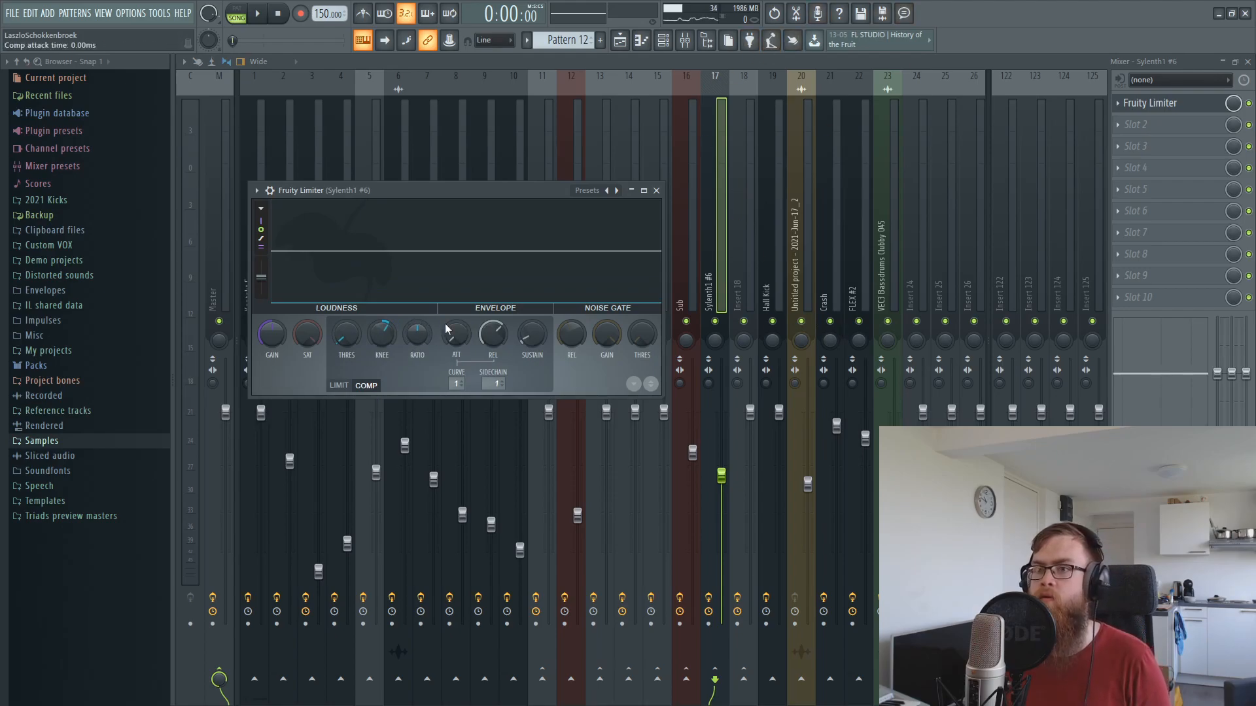
Play the section from bar 17, shorten the compressor release in Sylenth1 #6's Fruity Limiter, and close the plugin.
key(F5)
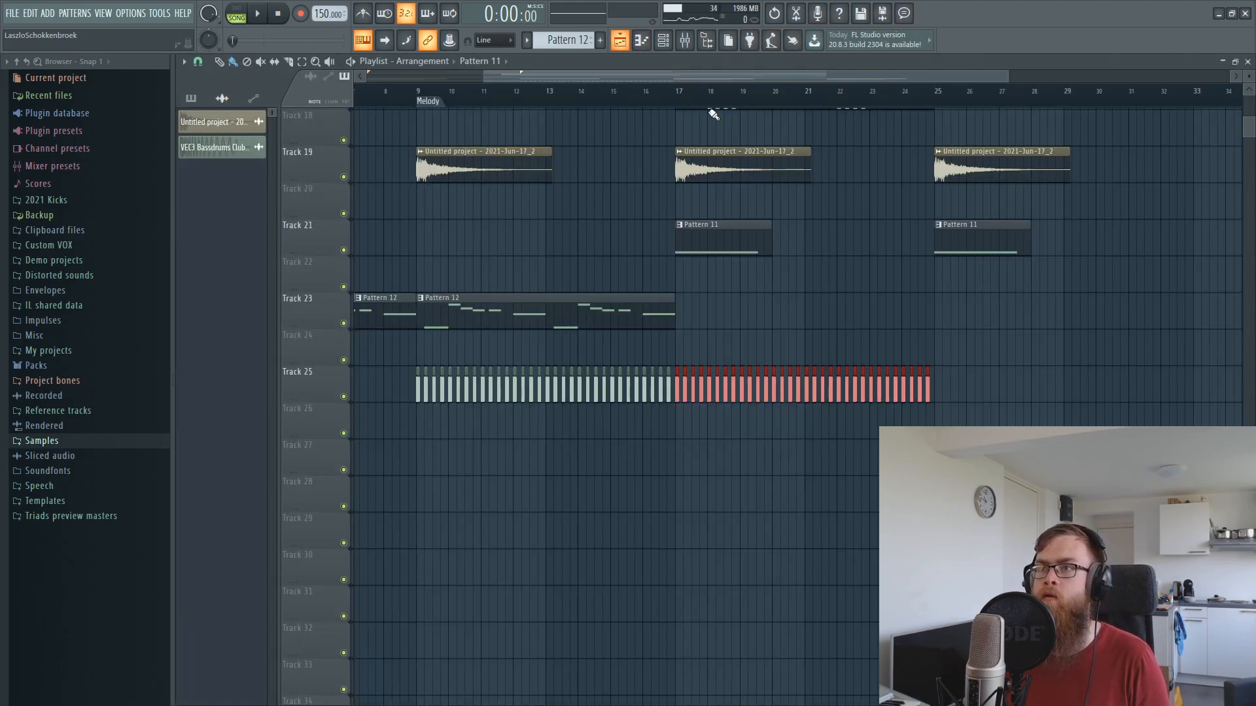
key(space)
key(F9)
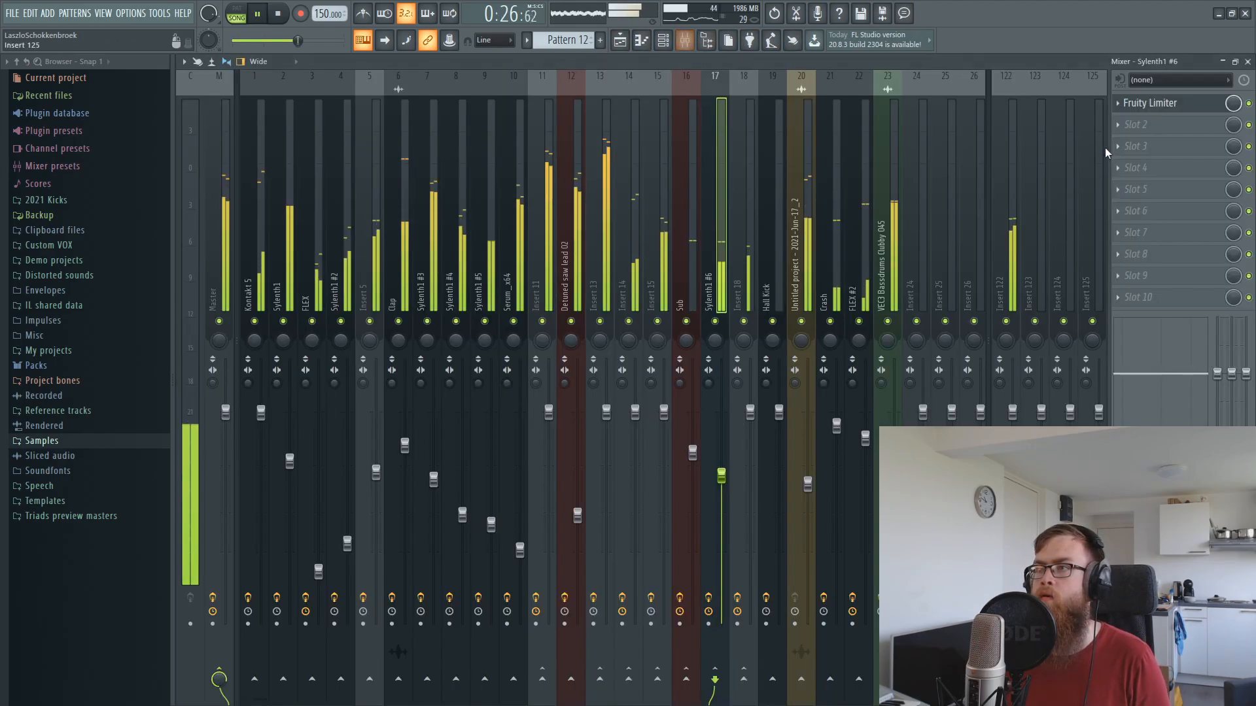
click(1139, 103)
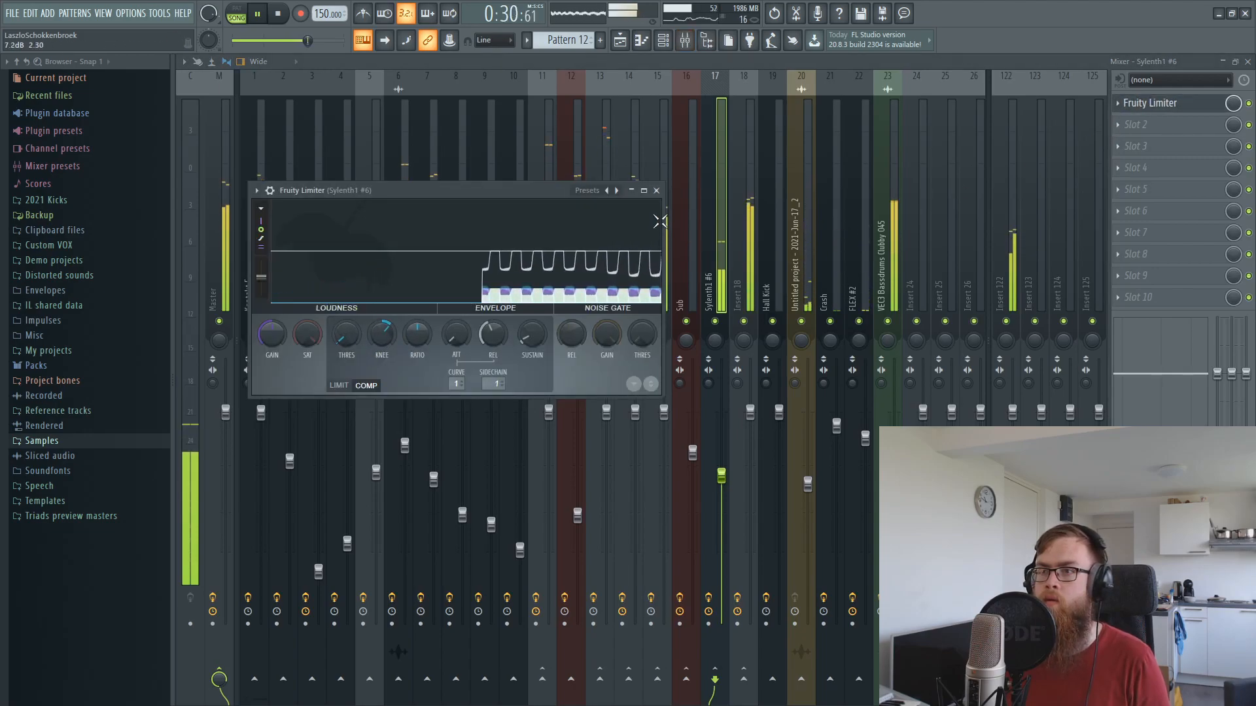
click(656, 190)
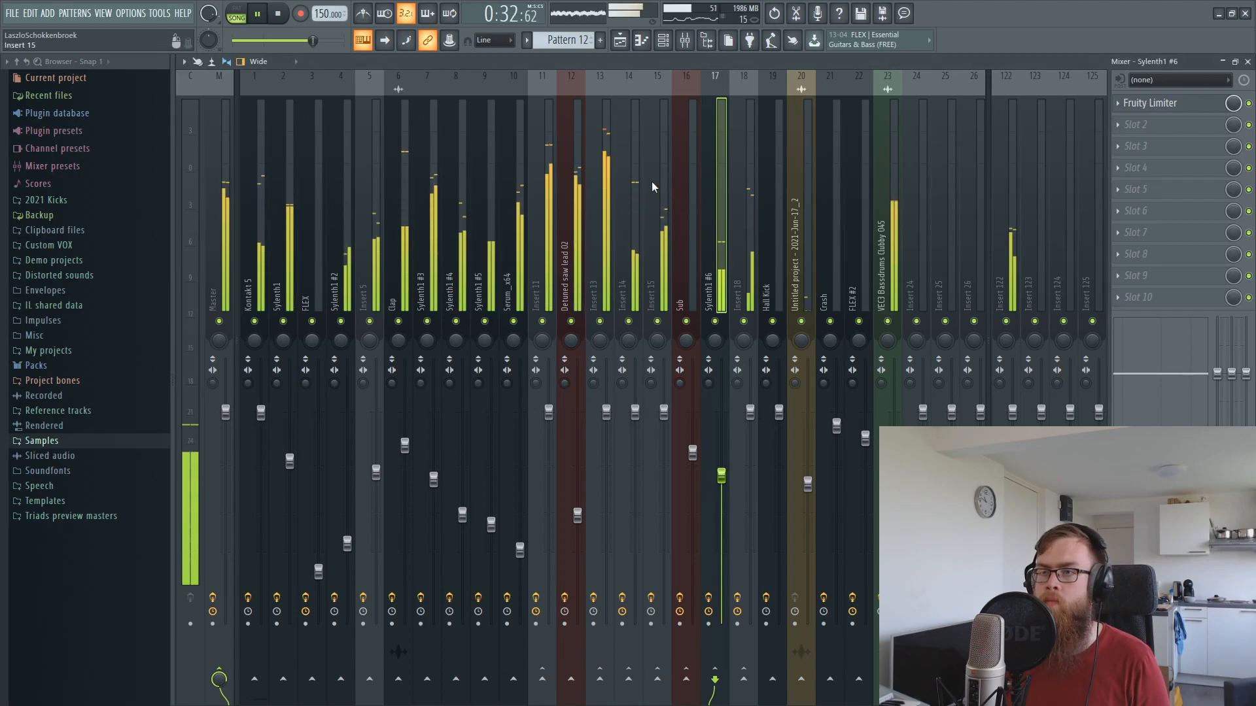
Play the arrangement from the Break start marker and raise the FLEX #2 mixer track's volume to 94% (-1.5 dB).
click(618, 41)
scroll(1059, 367, up, 5)
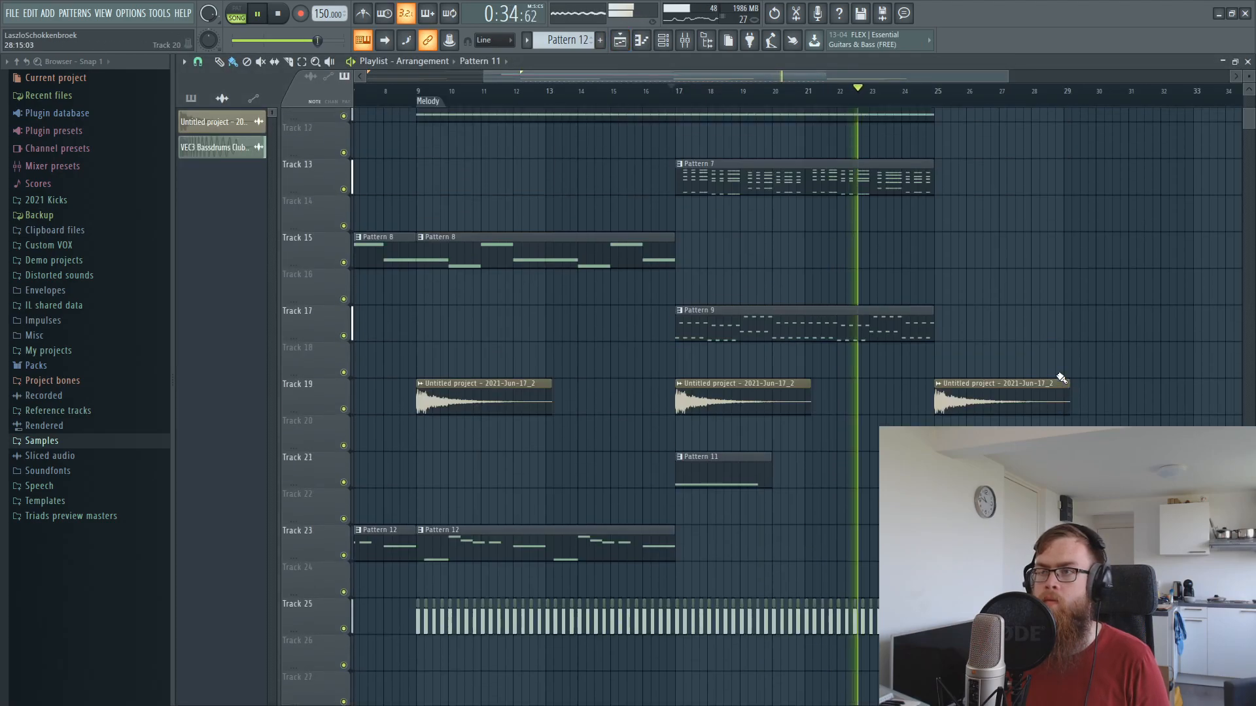
scroll(948, 363, down, 4)
scroll(718, 99, down, 3)
scroll(631, 218, up, 7)
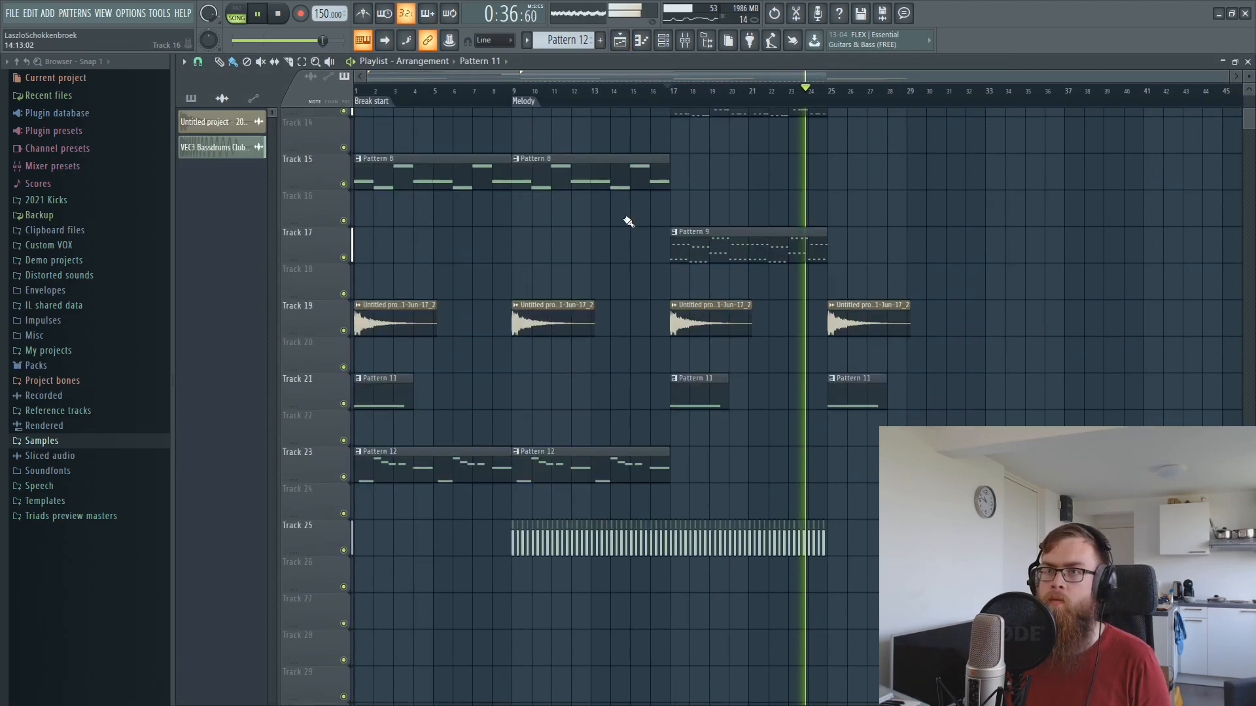
scroll(556, 305, up, 1)
key(space)
click(376, 99)
key(space)
scroll(715, 275, down, 5)
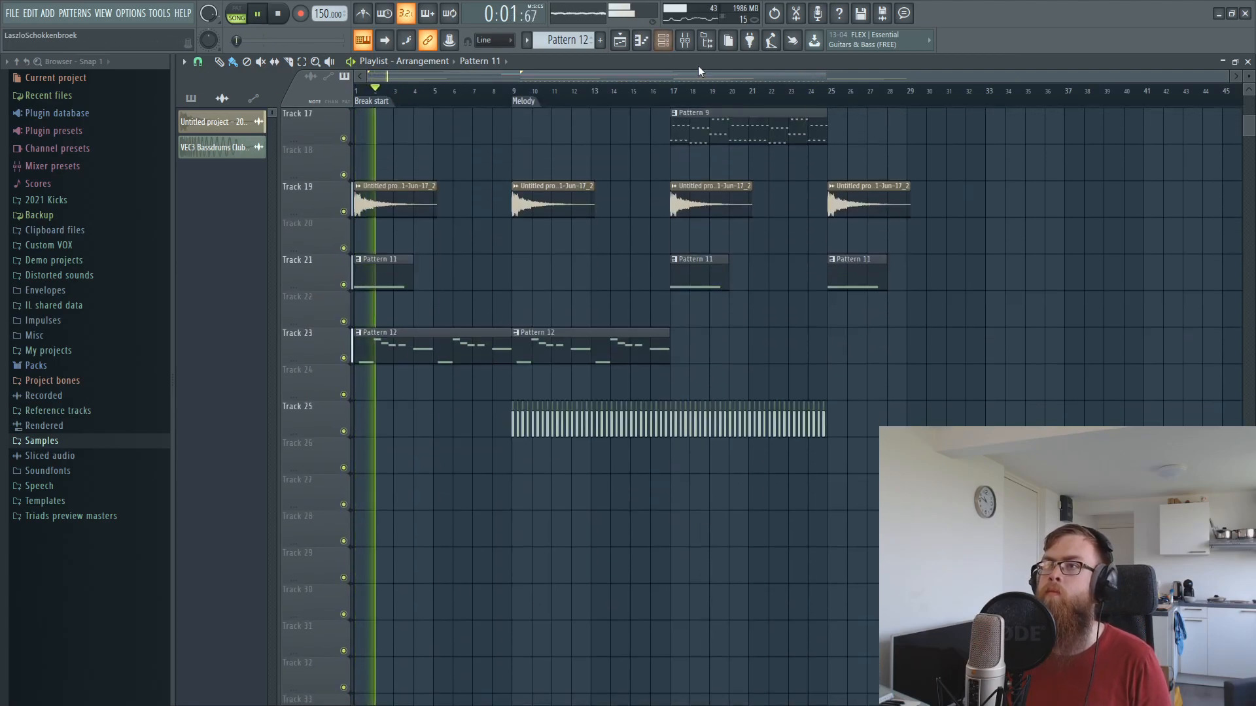
click(693, 44)
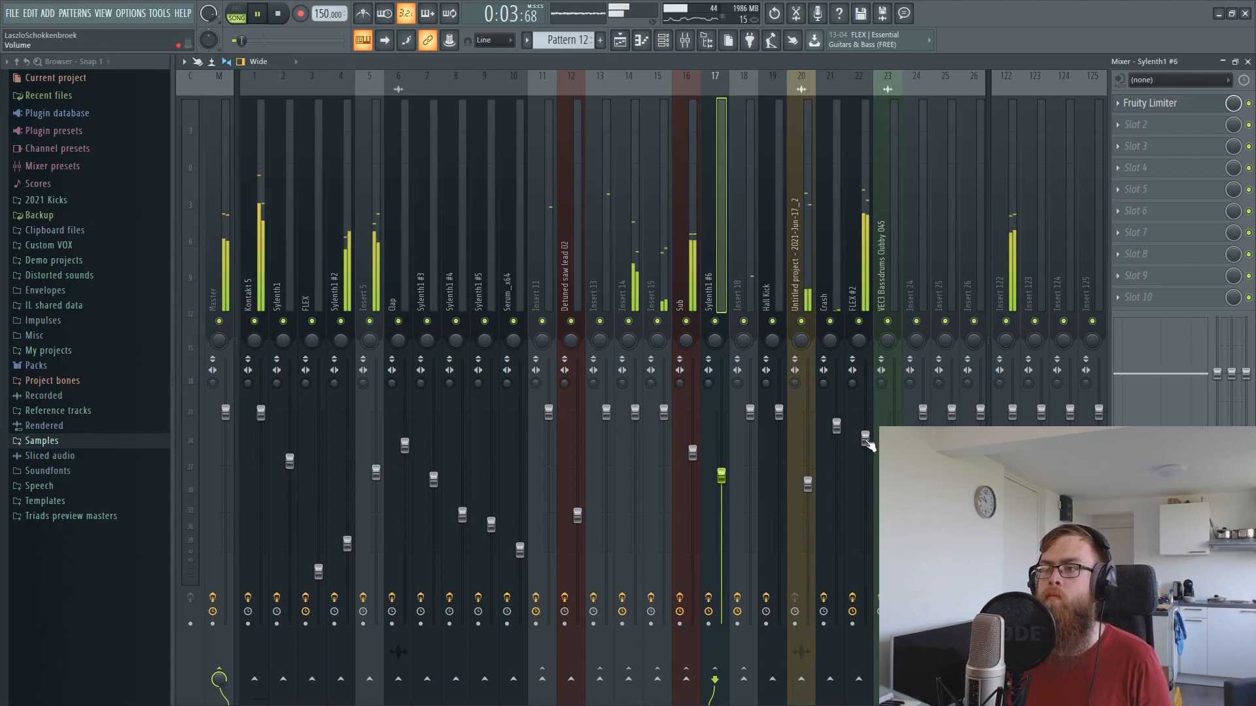
drag(865, 437, 865, 429)
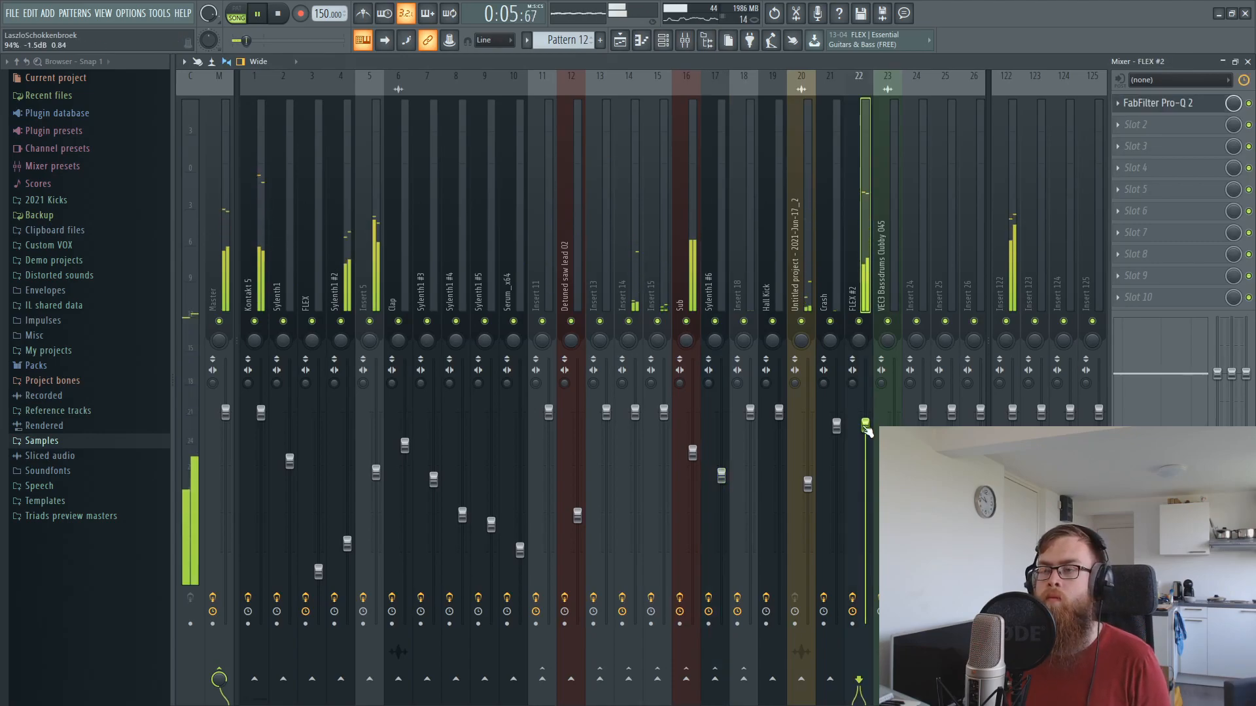
Review the playlist tracks while the break plays into the Melody section, and stop playback.
click(620, 43)
scroll(636, 306, up, 3)
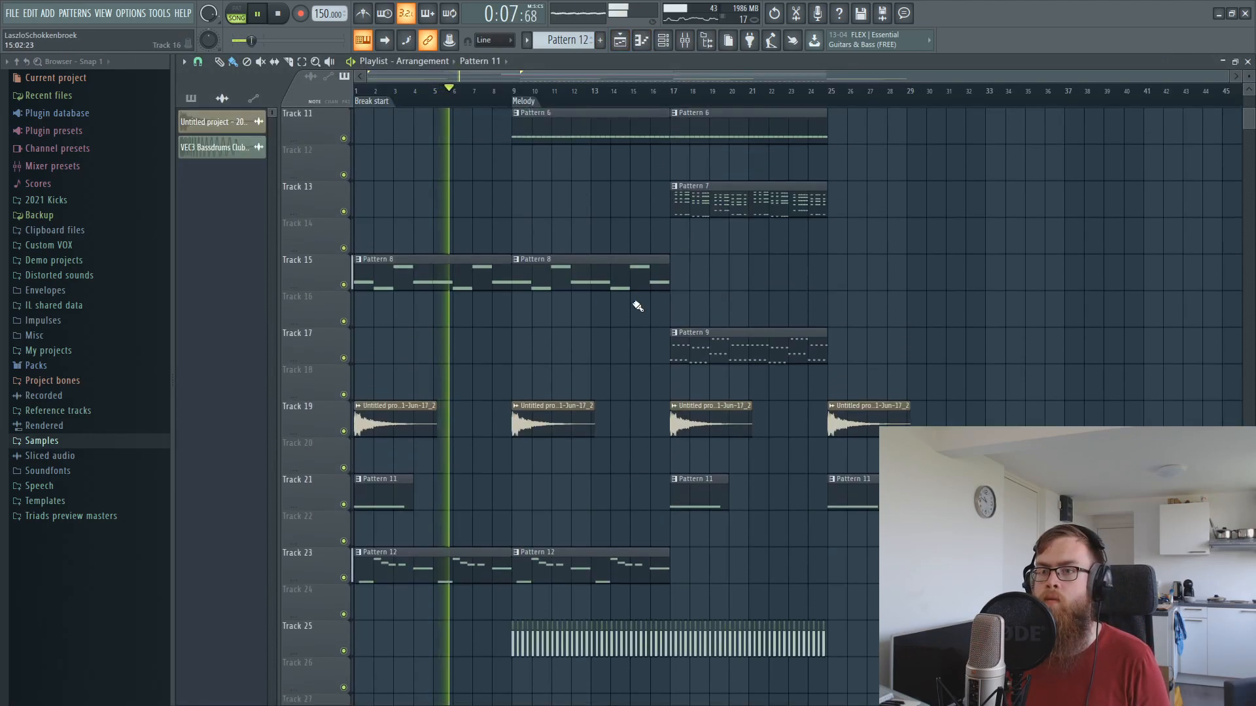
scroll(622, 327, down, 3)
scroll(610, 346, up, 10)
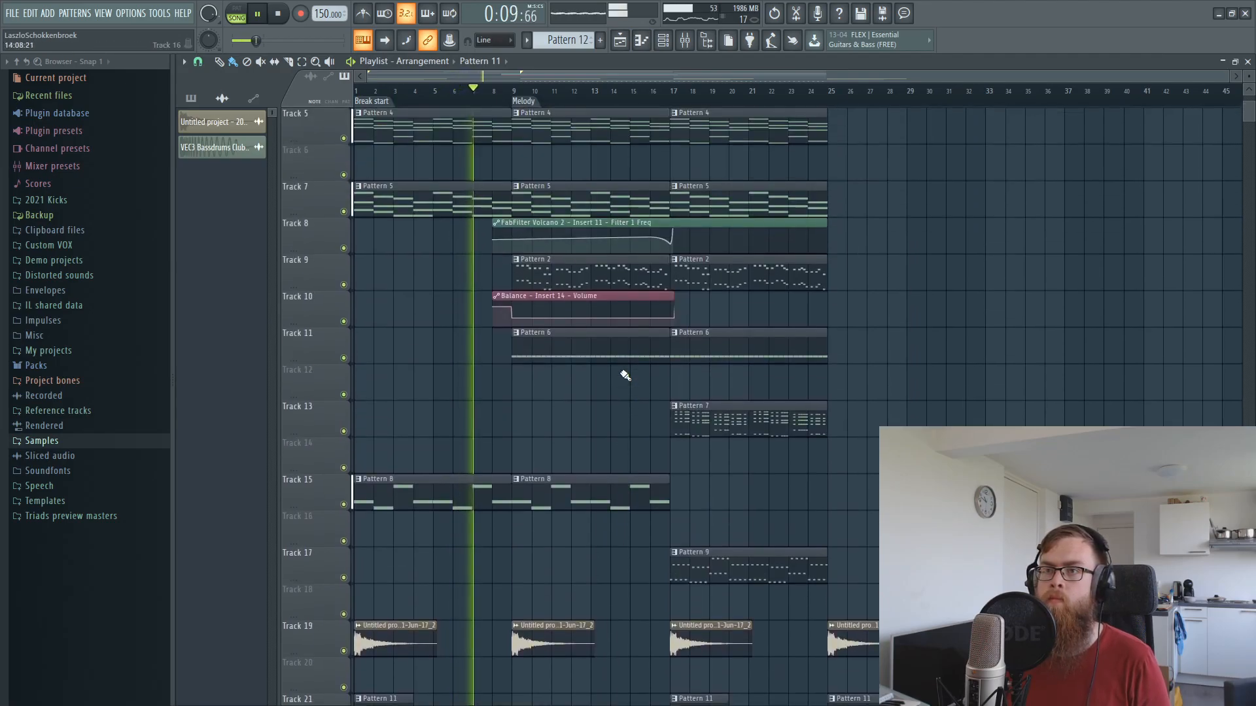
scroll(625, 375, down, 4)
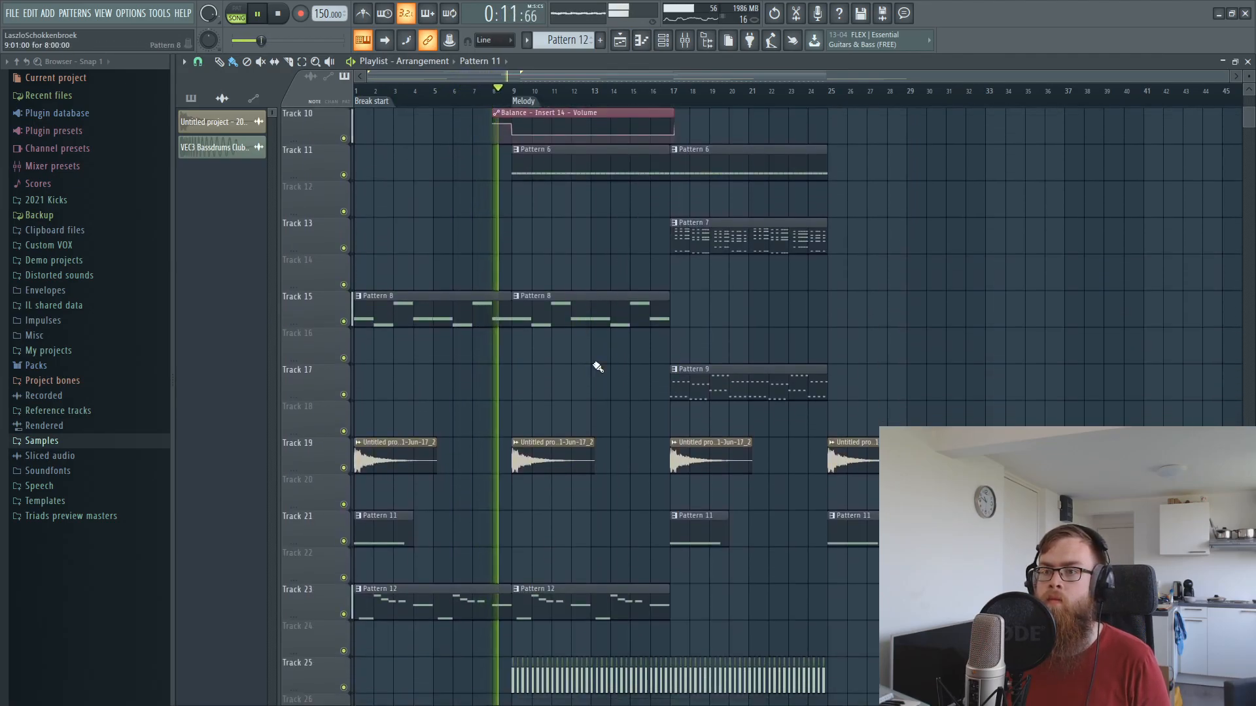
scroll(694, 275, down, 9)
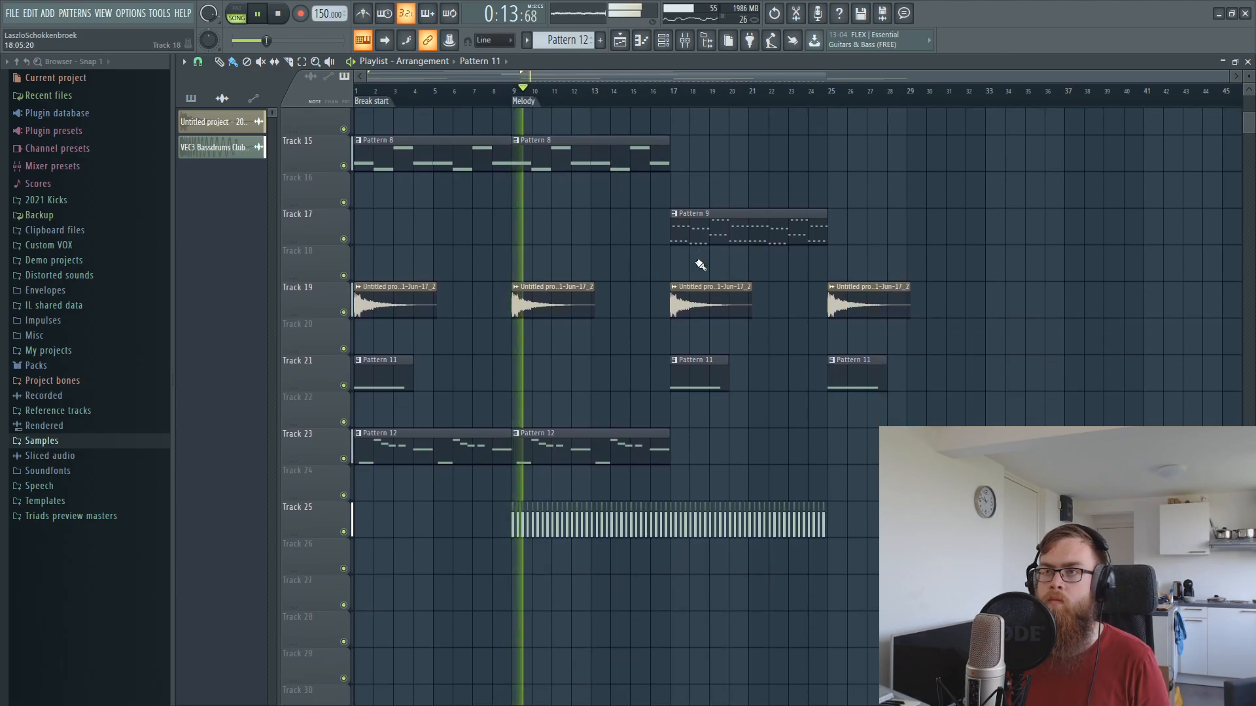
scroll(691, 291, down, 1)
scroll(706, 425, up, 3)
key(space)
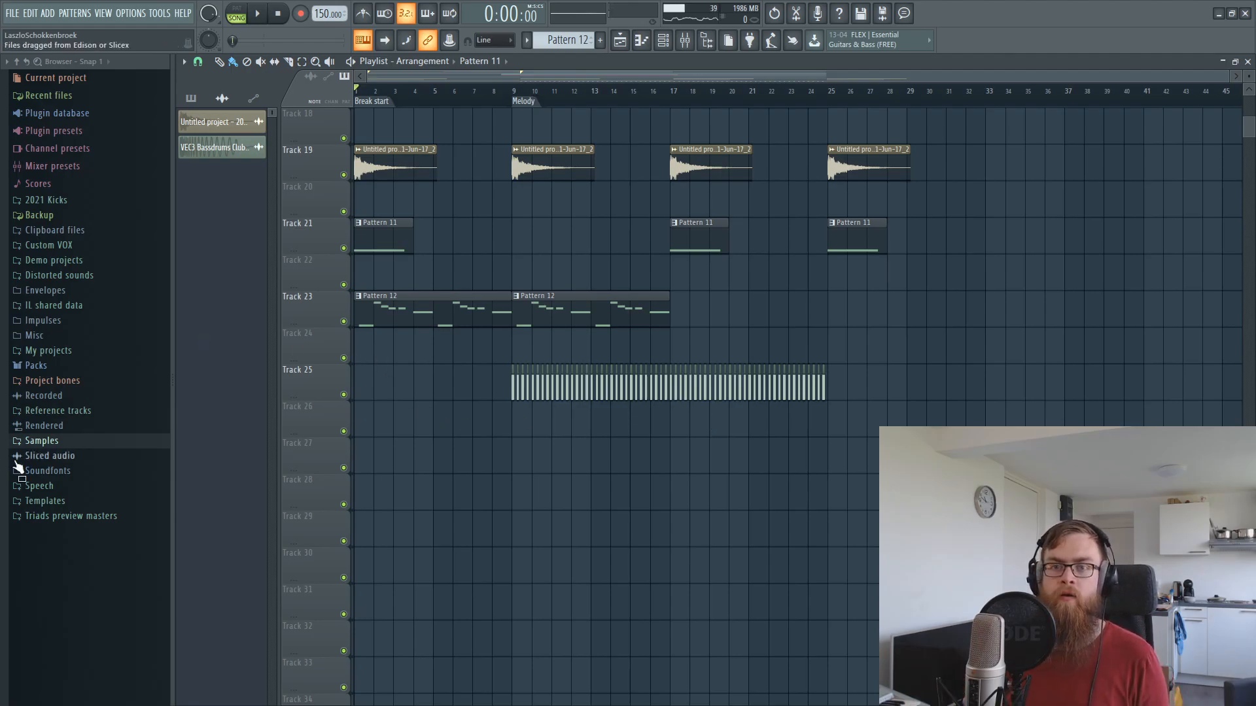
Place the Clean_Downsweep sample from the KSHMR_FX Sweeps_Down folder on playlist Track 27 at bar 1.
click(56, 438)
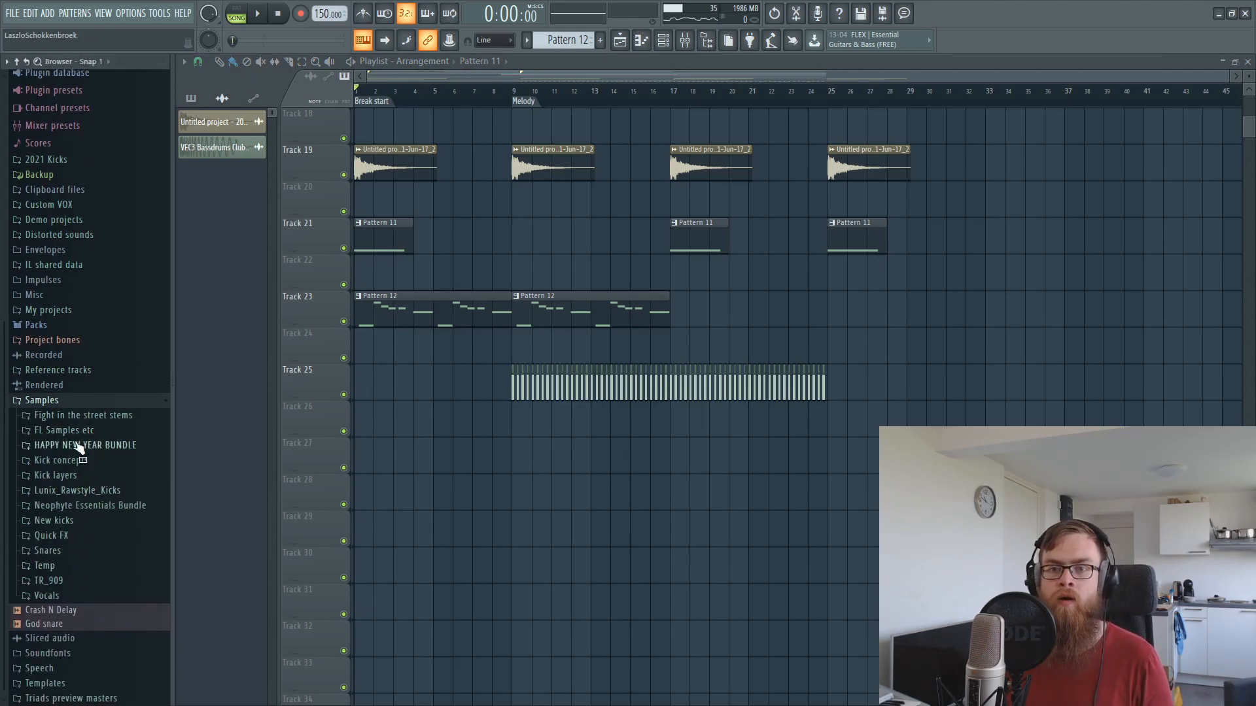
click(79, 430)
click(101, 408)
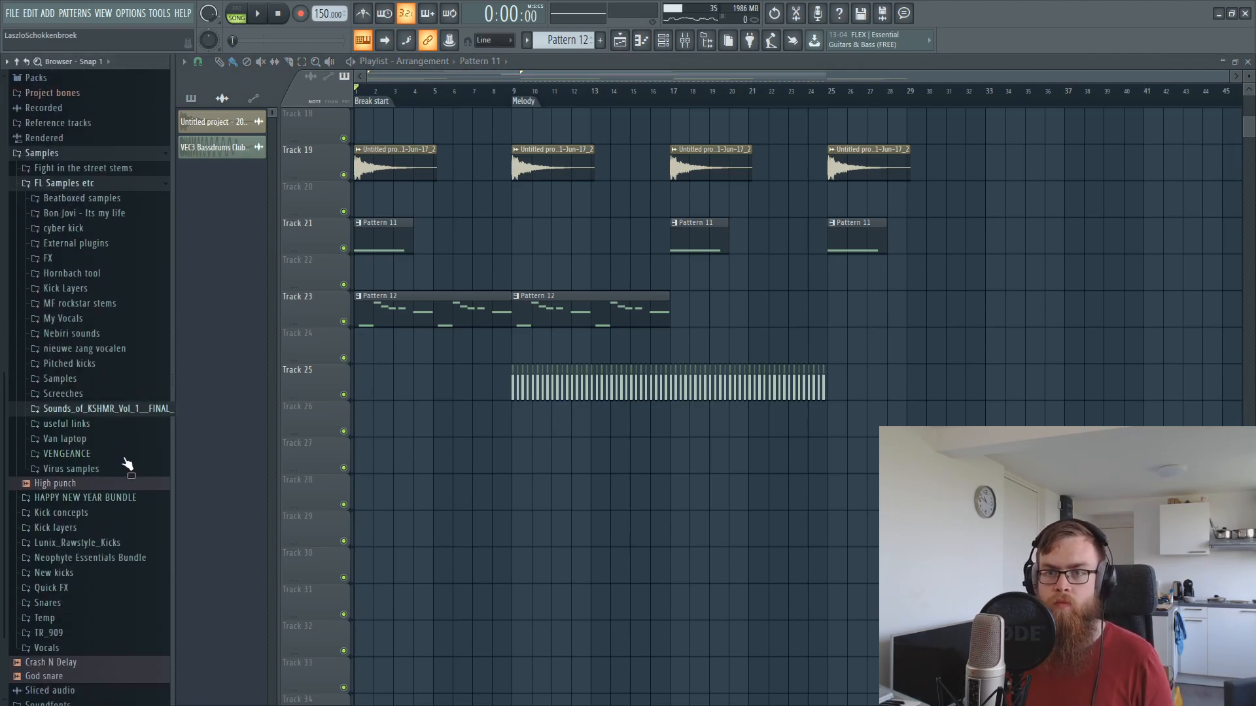
click(109, 469)
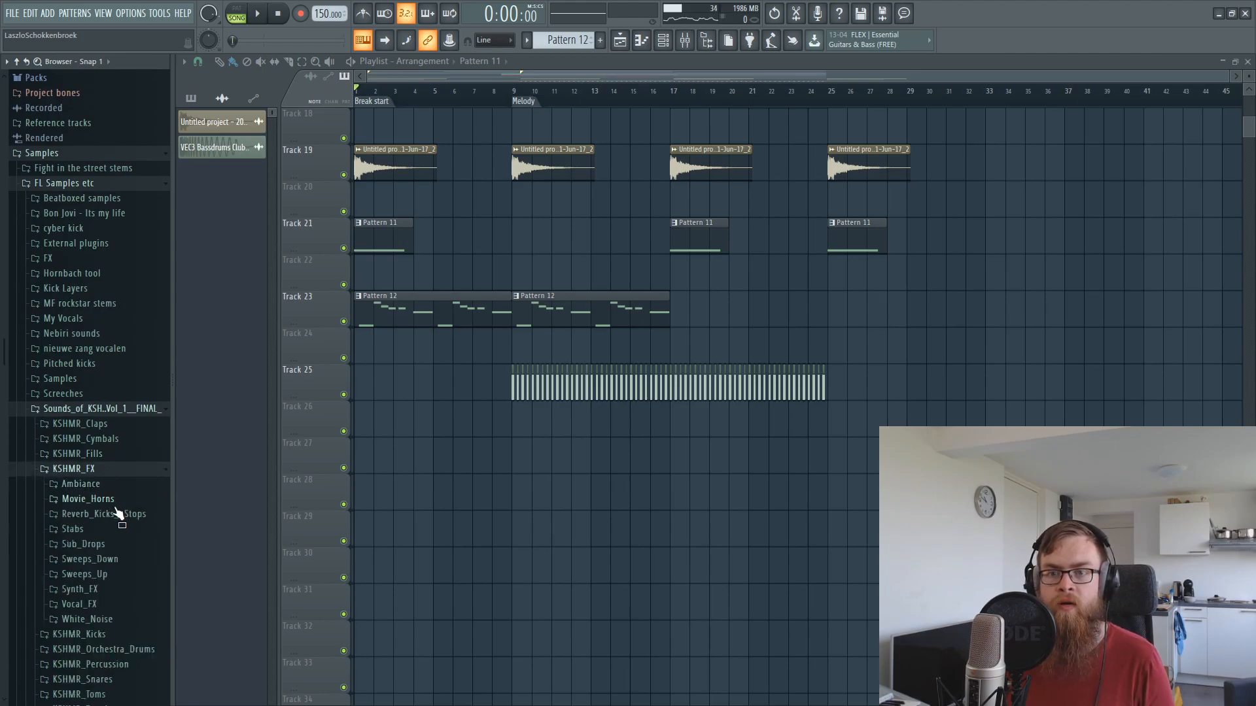
click(110, 559)
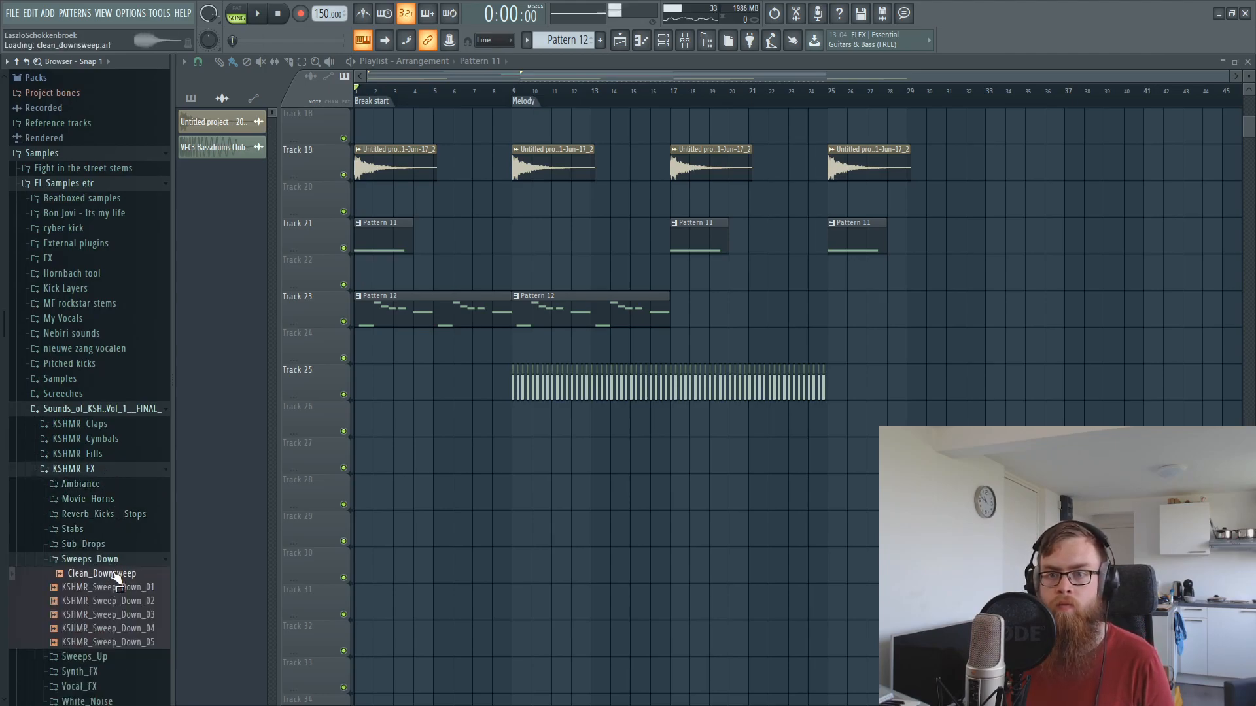
drag(626, 484, 381, 465)
Route the Clean_Downsweep channel to mixer track 24 and play the arrangement from the start.
double_click(381, 465)
drag(469, 459, 271, 457)
double_click(419, 452)
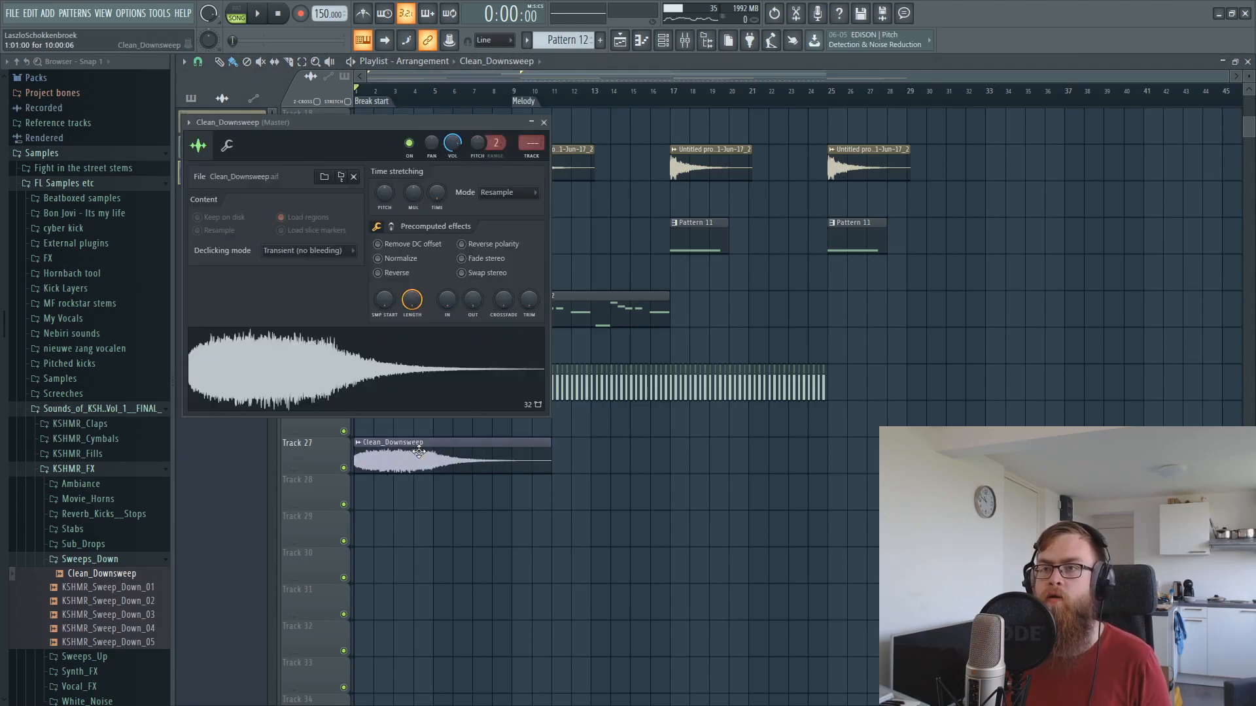
double_click(526, 140)
key(space)
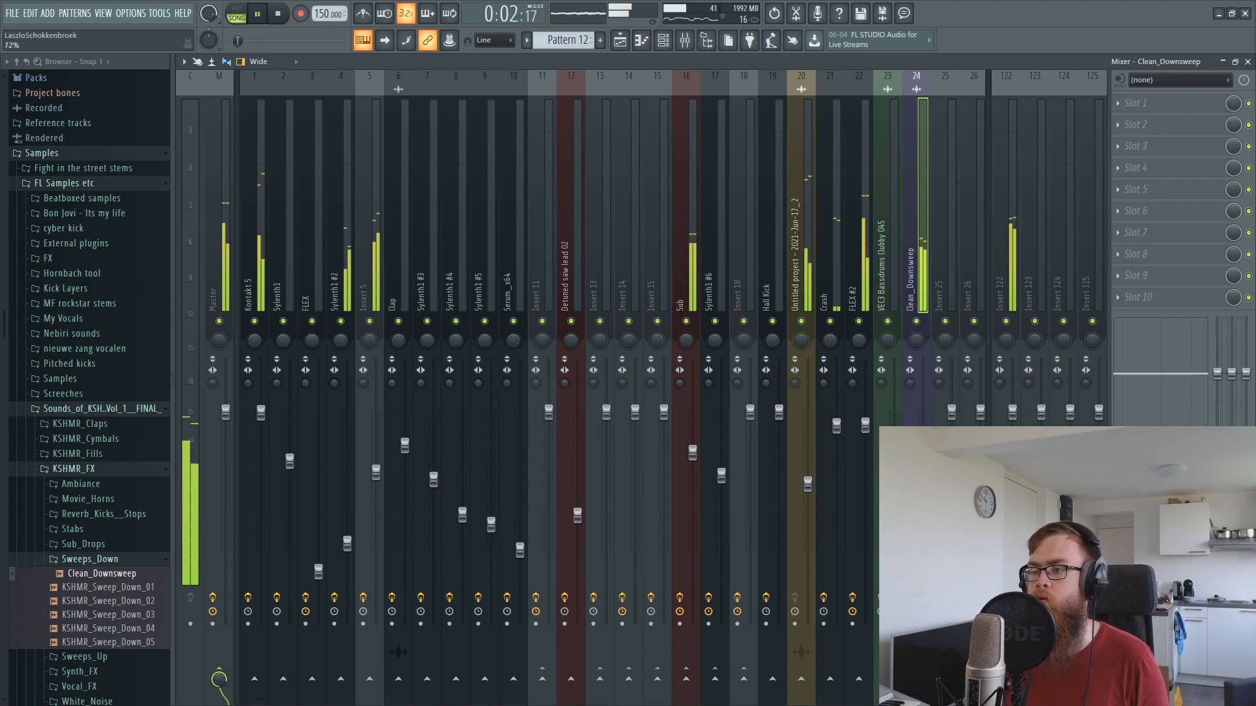
Open the Risers folder of the Cymatics 30 FX Pack in the sample browser.
click(1247, 61)
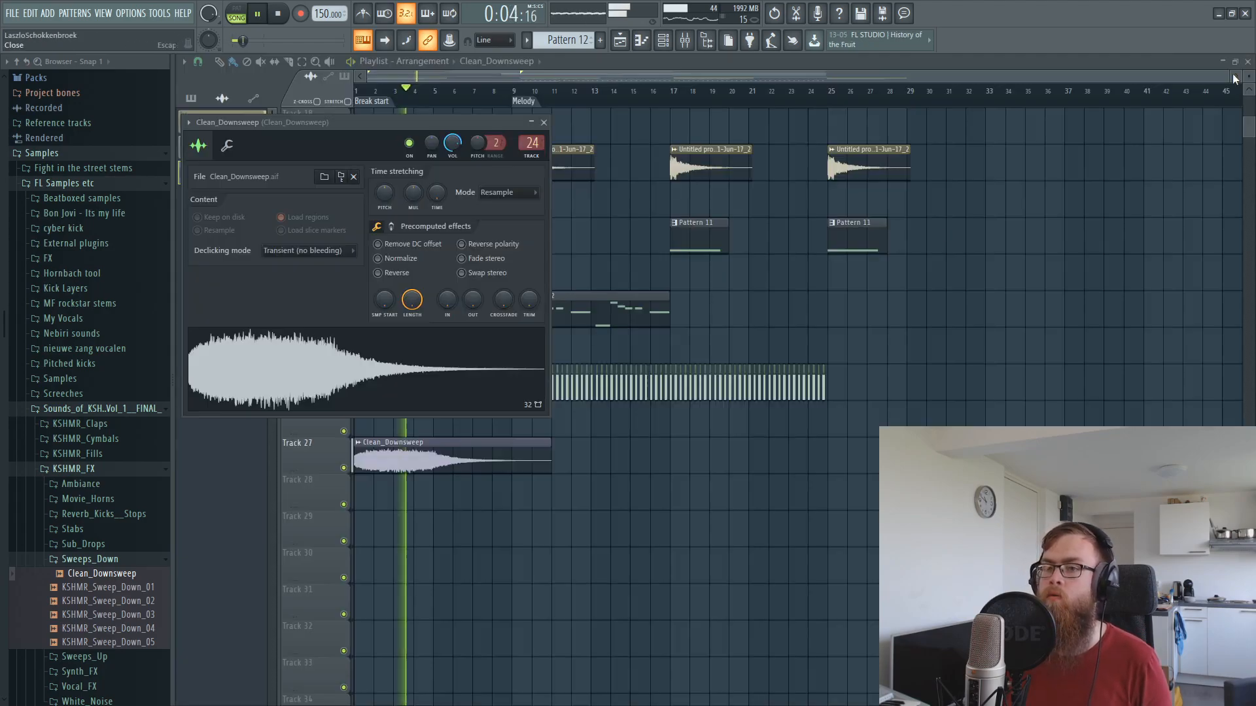
click(523, 139)
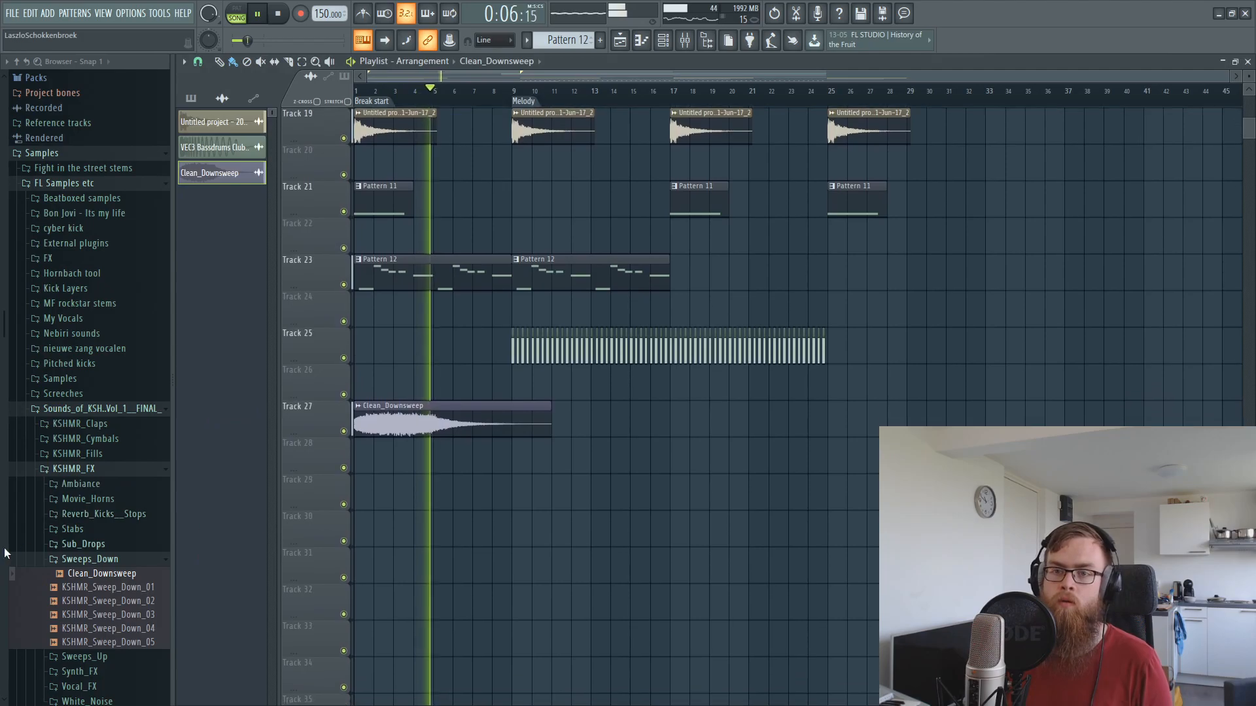
click(73, 468)
click(98, 408)
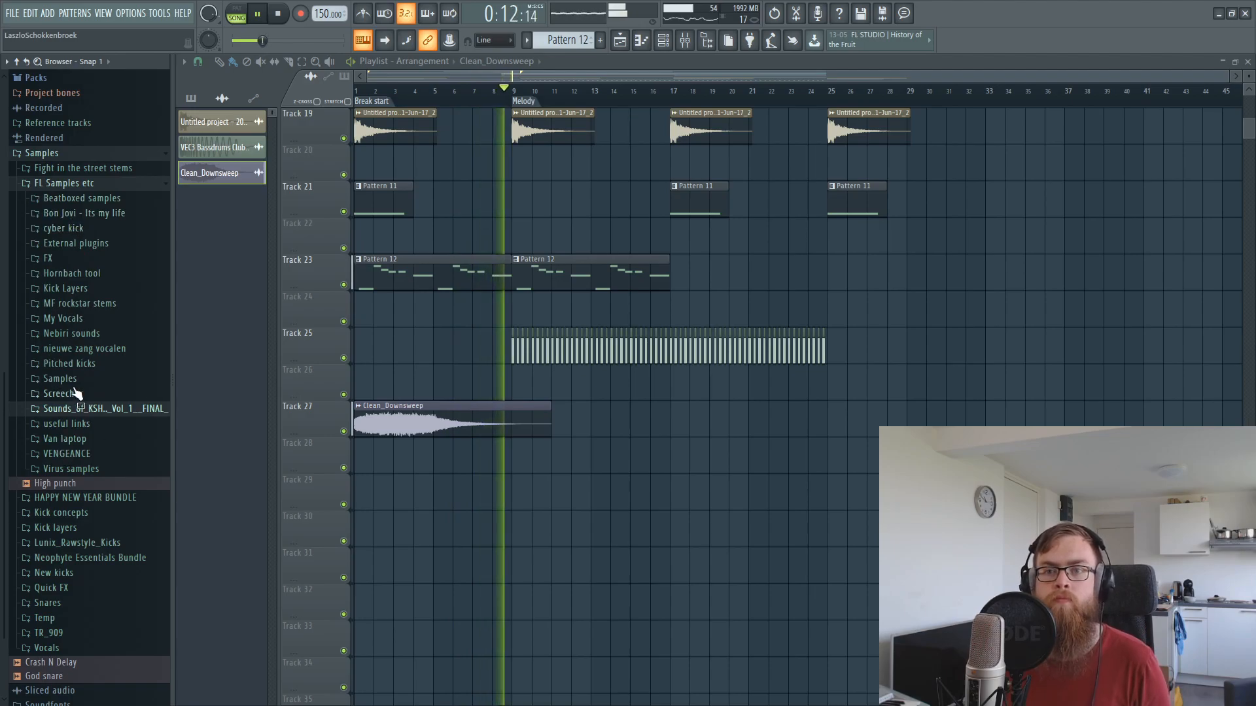
click(60, 379)
click(98, 387)
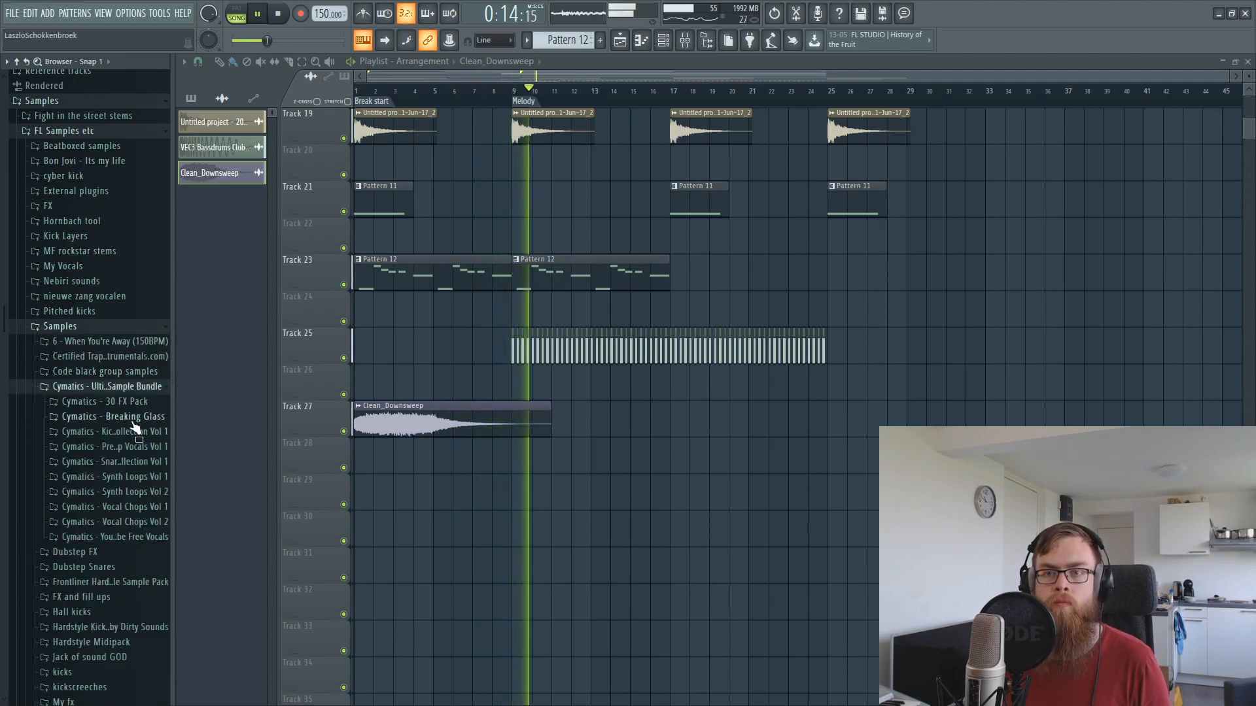
click(91, 401)
click(83, 446)
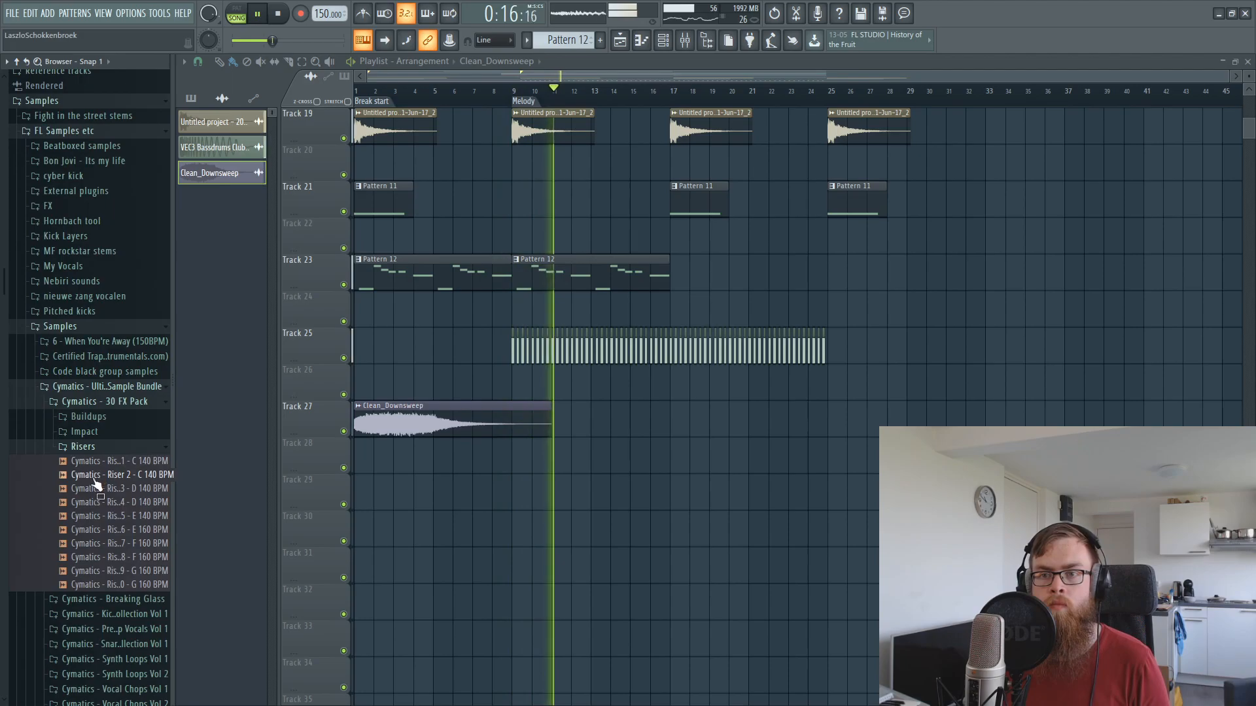
Stop playback, preview the Cymatics Riser 3 - D 140 BPM sample and place it on playlist Track 28 near bar 9.
key(space)
click(97, 489)
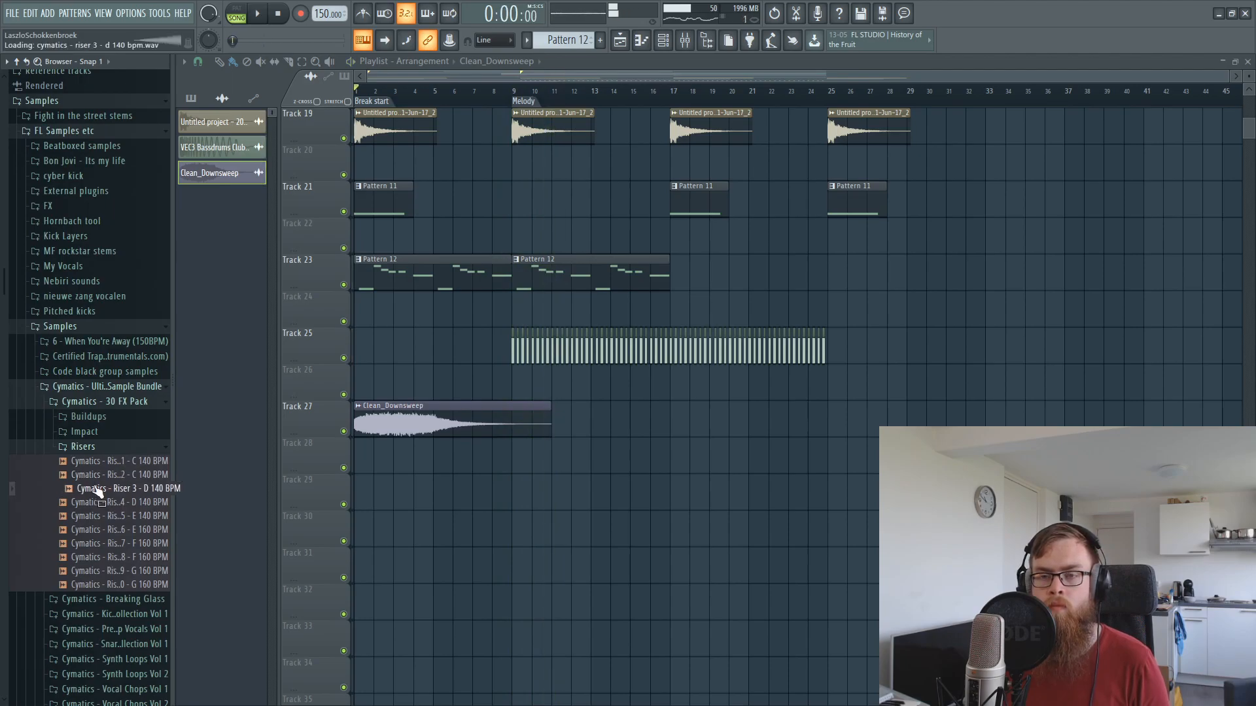
drag(95, 491, 572, 461)
Set the Riser 3 sample's root note to A#4 and move its clip on Track 28 so it ends at bar 17.
double_click(572, 461)
click(245, 164)
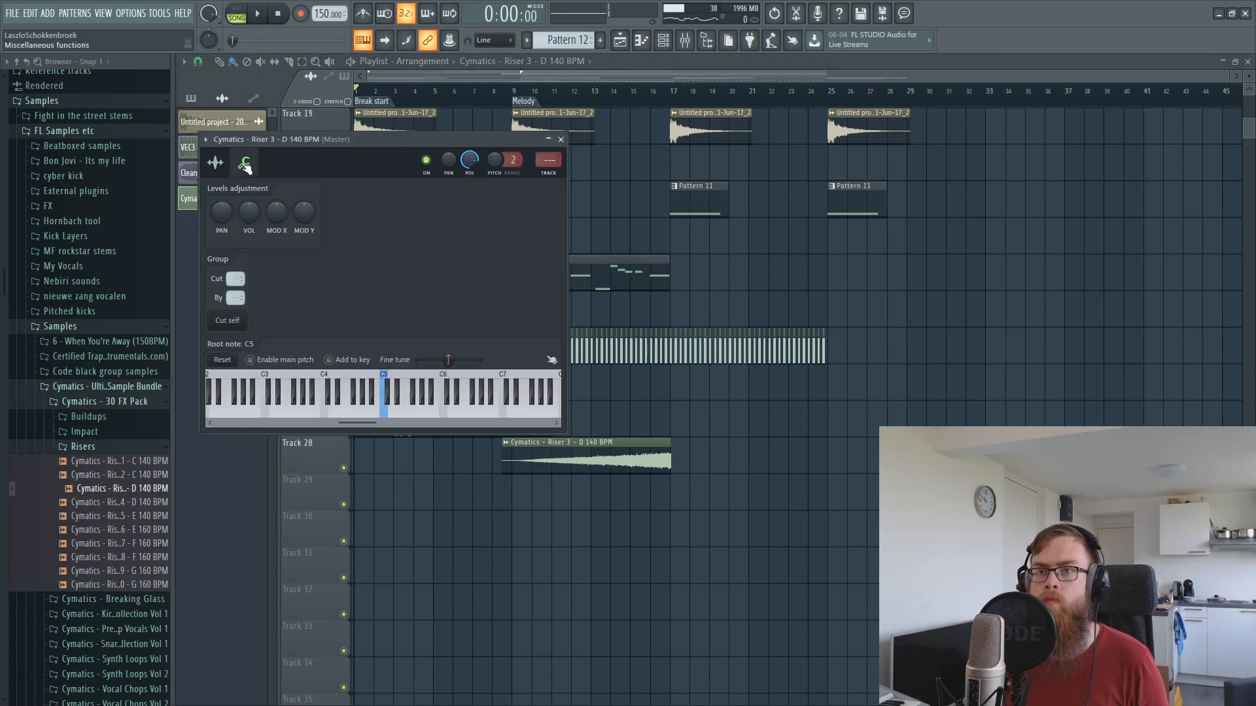
right_click(374, 383)
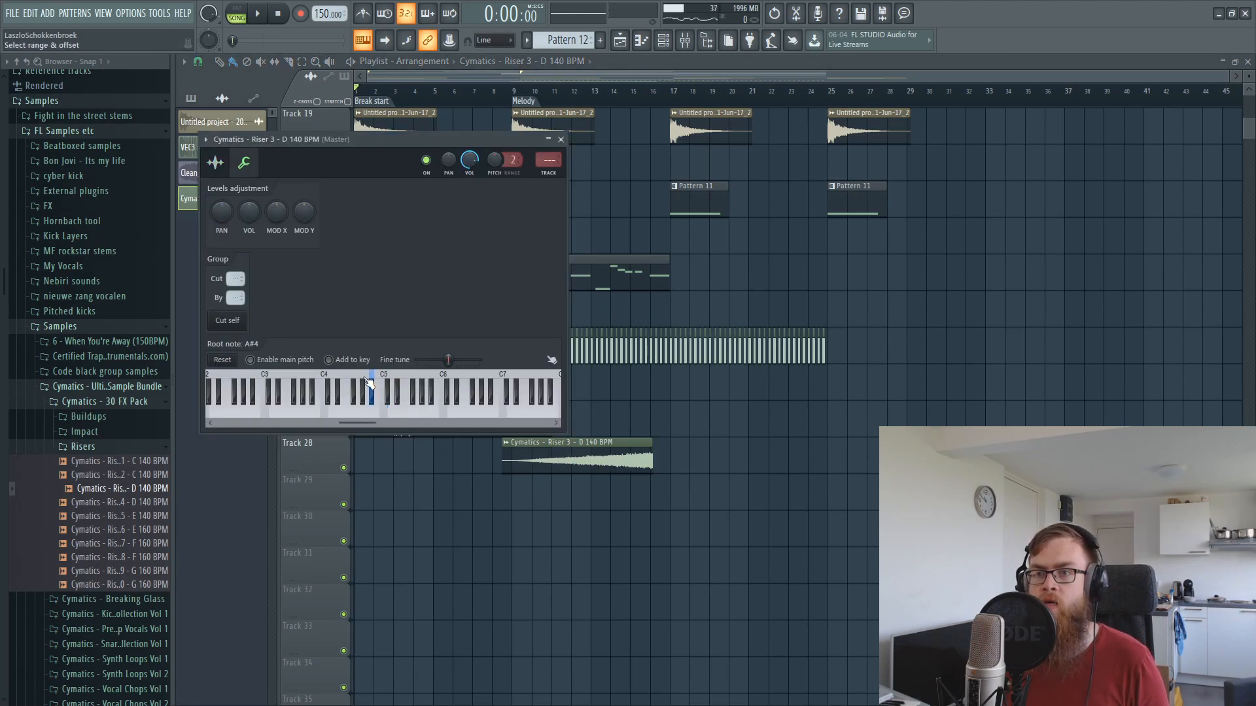
key(Escape)
drag(585, 461, 611, 461)
Play the arrangement, route the Riser 3 channel to mixer track 25 and set that track's volume to 54% (-11.5 dB).
key(space)
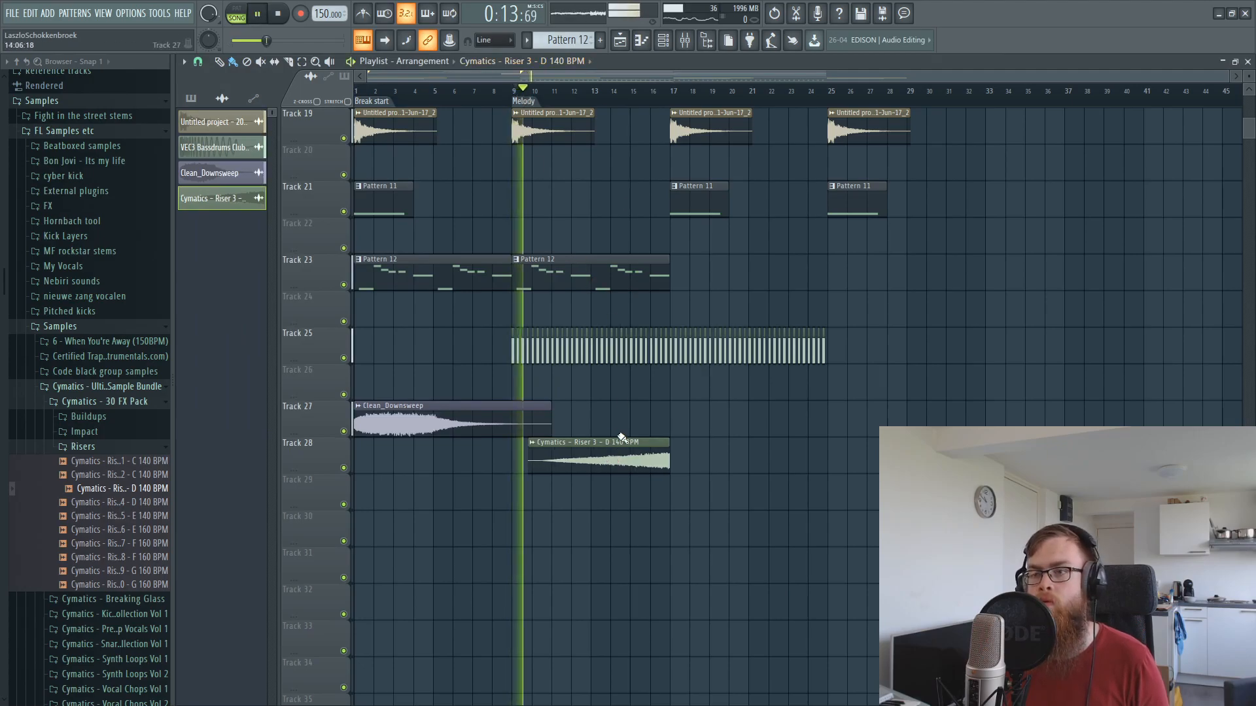
double_click(616, 460)
key(F9)
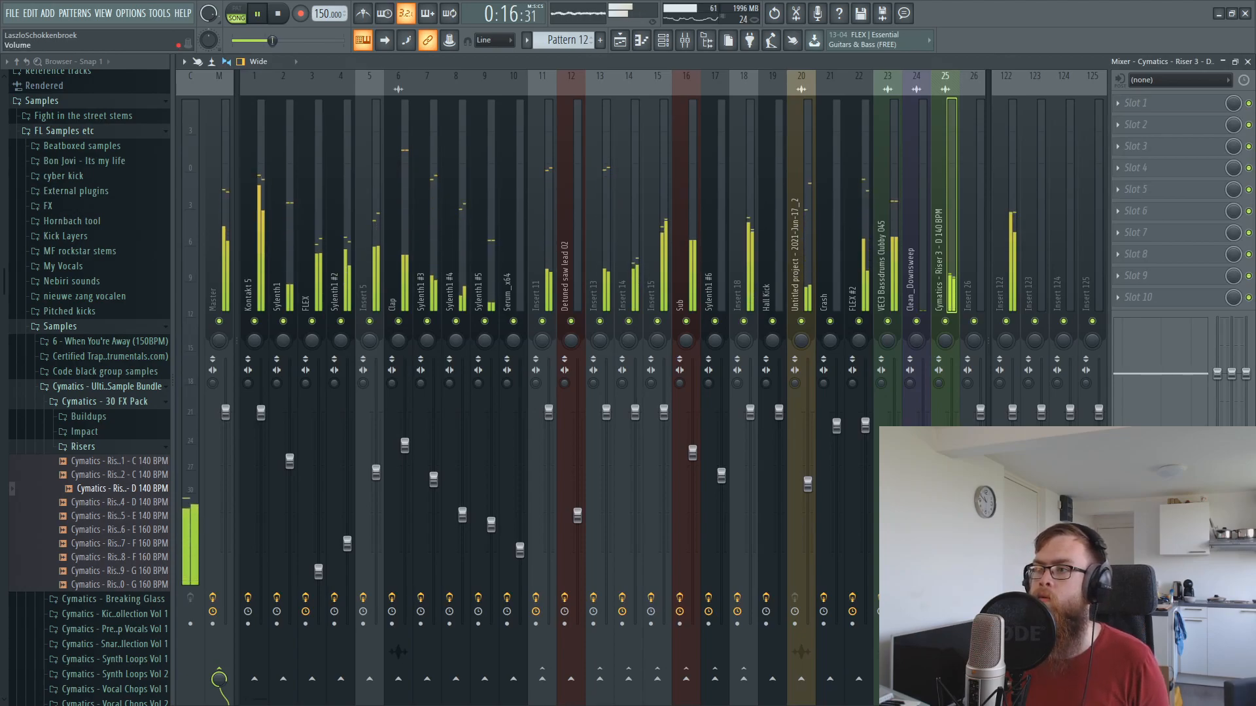
drag(952, 471, 952, 457)
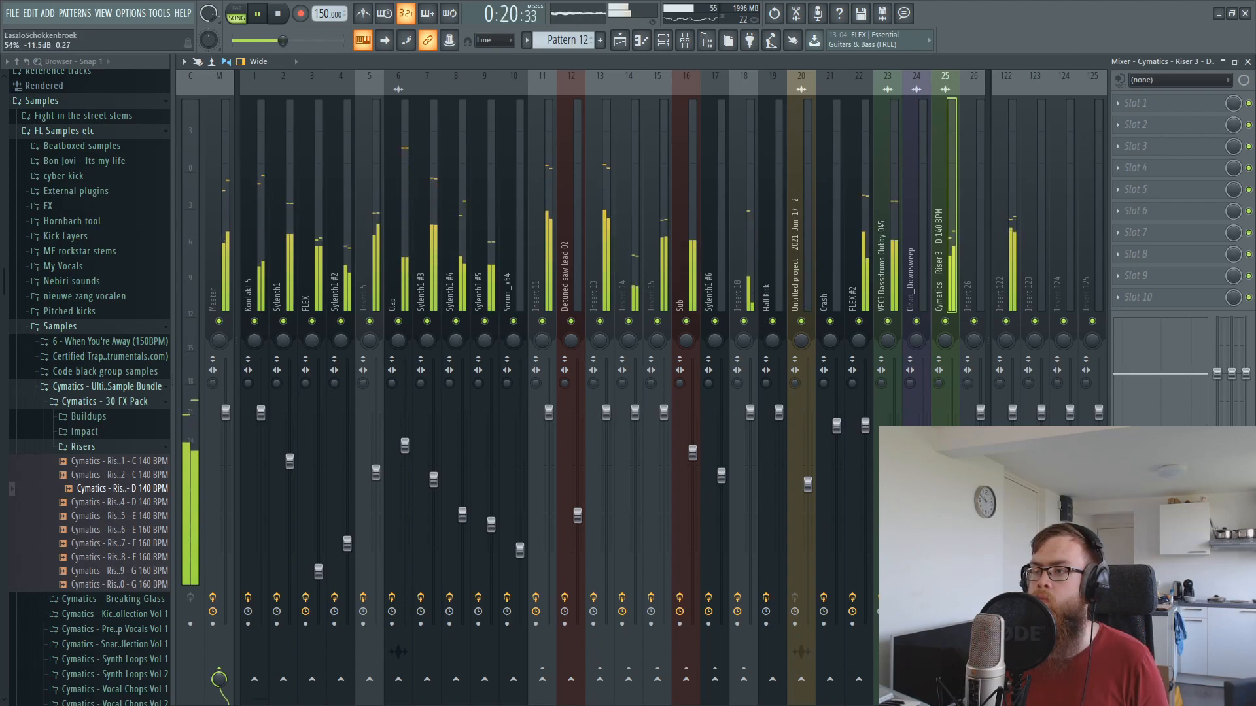
Place a second Clean_Downsweep clip on playlist Track 27 at bar 17.
key(F5)
click(776, 434)
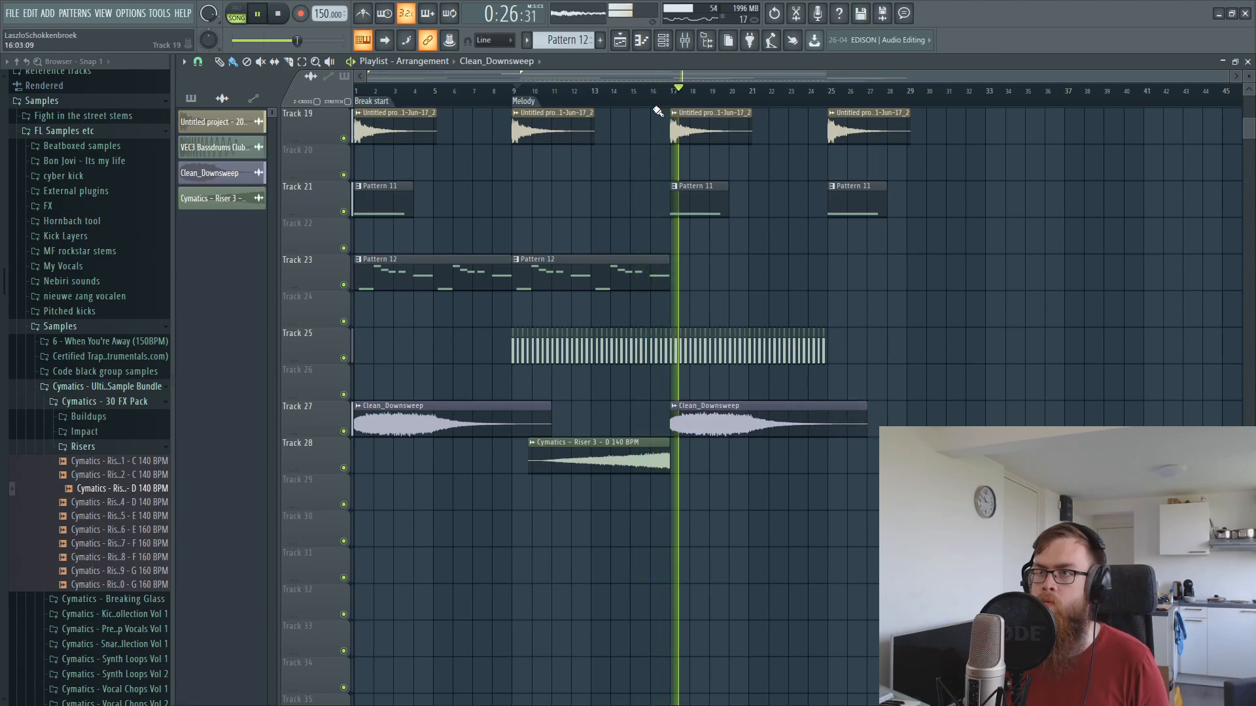
scroll(687, 98, up, 1)
scroll(687, 97, up, 5)
scroll(688, 95, down, 5)
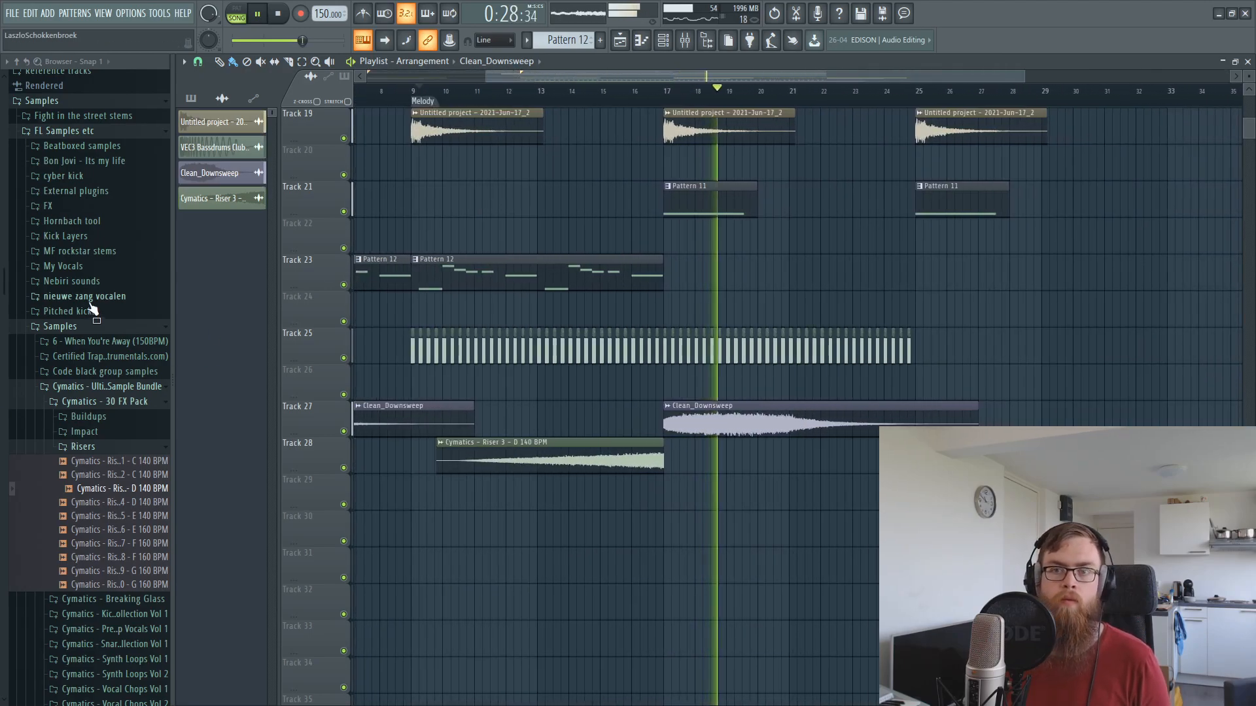
Examine the playlist tracks while the melody section plays through to bar 25, and stop playback.
click(92, 327)
scroll(673, 438, up, 4)
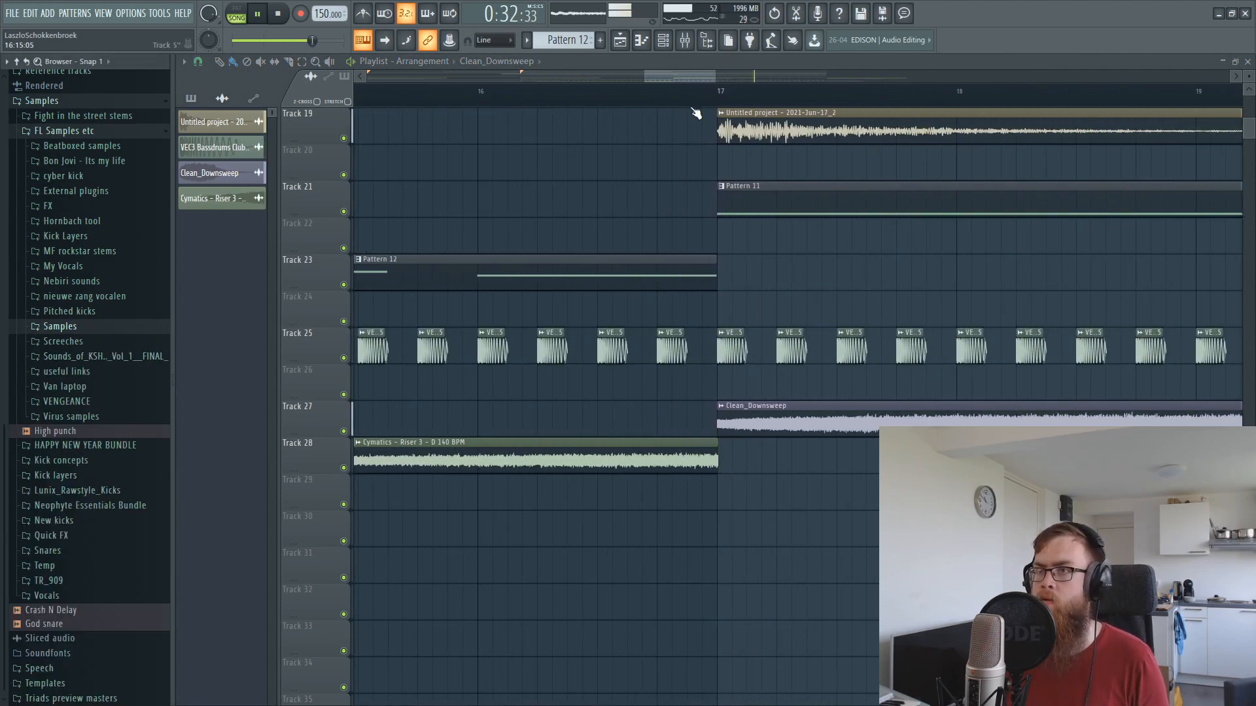
scroll(695, 97, down, 4)
scroll(695, 97, down, 5)
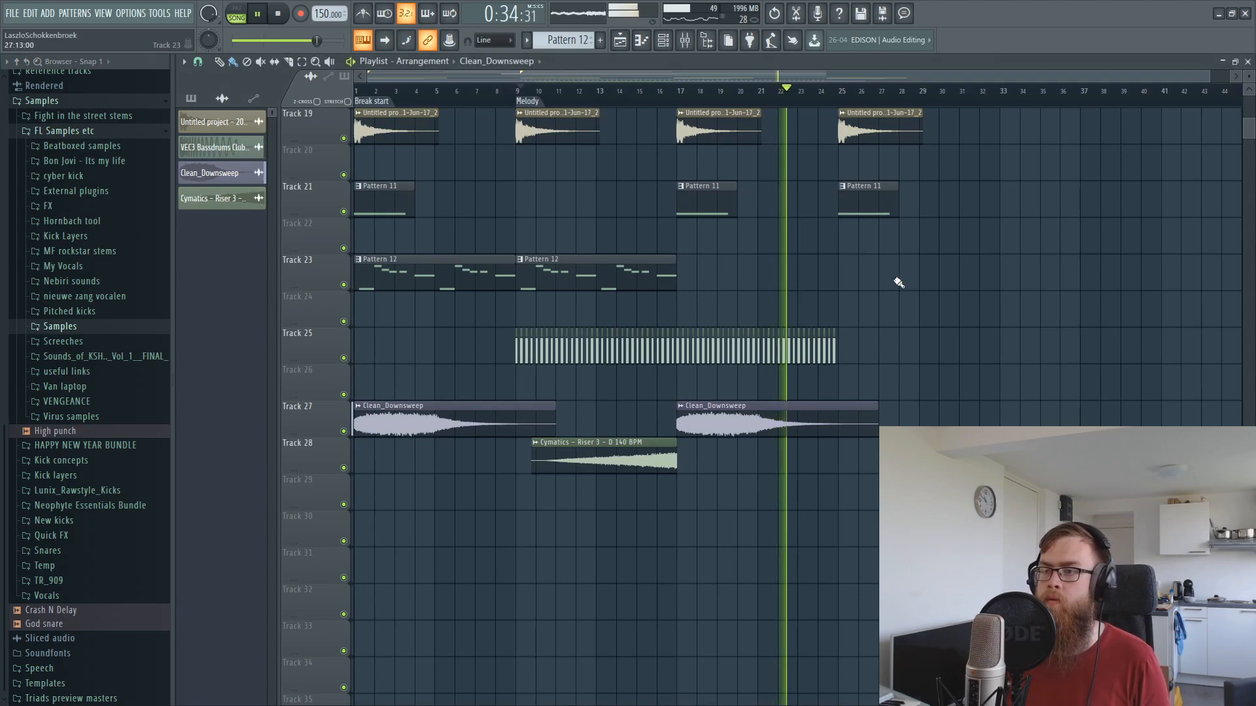
scroll(909, 340, up, 4)
scroll(915, 379, up, 5)
scroll(935, 393, down, 5)
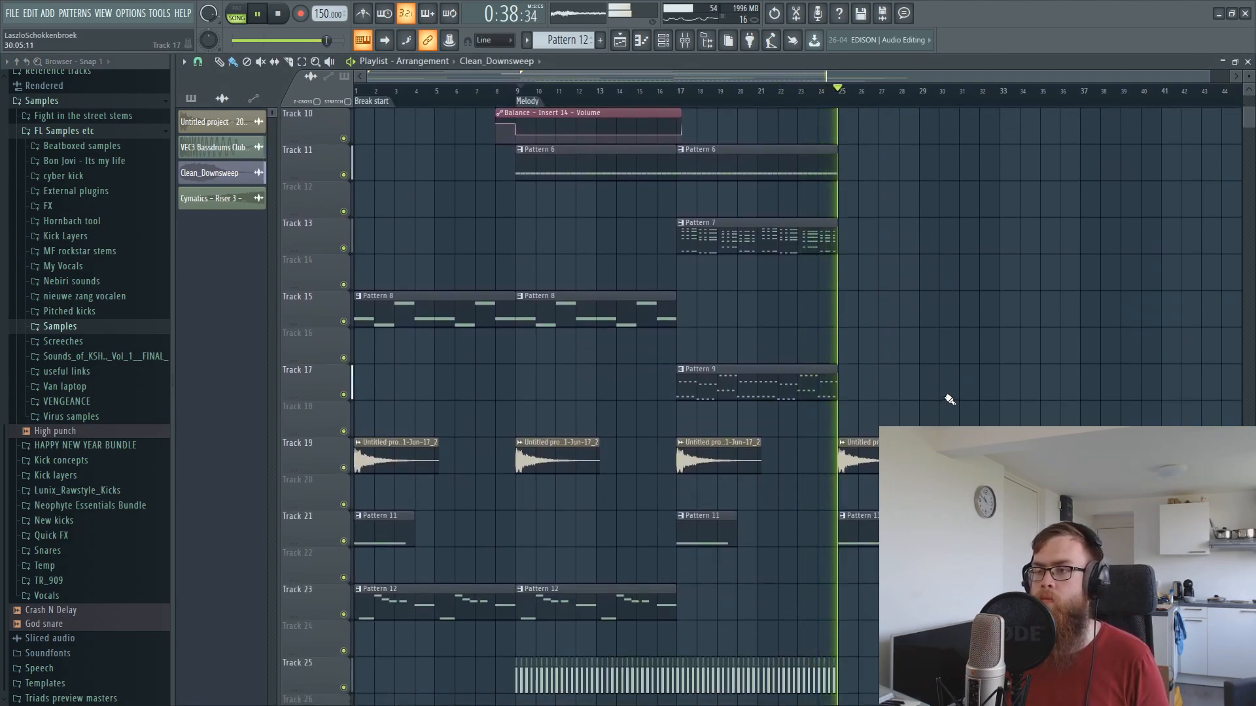
key(space)
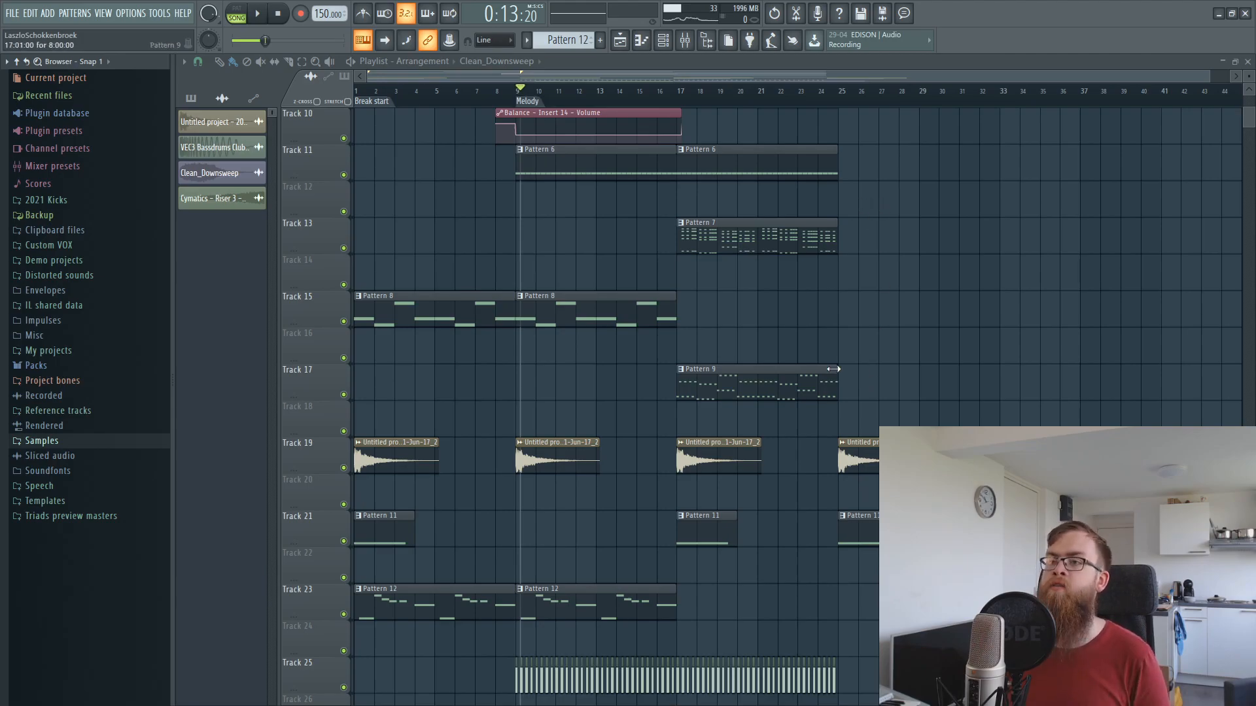
Add a time marker named "Drop" at bar 33 of the playlist.
scroll(876, 460, up, 6)
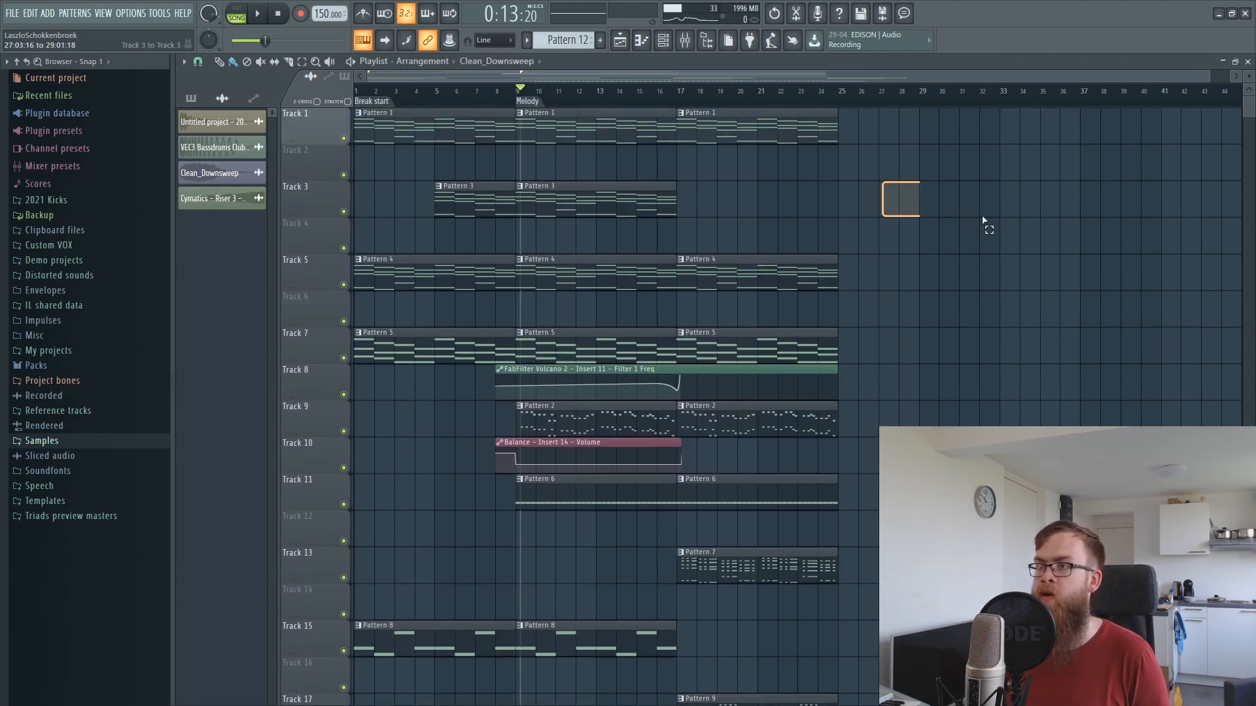
right_click(1006, 109)
click(1015, 113)
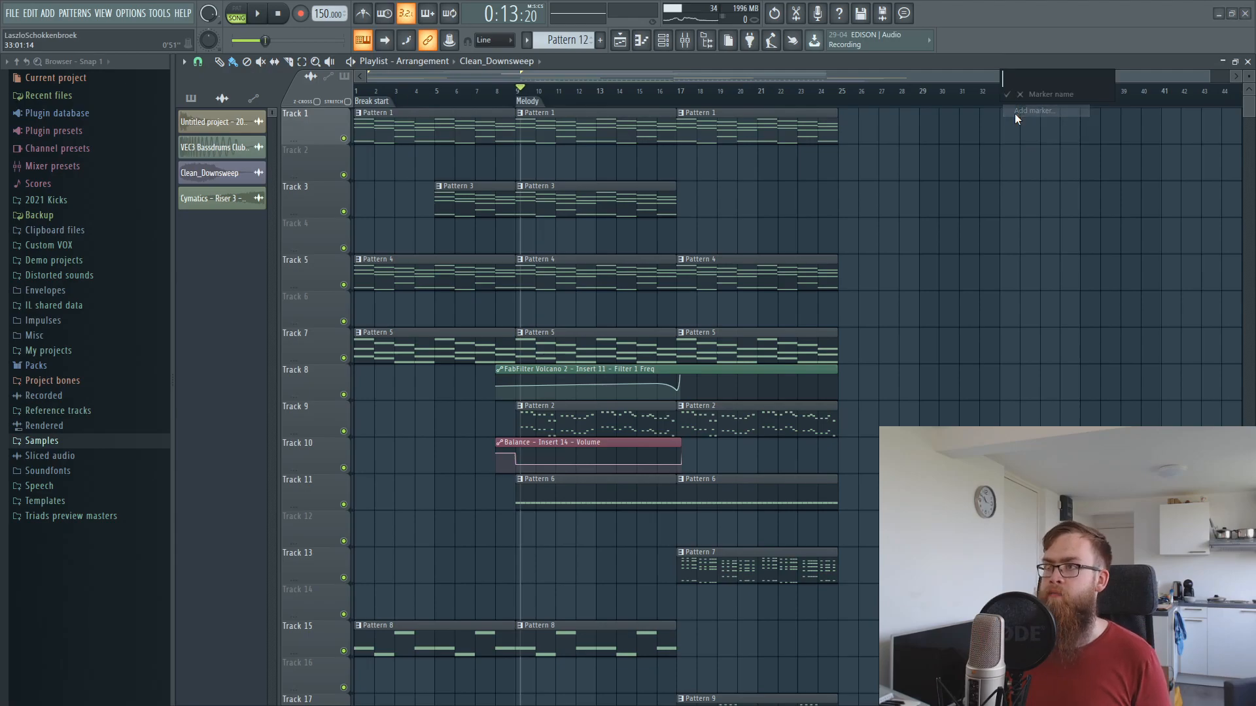
text(First)
key(BackSpace)
key(BackSpace)
key(BackSpace)
key(BackSpace)
key(BackSpace)
text(Drop)
key(Return)
Add a time marker named "Buildup" at bar 25 of the playlist.
right_click(846, 112)
click(848, 111)
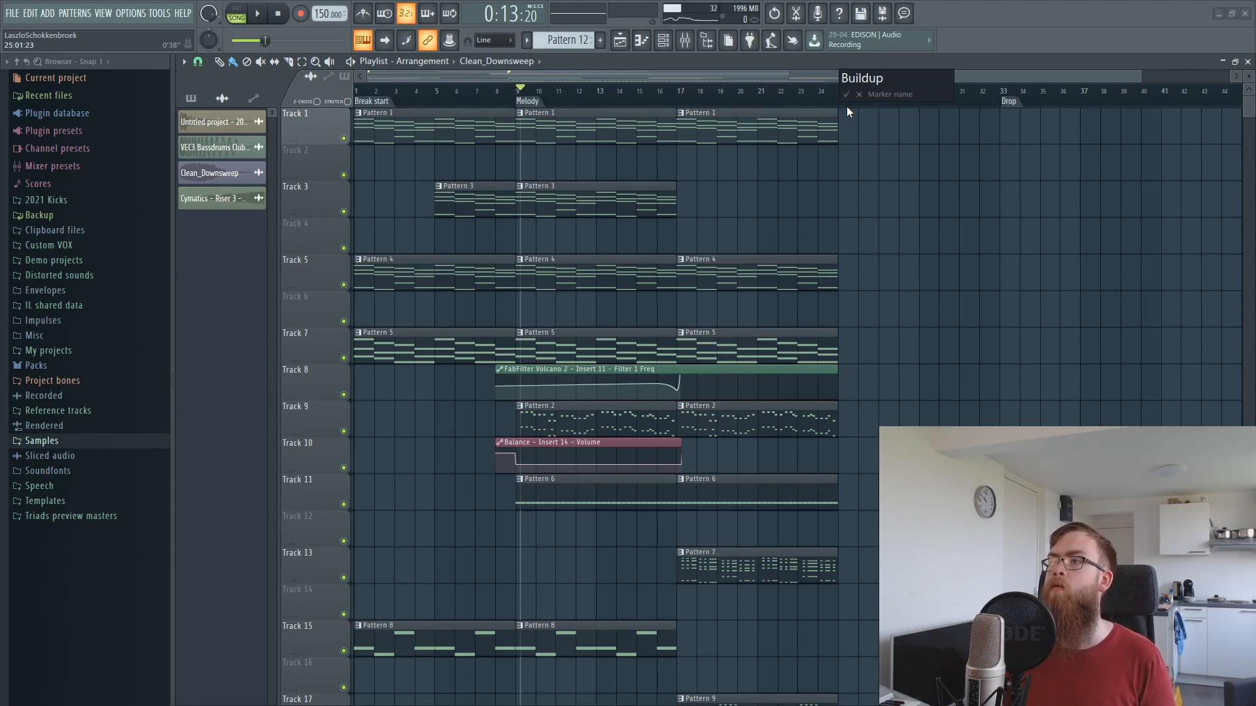
key(Return)
Add a time marker named "Bridge" at bar 49 of the playlist.
drag(846, 172, 1000, 187)
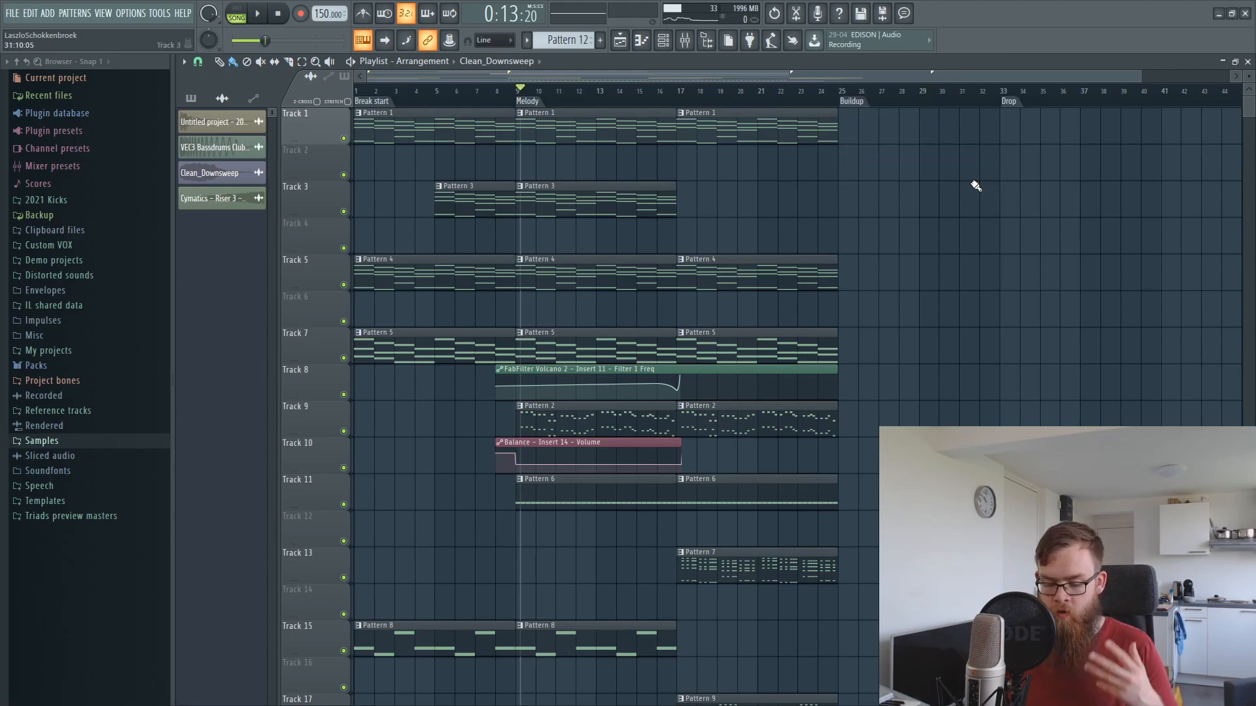
scroll(776, 112, down, 2)
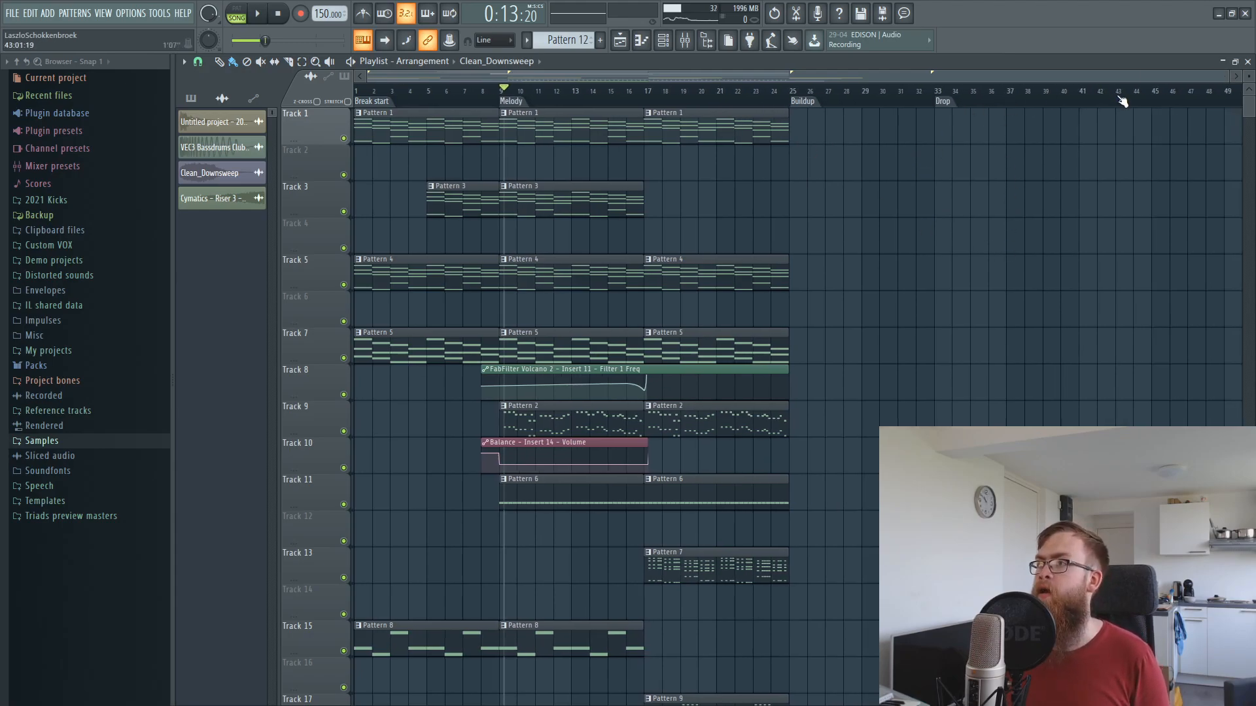
right_click(1225, 101)
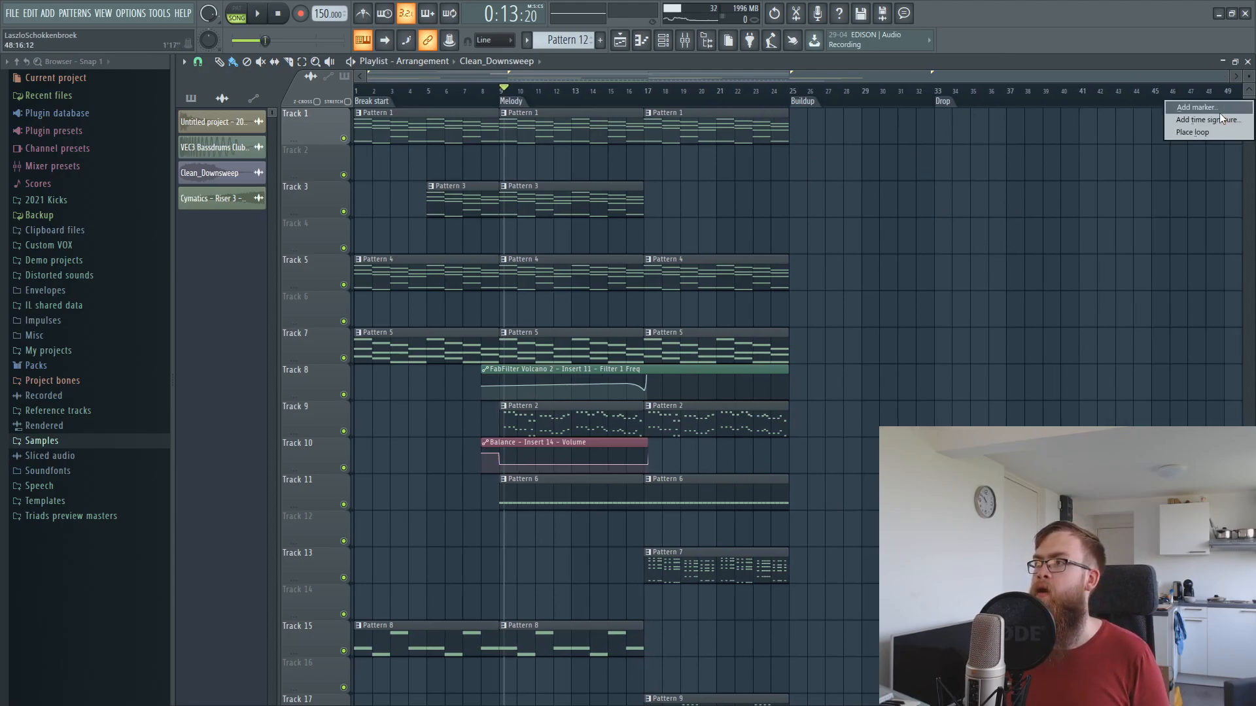
click(1210, 116)
text(Bri)
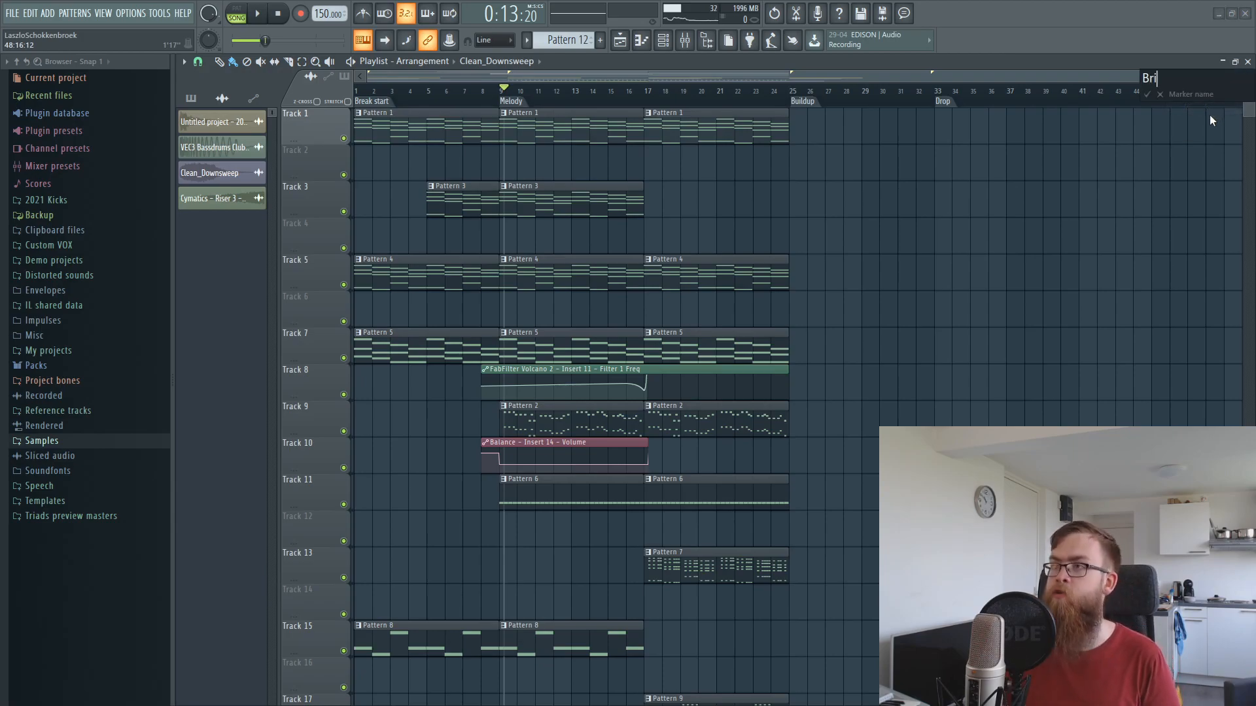
text(dge)
key(Return)
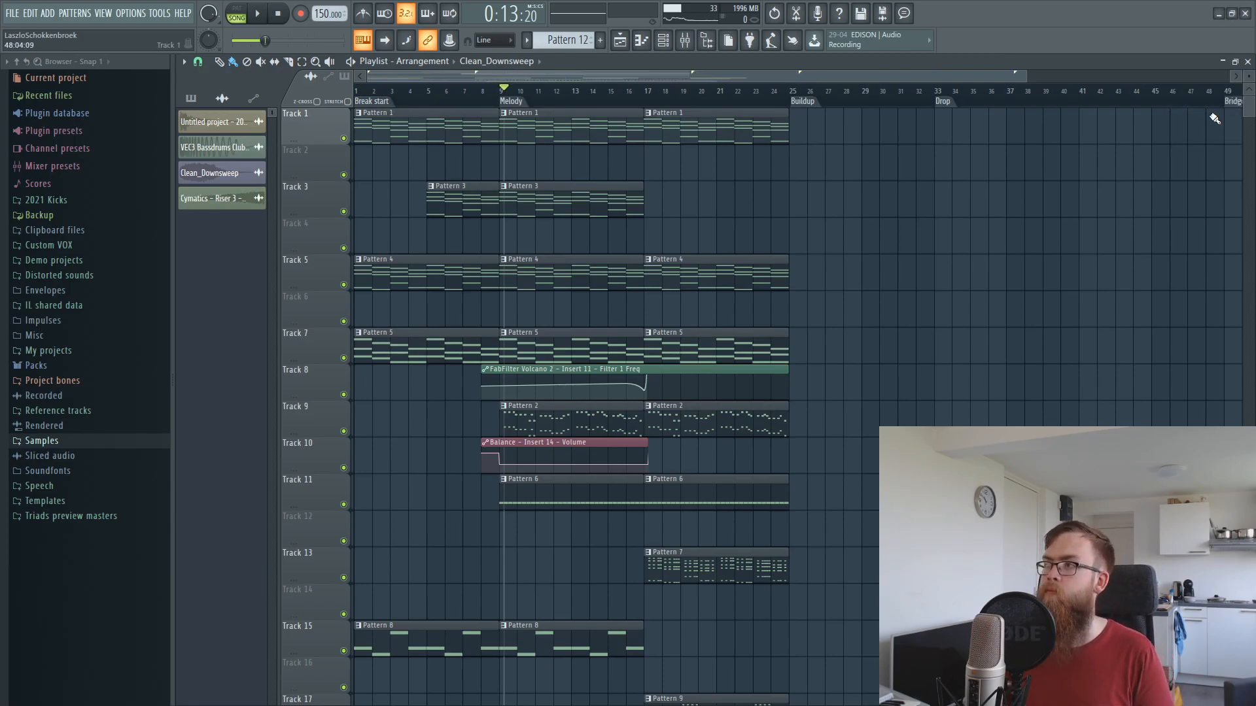
Copy the Pattern 1, 3, 4 and 5 clips of bars 1 to 17 to the Bridge marker at bar 49.
scroll(1212, 110, down, 1)
scroll(696, 440, down, 5)
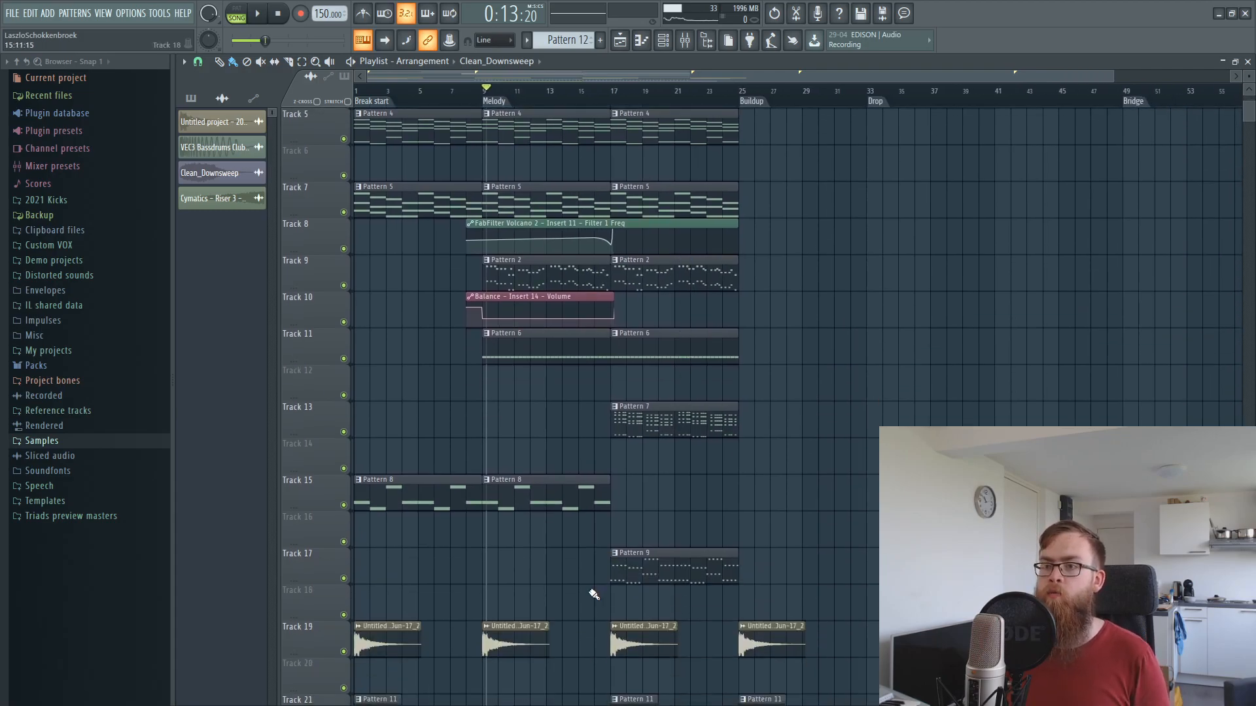
scroll(566, 527, up, 5)
drag(586, 365, 298, 183)
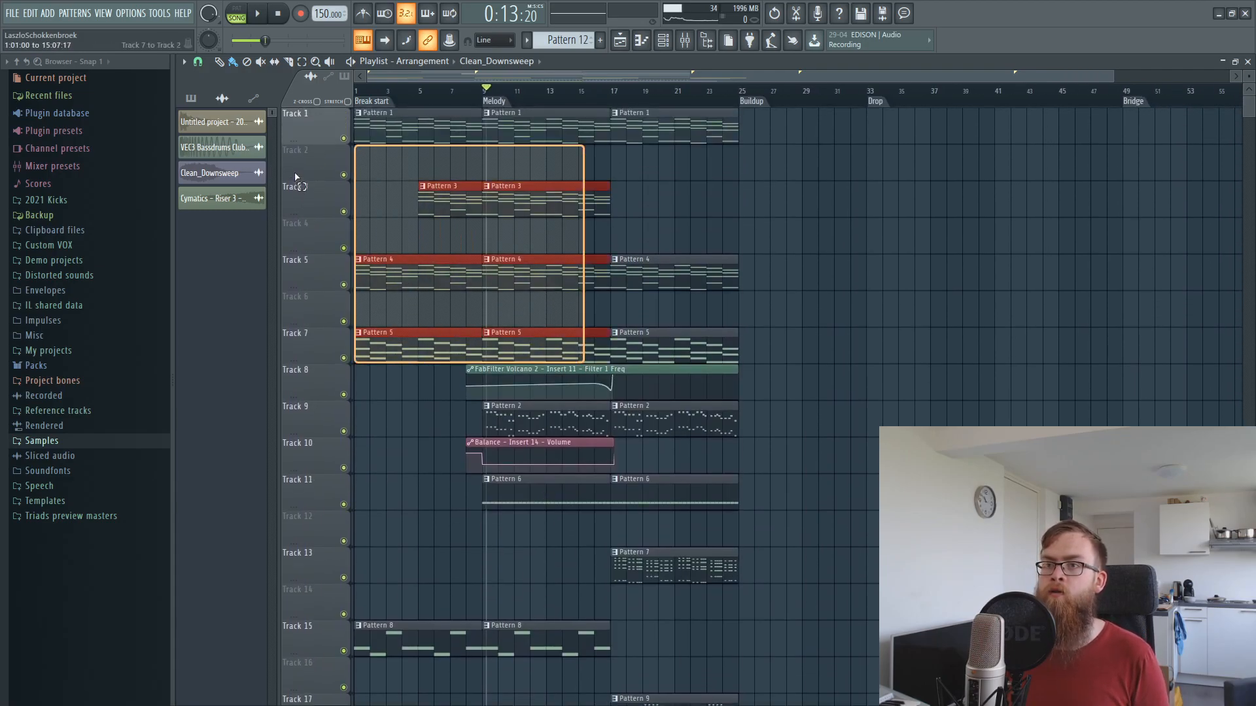
mouse_move(581, 361)
mouse_down()
mouse_move(404, 125)
mouse_move(1245, 119)
mouse_move(1118, 119)
mouse_up()
scroll(1117, 117, up, 5)
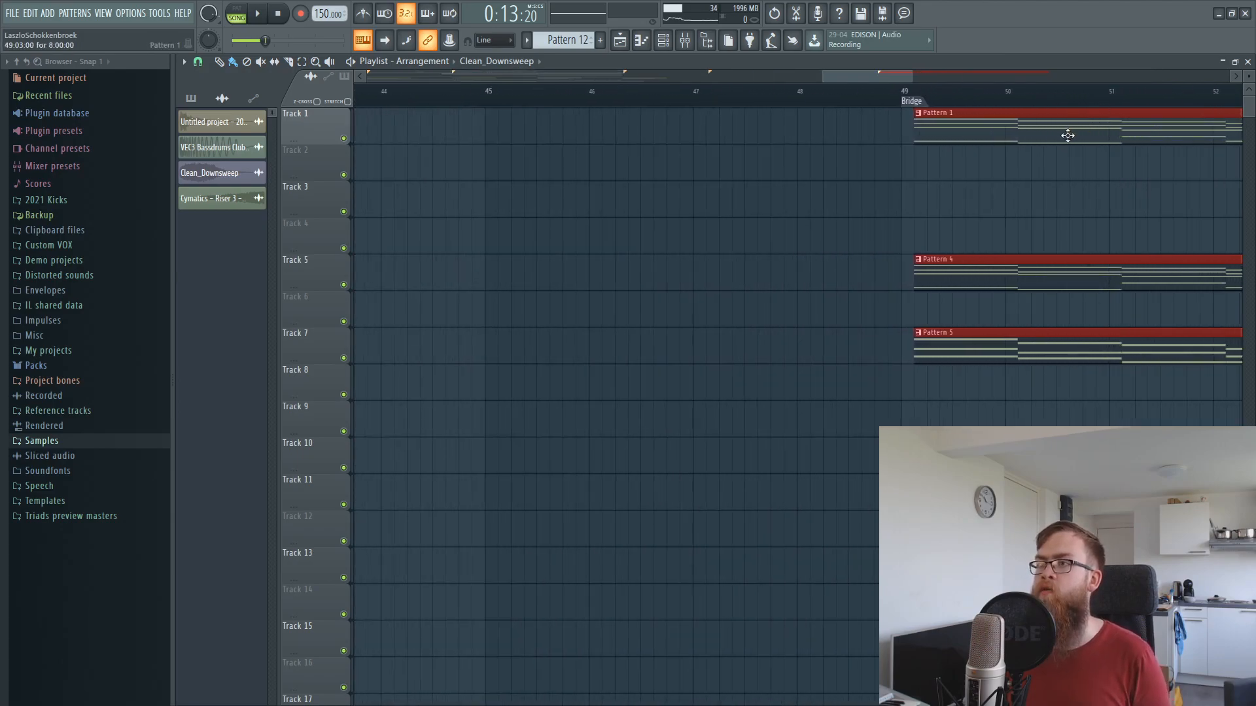
click(1033, 125)
scroll(993, 111, down, 2)
scroll(994, 112, down, 6)
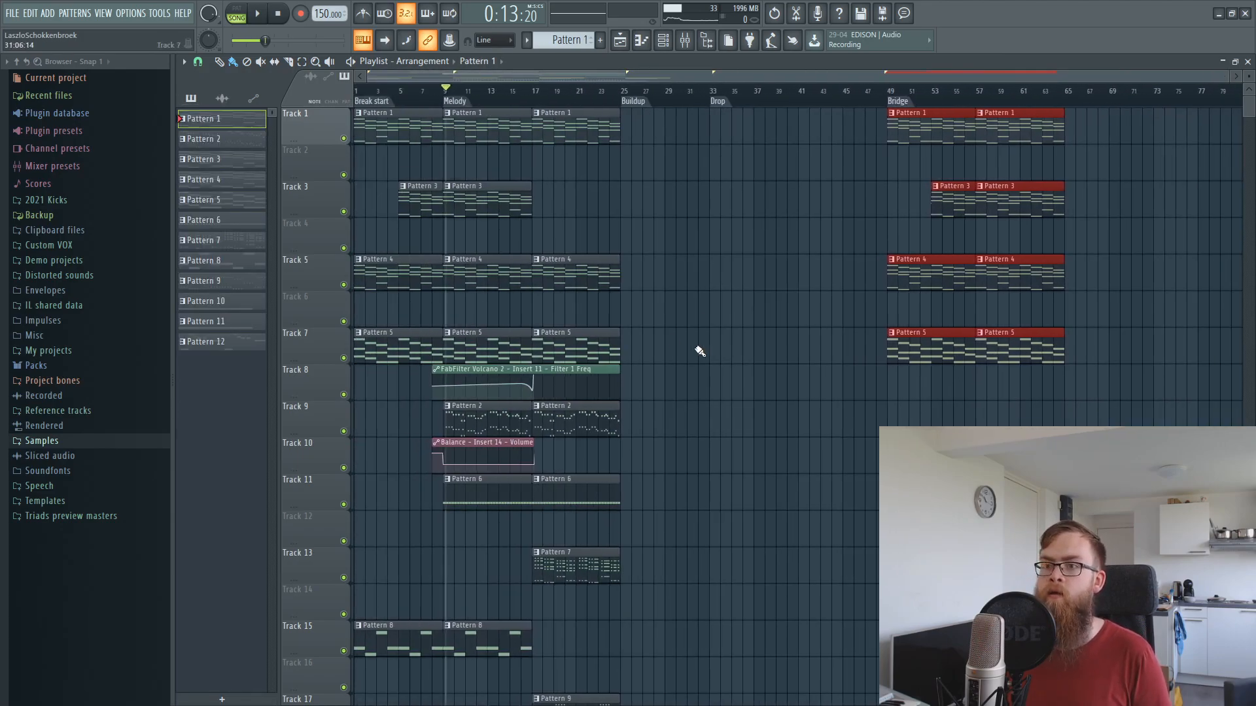
Copy the melody's Pattern 2, 6 and 7 clips and the Balance volume automation into the bridge so the patterns start at bar 57.
scroll(692, 458, down, 1)
drag(694, 526, 490, 319)
mouse_move(646, 457)
mouse_down()
mouse_move(449, 315)
mouse_move(1140, 345)
mouse_move(1023, 337)
mouse_up()
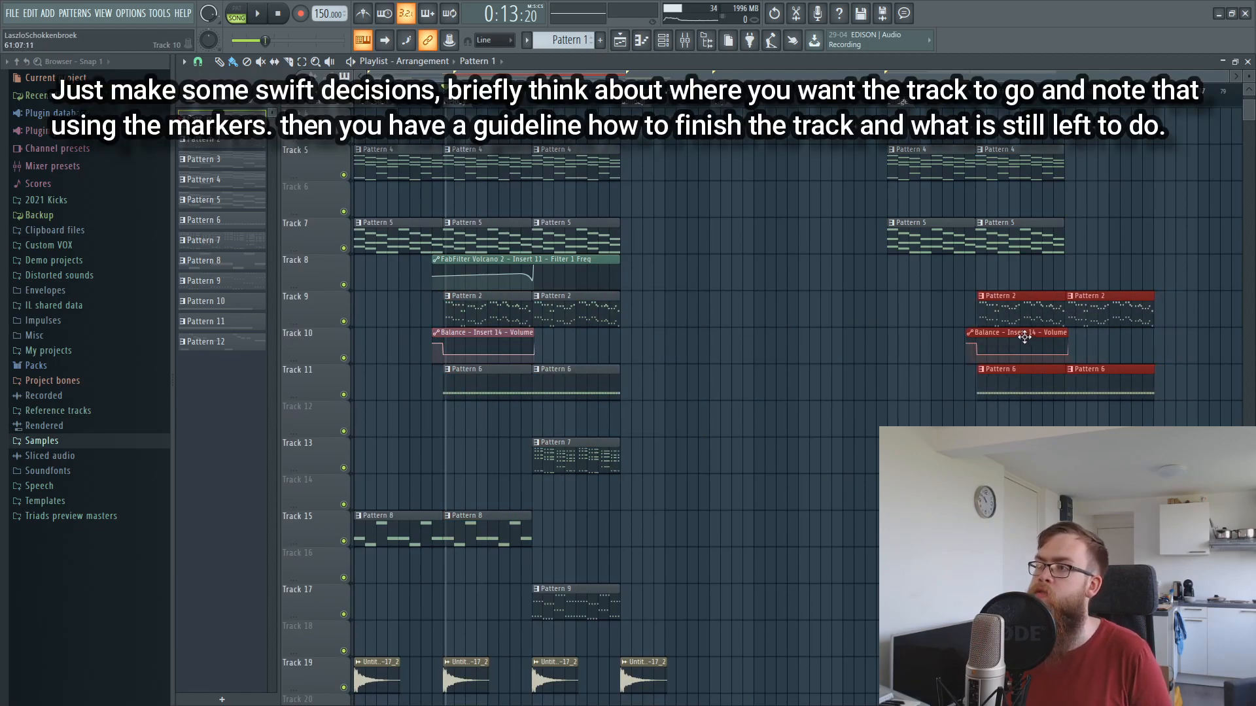
scroll(1116, 106, up, 5)
drag(916, 317, 911, 317)
scroll(855, 106, down, 5)
key(ctrl+d)
scroll(1022, 366, down, 2)
scroll(1022, 366, up, 1)
Select the bridge clips spanning bars 57 to 65 and add a buildup time marker at bar 57.
drag(932, 399, 943, 110)
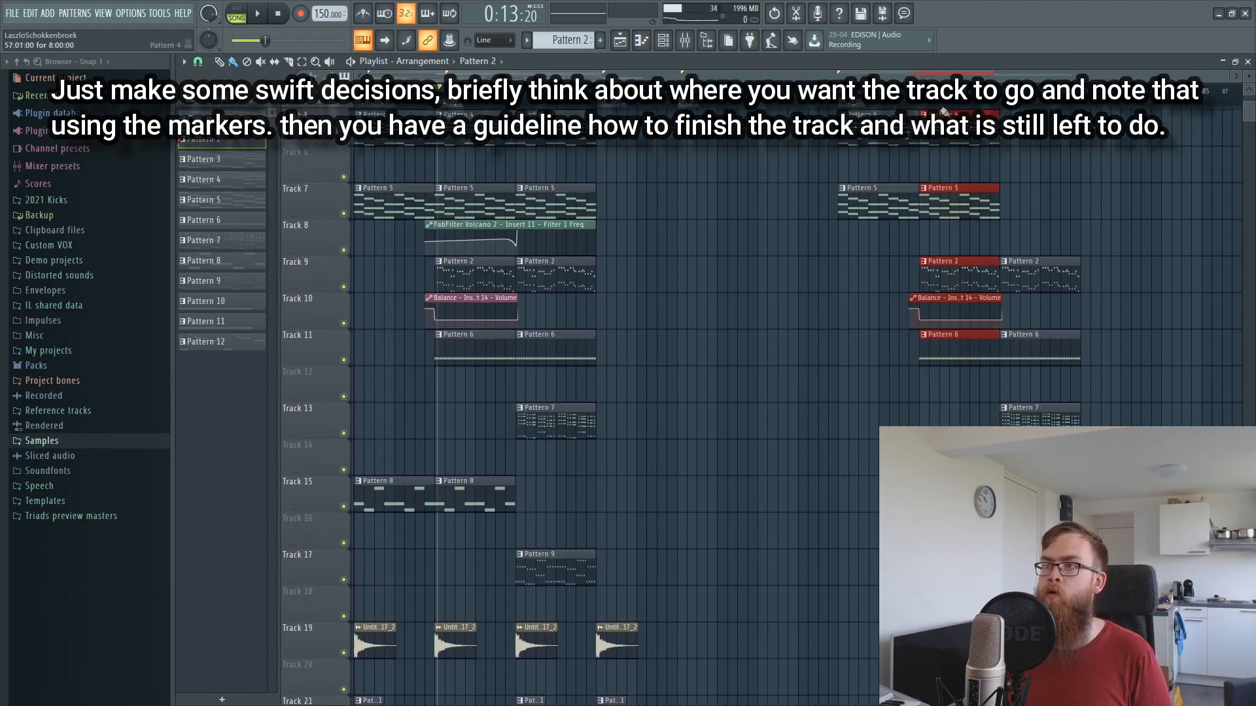
right_click(920, 106)
click(945, 114)
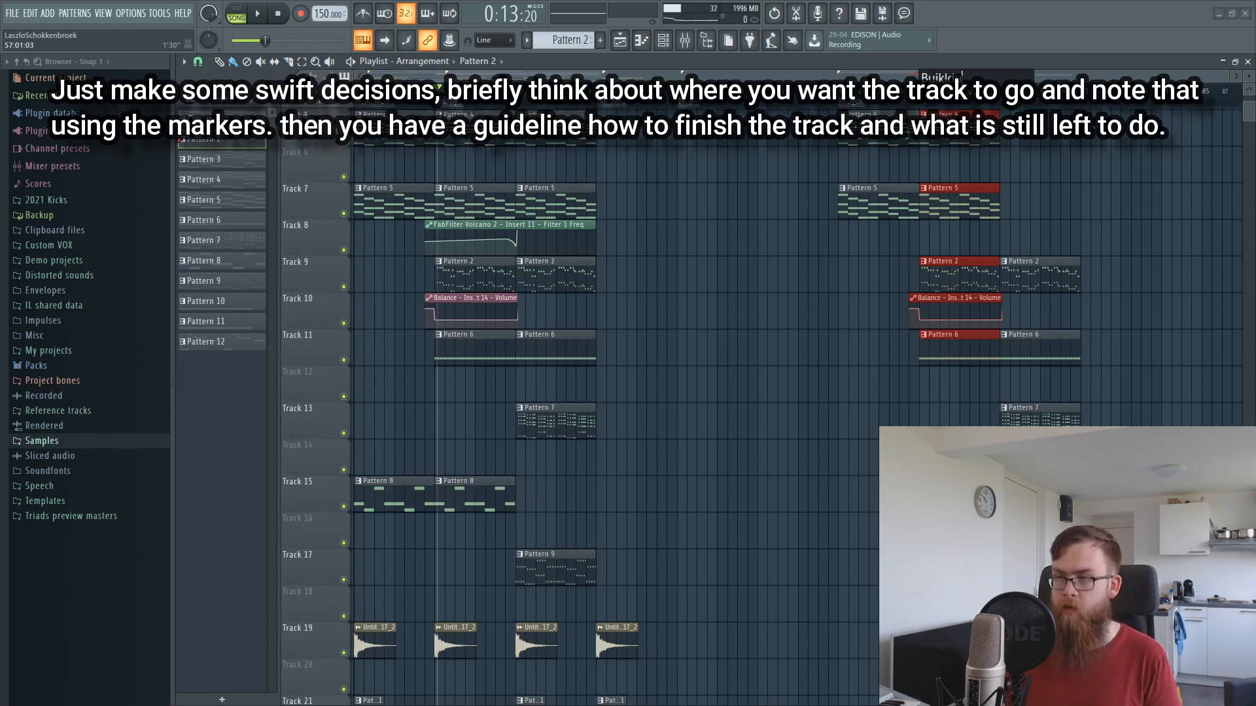
text(Build)
key(Return)
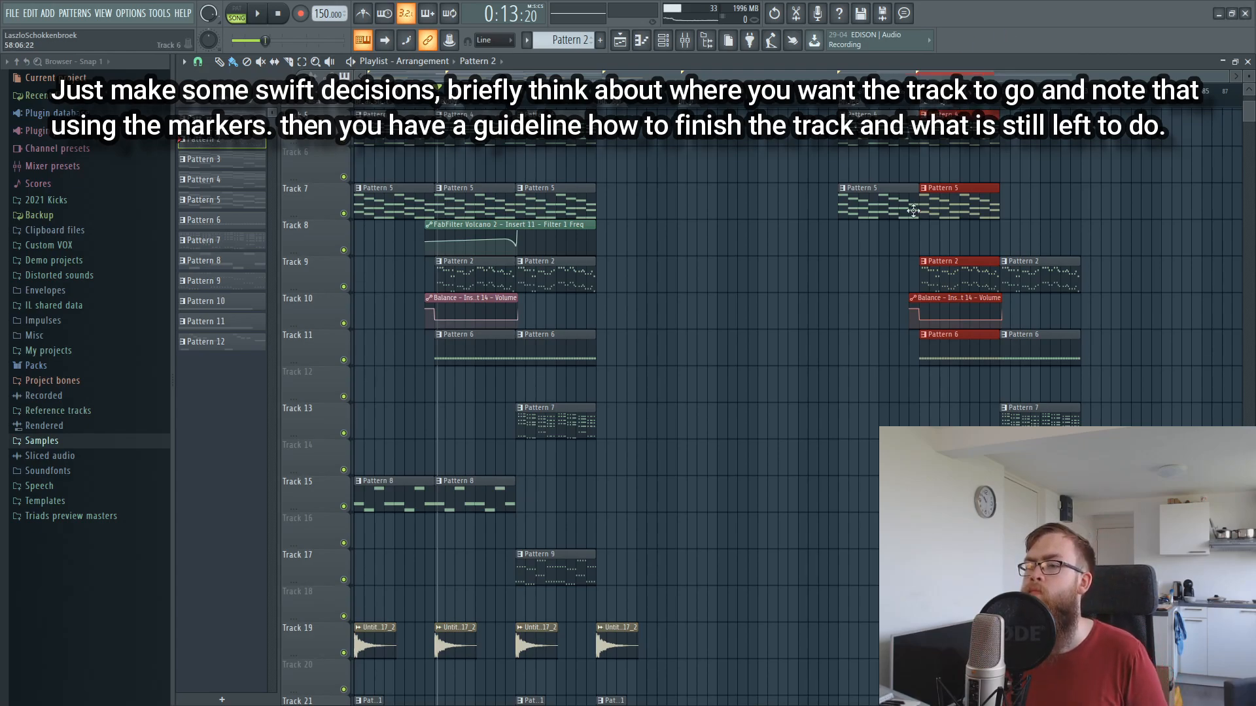
Select the Pattern 2, 6 and 7 clips that start at bar 65 and add a time marker there.
drag(1045, 451, 1066, 189)
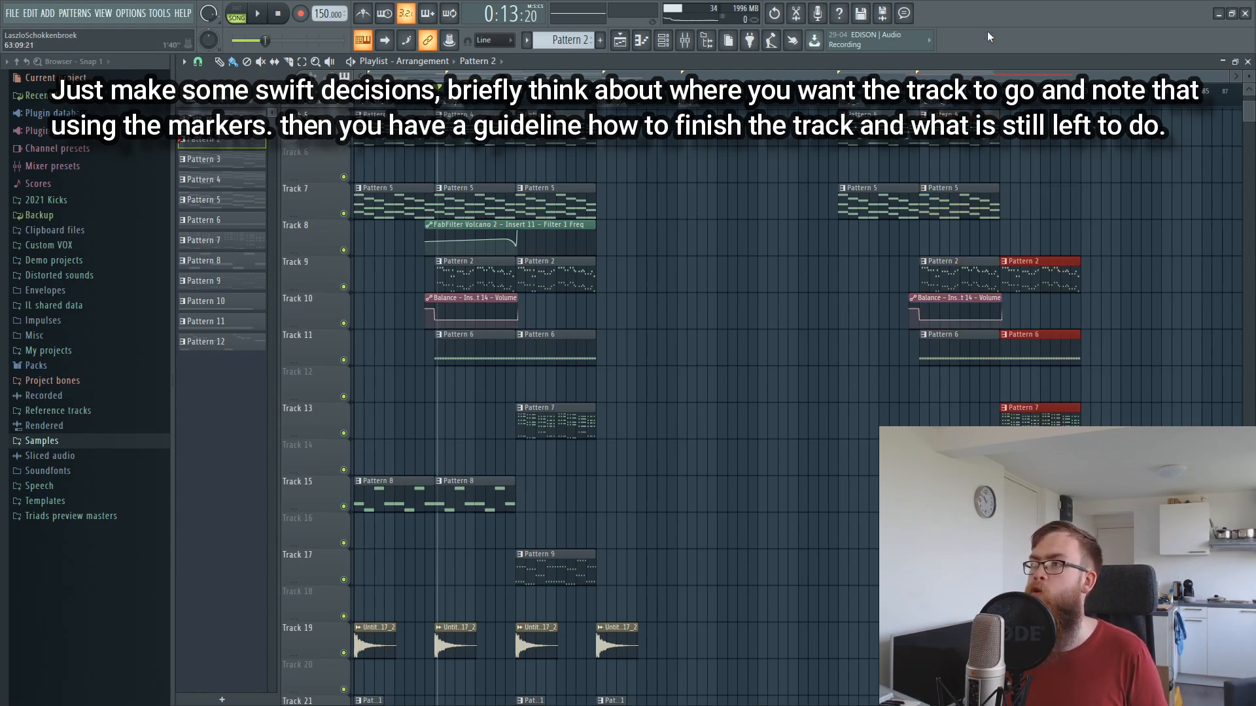
right_click(1002, 105)
click(1018, 113)
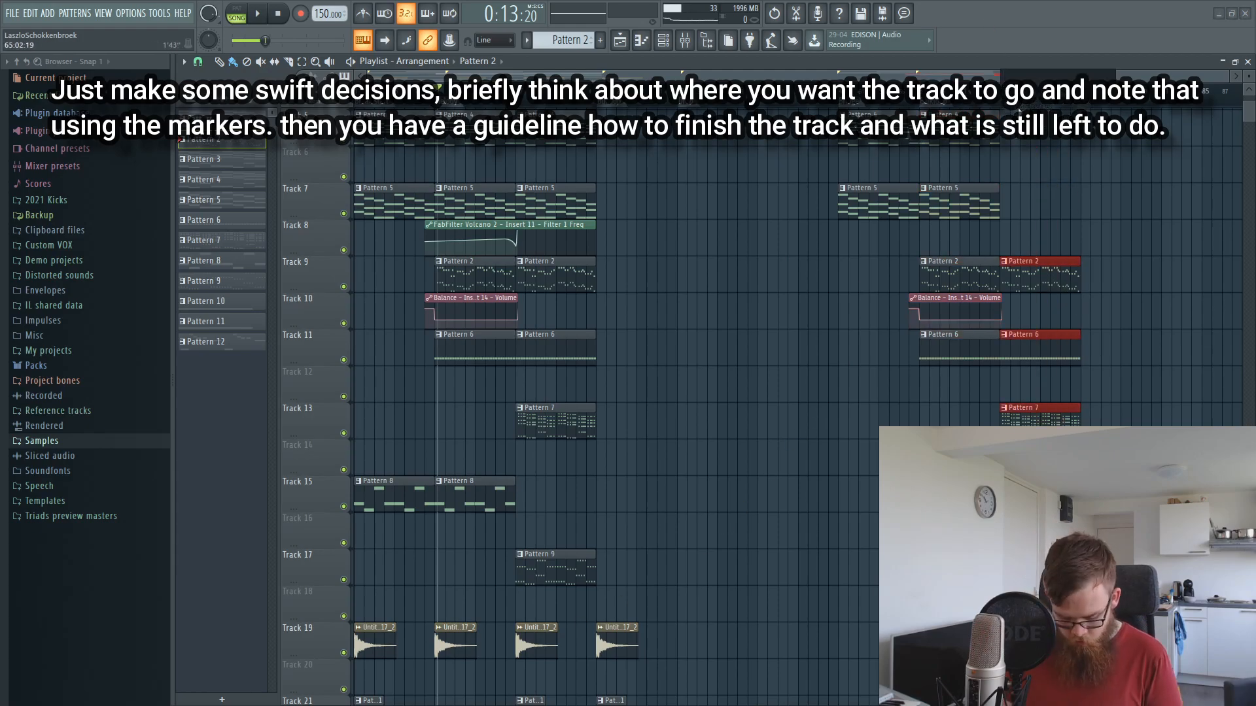
key(Return)
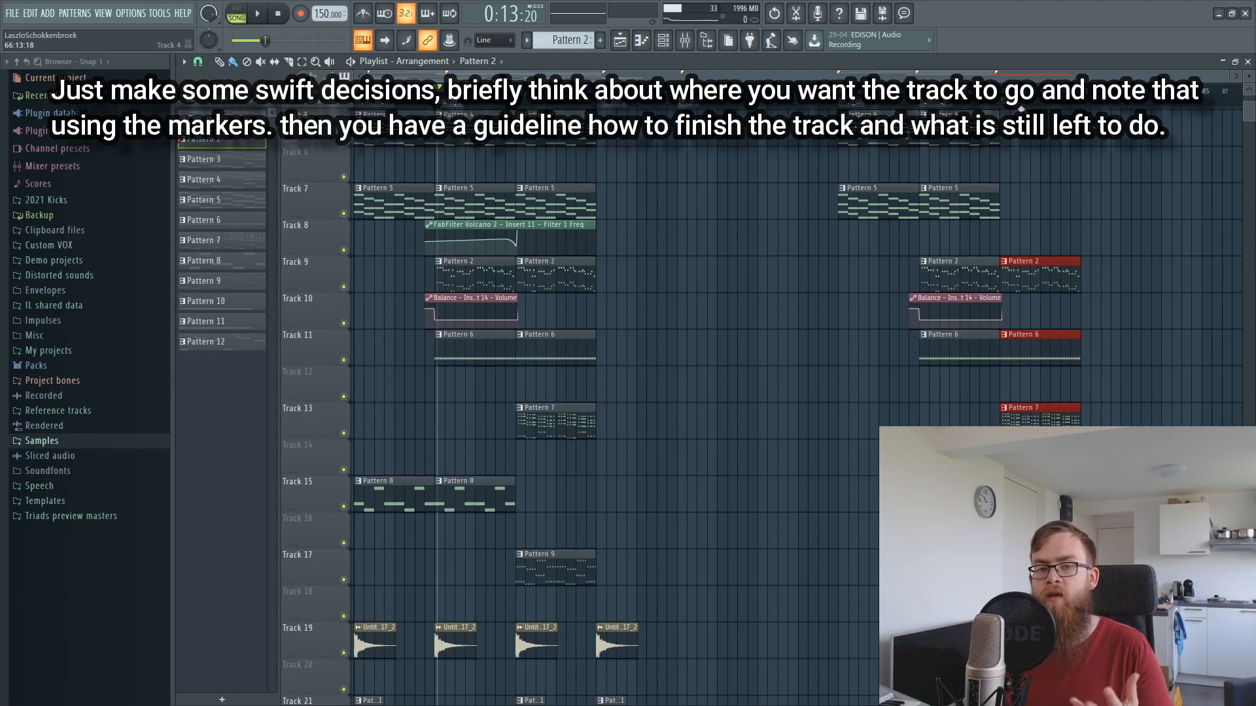